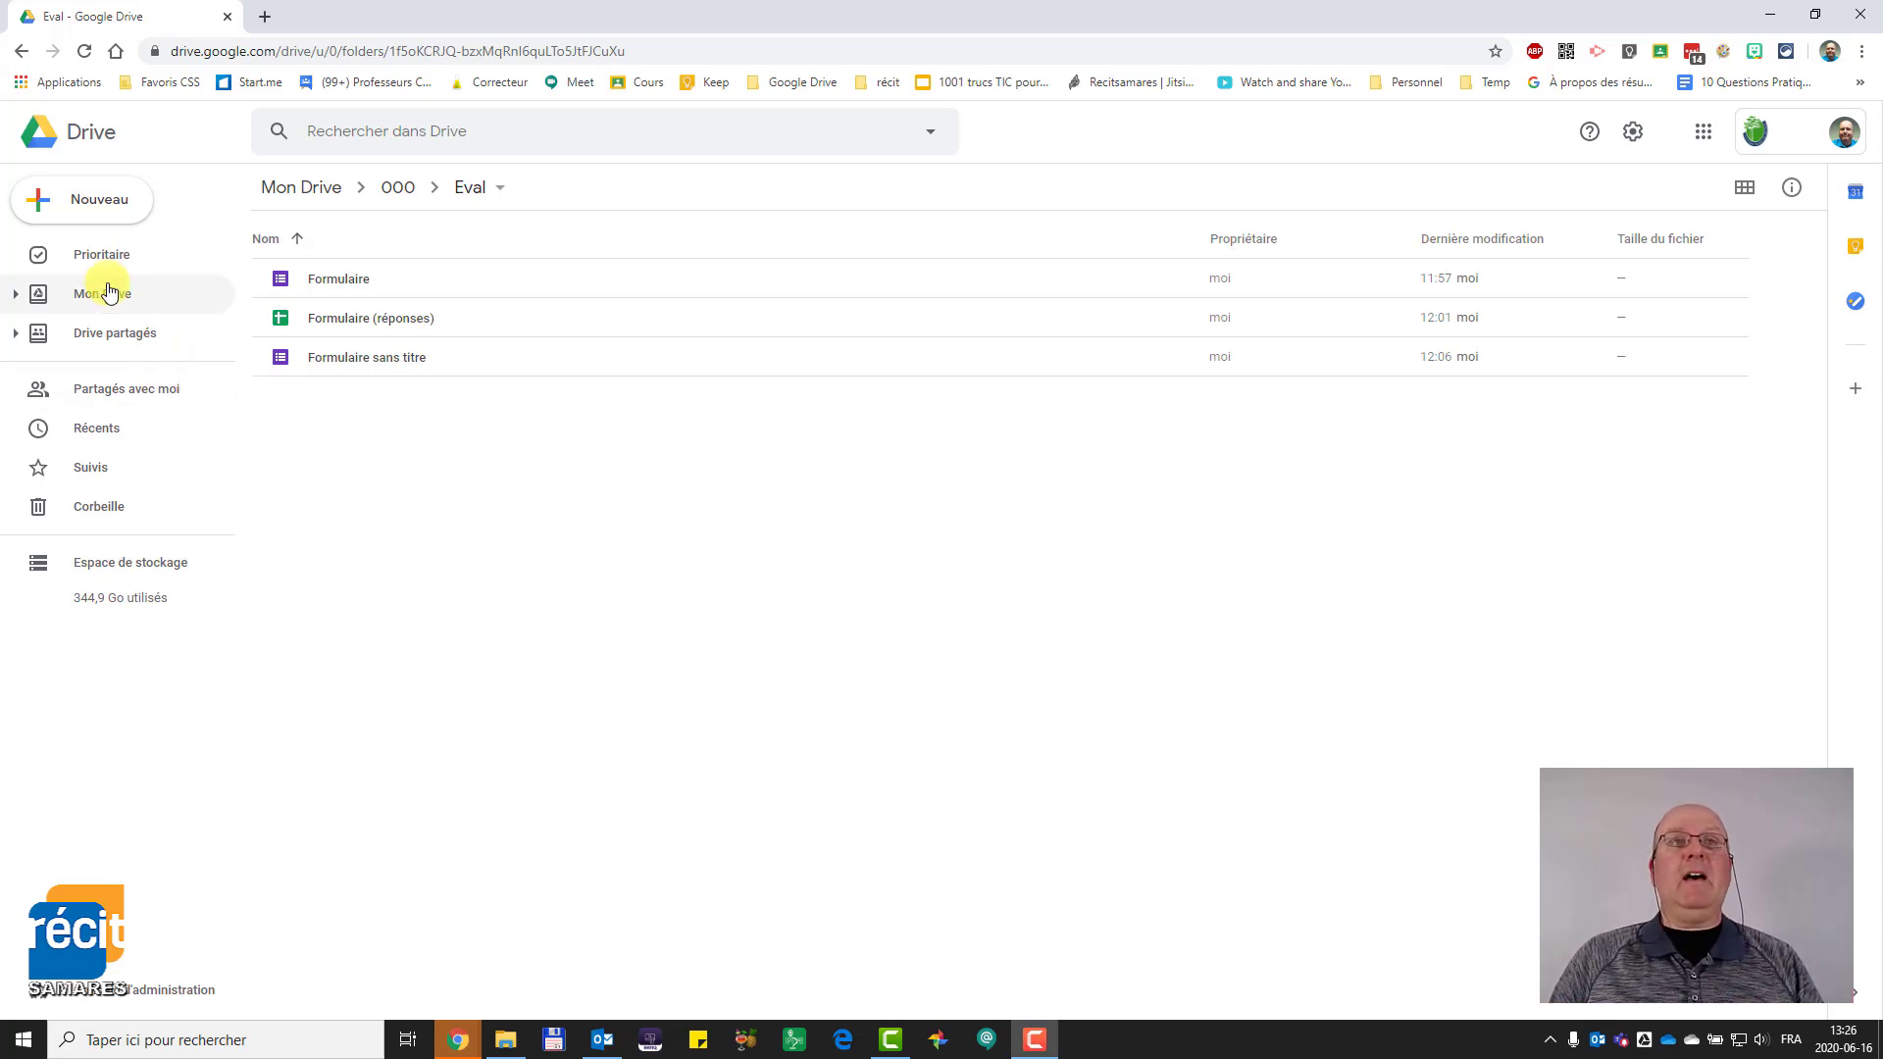
- Create a new blank Google Form in the Eval folder
left_click(78, 201)
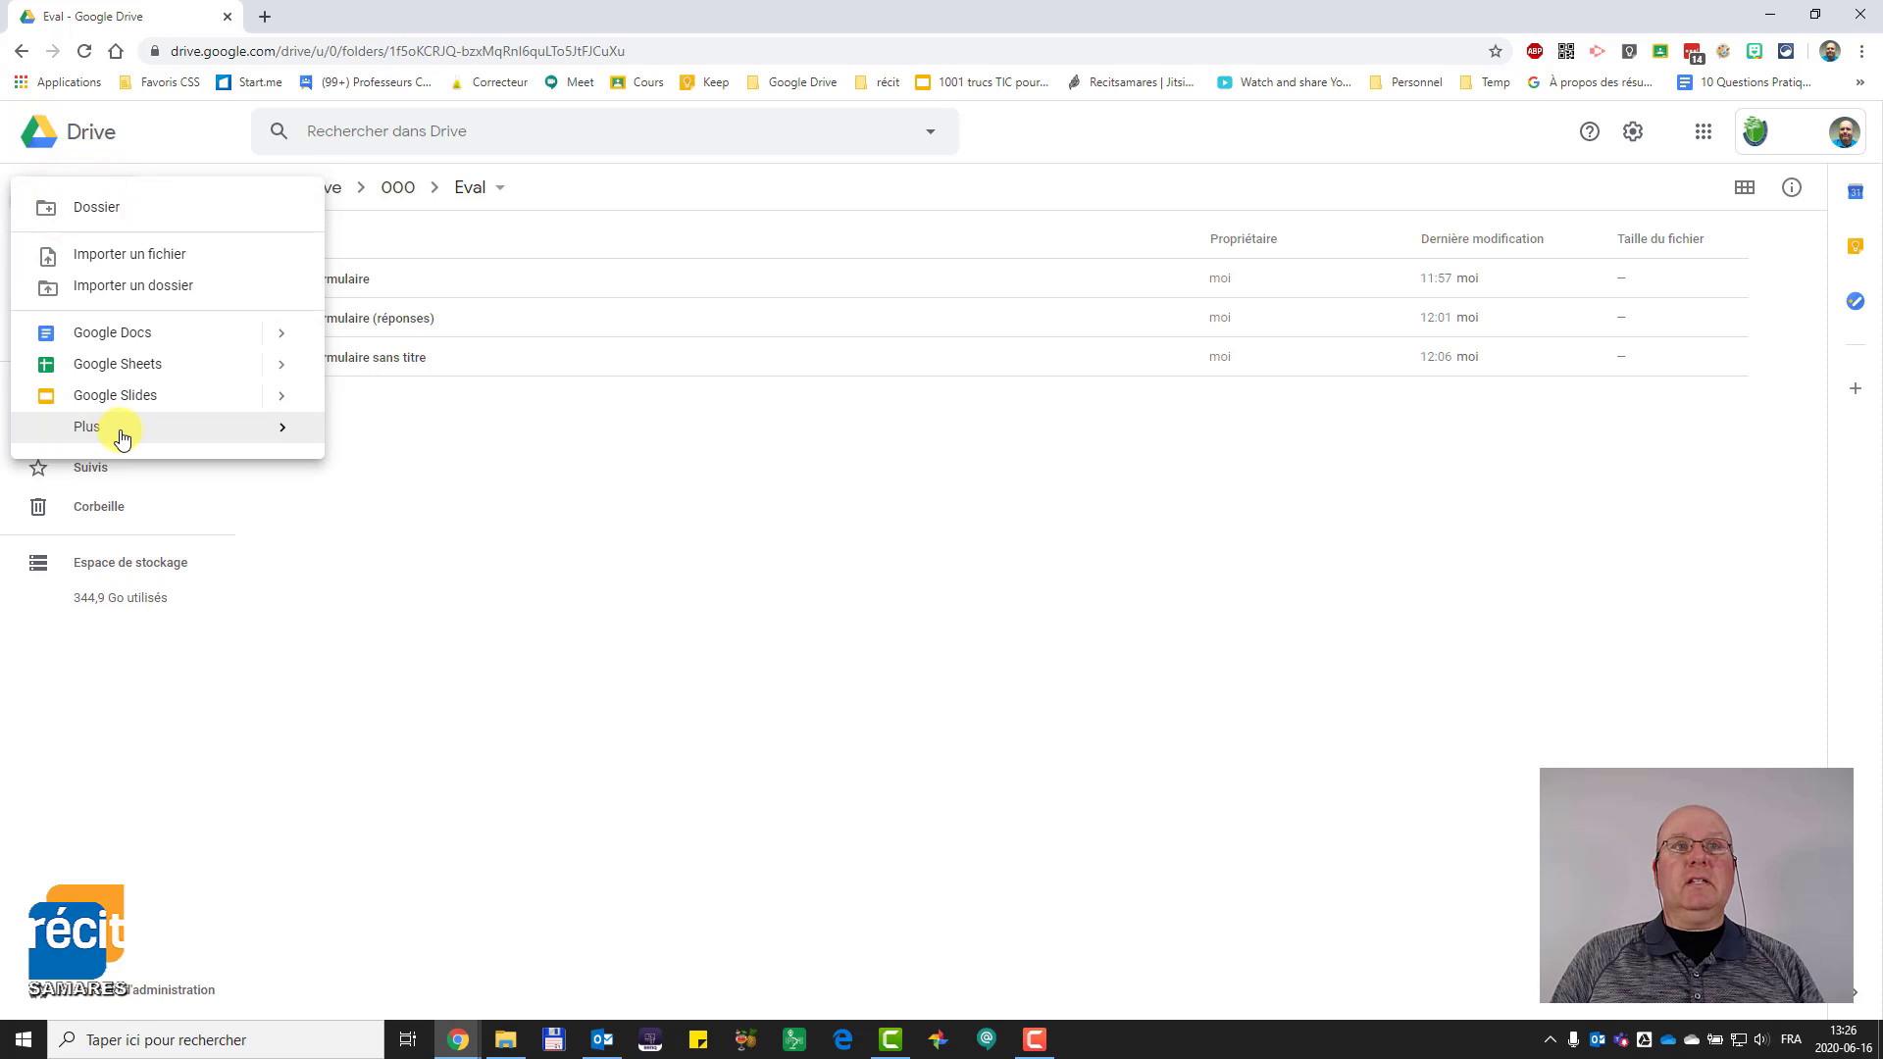
mouse_move(131, 428)
left_click(390, 447)
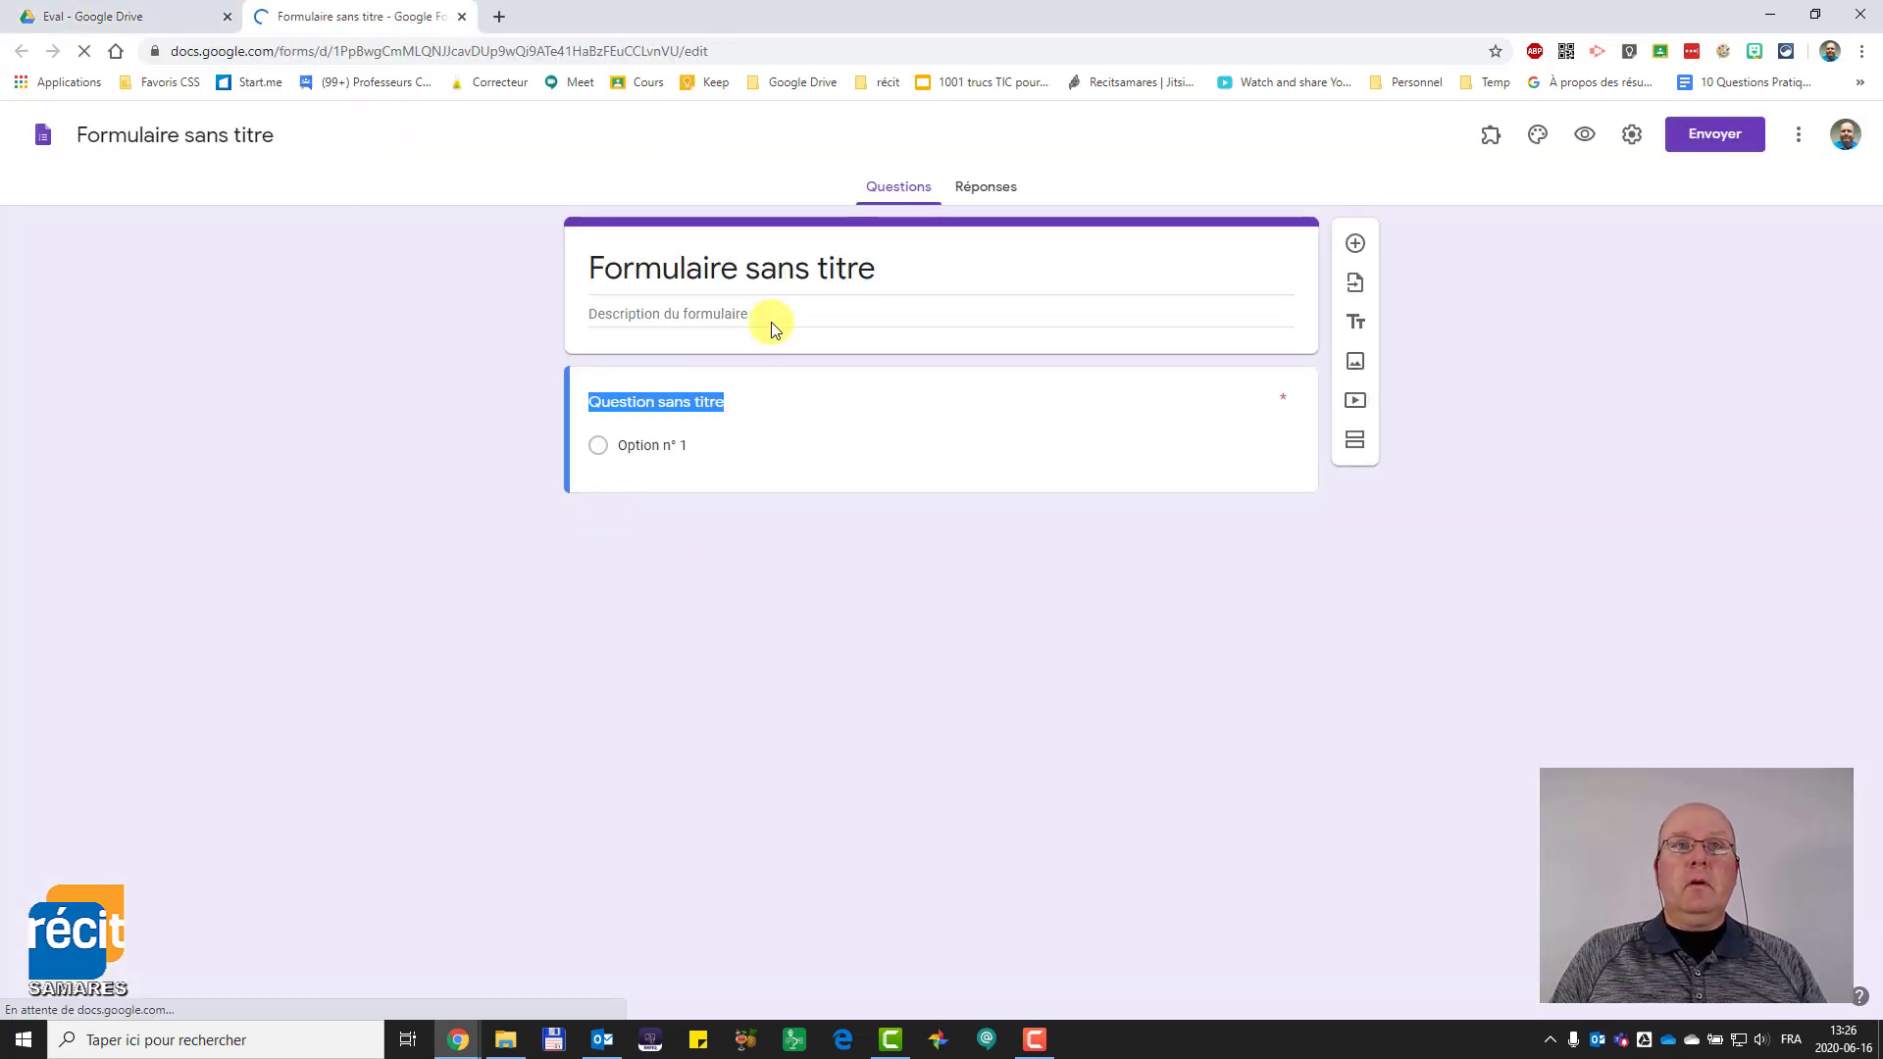
- Title the form "Livre conditionnel" and apply the same name to the form file
left_click(763, 271)
type("Livre")
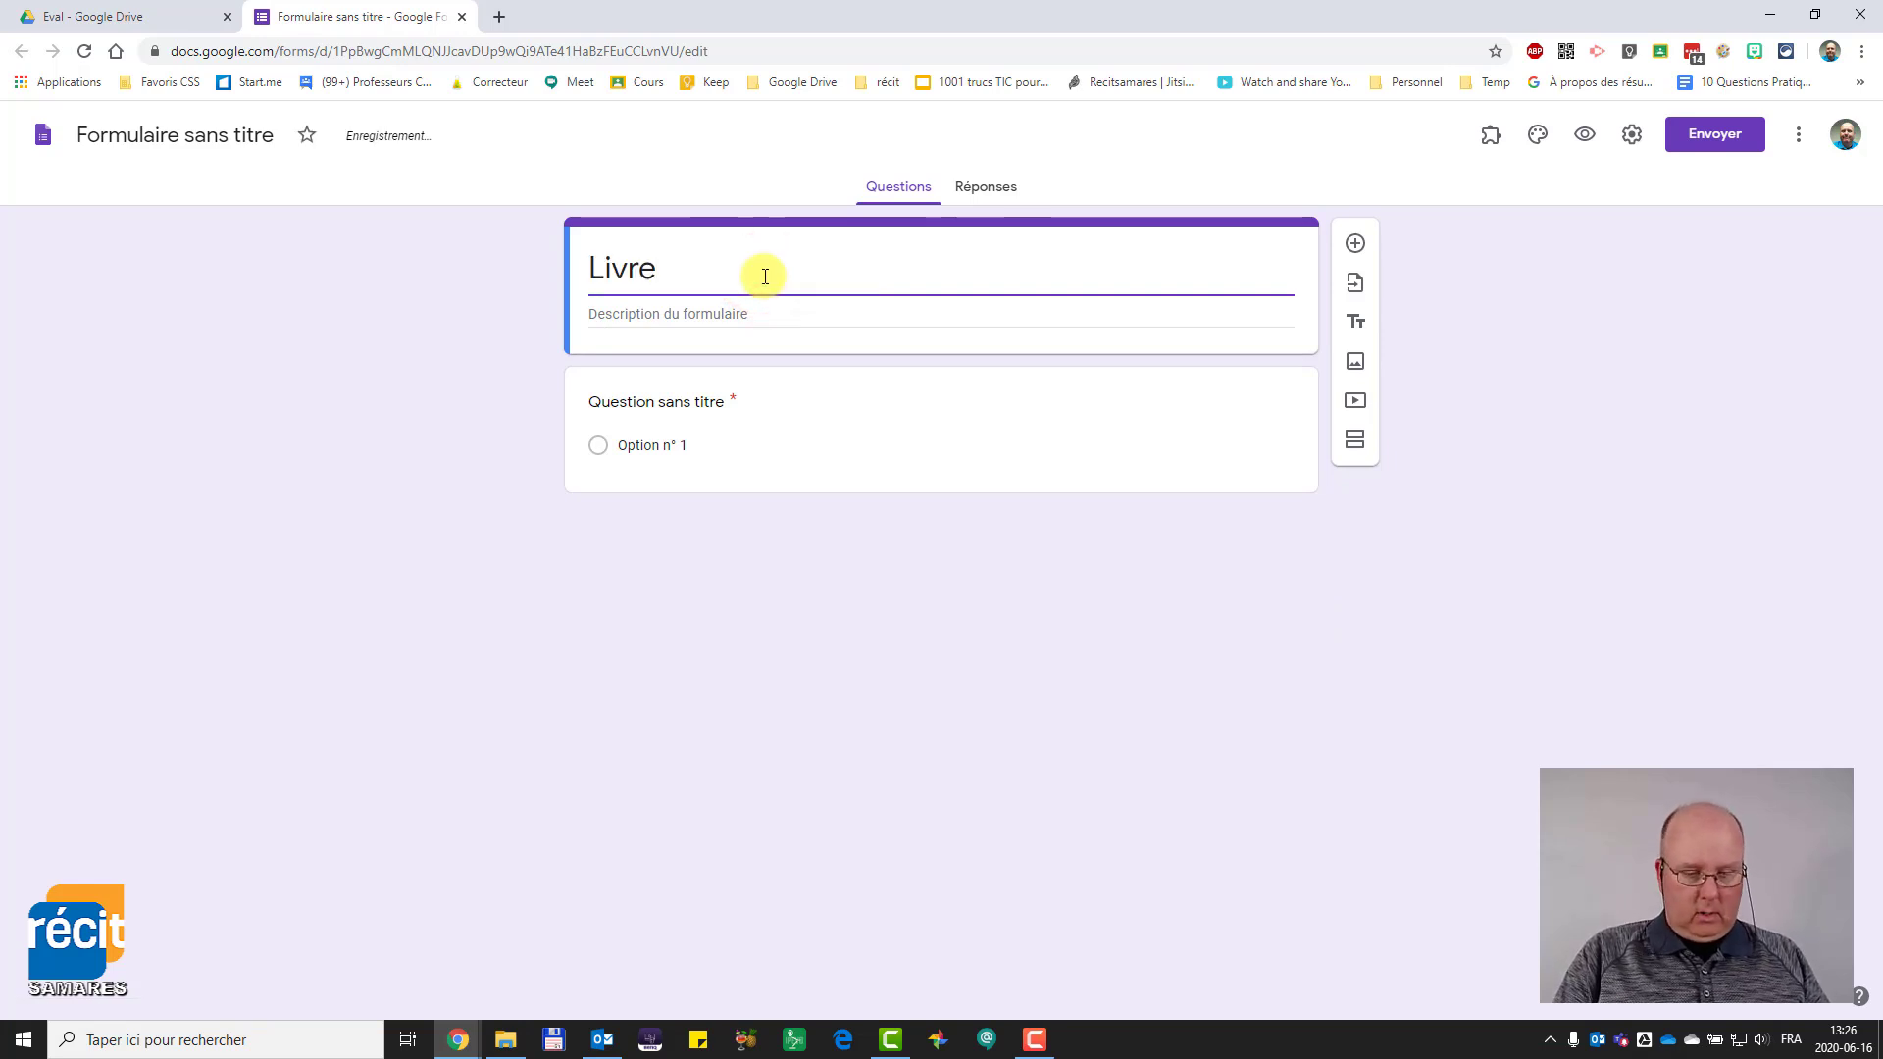
type(" con")
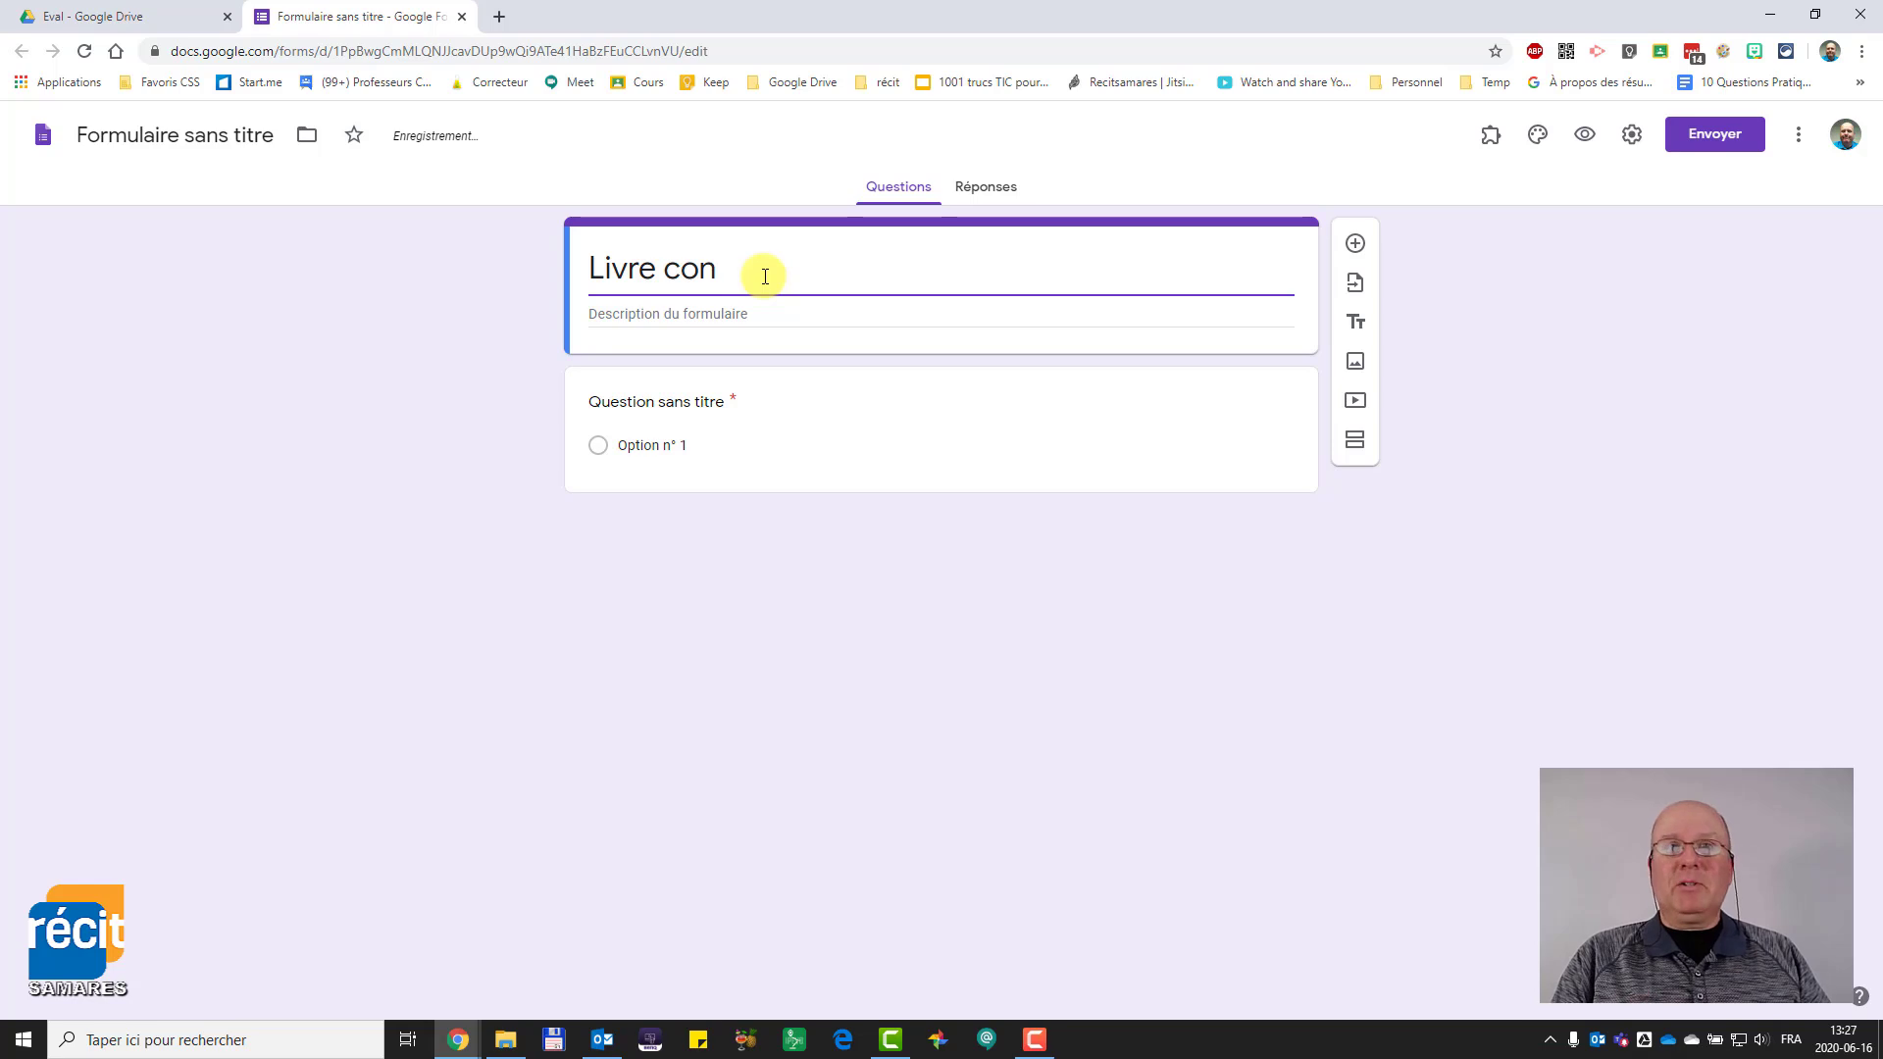
type("ditionnel")
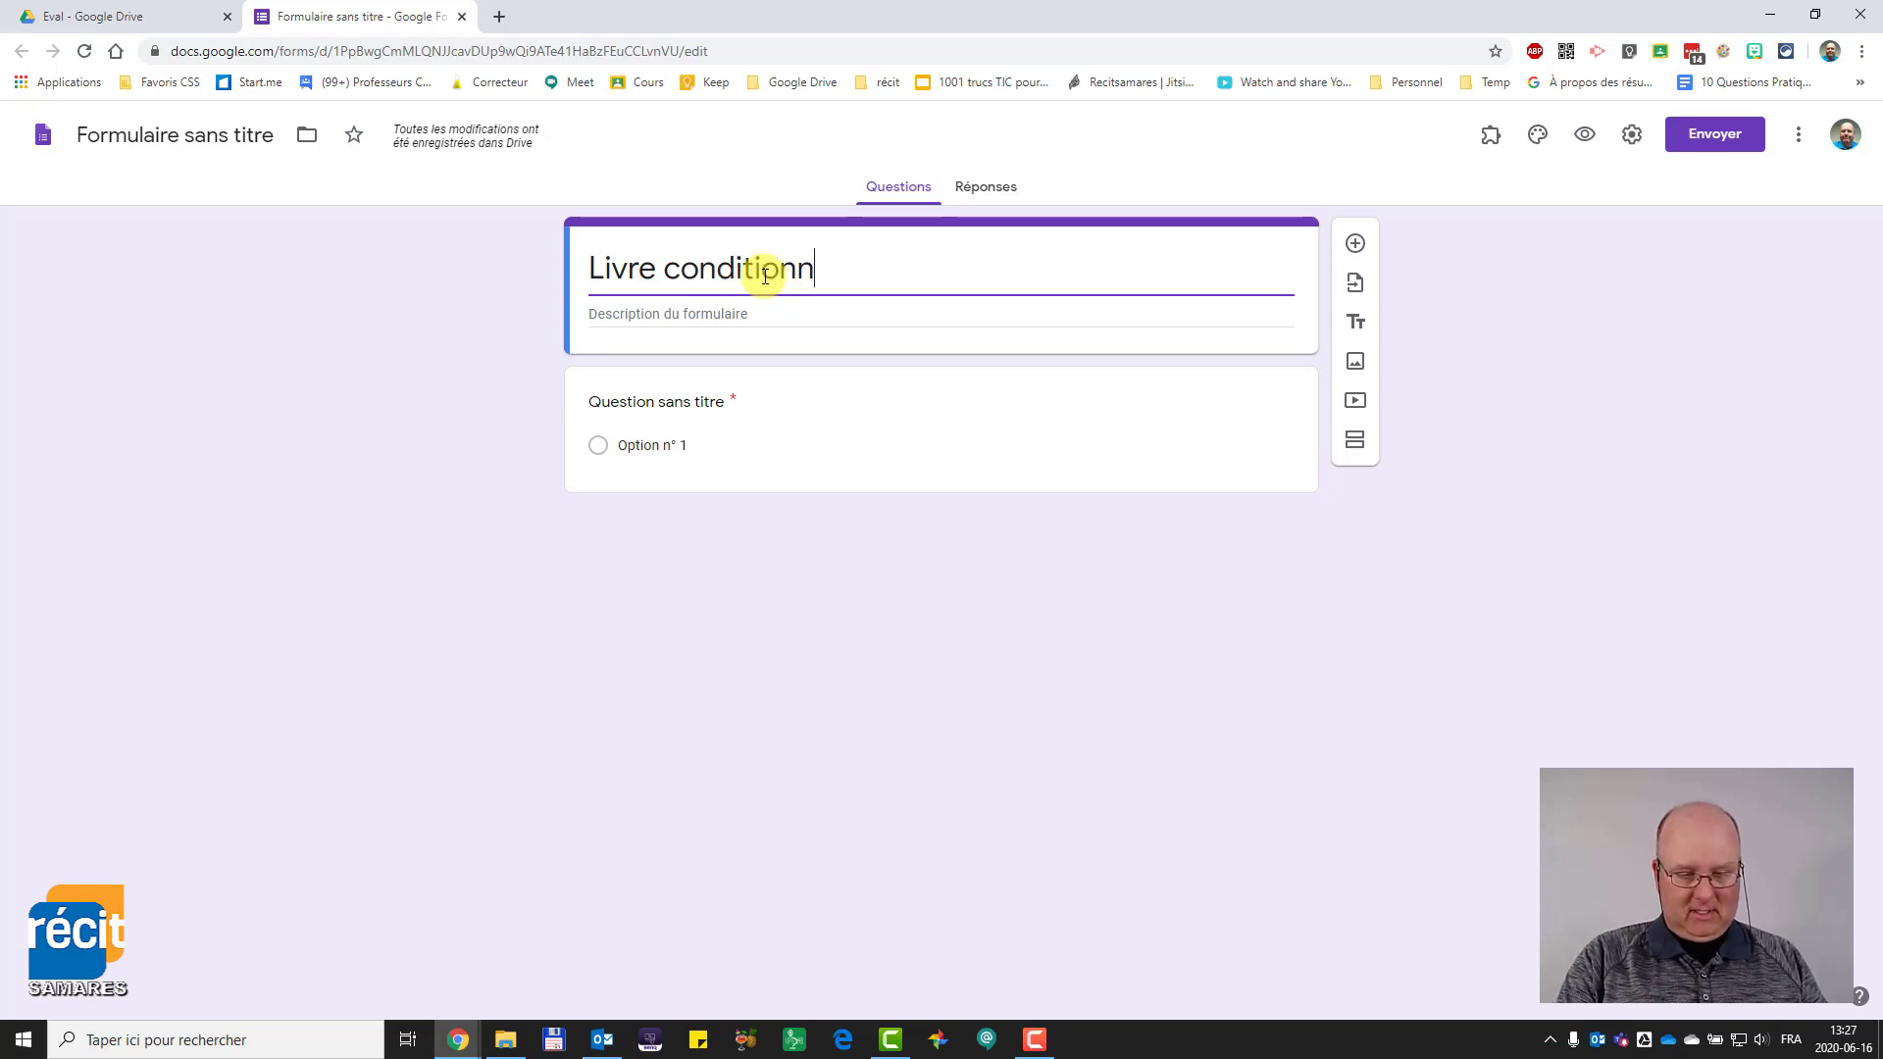
left_click(214, 130)
left_click(666, 319)
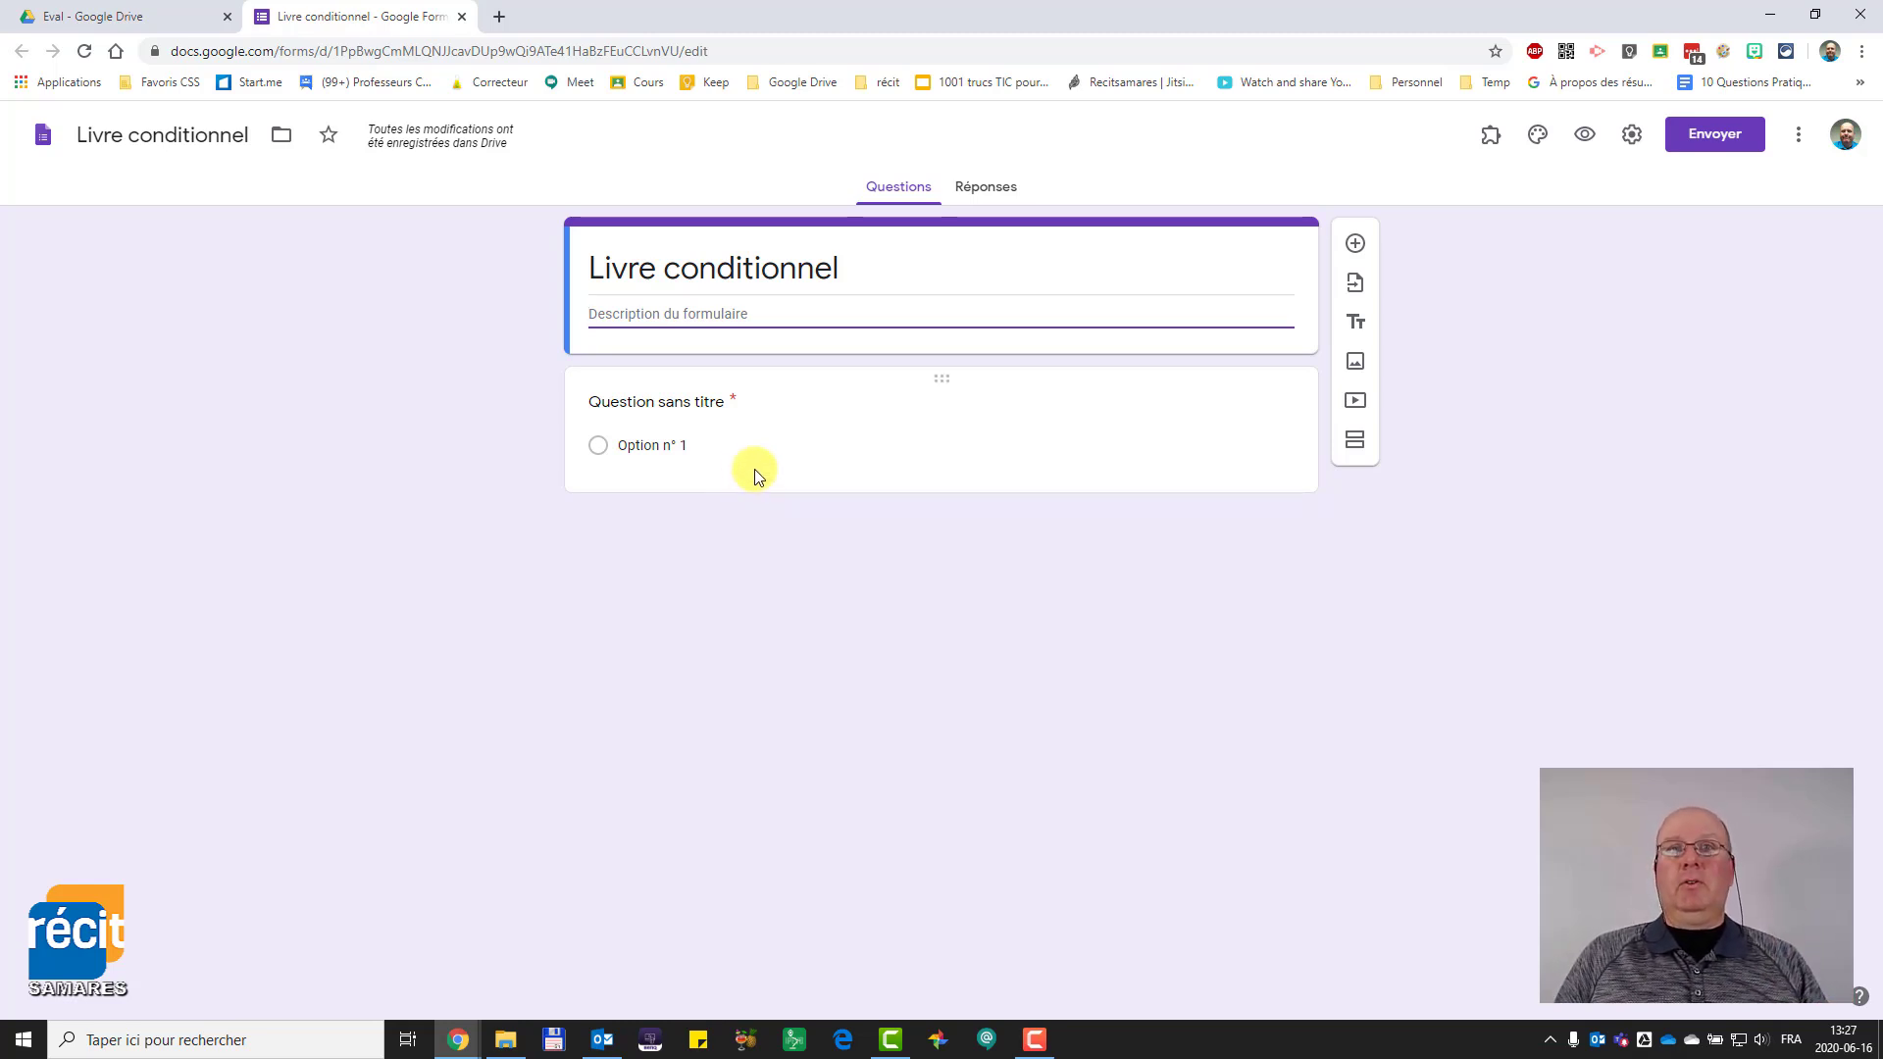
- Add a section below the form header, title it "Début" and enter the filler description "sdsadsadsadsadsadsadsa"
left_click(1354, 438)
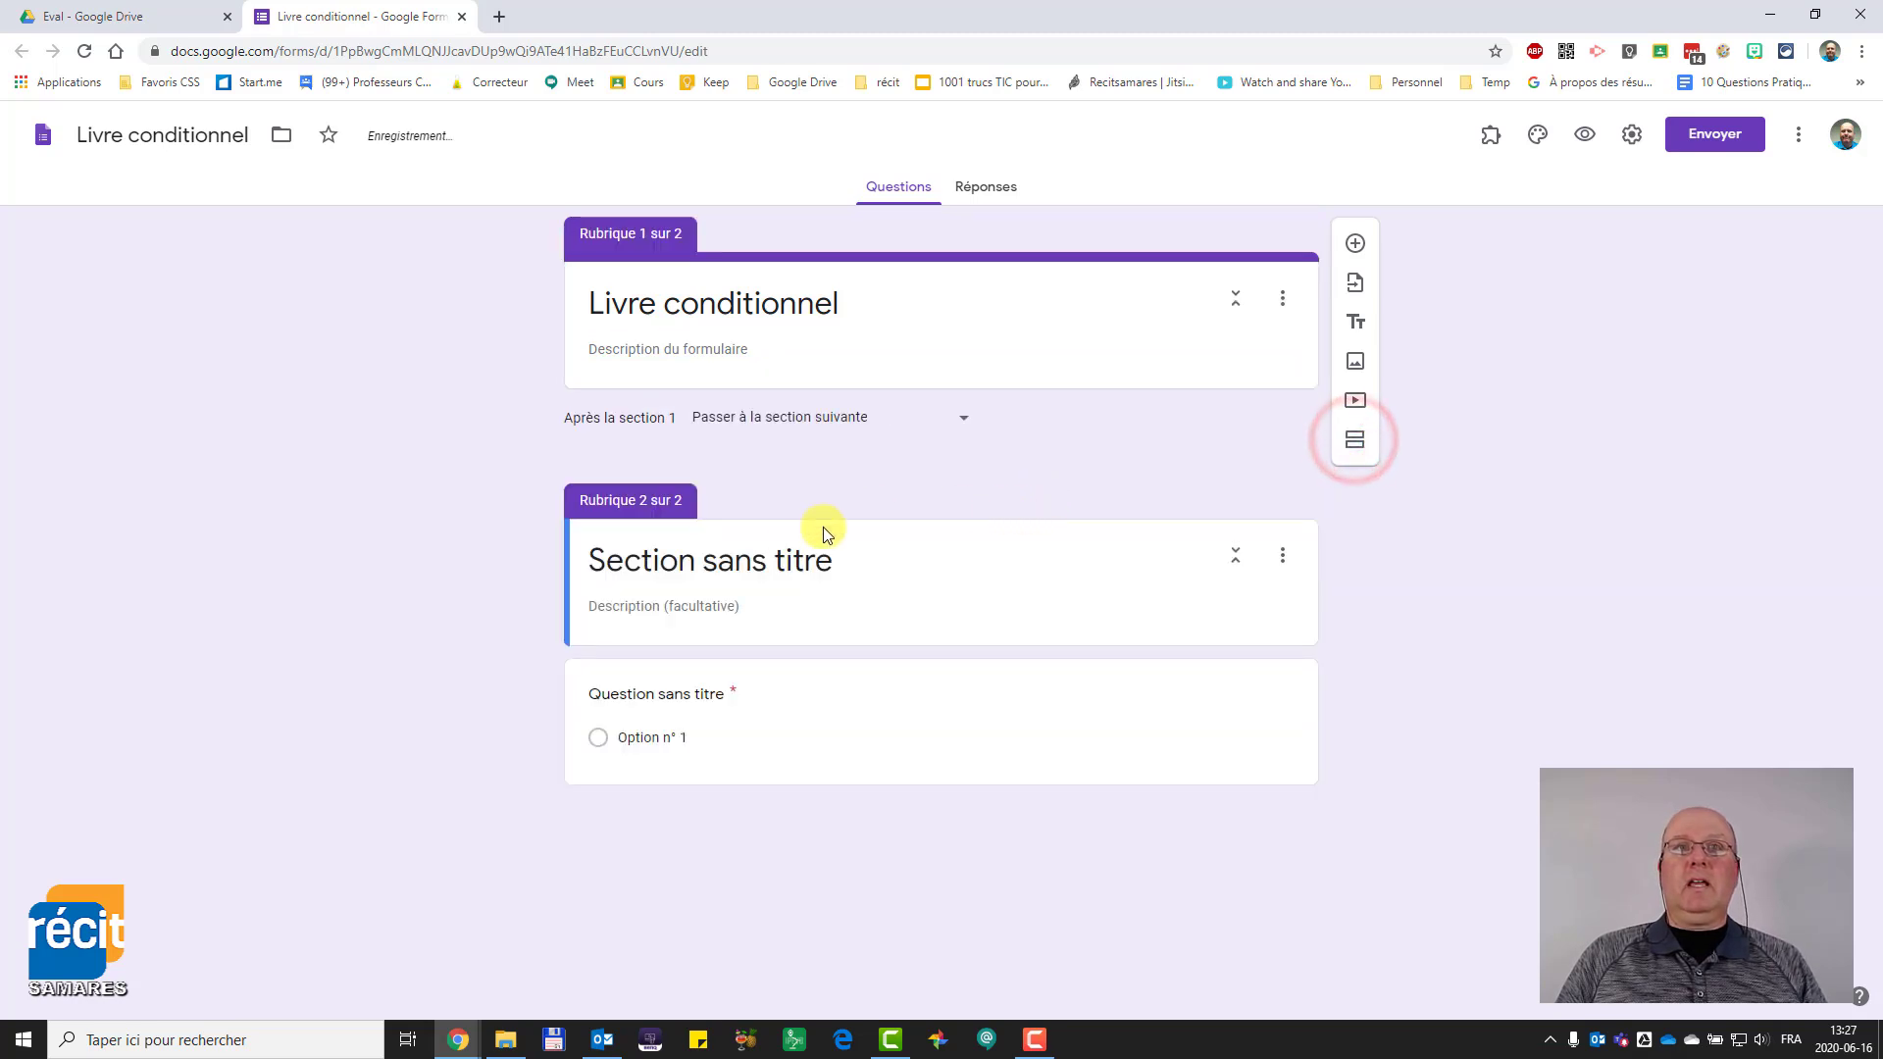
left_click(740, 564)
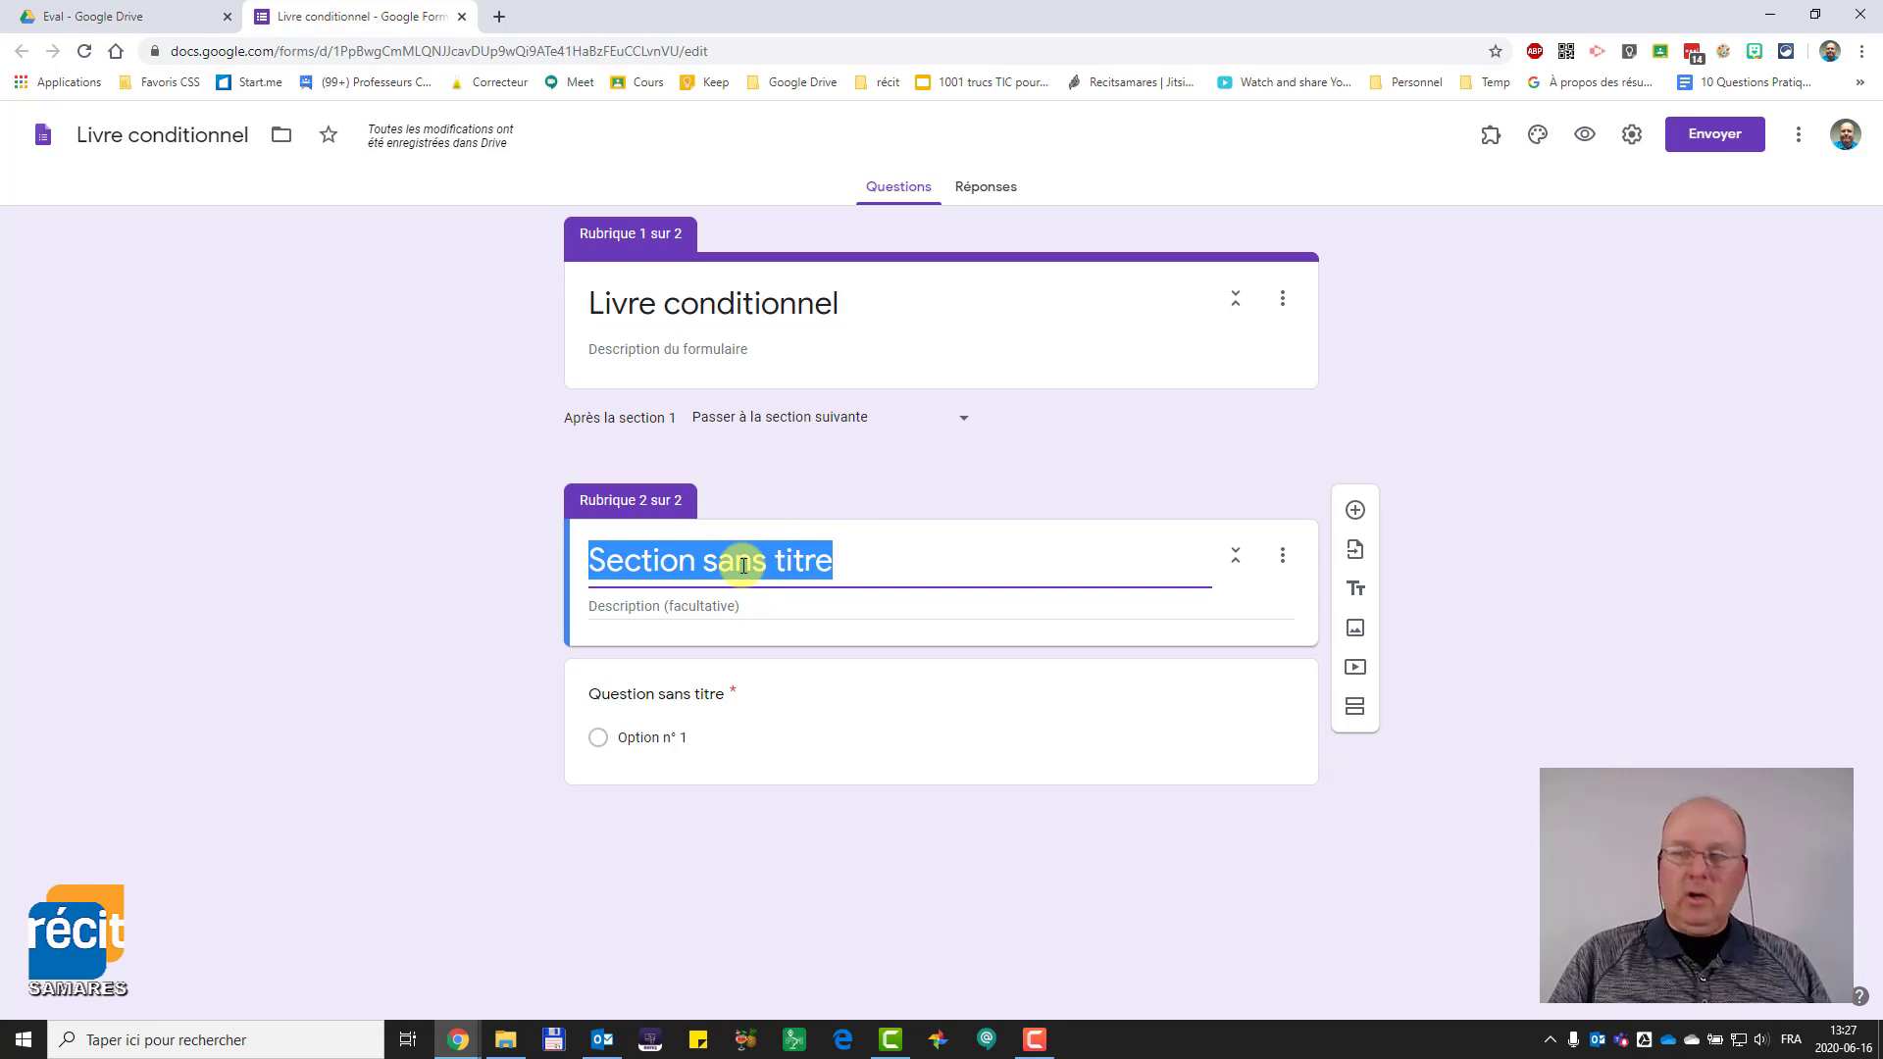
type("Début")
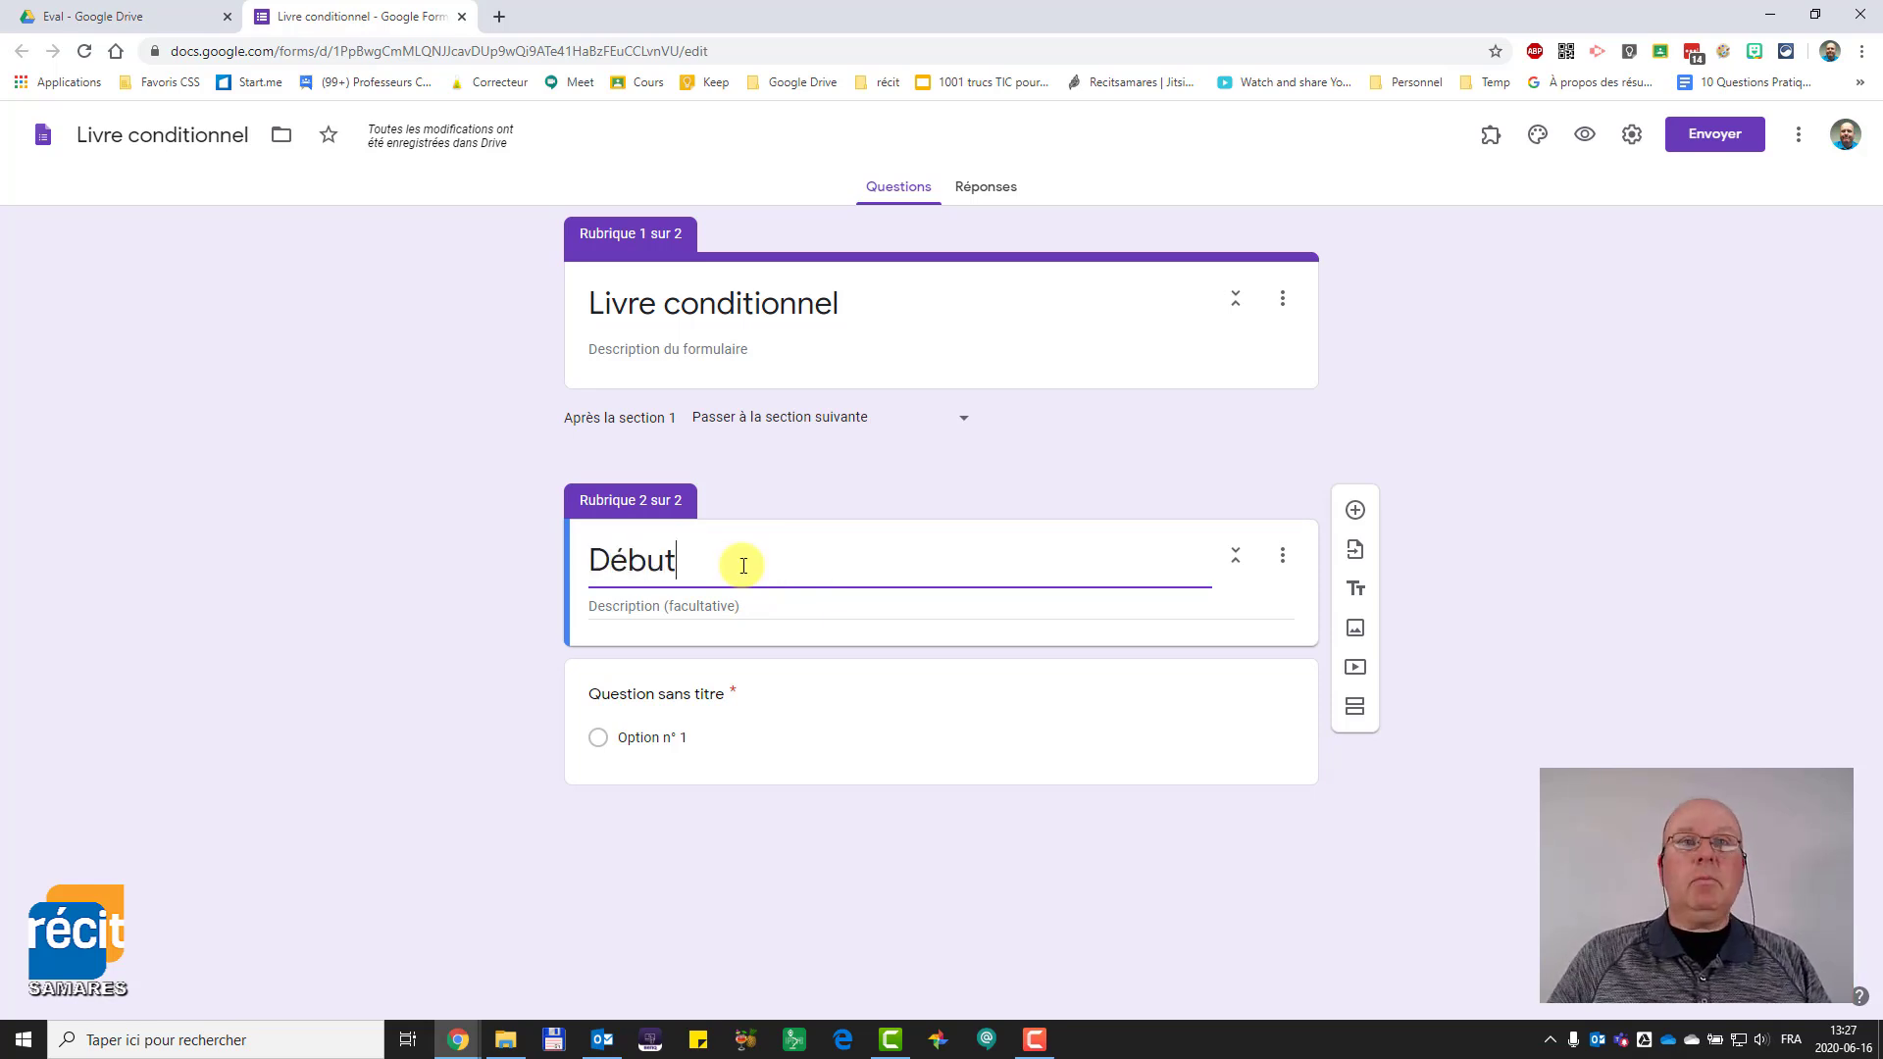
left_click(689, 605)
type("sdsadsadsadsadsadsadsa")
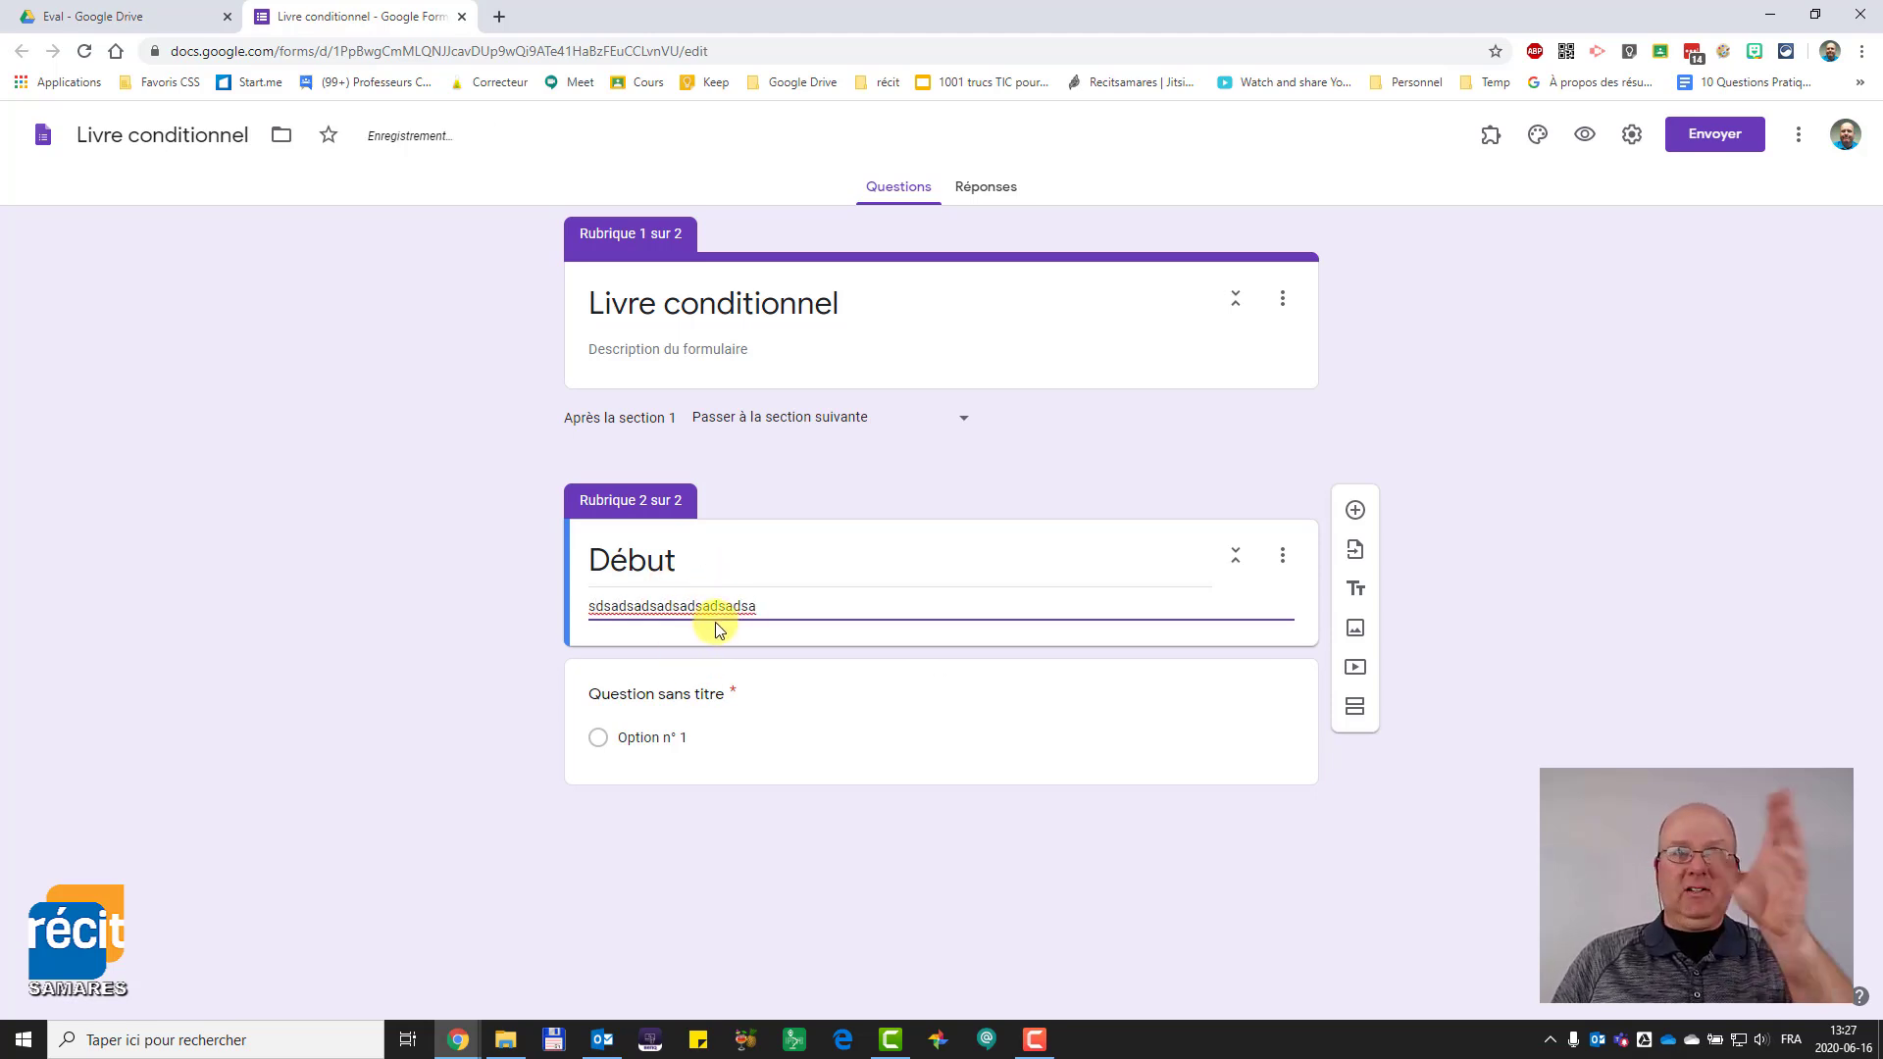
- Word the question in the Début section "Dans quelle direction... ?" with the answer options "Gauche" and "Droite"
left_click(660, 693)
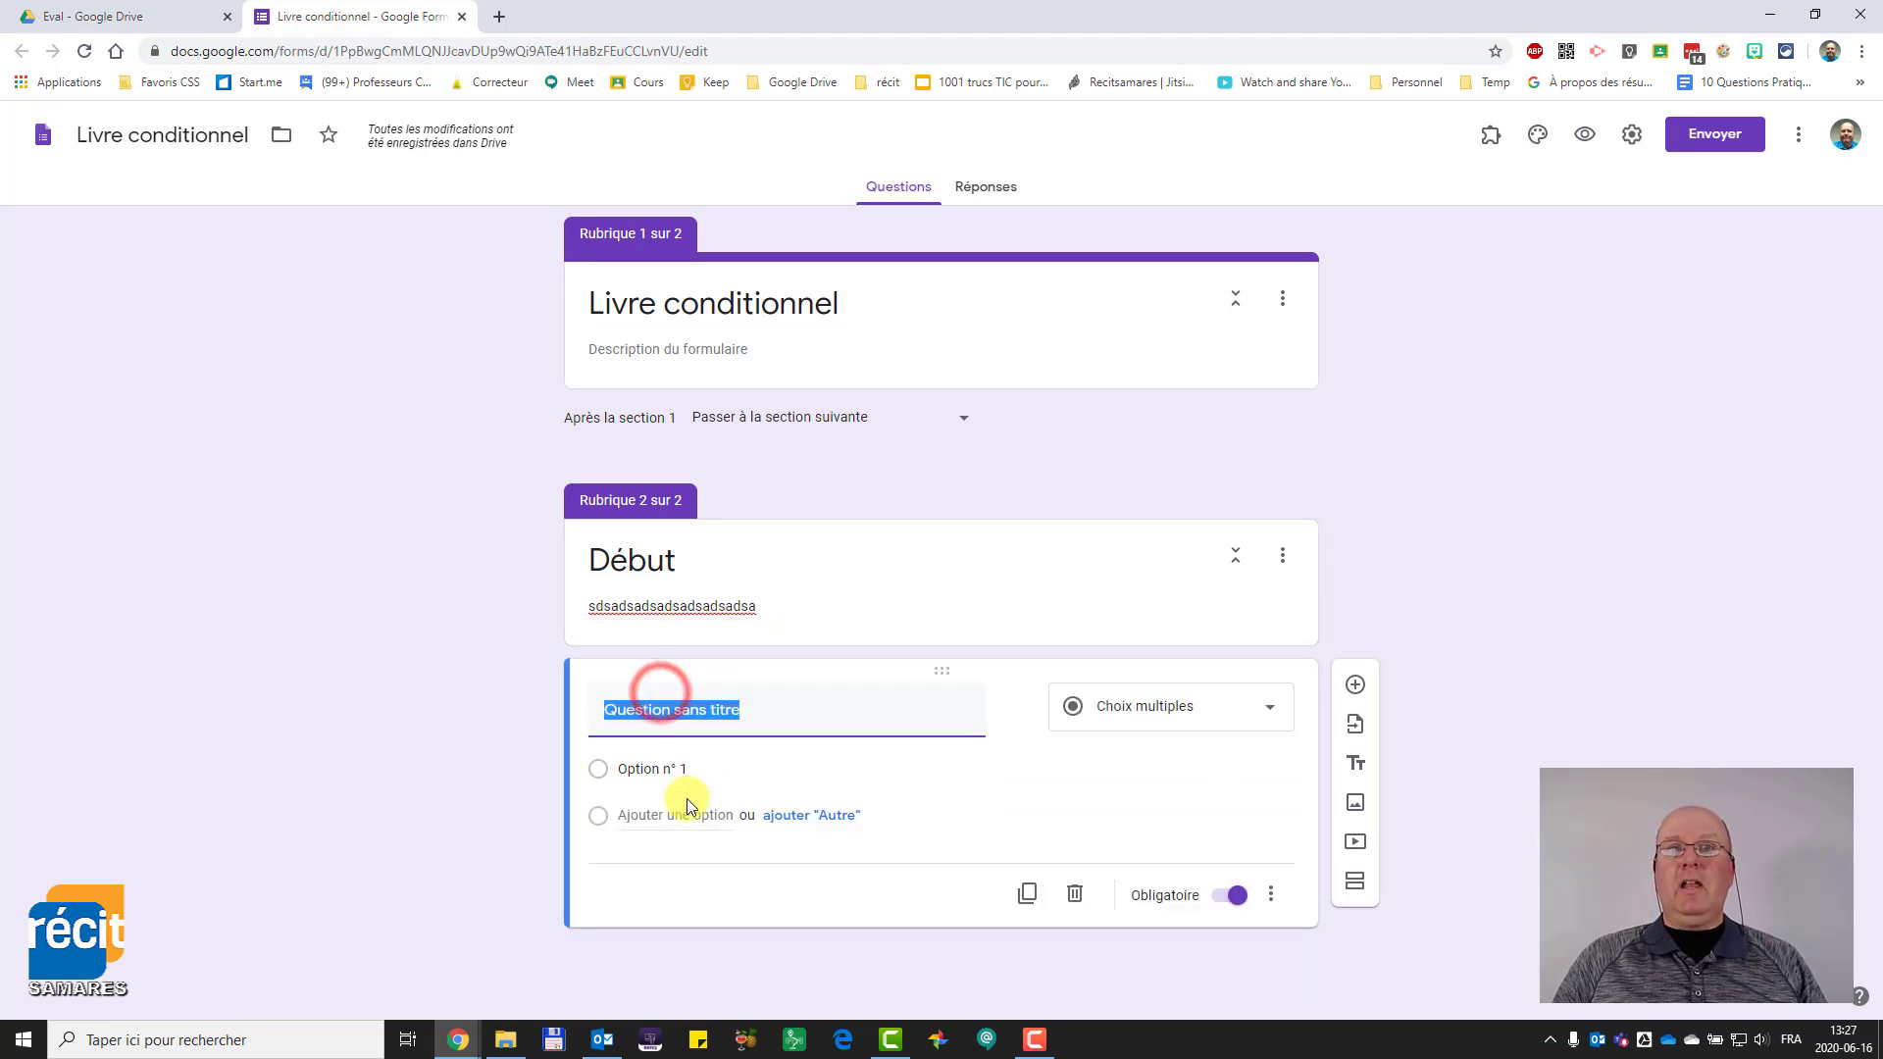
type("Dans quelle direction...")
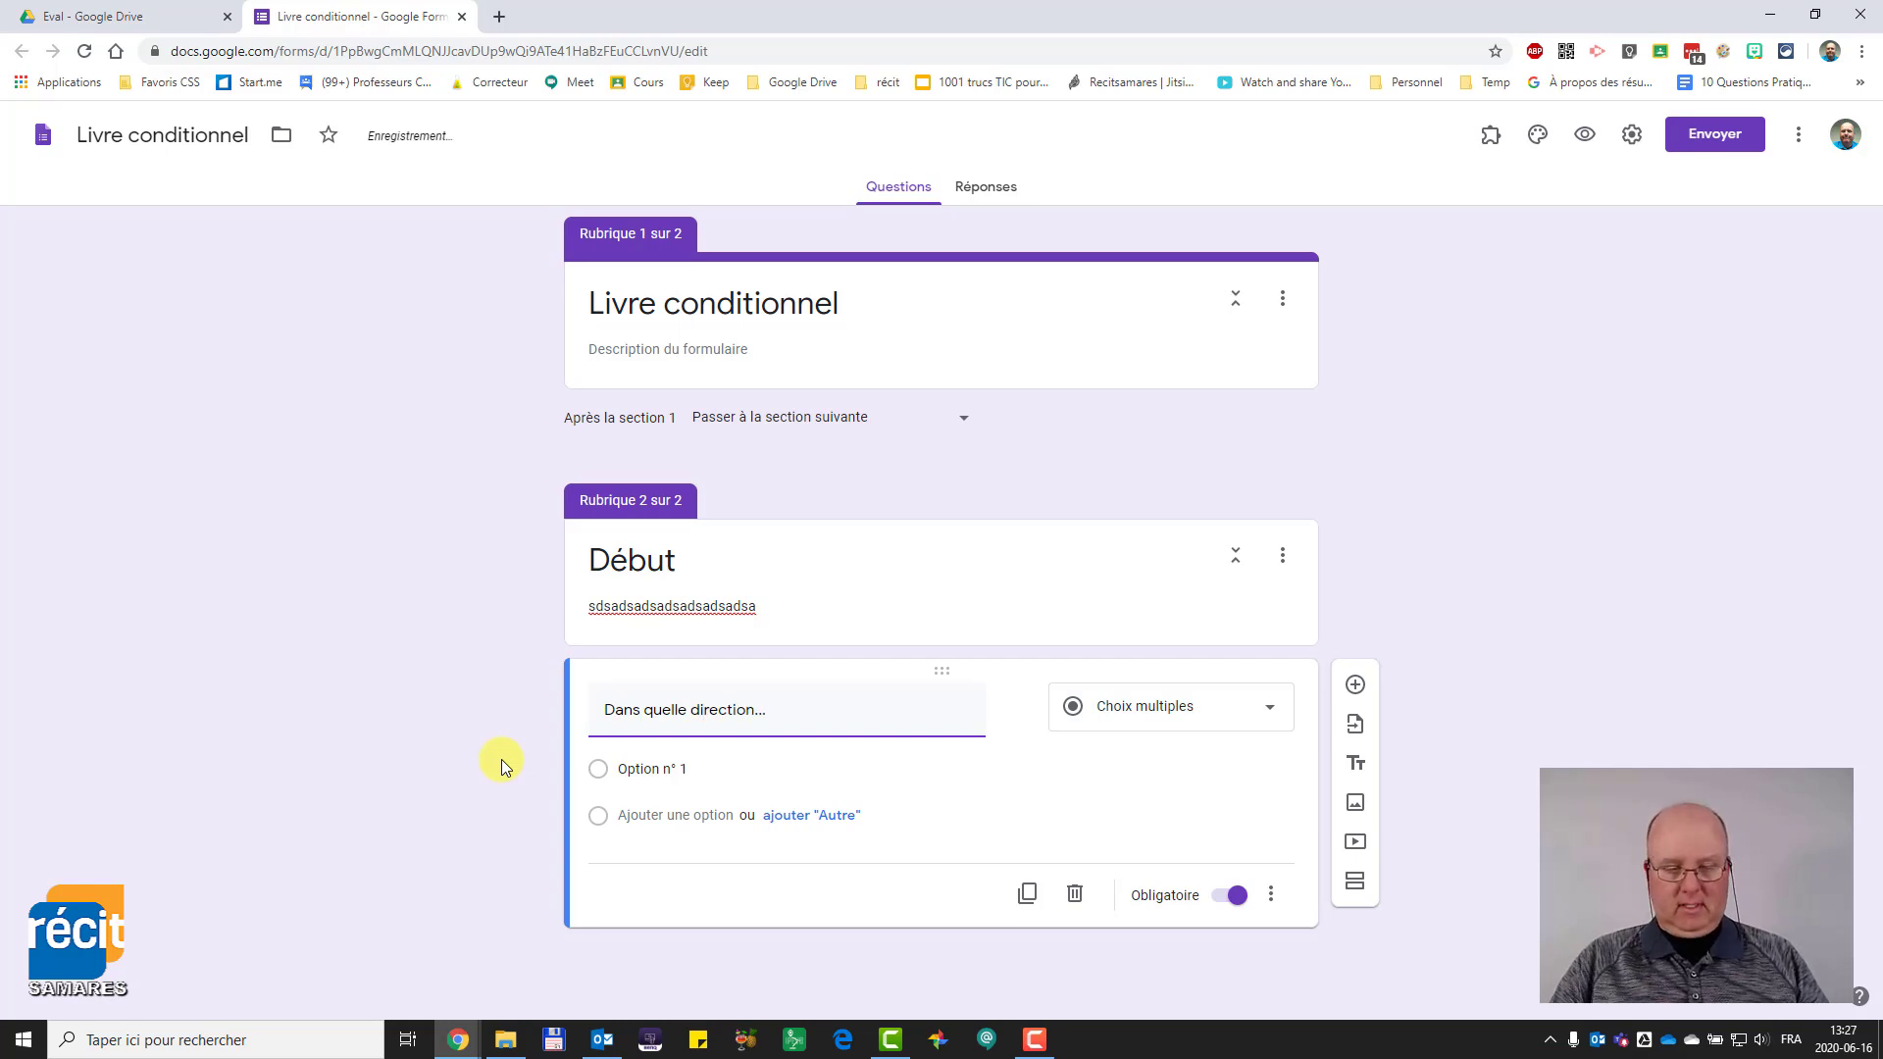
type(" ?")
left_click(626, 772)
type("Gauche")
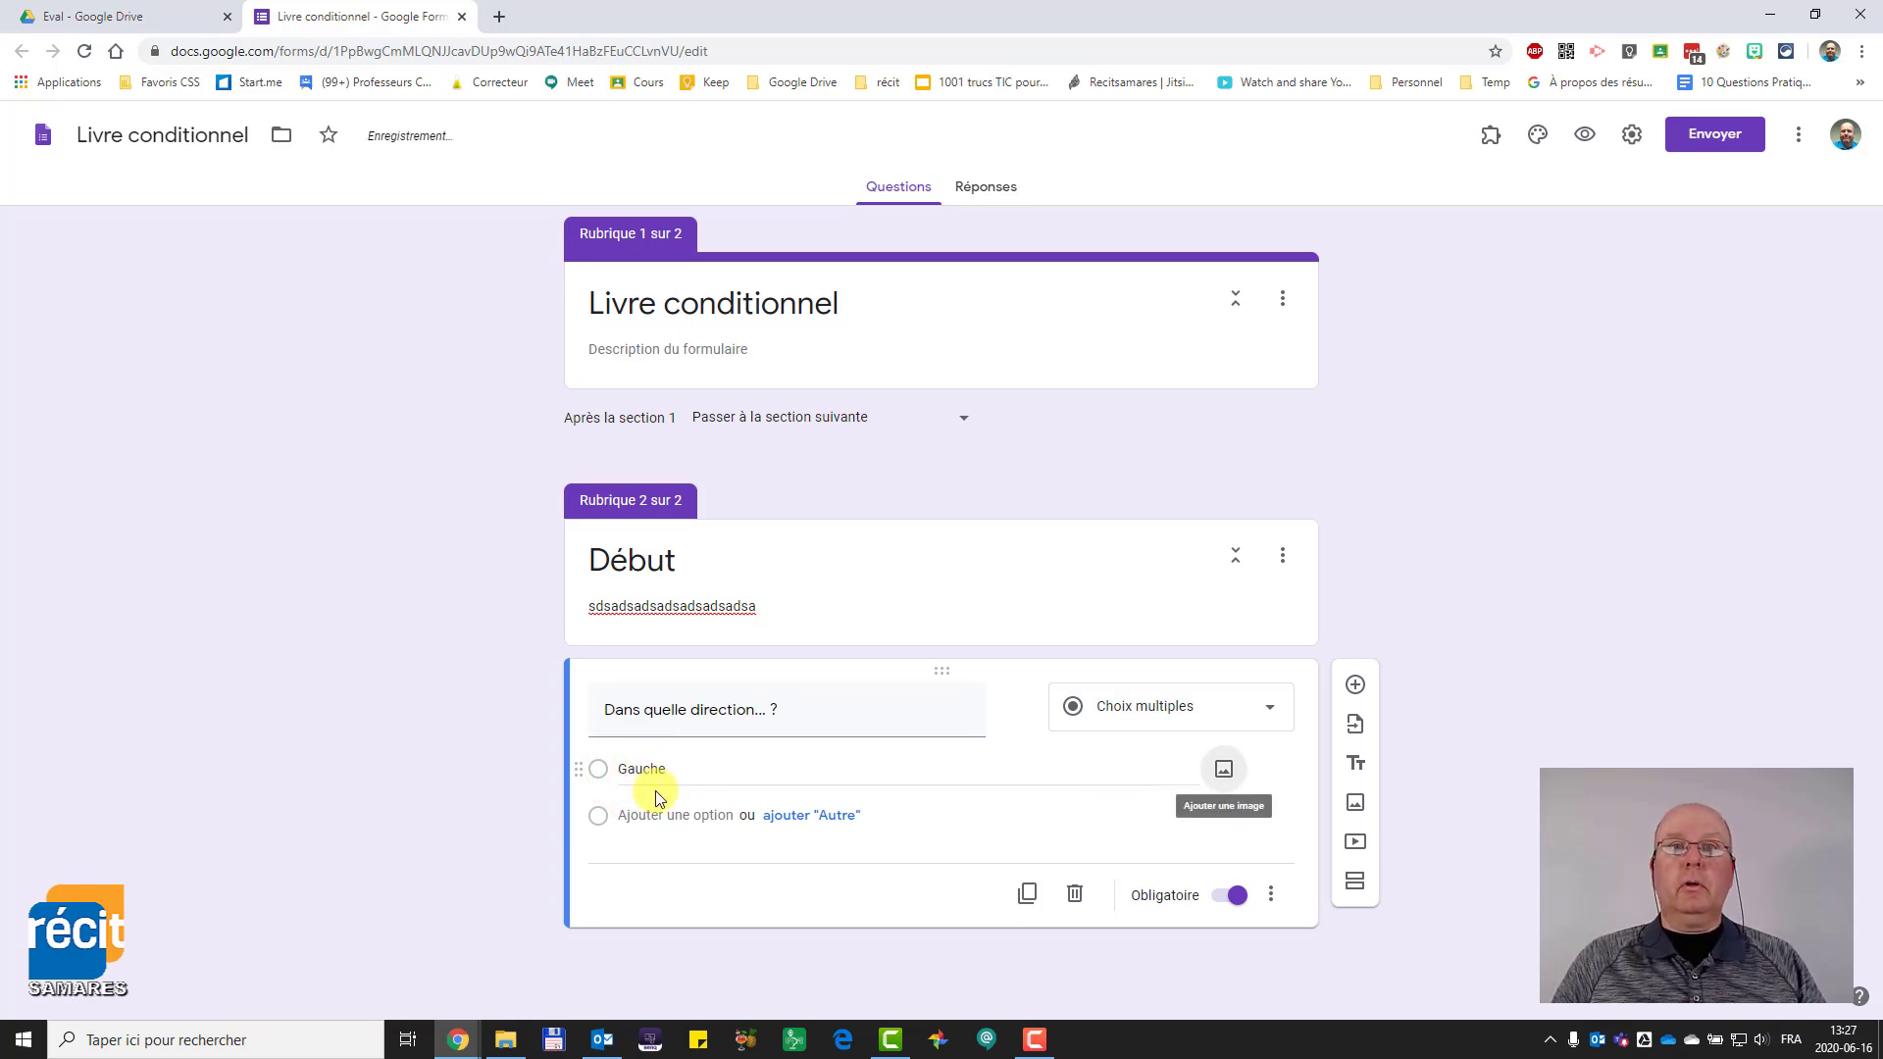
left_click(648, 812)
type("Droite")
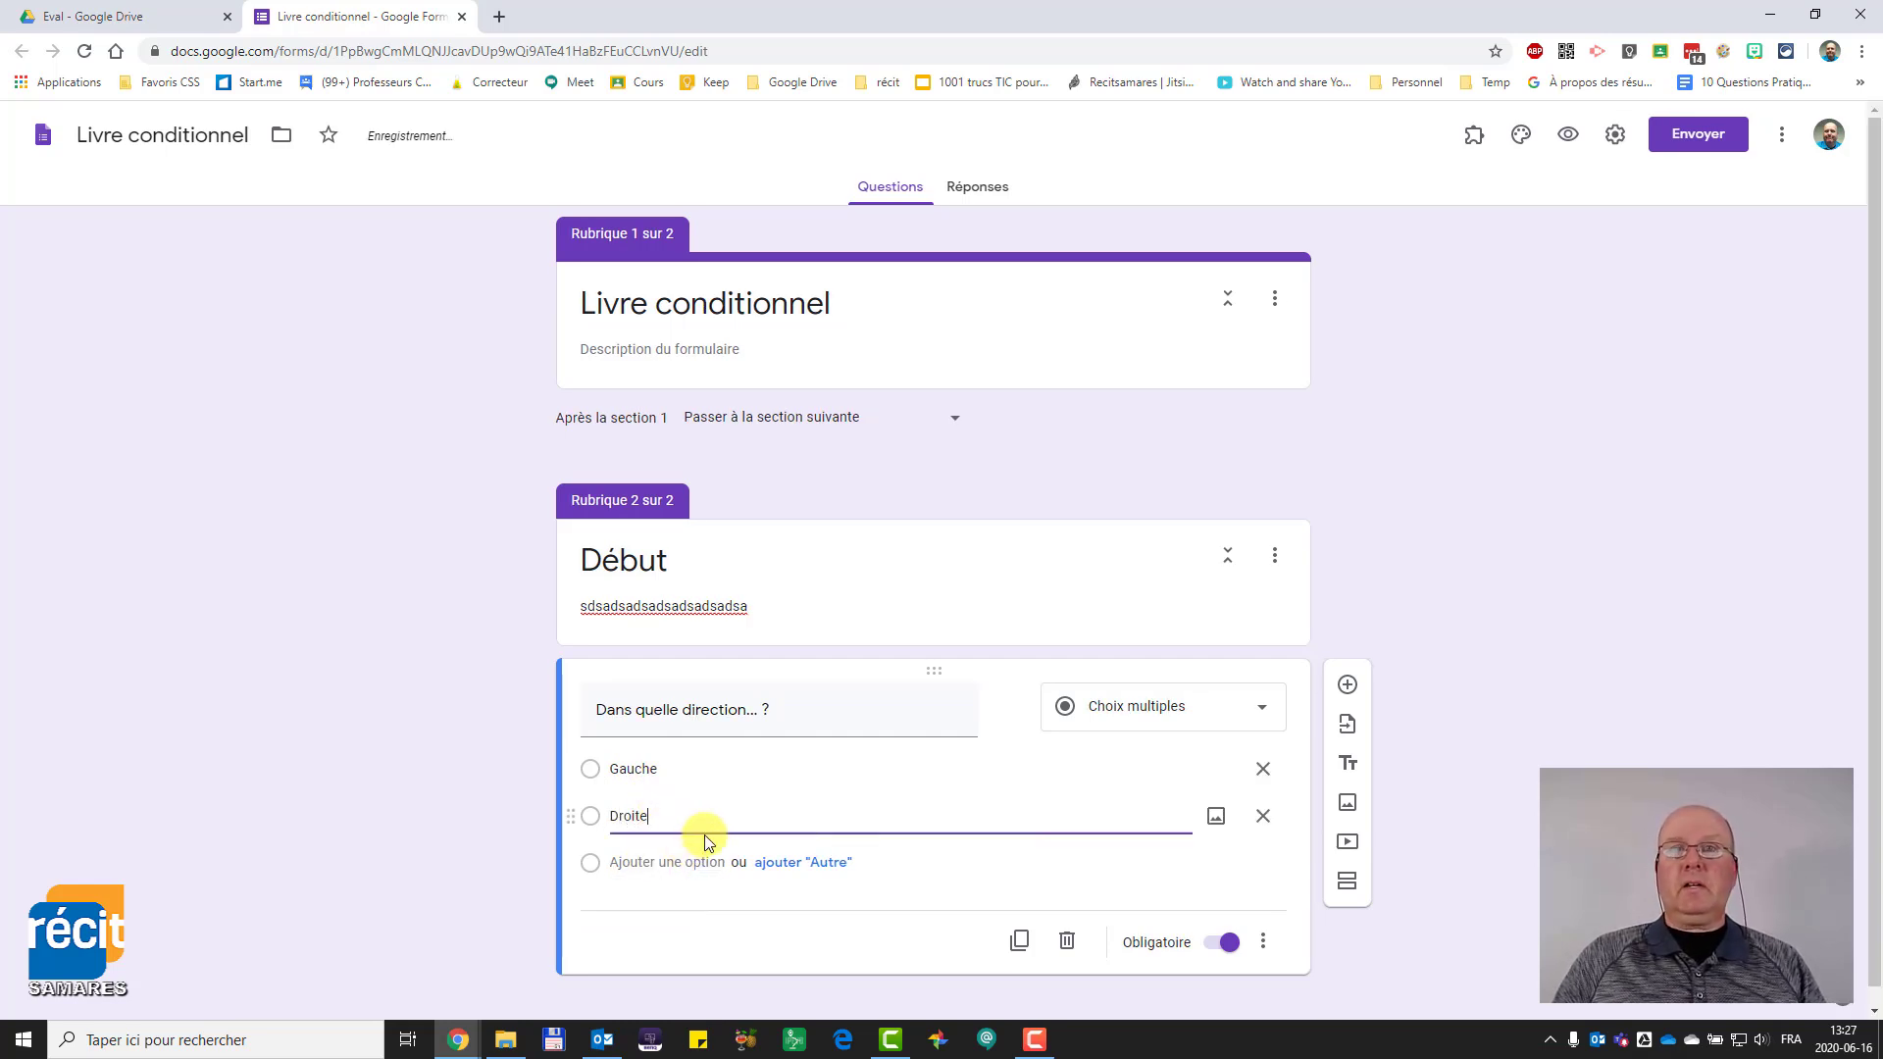
- Add a third section after the direction question and title it "Gauche"
scroll(379, 751, "down", 1)
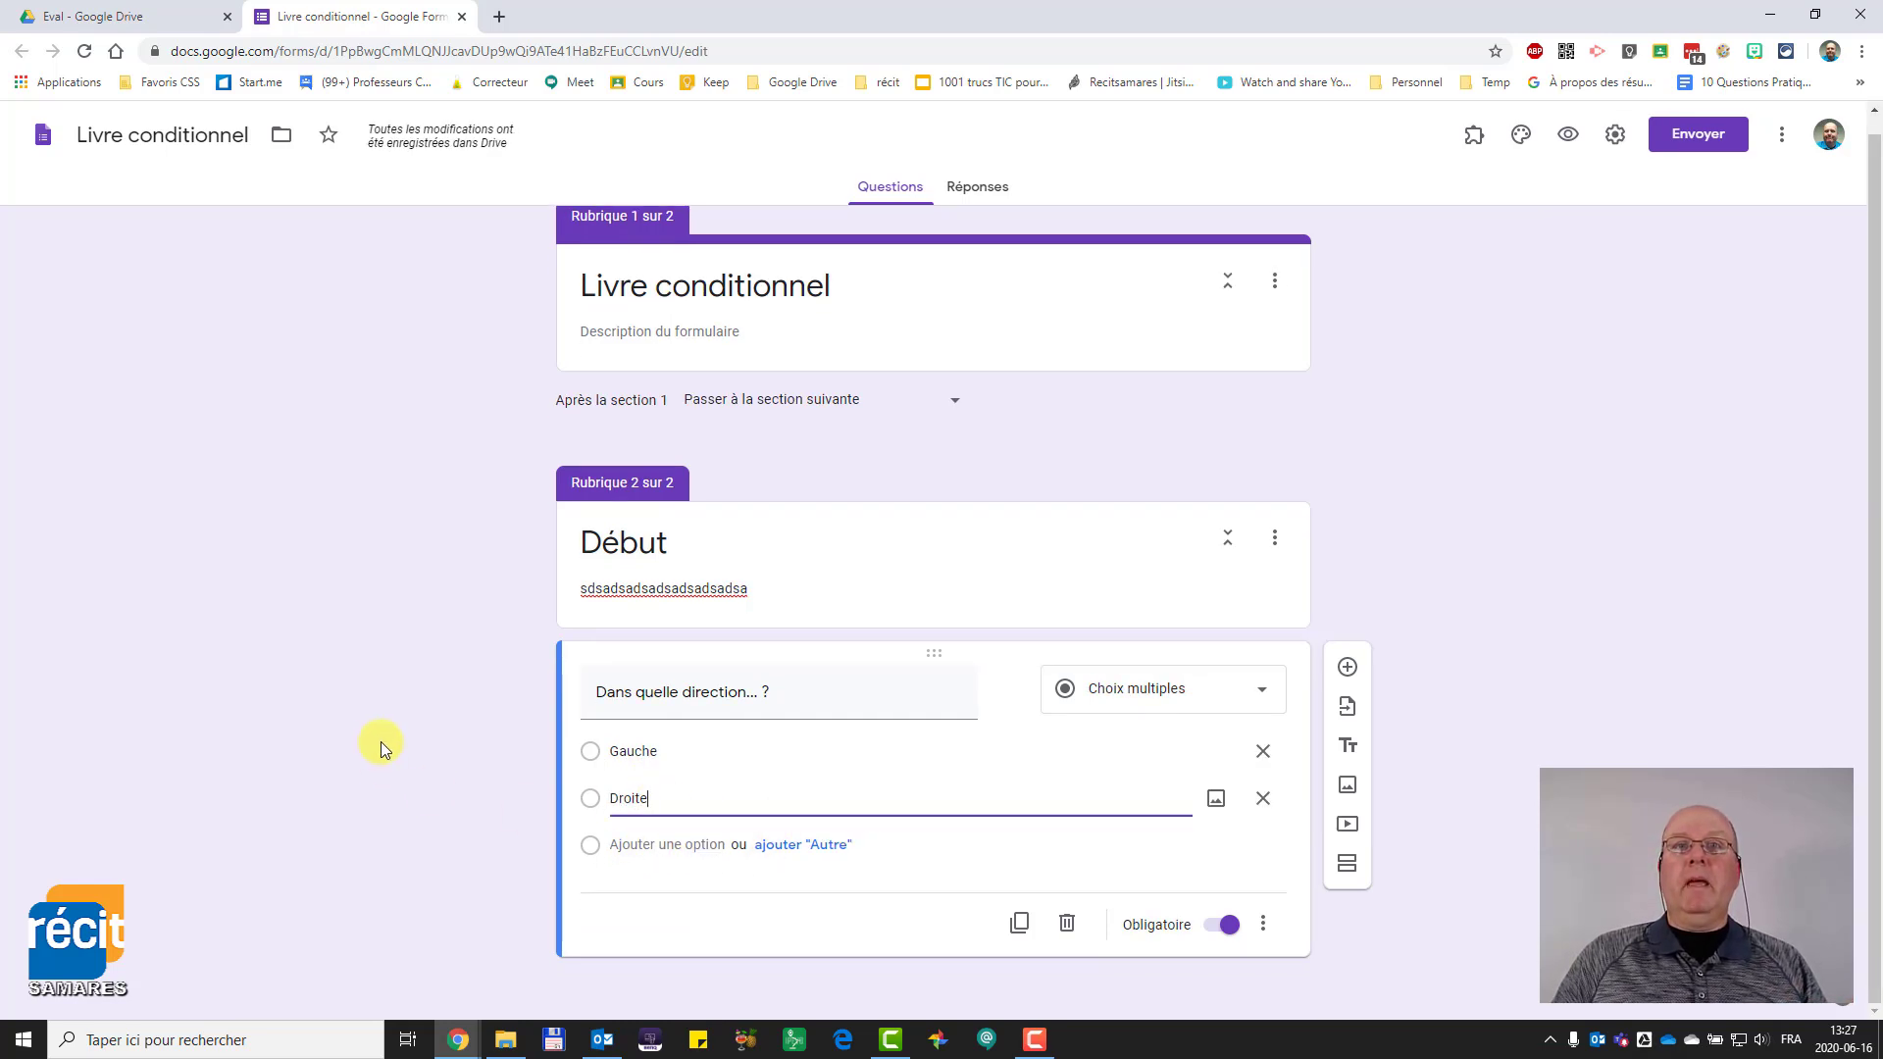
left_click(1348, 866)
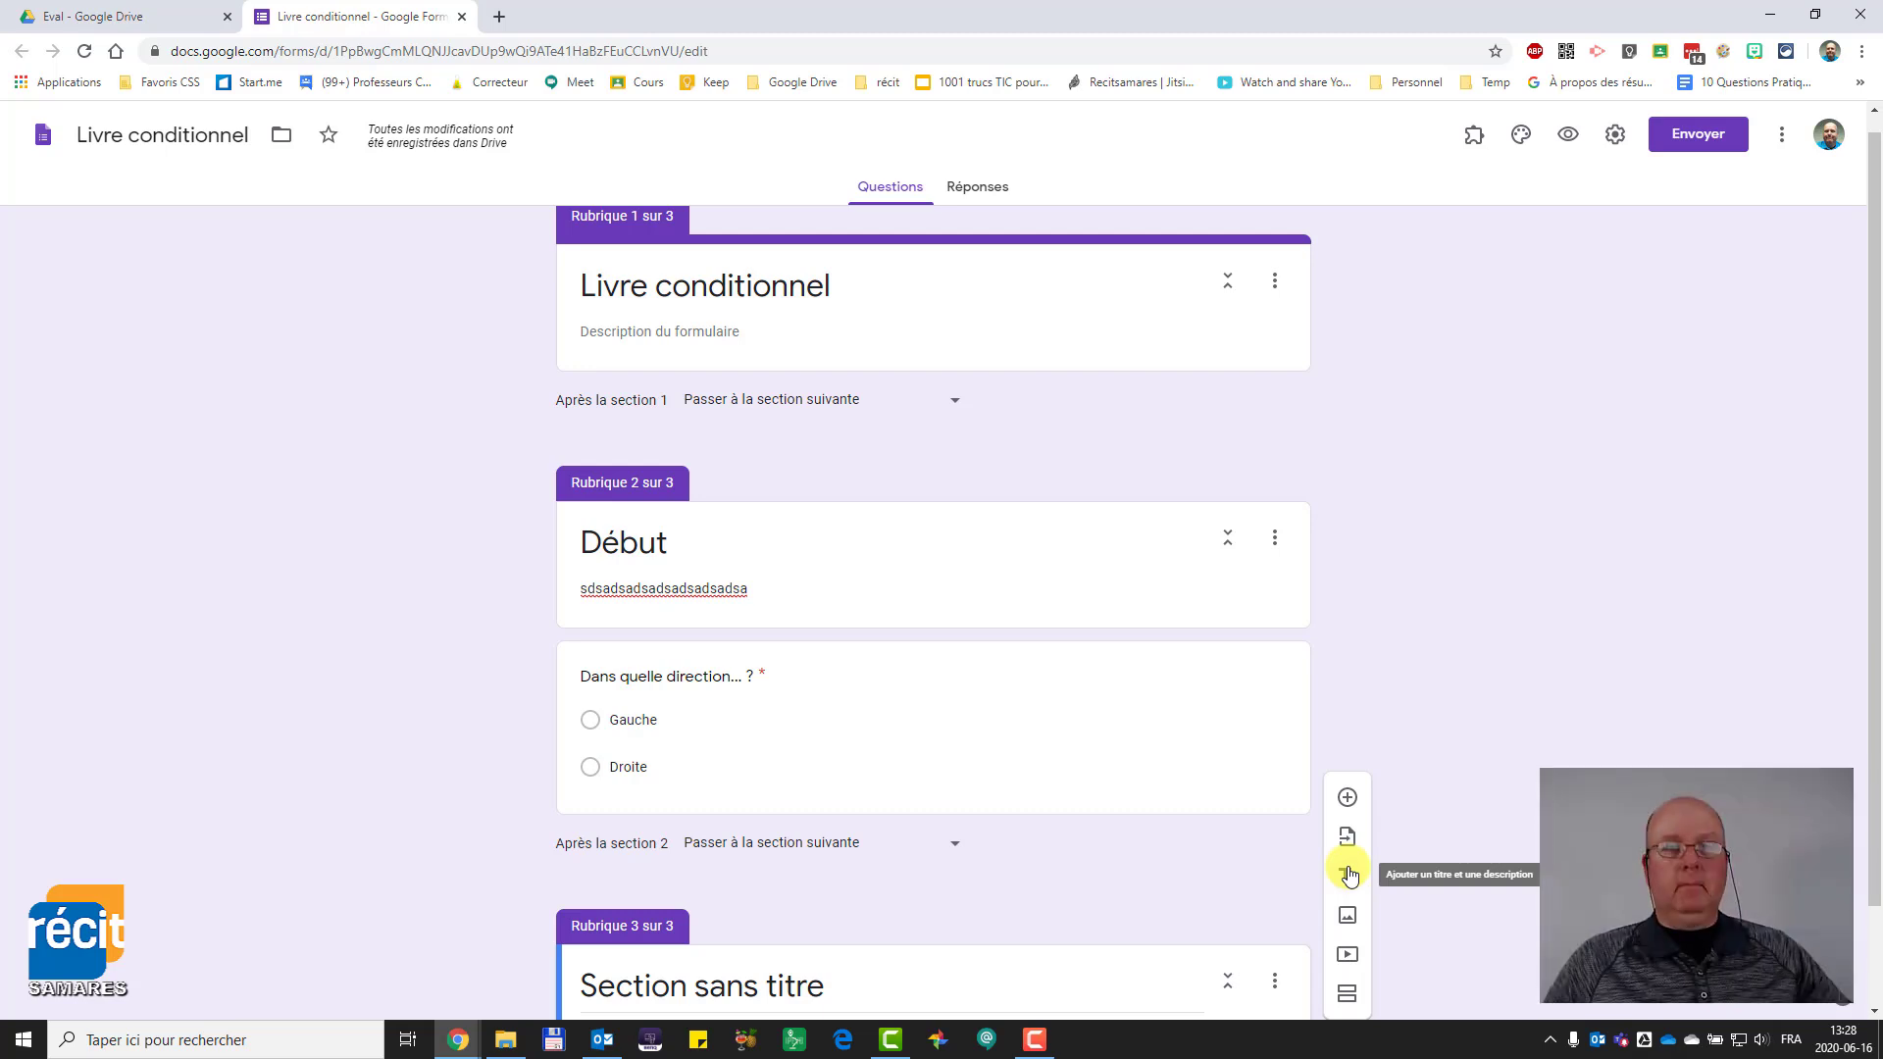
left_click(899, 962)
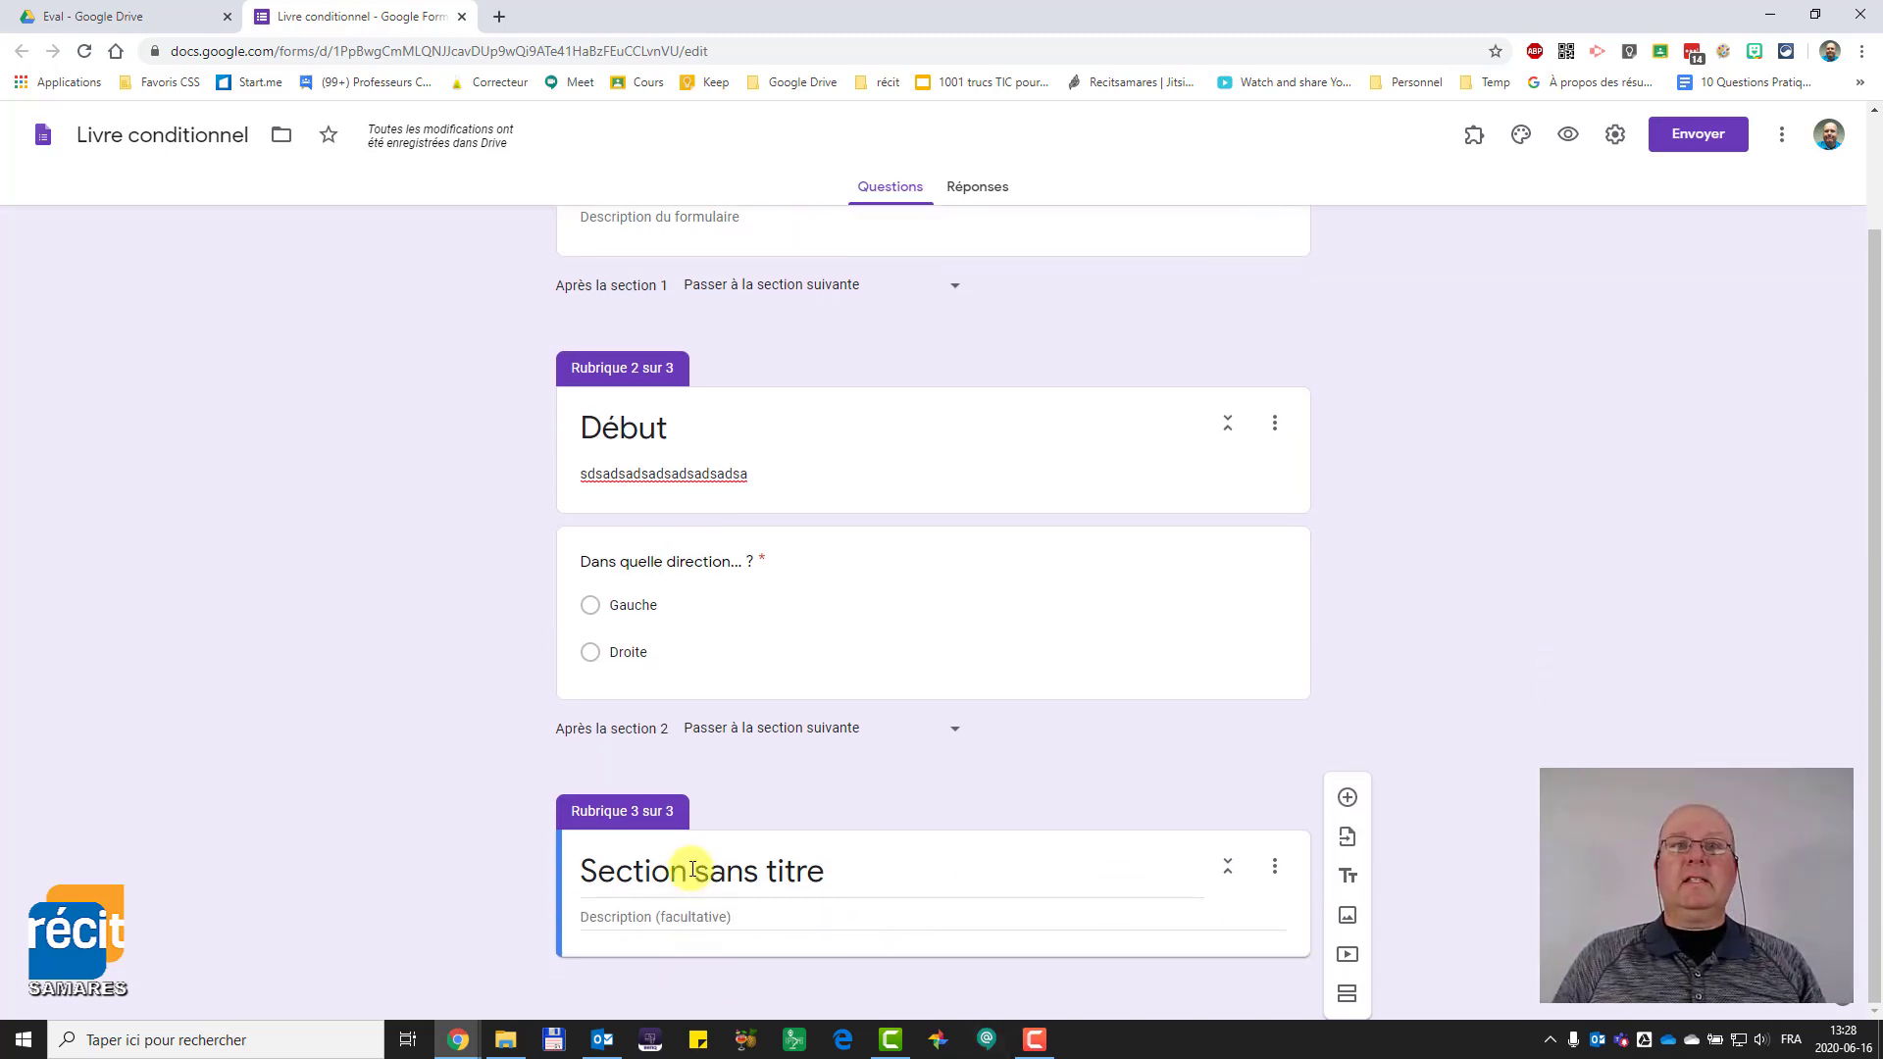
left_click(691, 867)
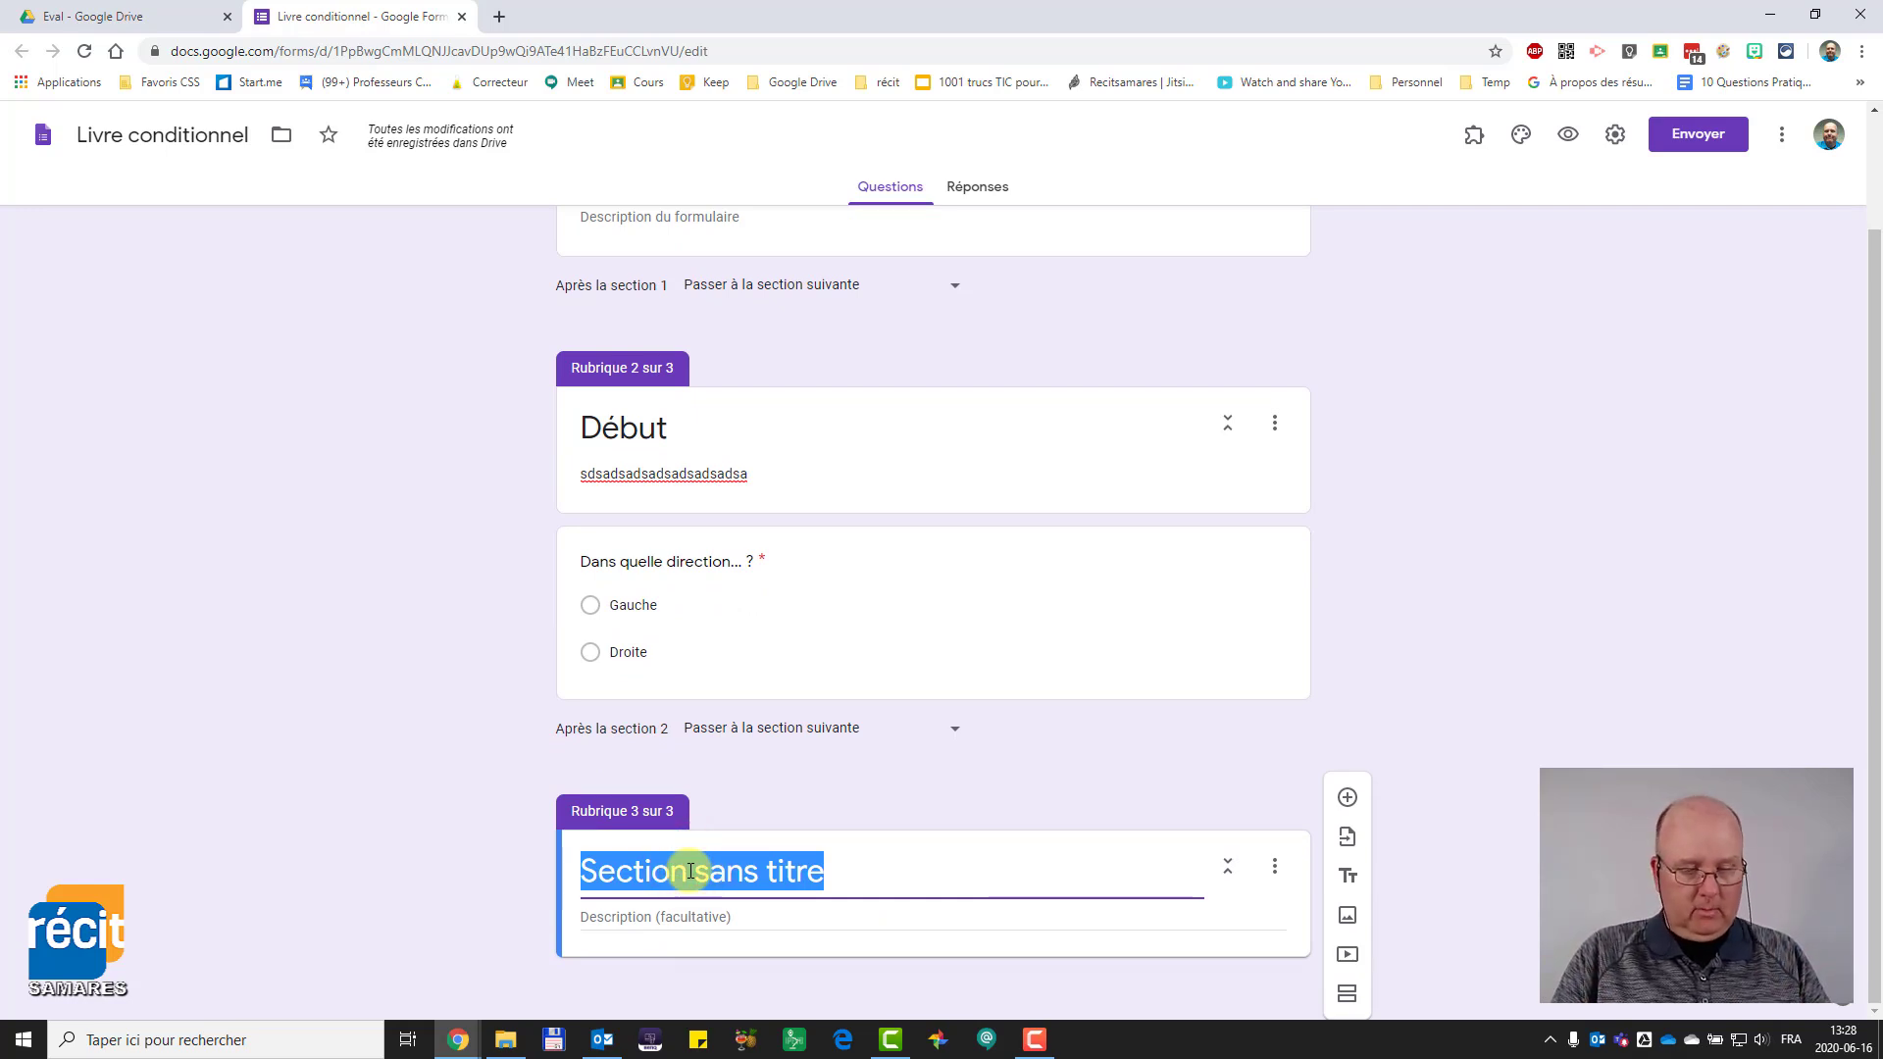
type("Gauche")
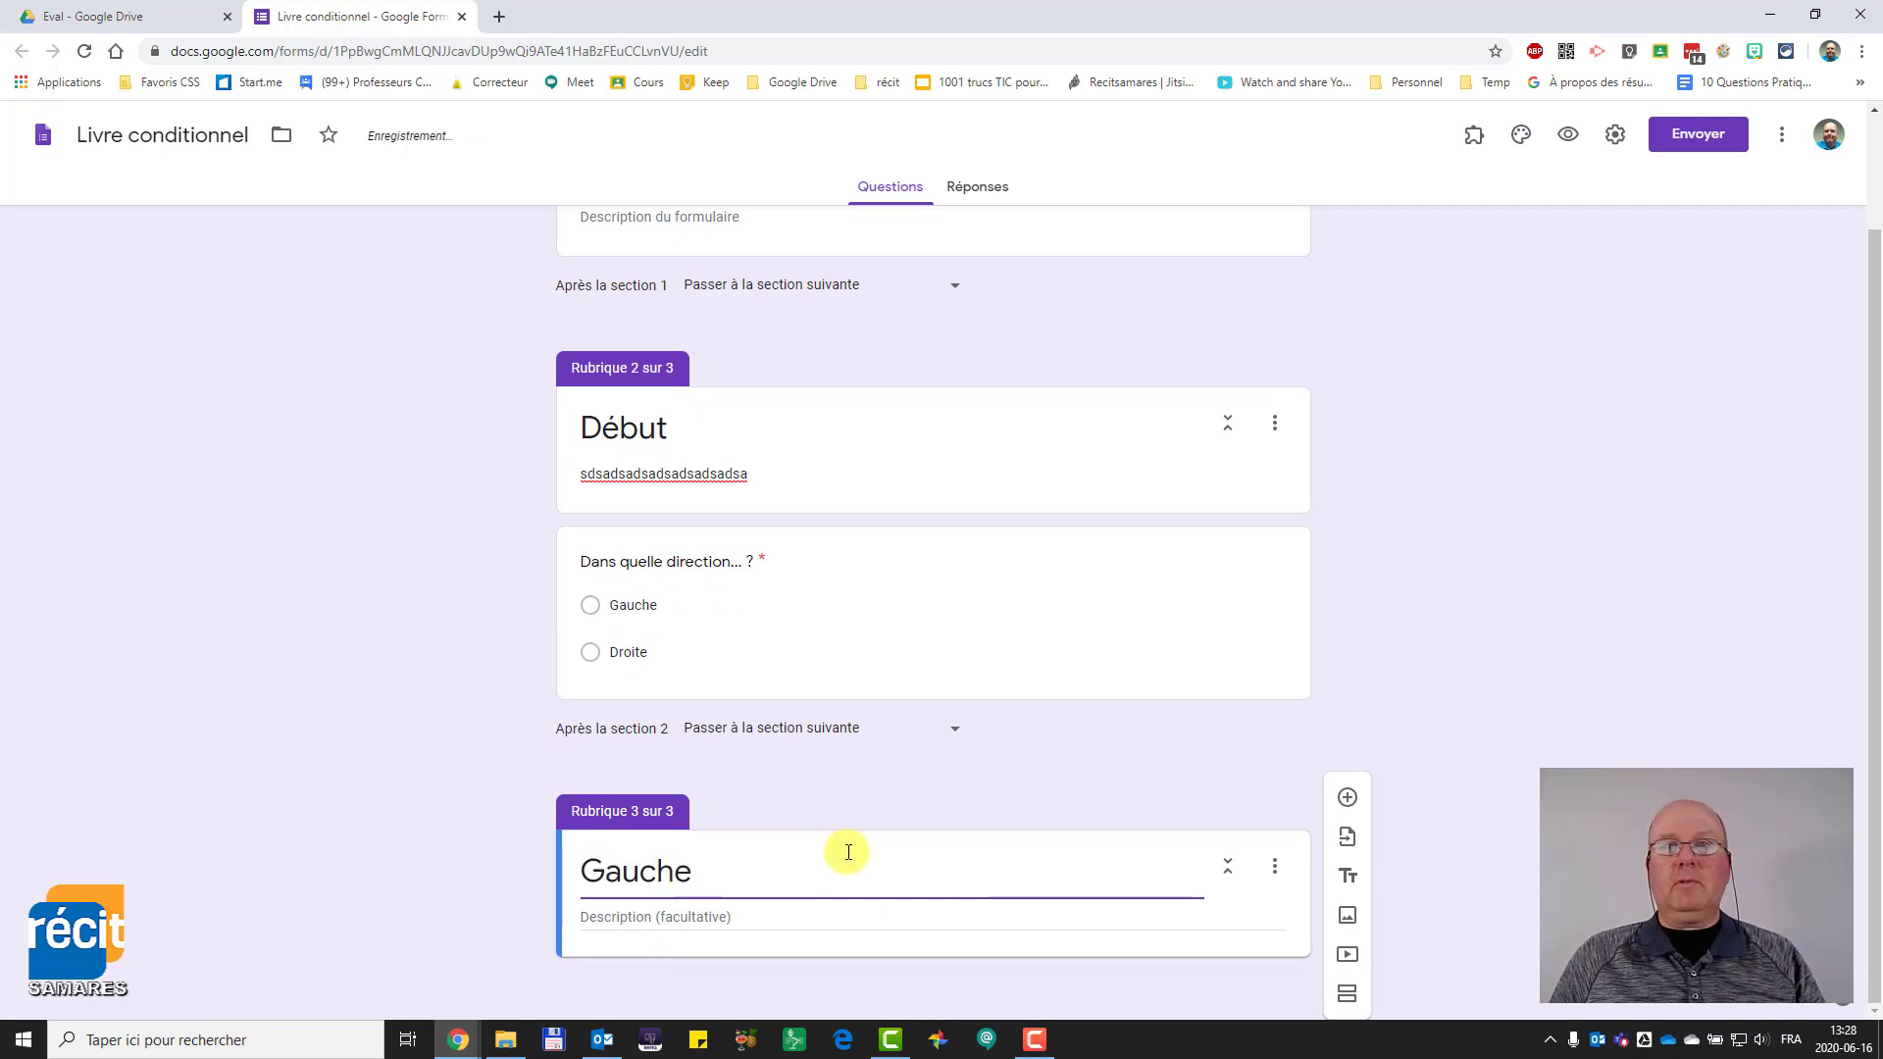
- Add a multiple-choice question "Répondre..." to the Gauche section with the options "Oui" and "Non"
left_click(1347, 797)
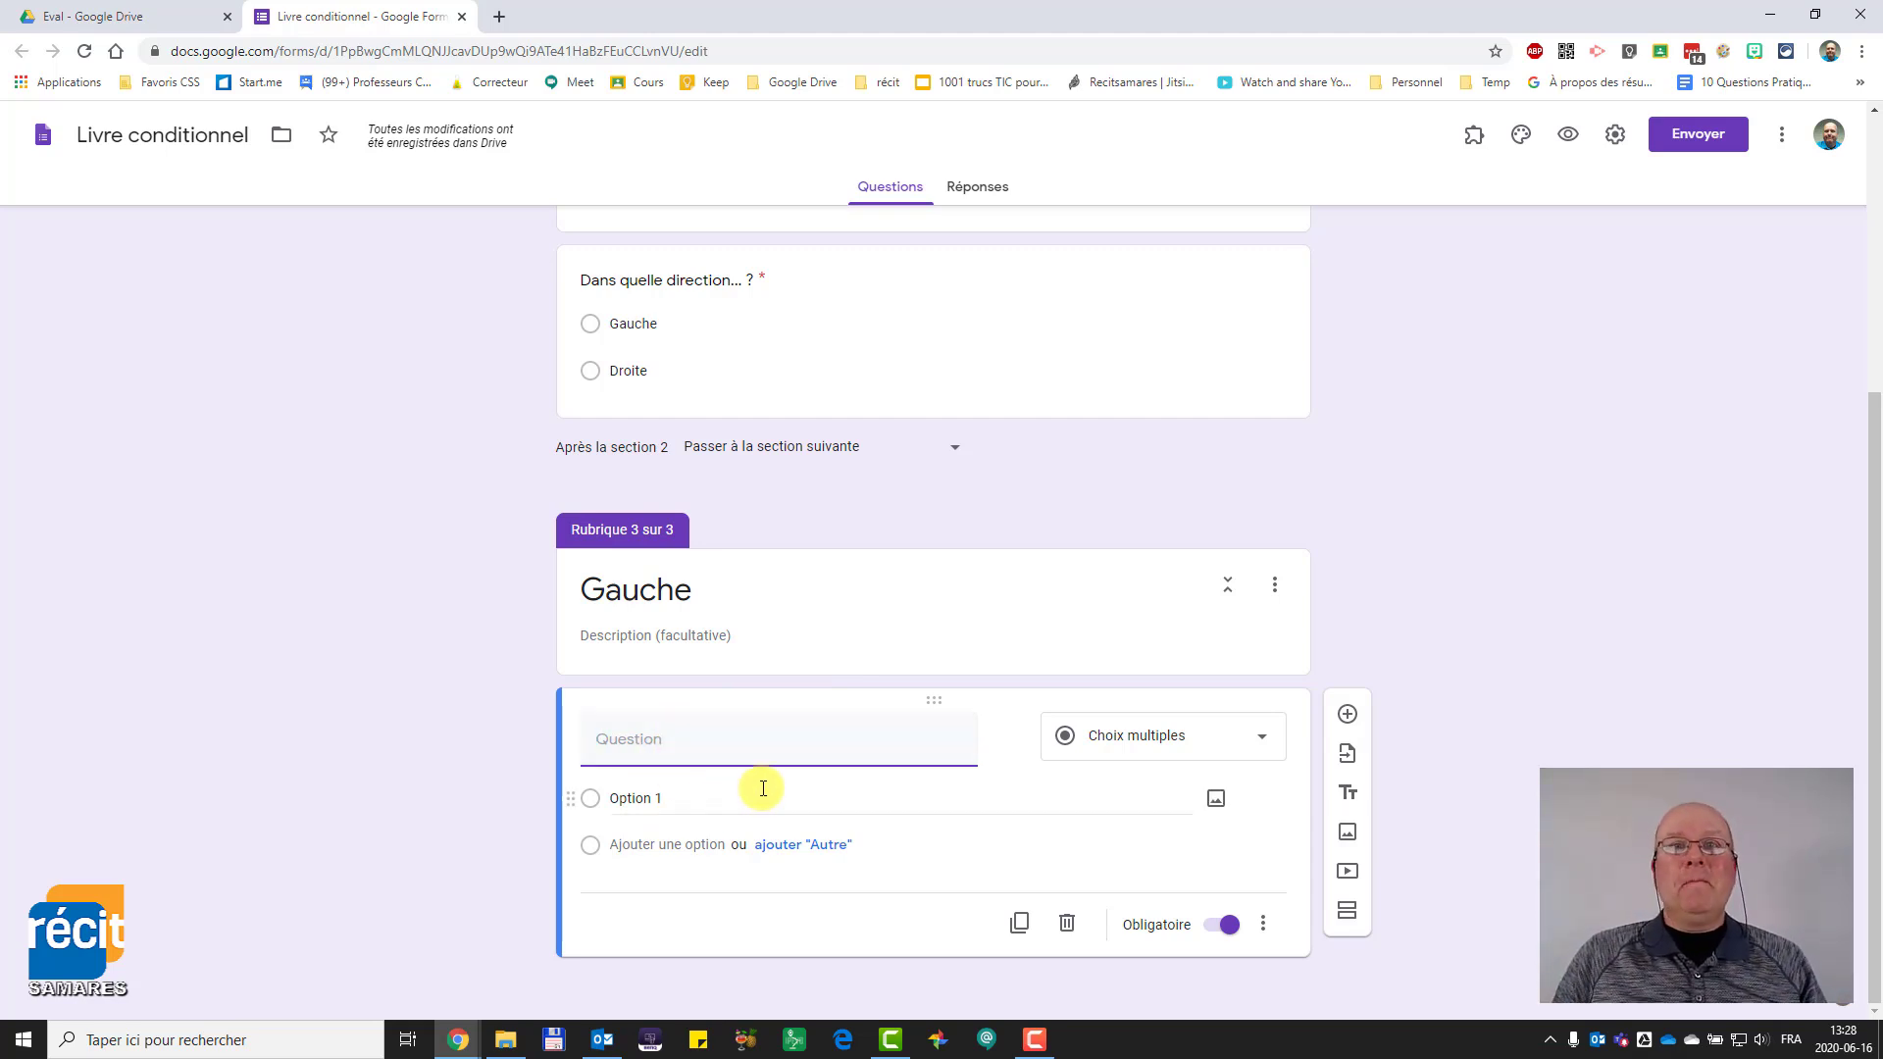
left_click(655, 752)
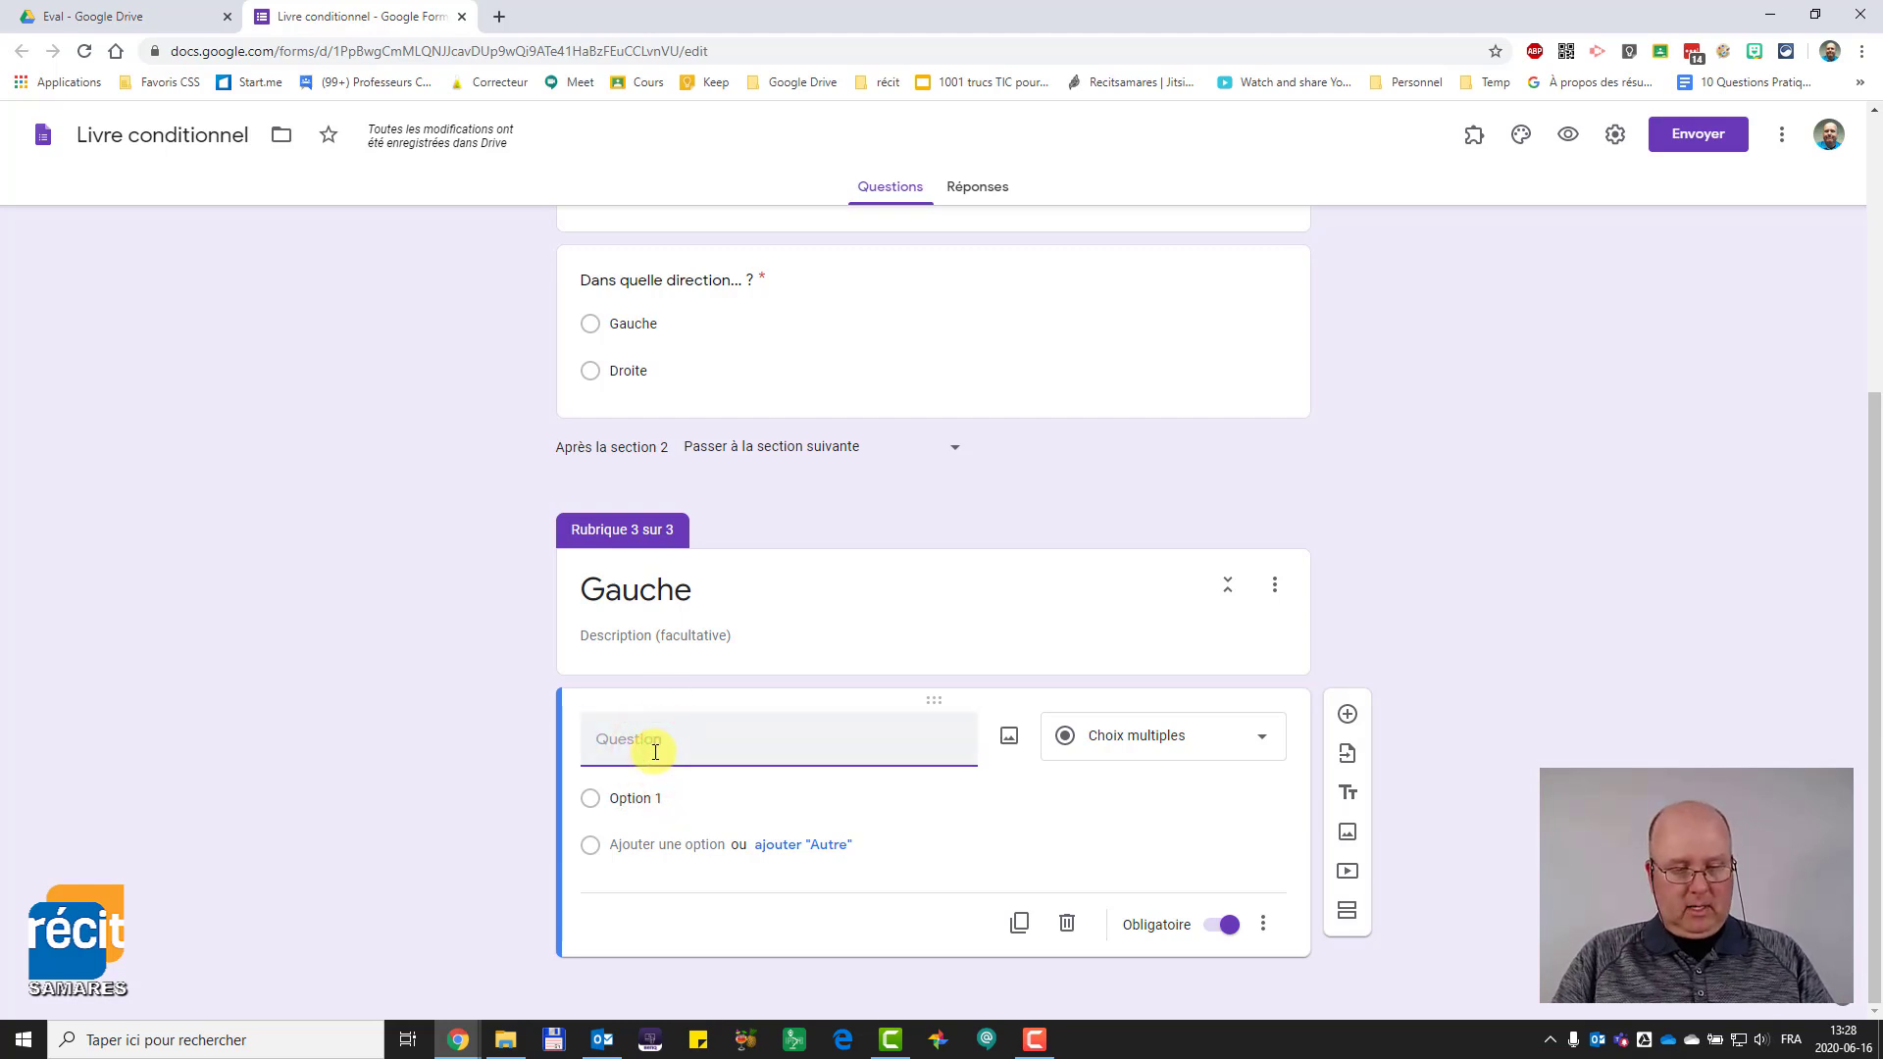
type("Répondre...")
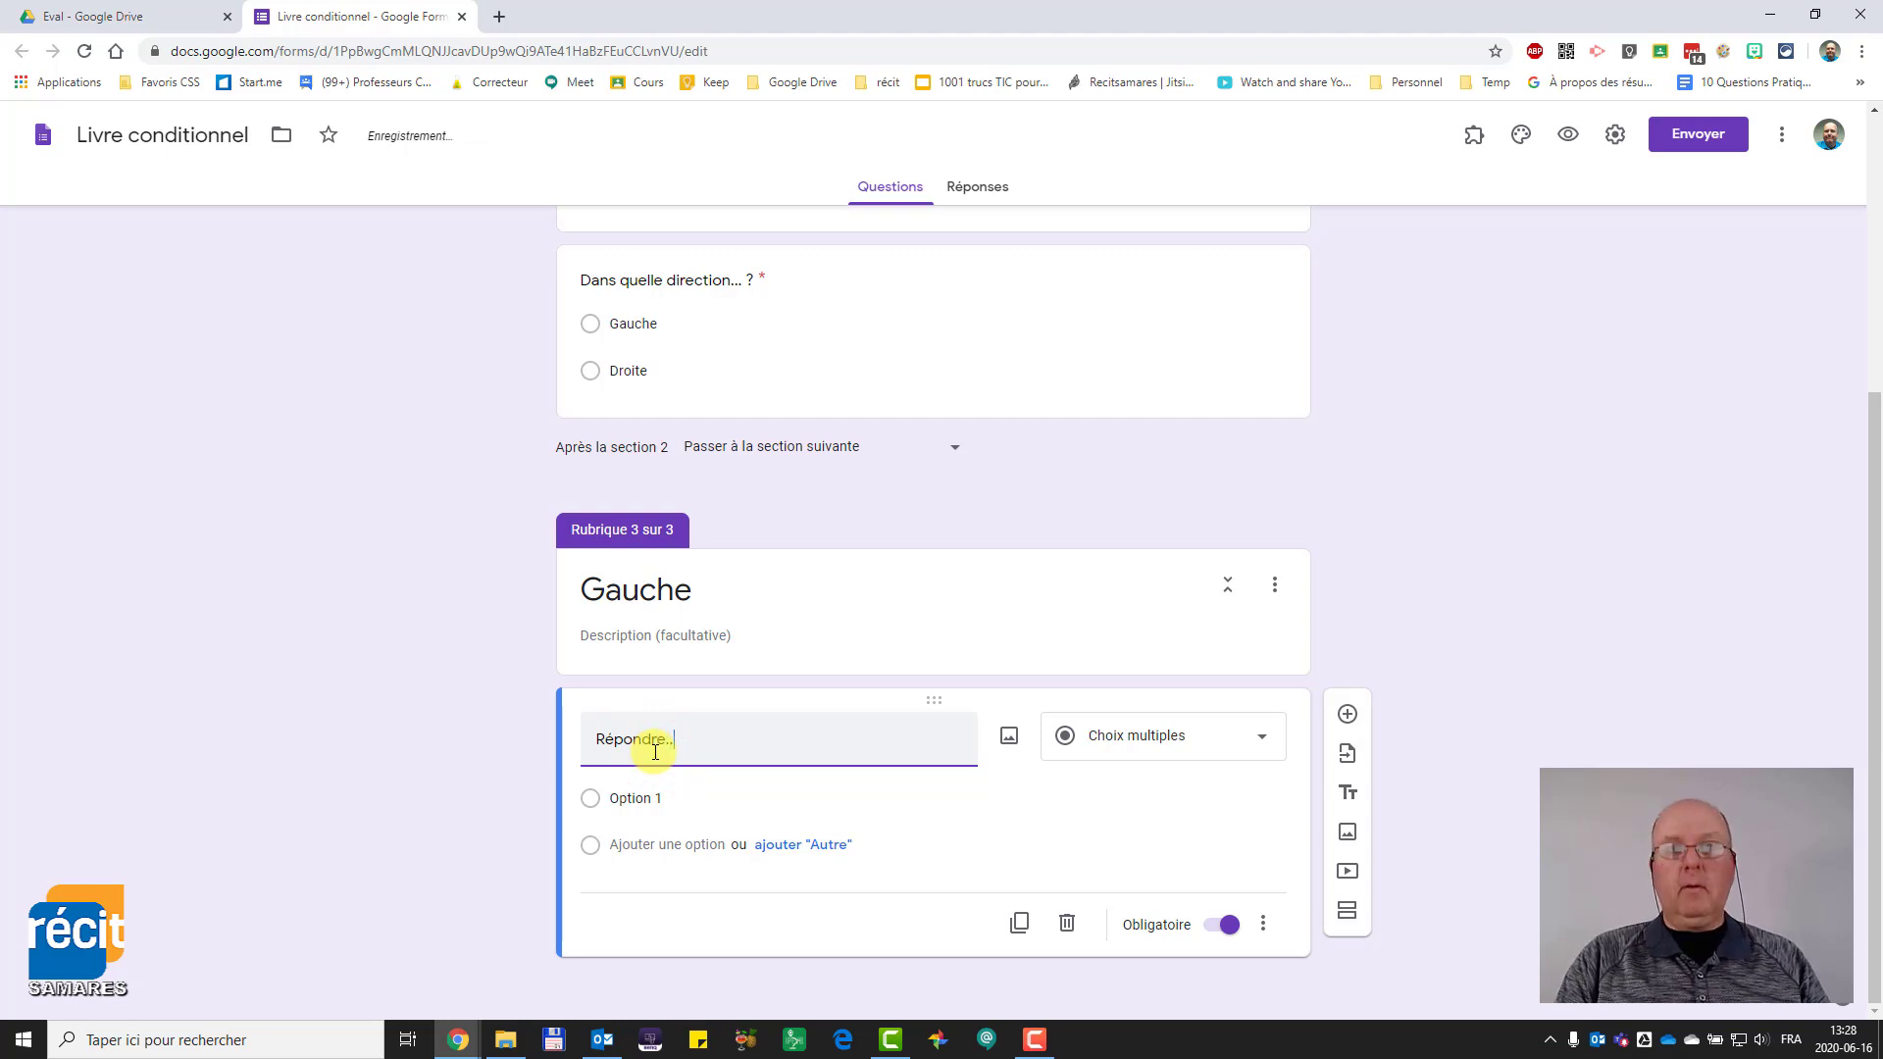
left_click(655, 799)
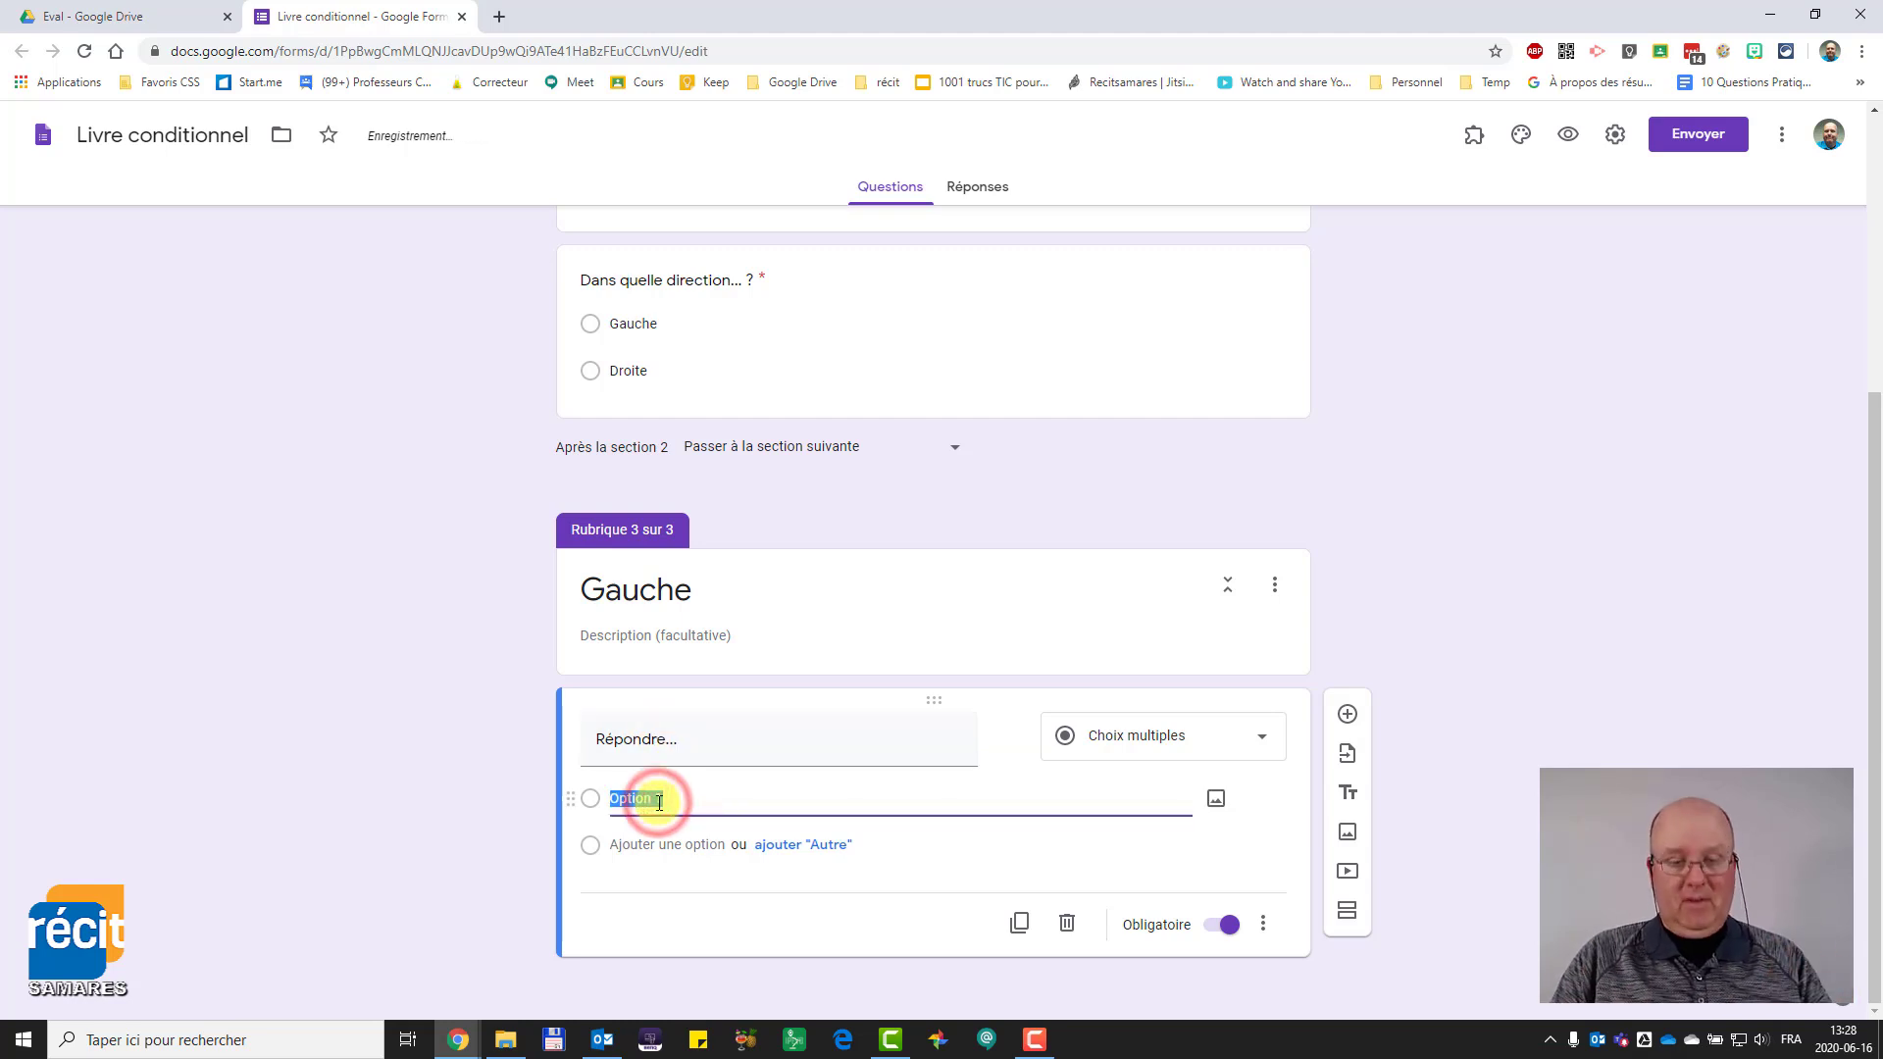
type("Oui")
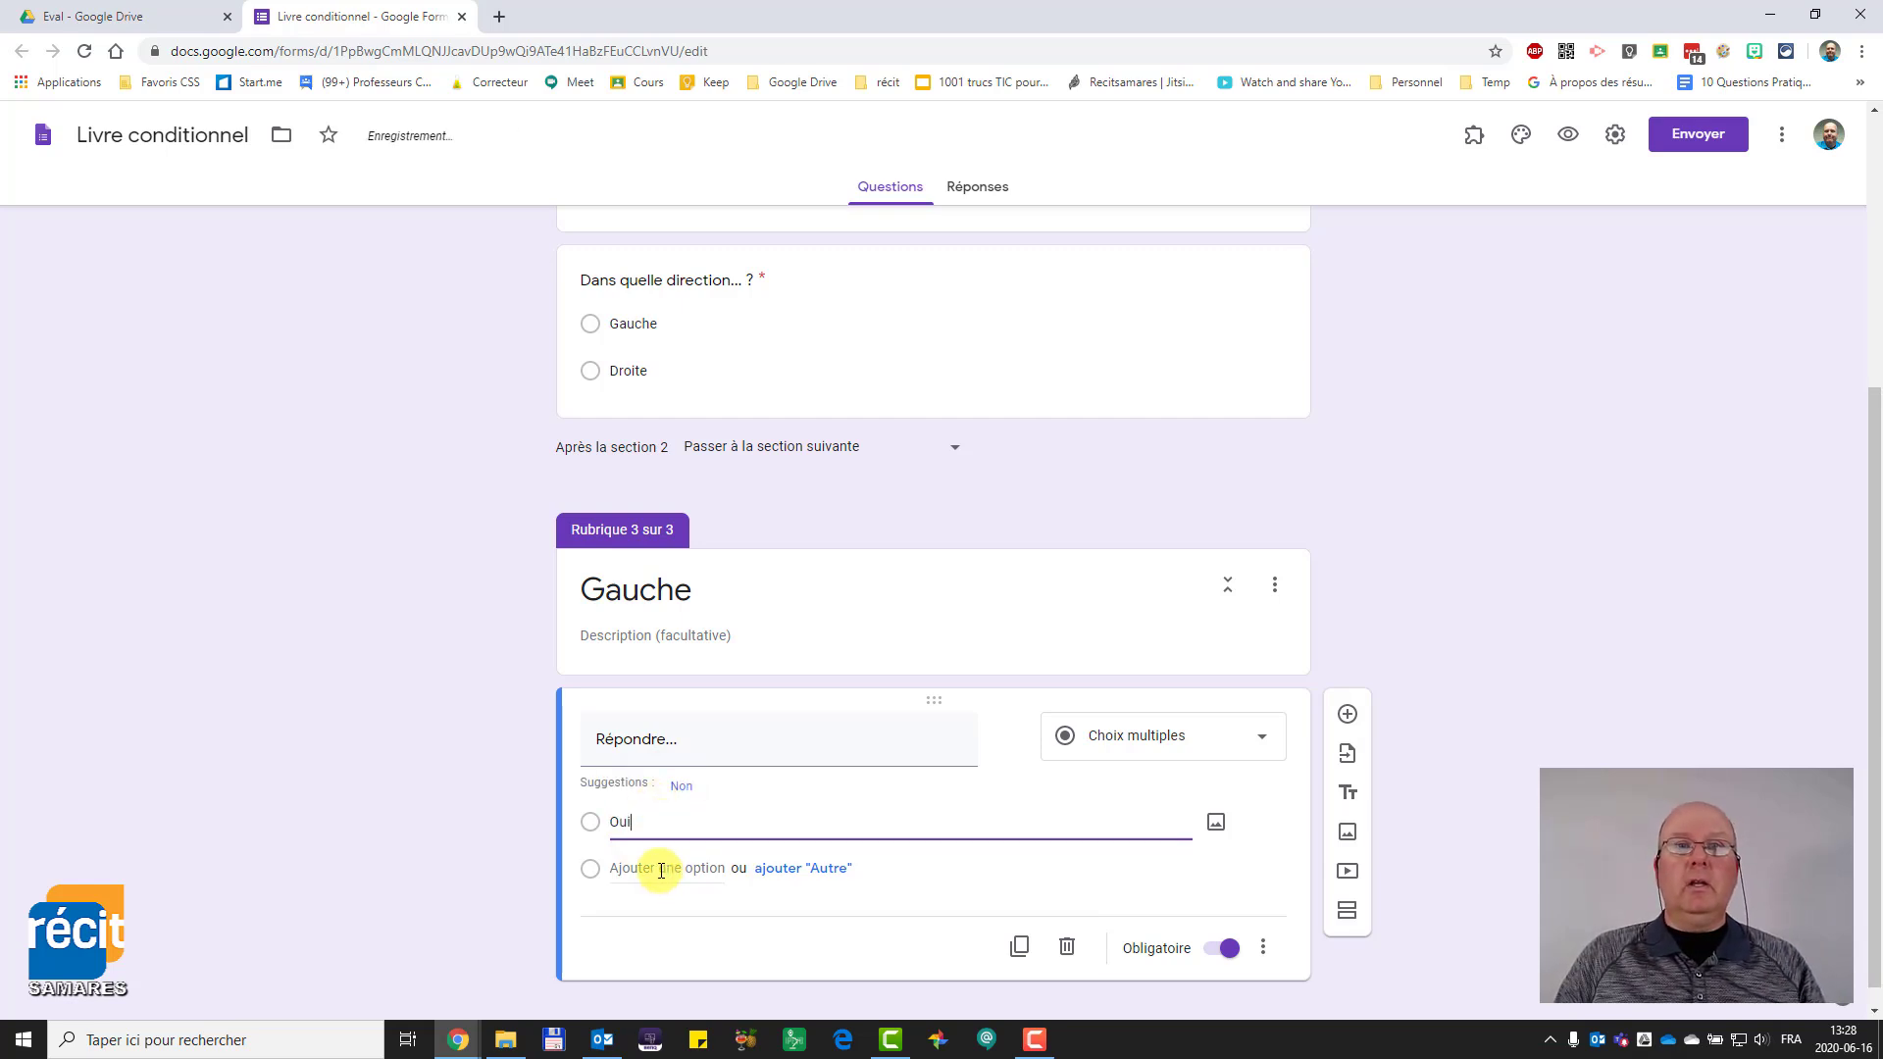
left_click(660, 870)
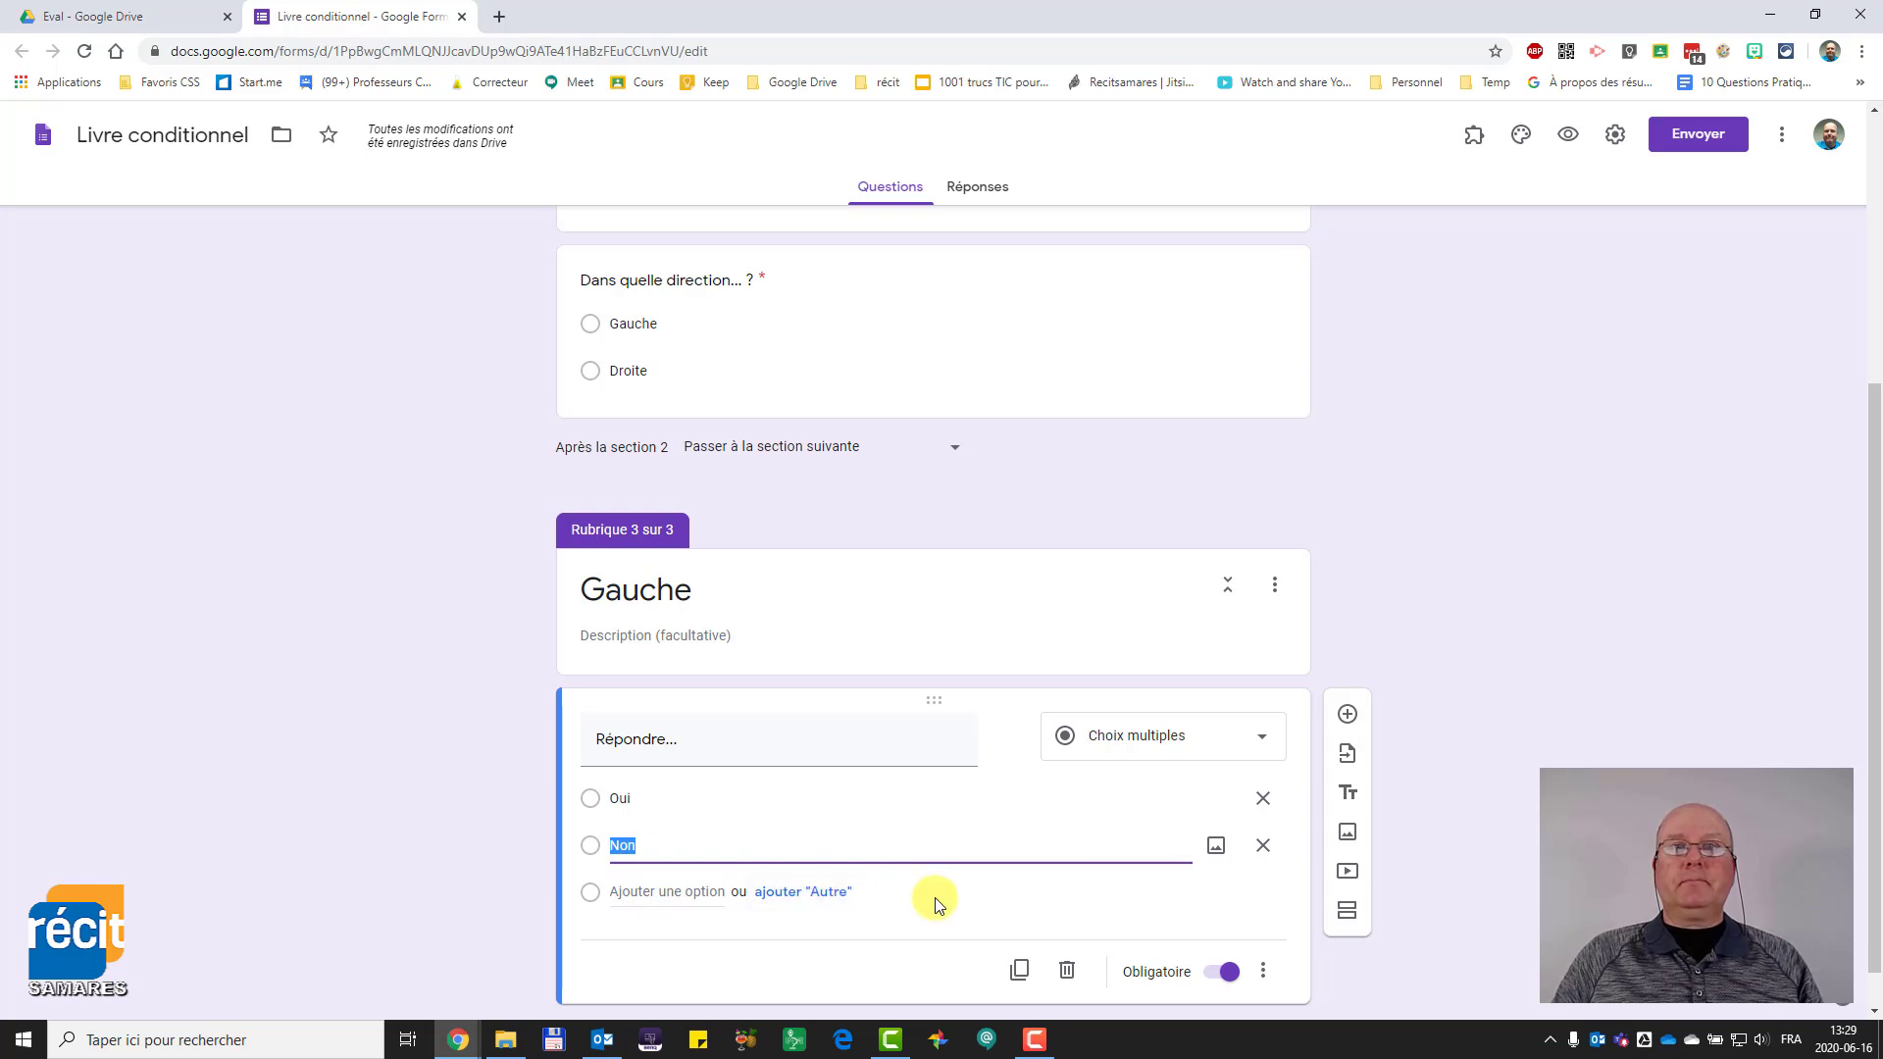
- Add a fourth section after the Gauche question and title it "Droite"
scroll(934, 902, "down", 1)
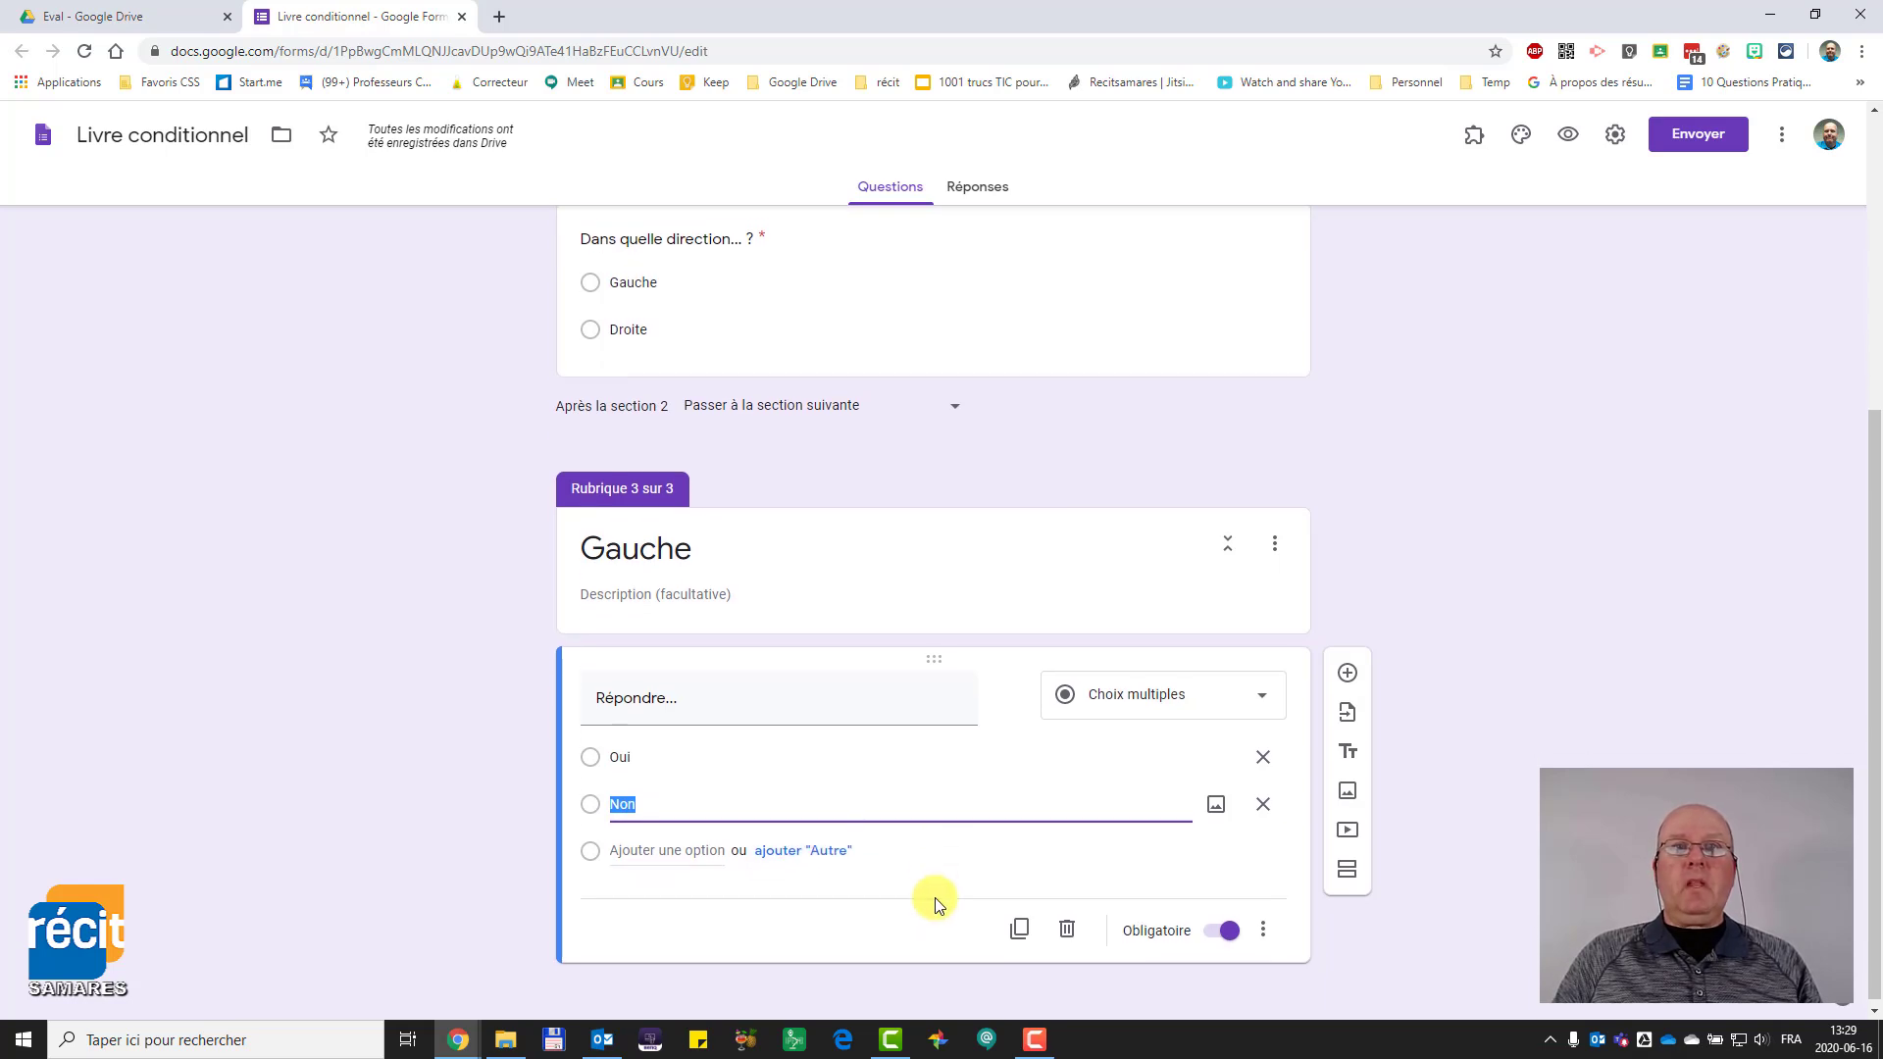
left_click(1349, 865)
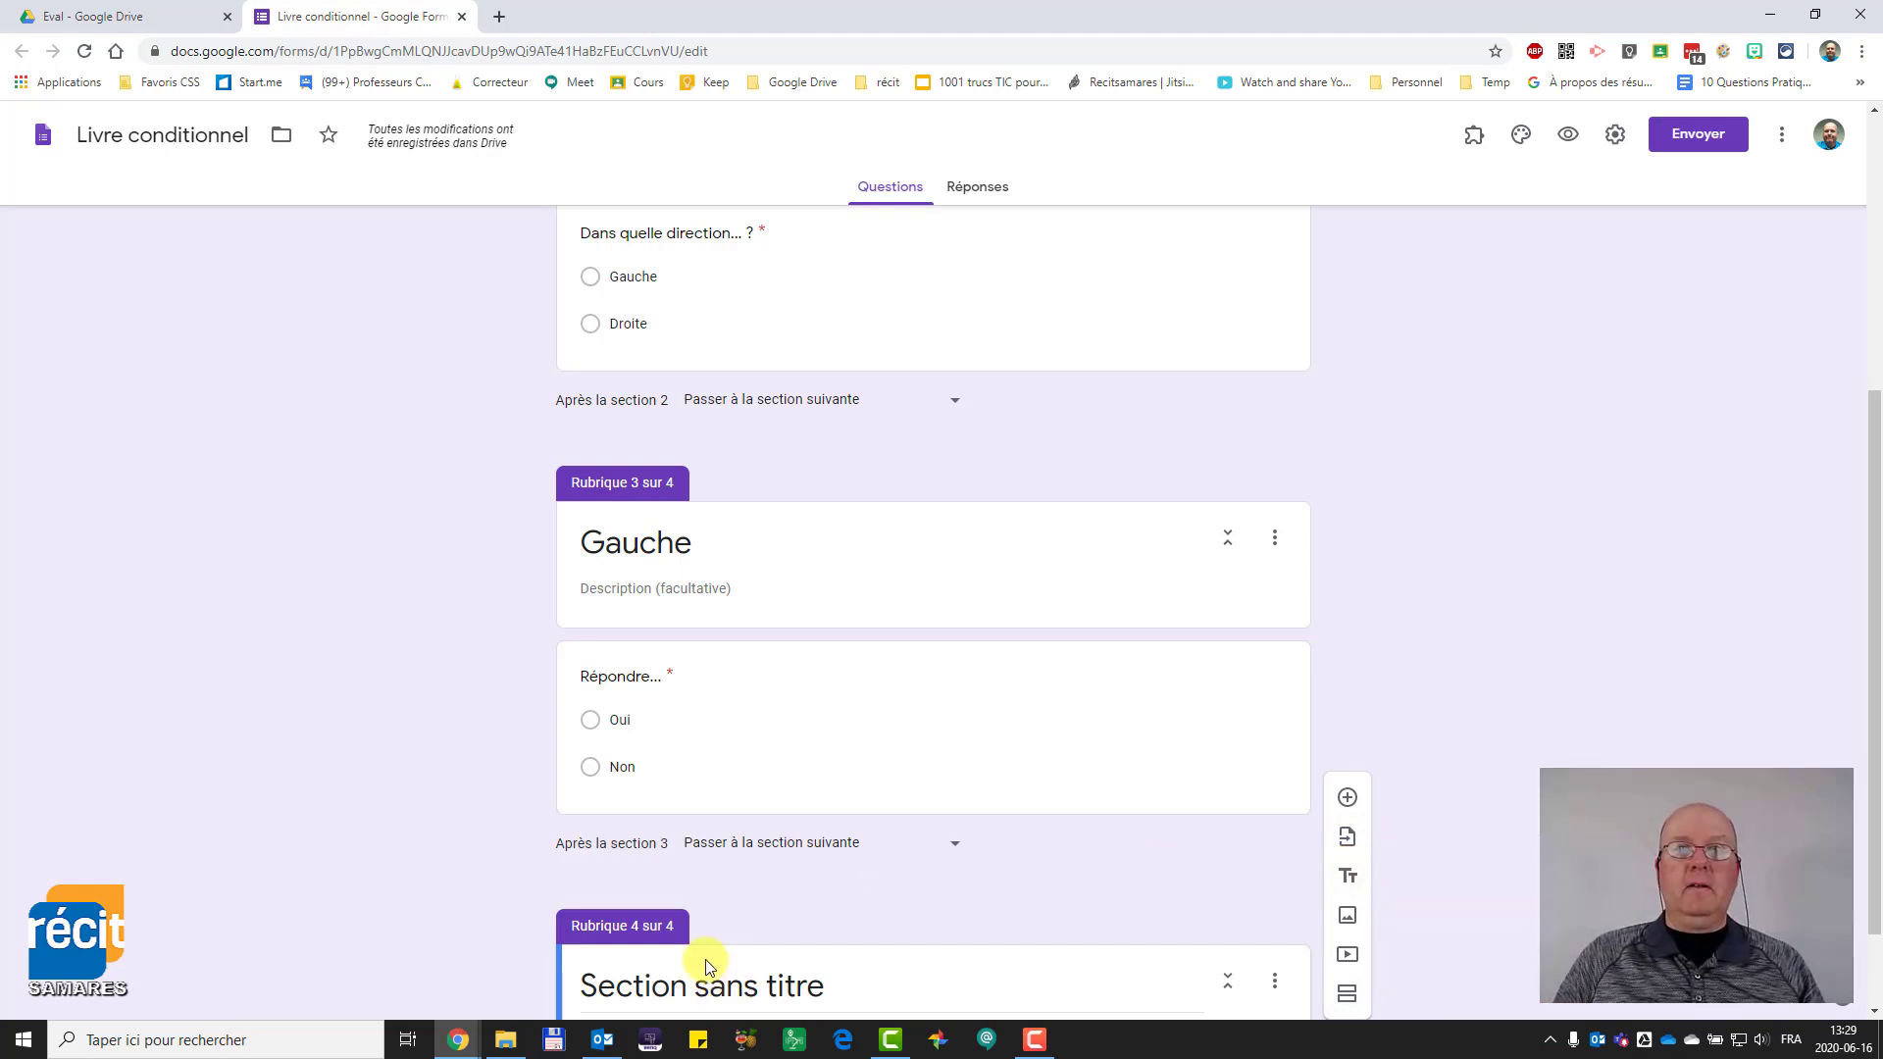
scroll(711, 956, "down", 1)
left_click(723, 869)
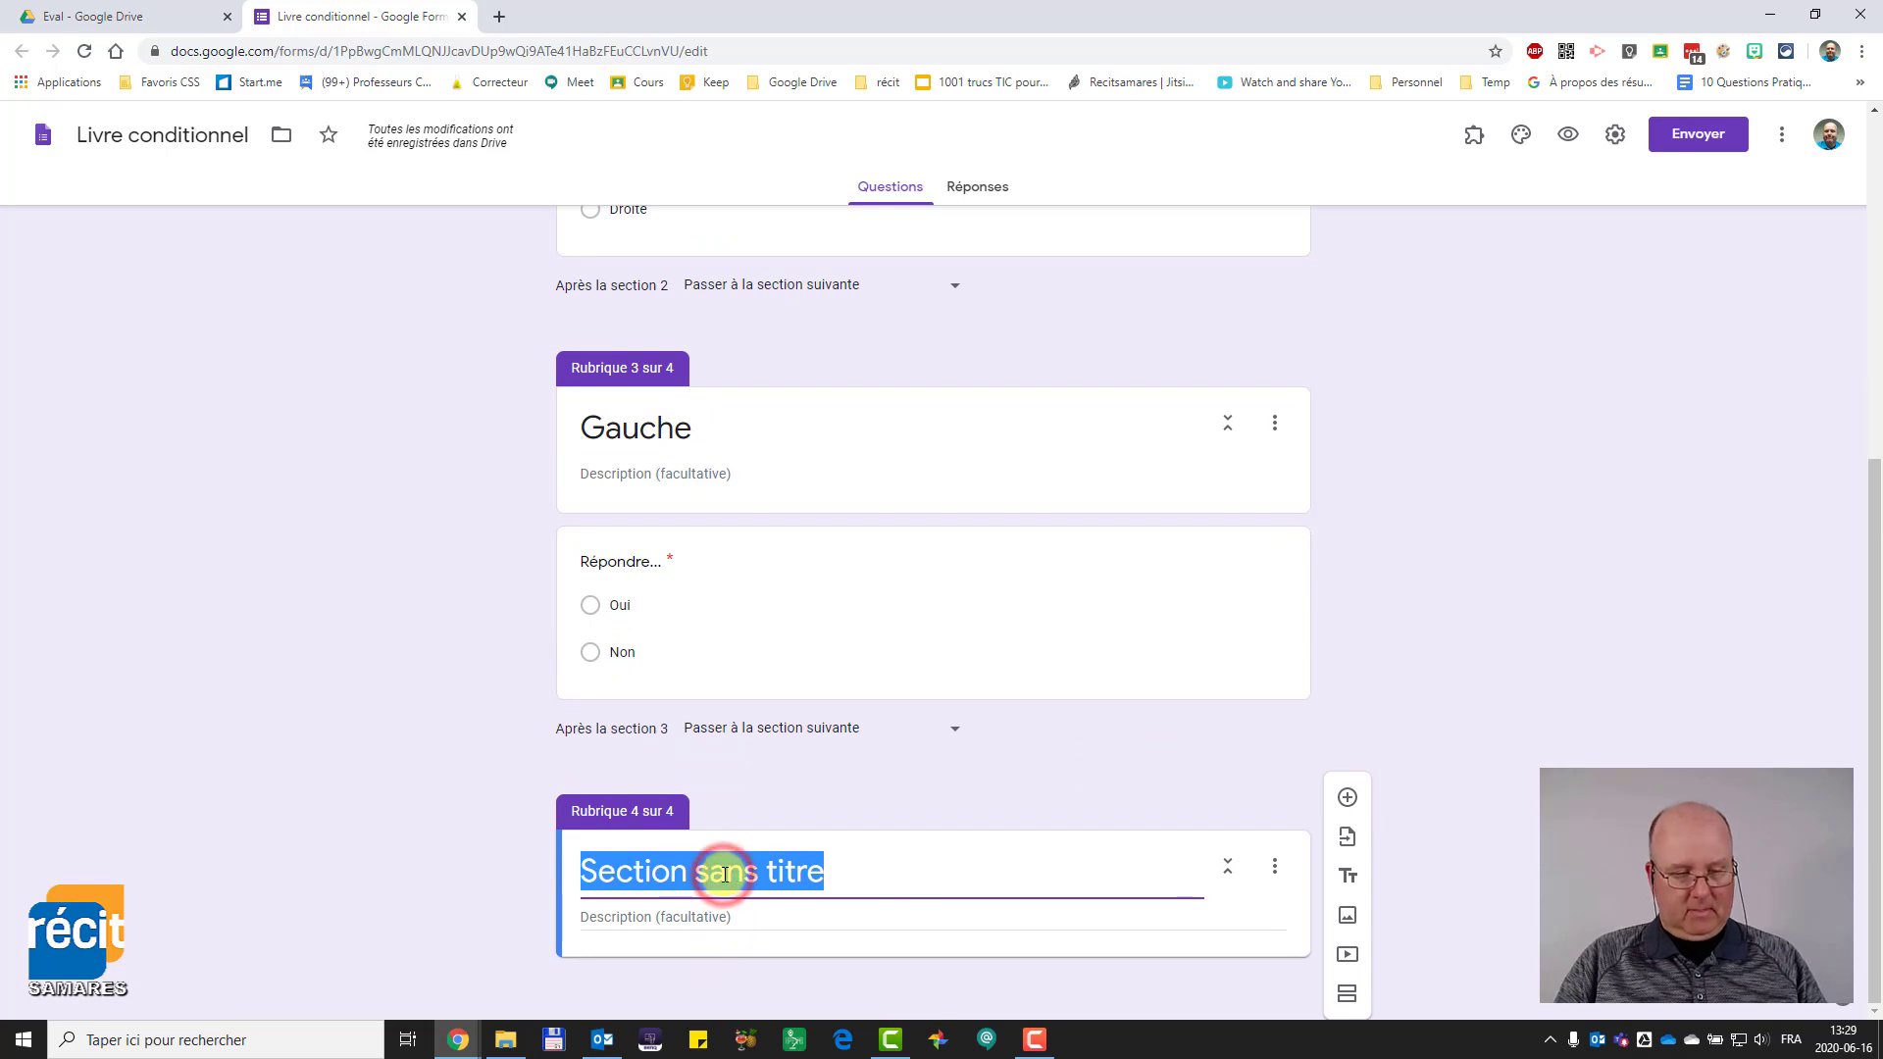
type("Droite")
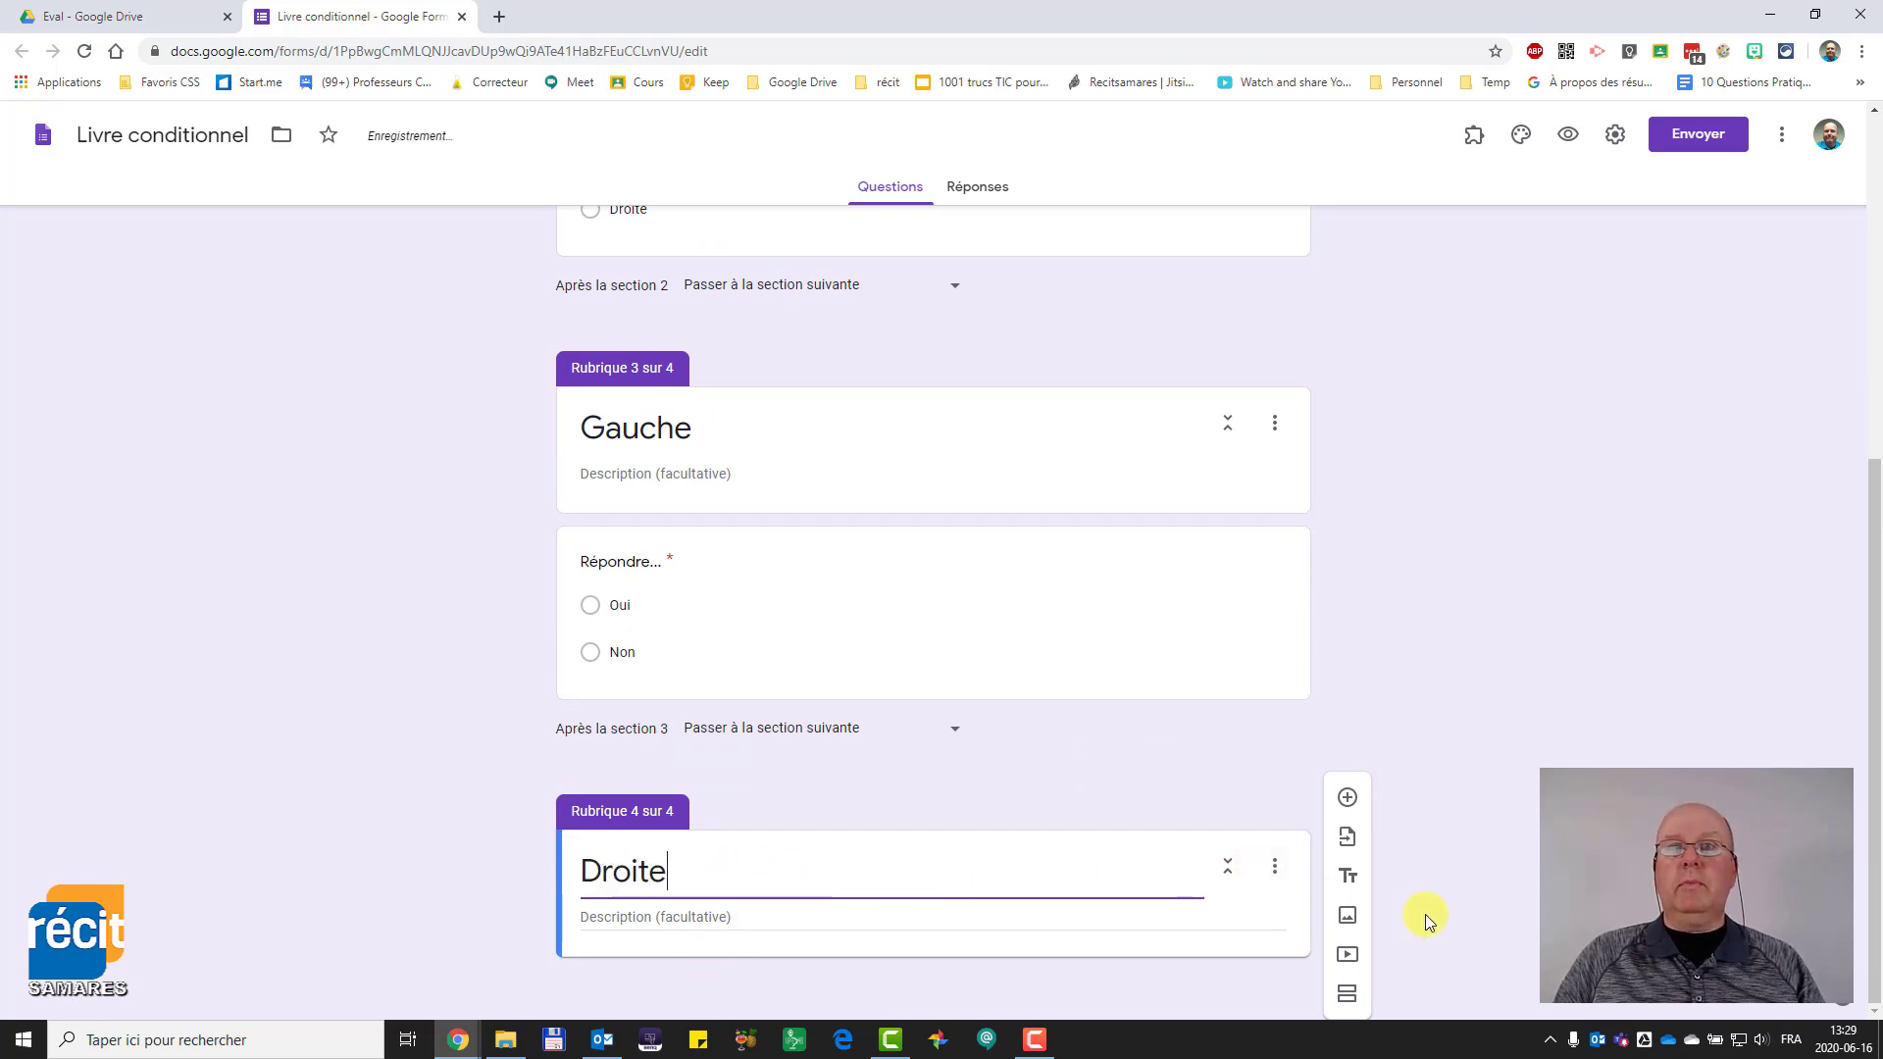
- Add a fifth, untitled section after the Droite section
left_click(1346, 993)
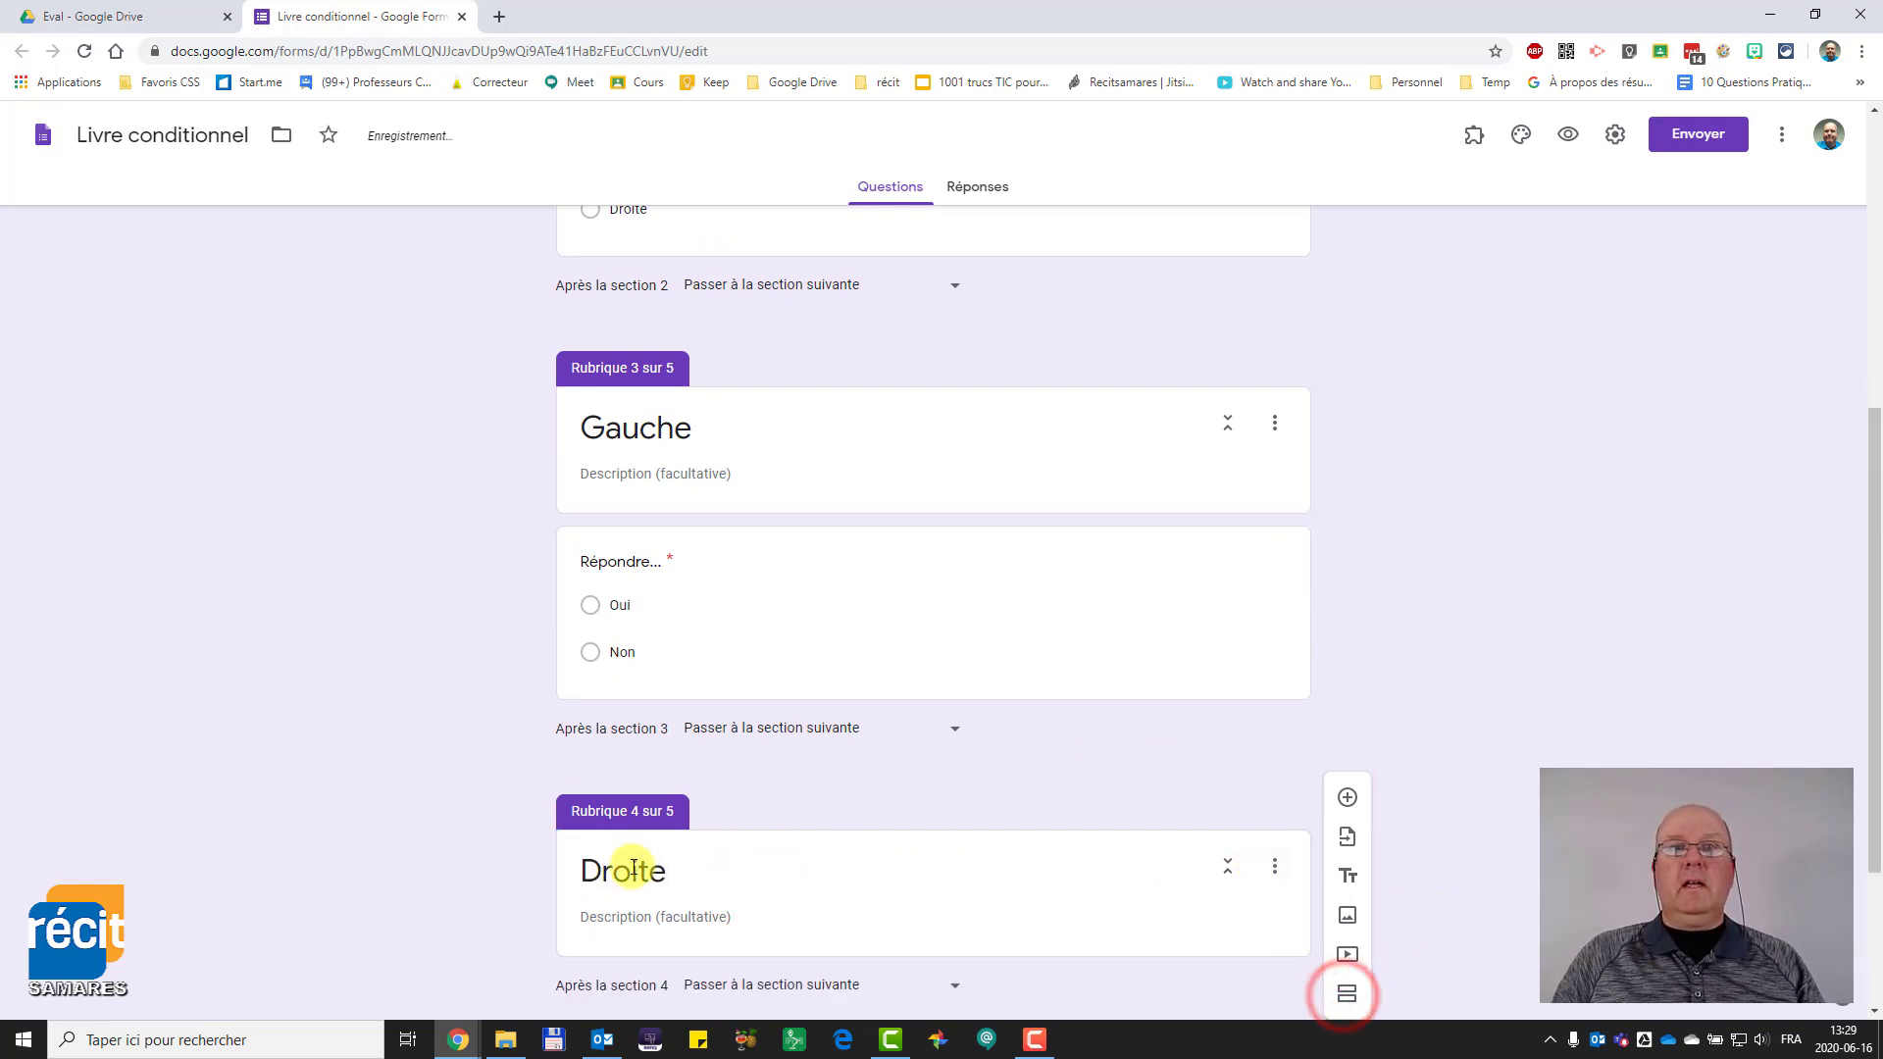
scroll(650, 860, "up", 4)
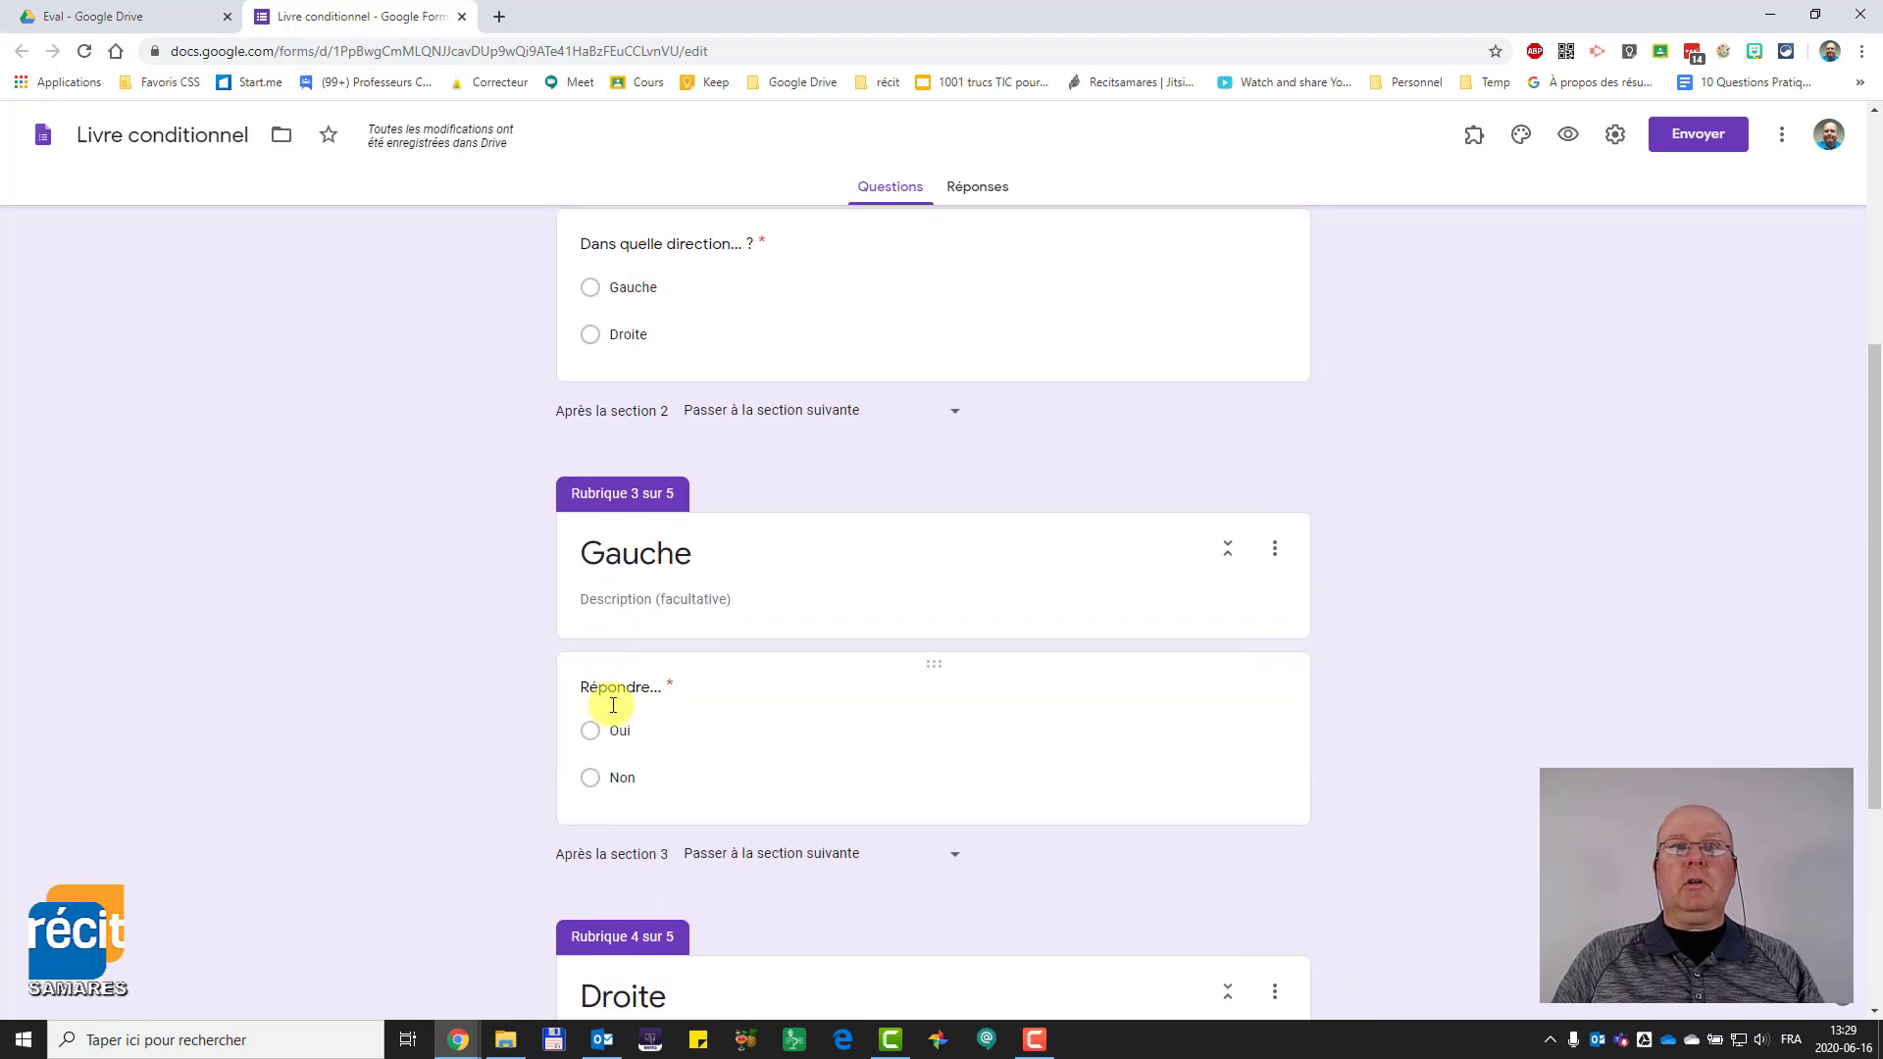
scroll(654, 745, "down", 4)
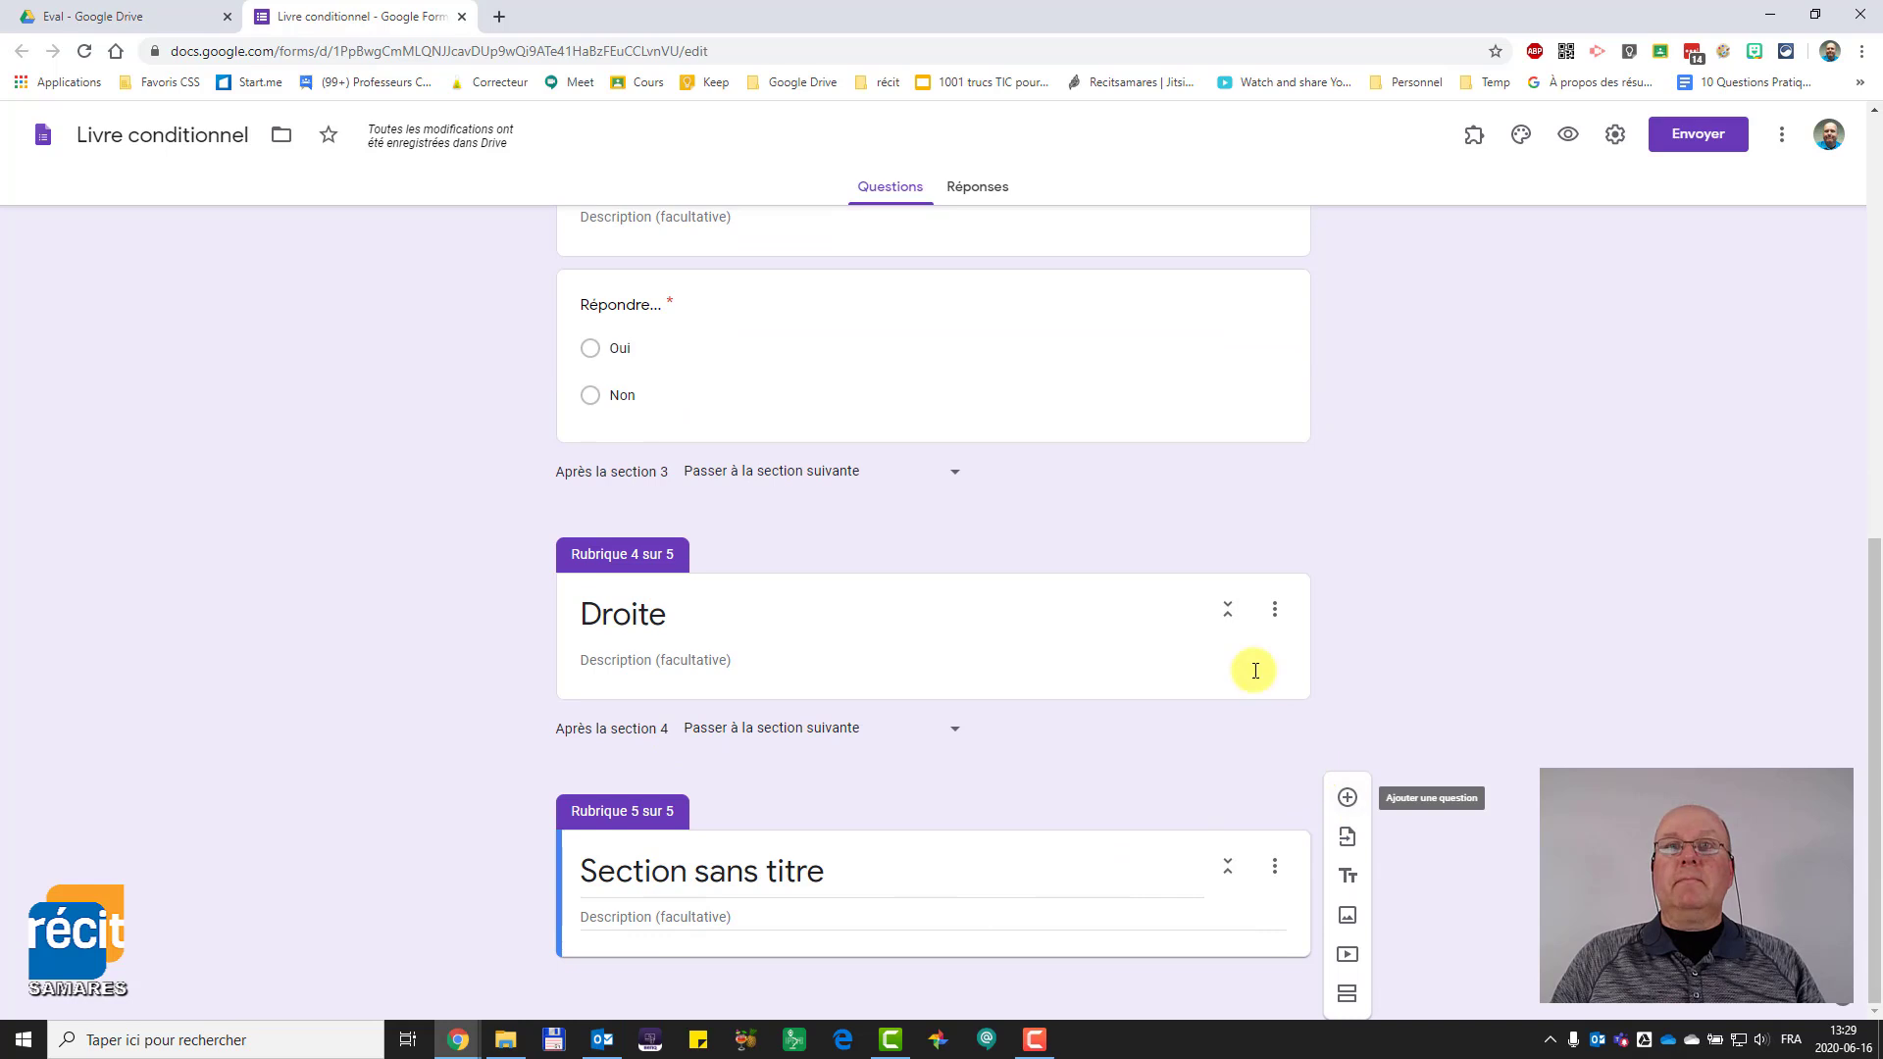
- Add a multiple-choice question "Répondre..." to the Droite section with the options "Oui" and "Non"
left_click(1151, 639)
left_click(1347, 564)
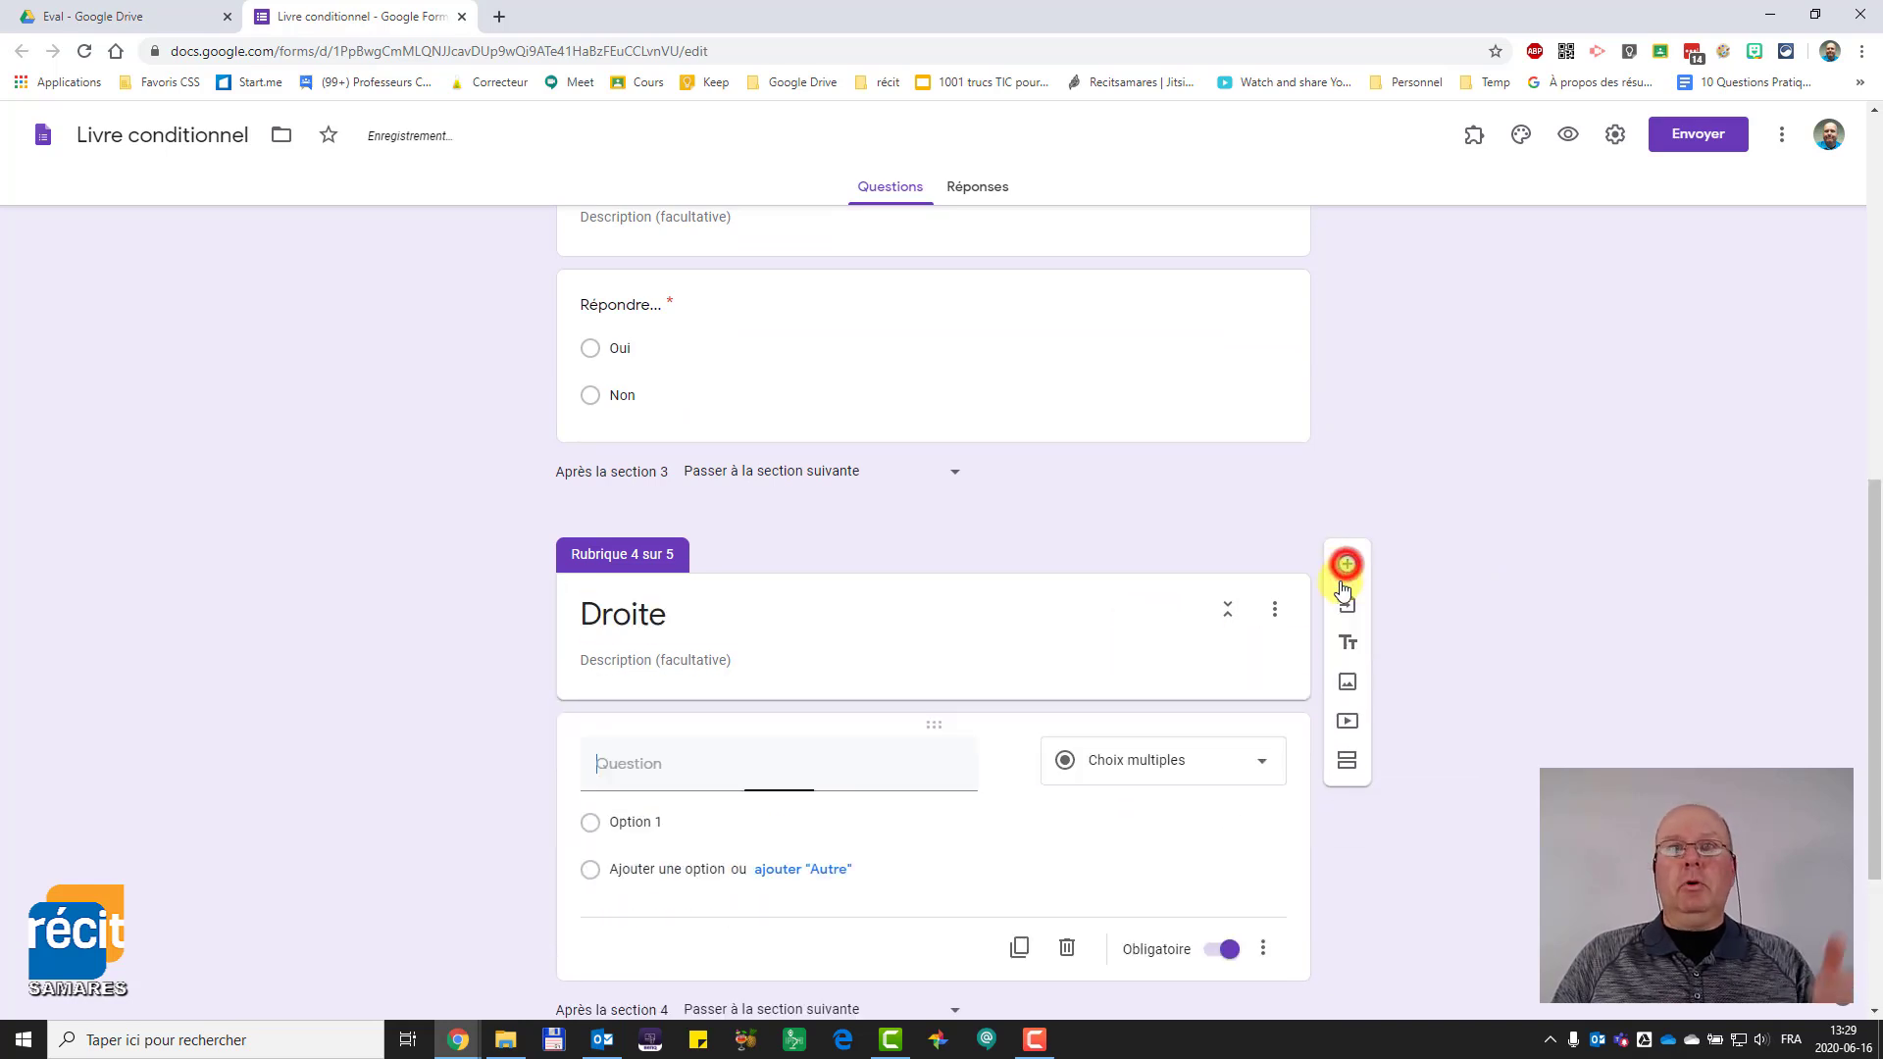
left_click(720, 769)
type("R")
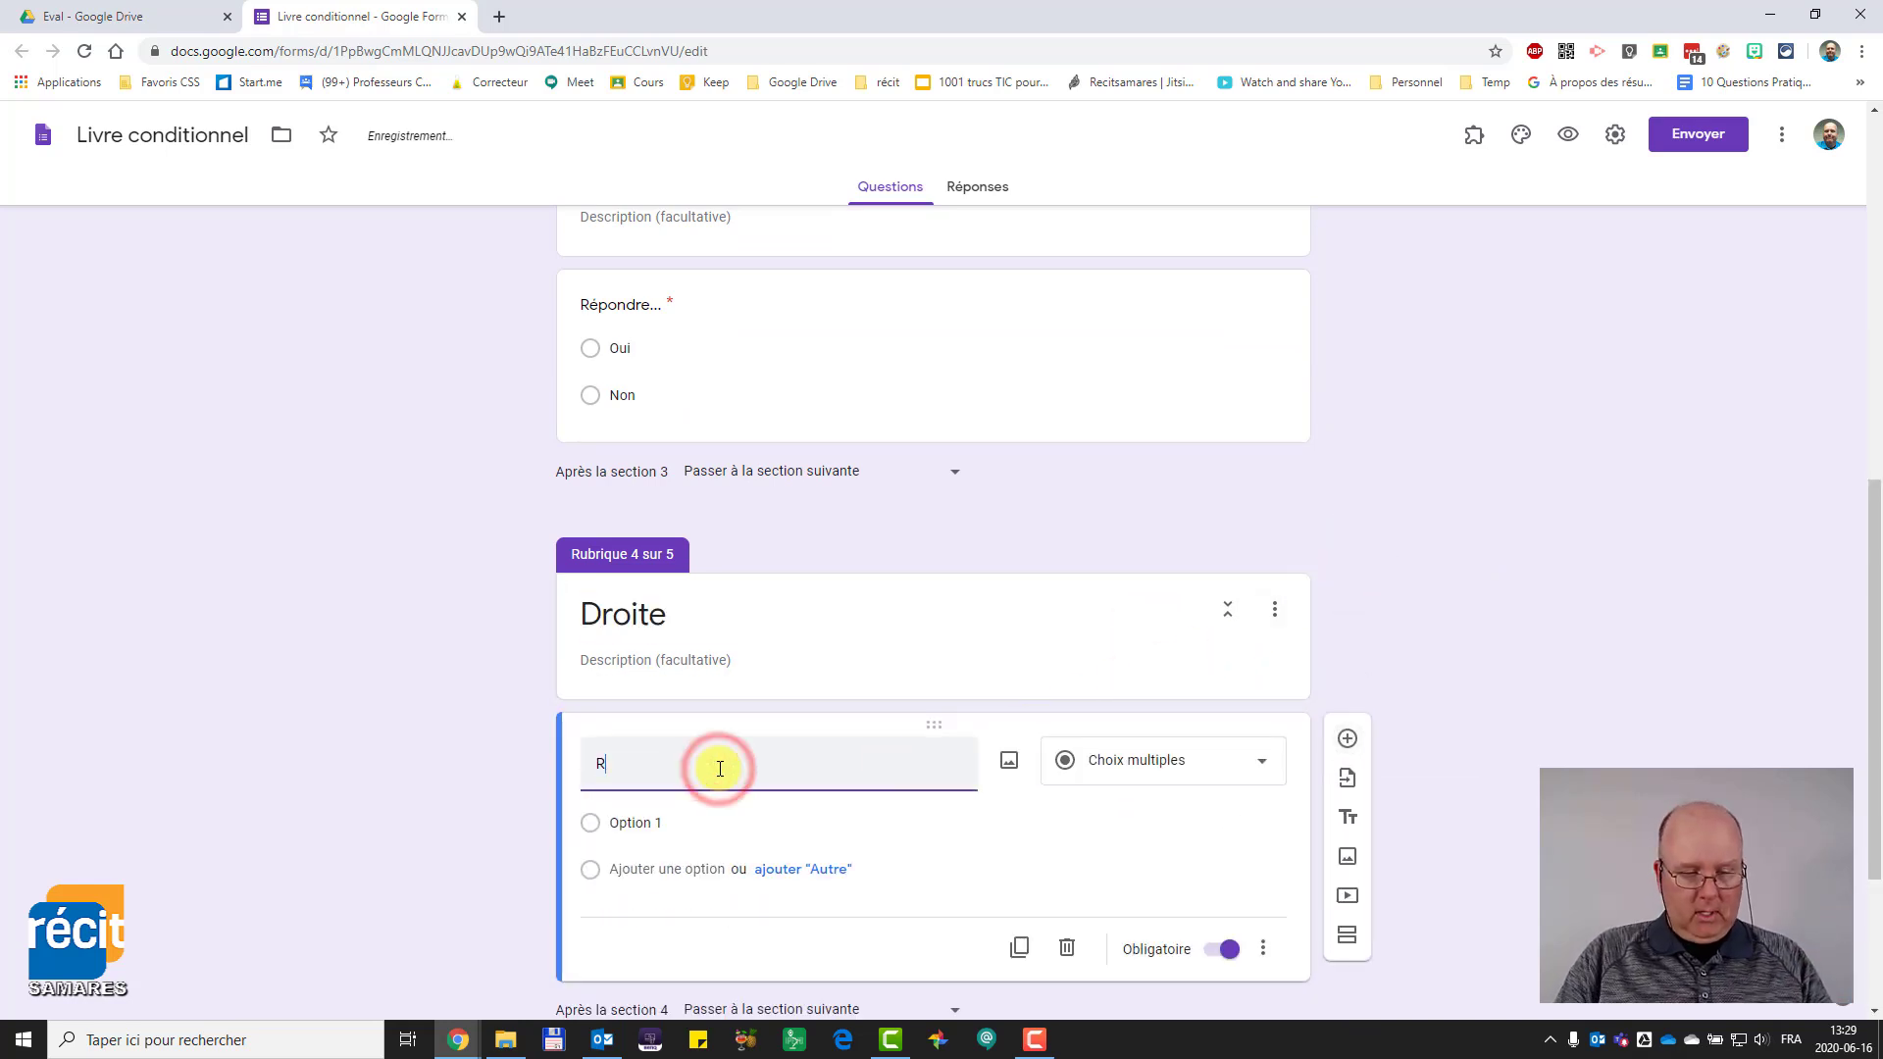
type("é")
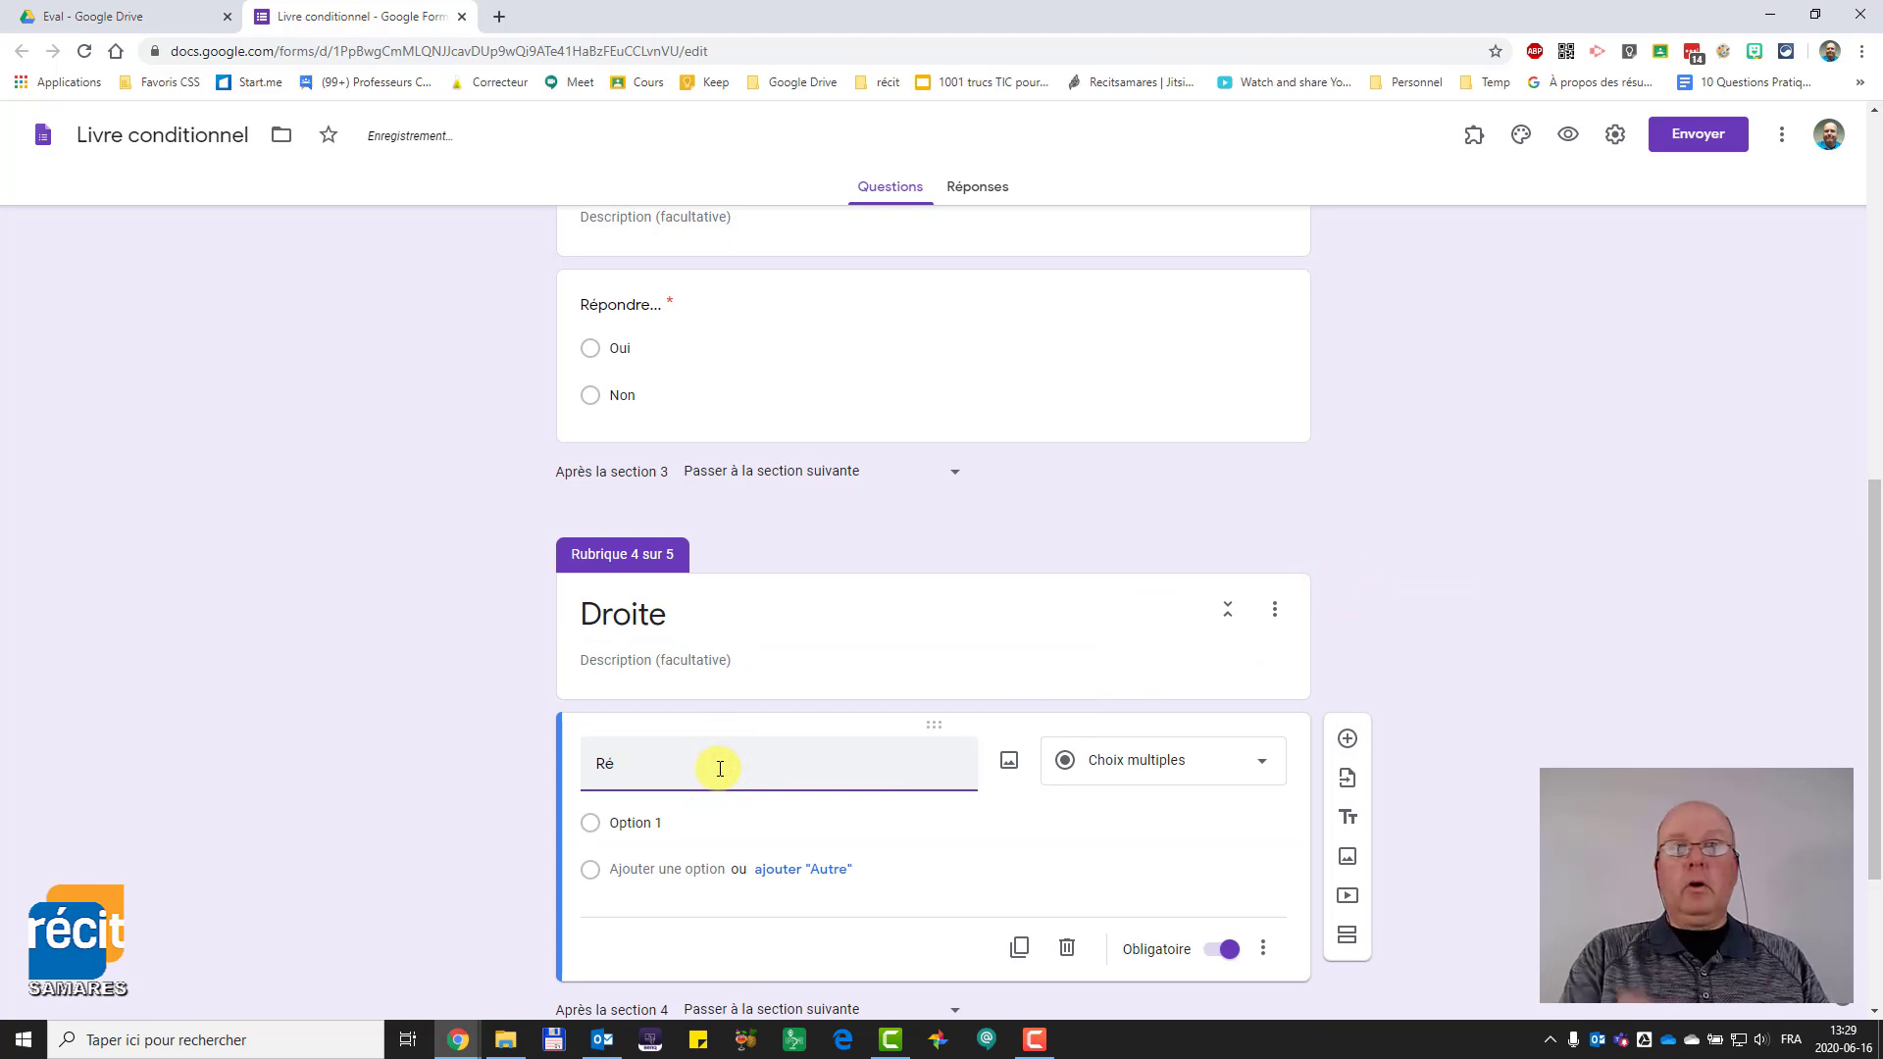
type("pondre")
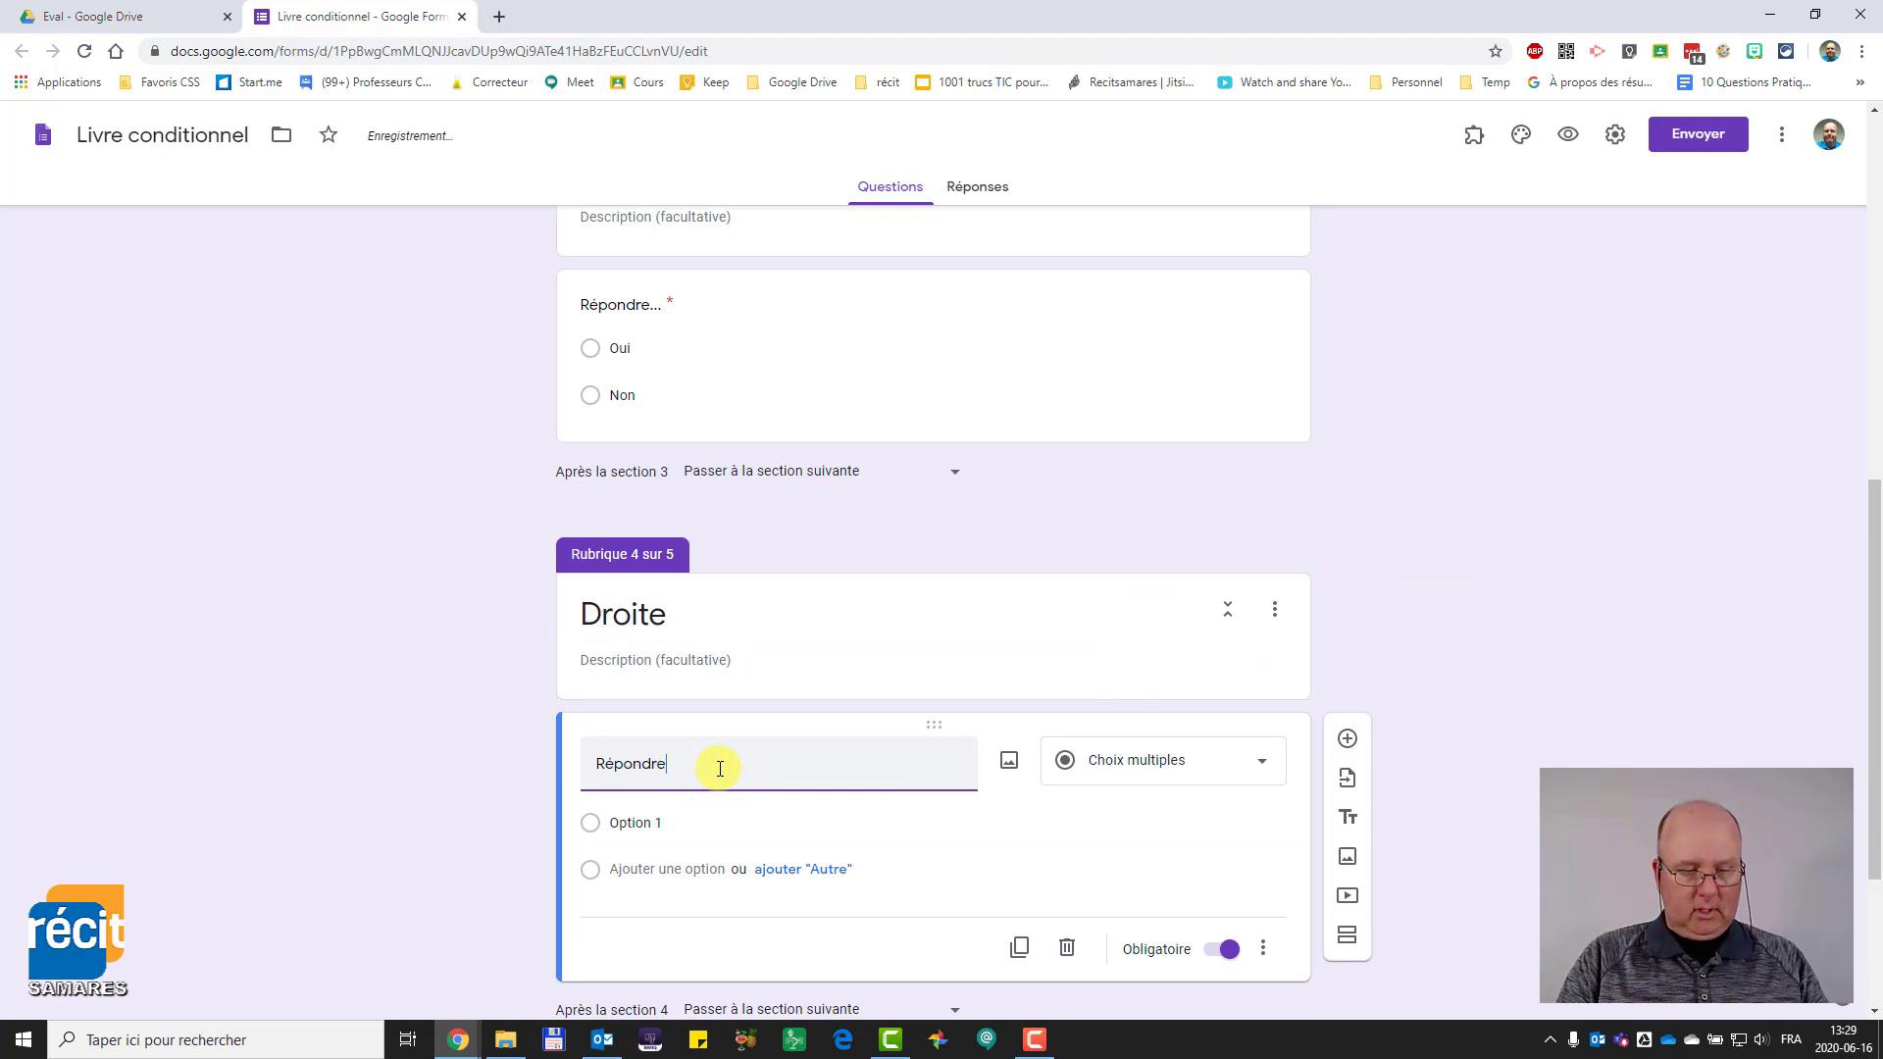
type("...")
left_click(651, 818)
type("Oui")
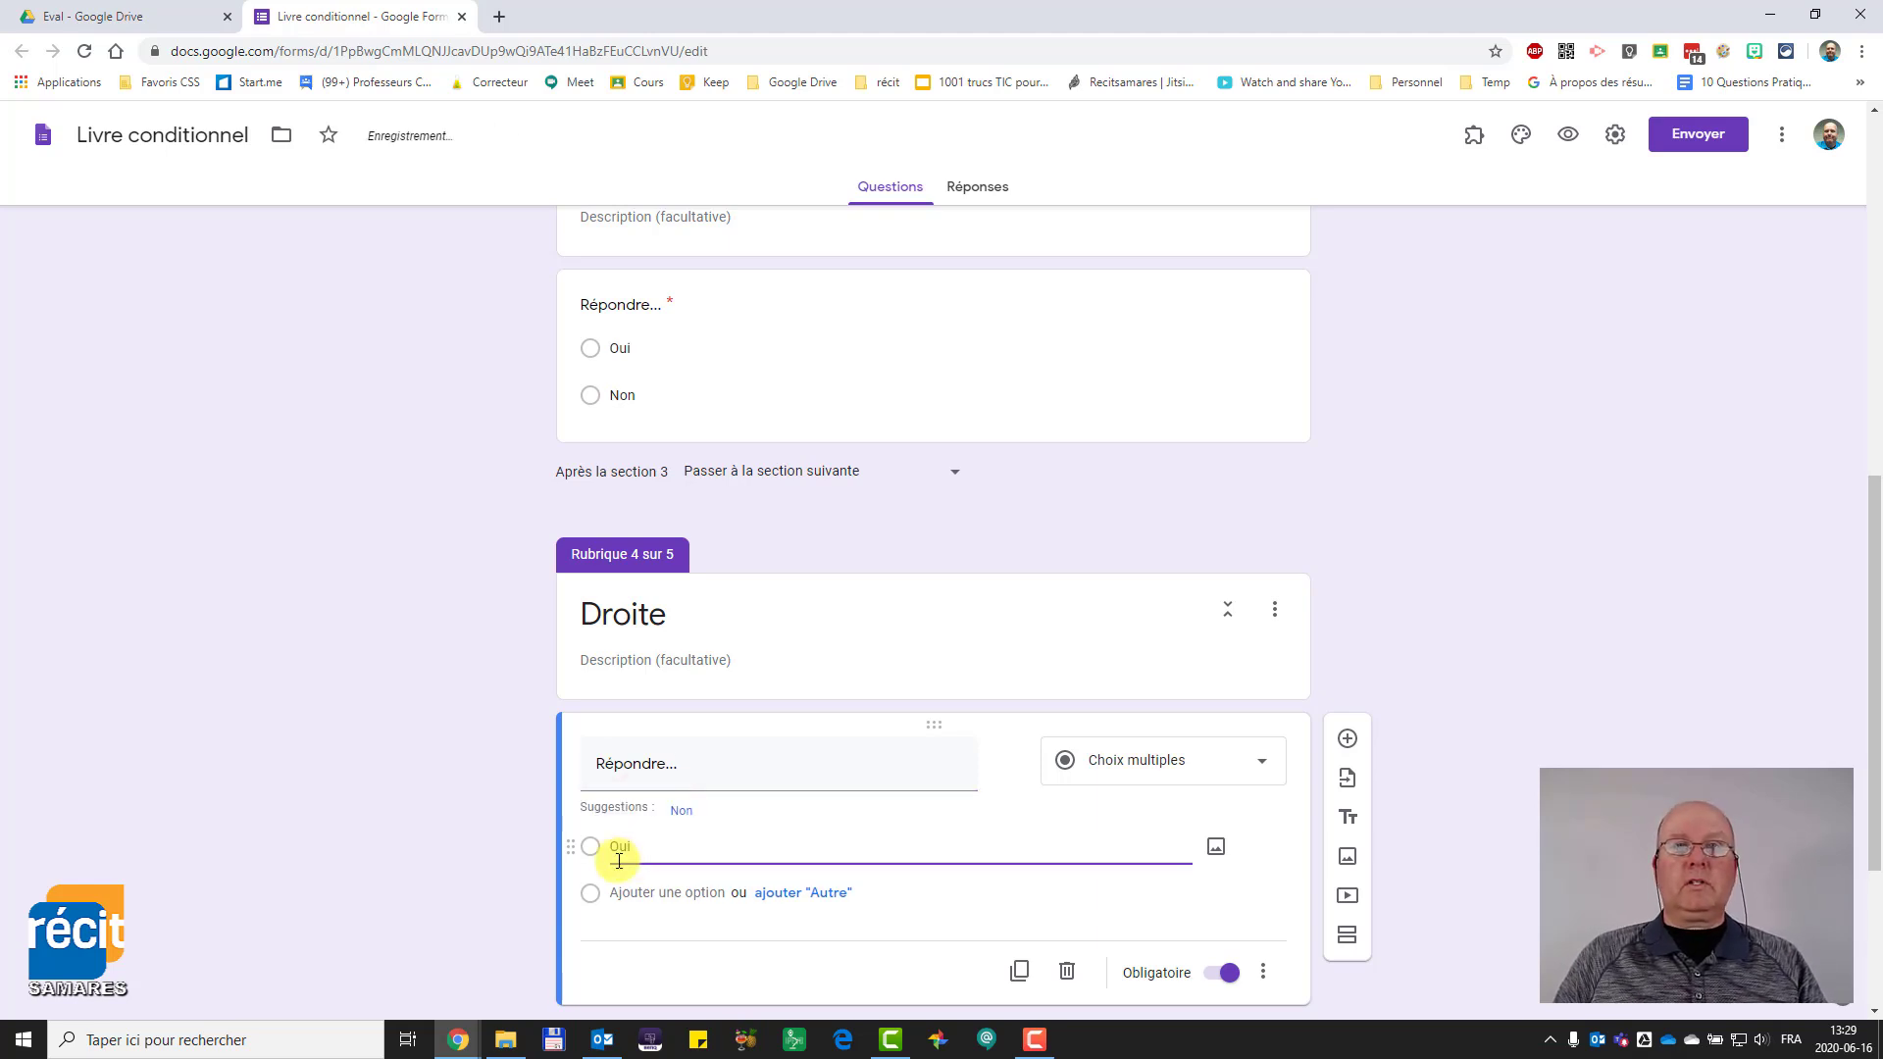
left_click(624, 886)
type("No")
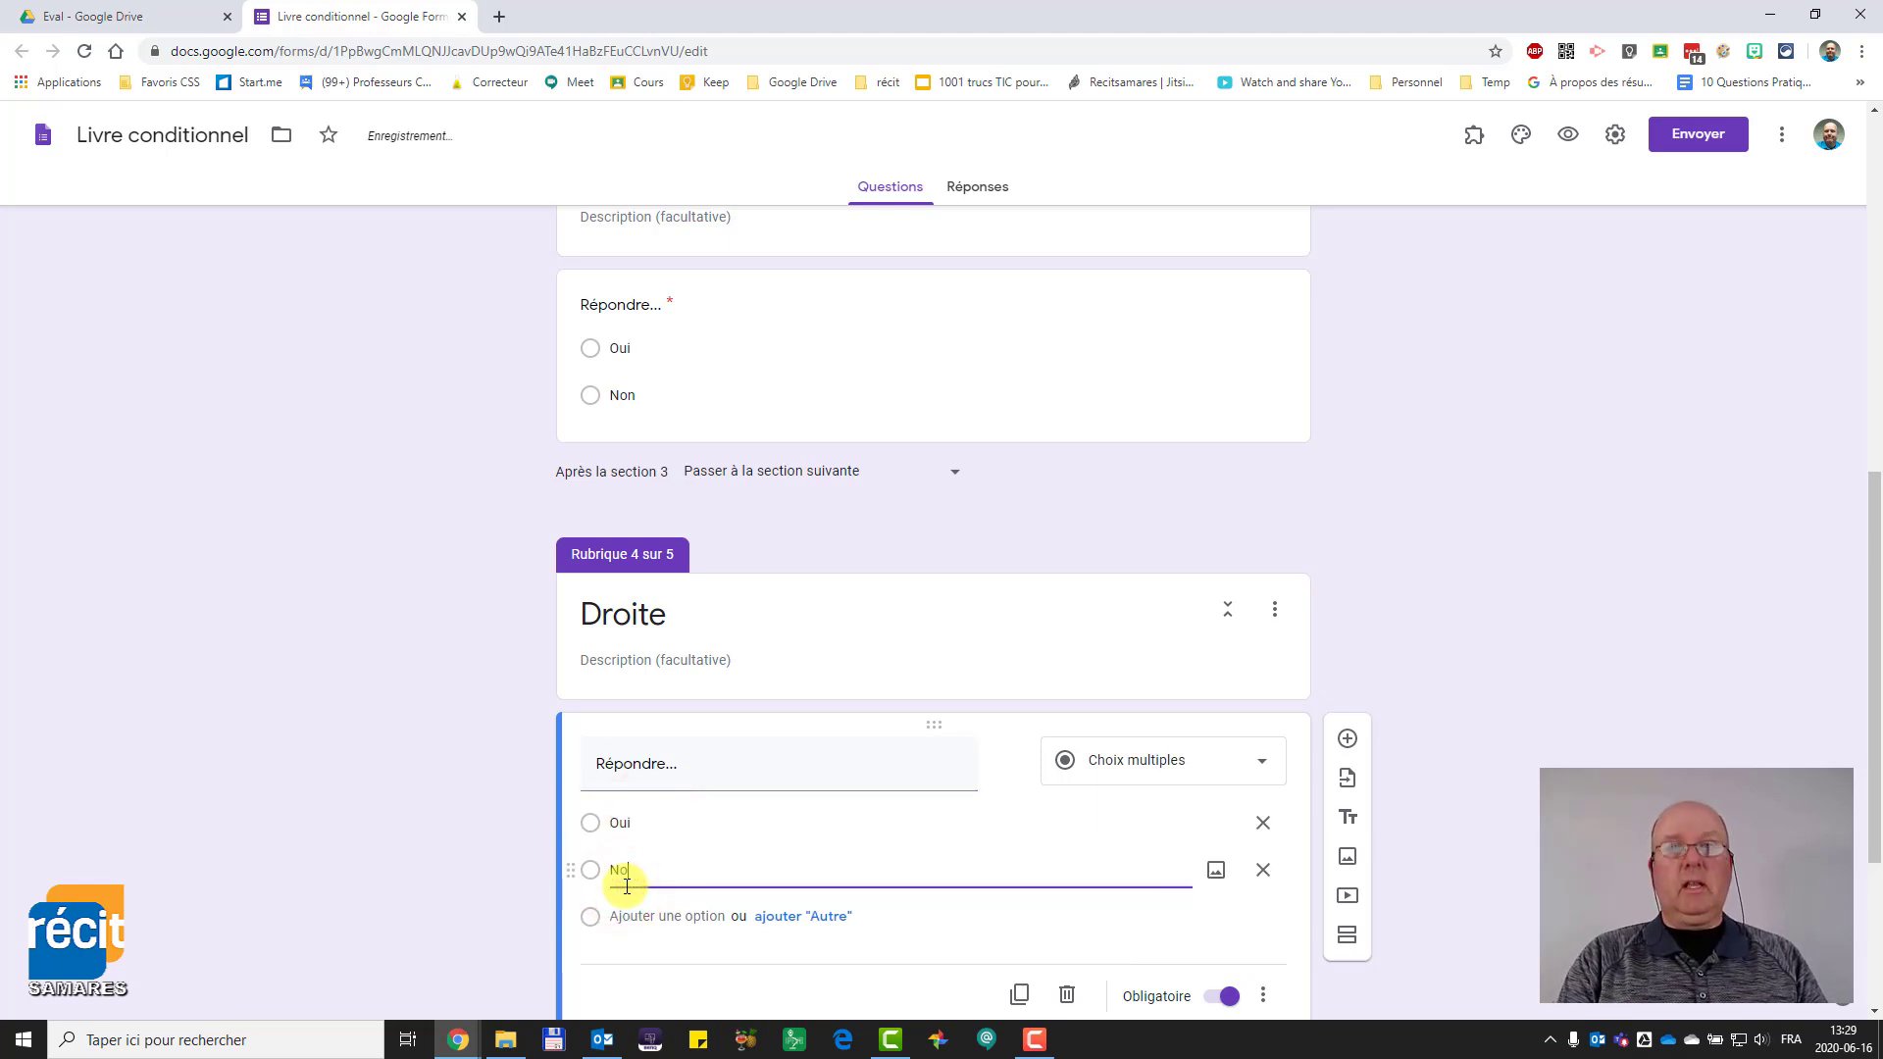
left_click(442, 824)
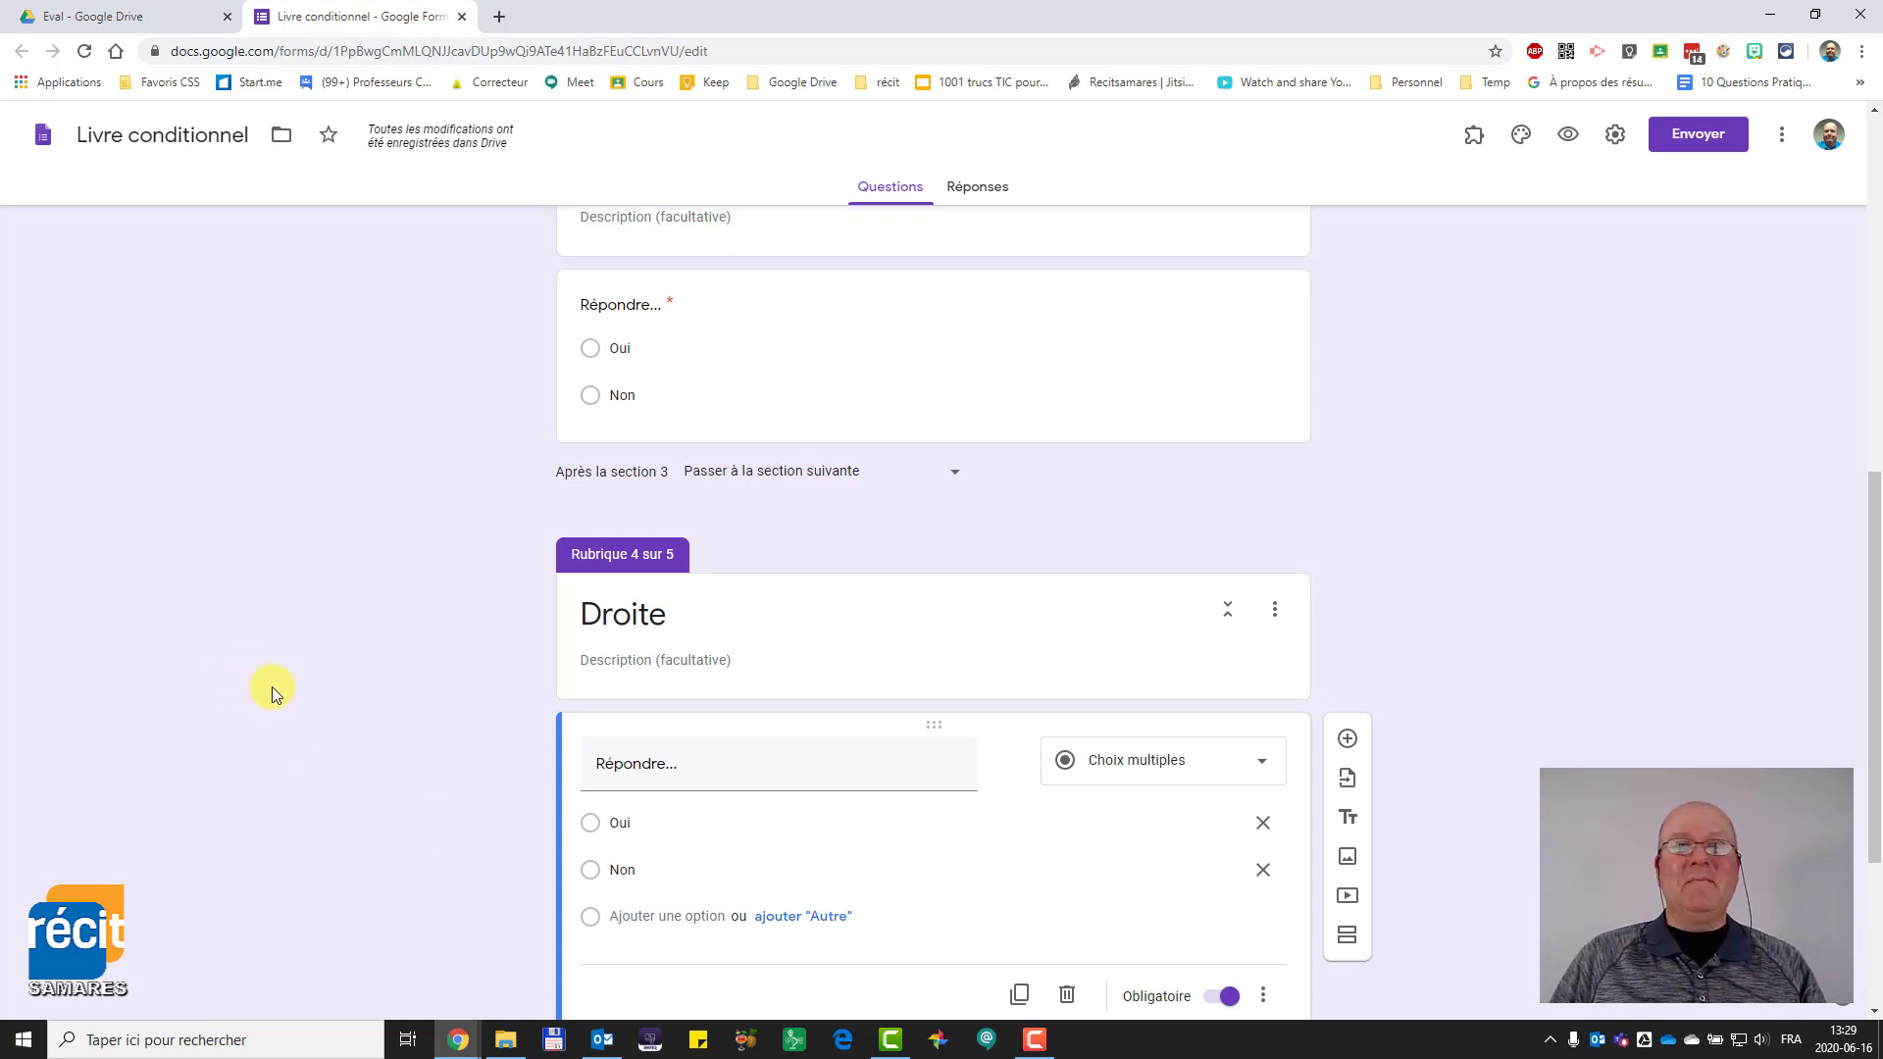
- Title the untitled fifth section "Dans la cuisine..."
scroll(295, 667, "down", 3)
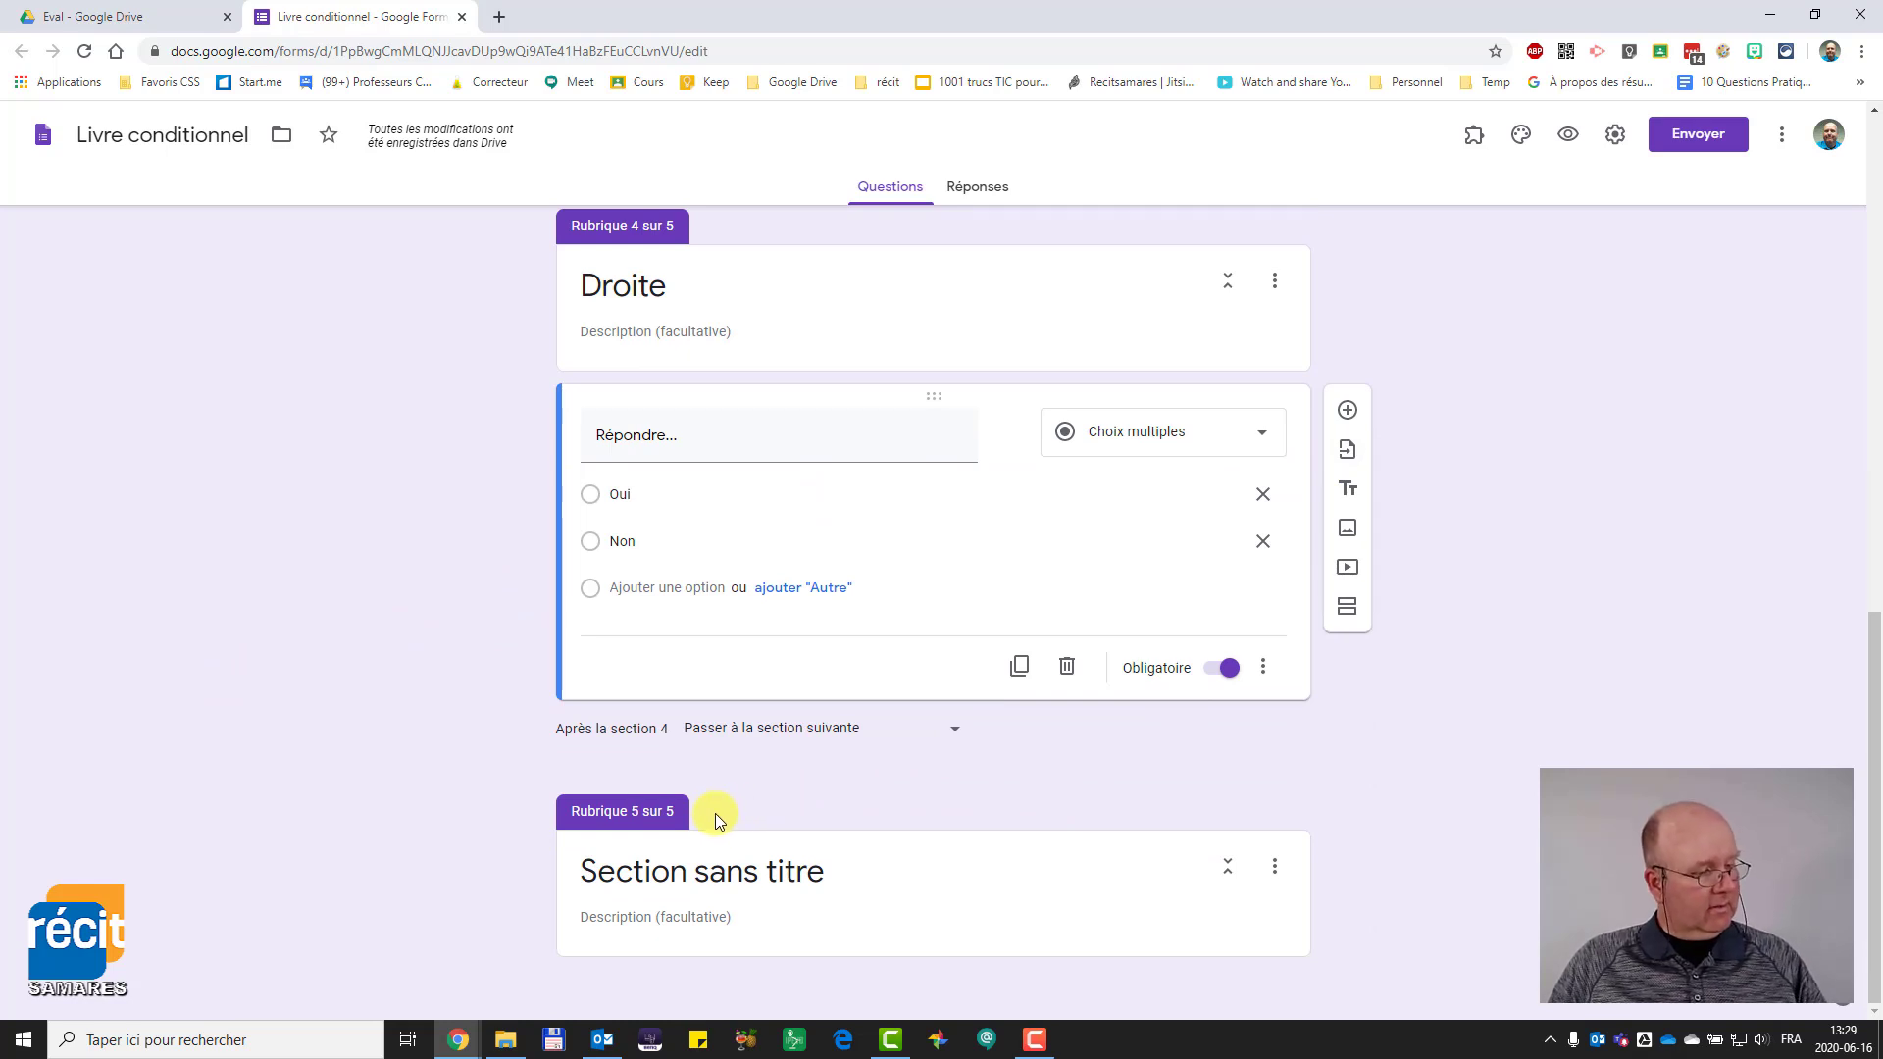
scroll(715, 814, "up", 6)
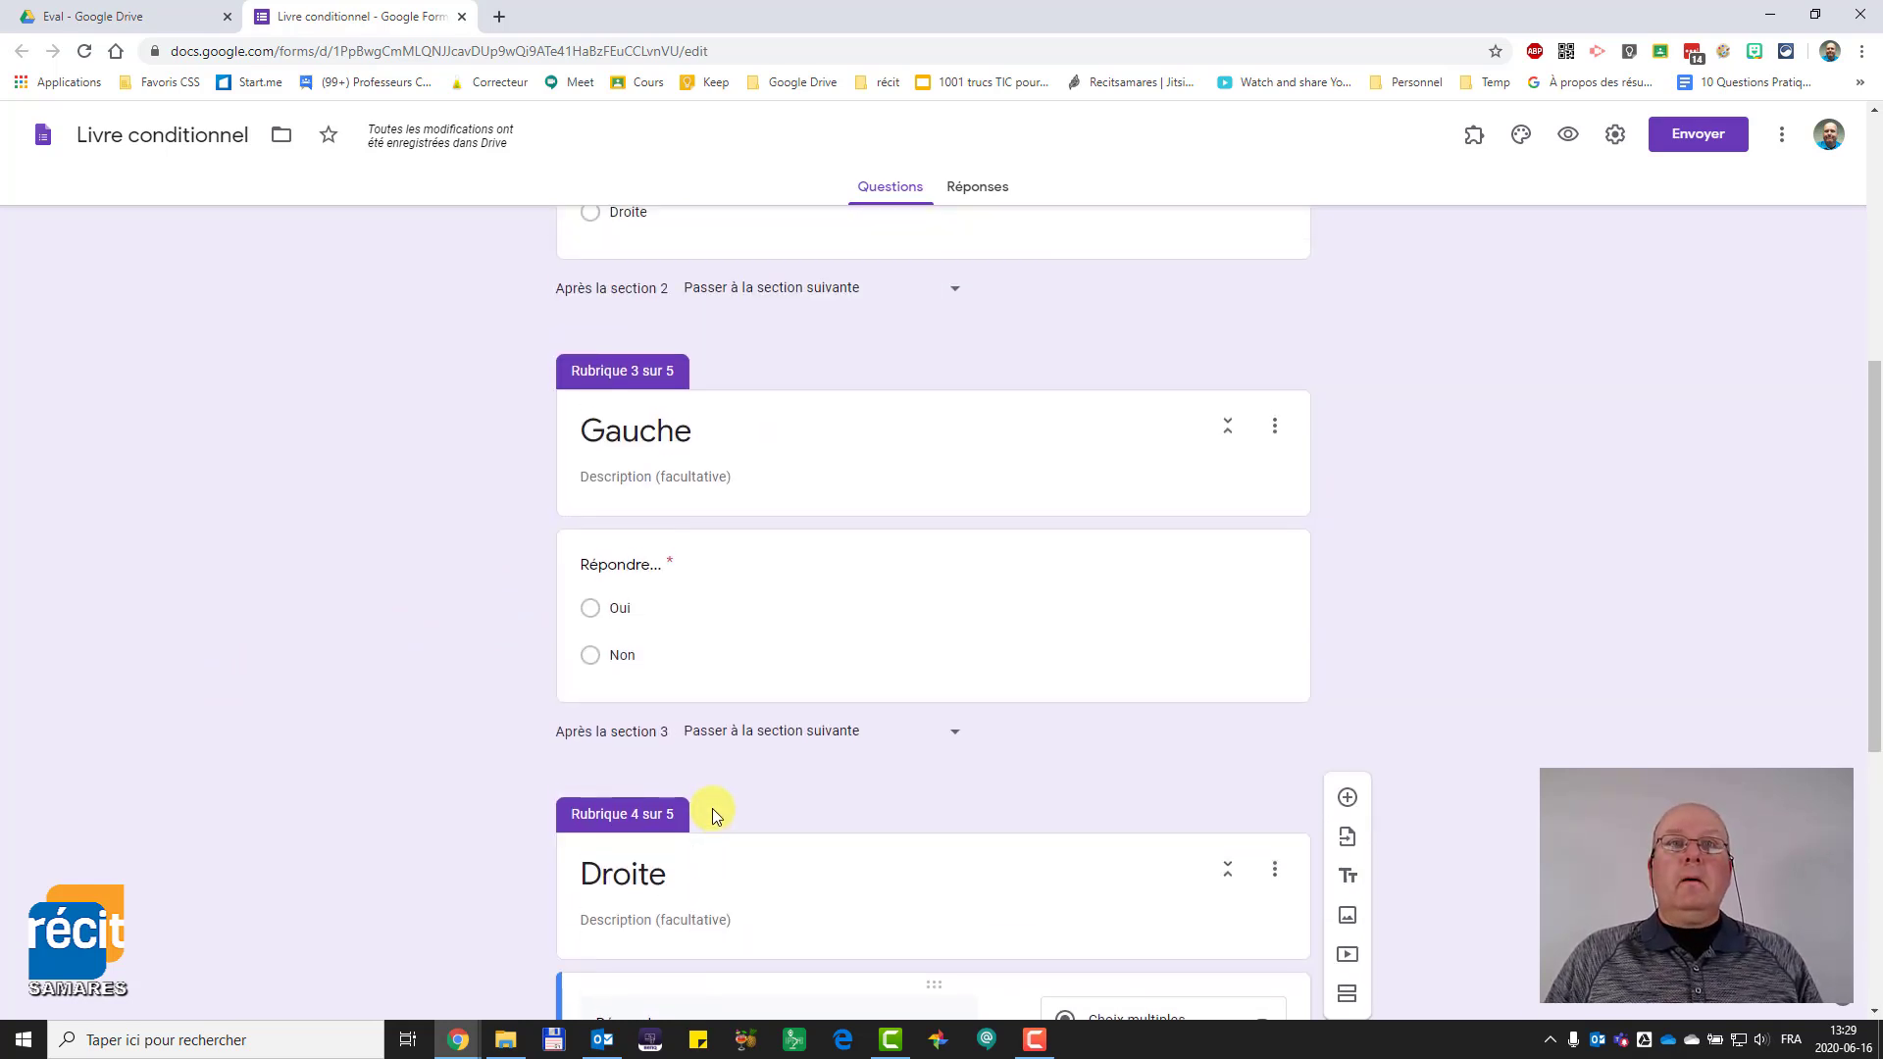
scroll(706, 785, "up", 6)
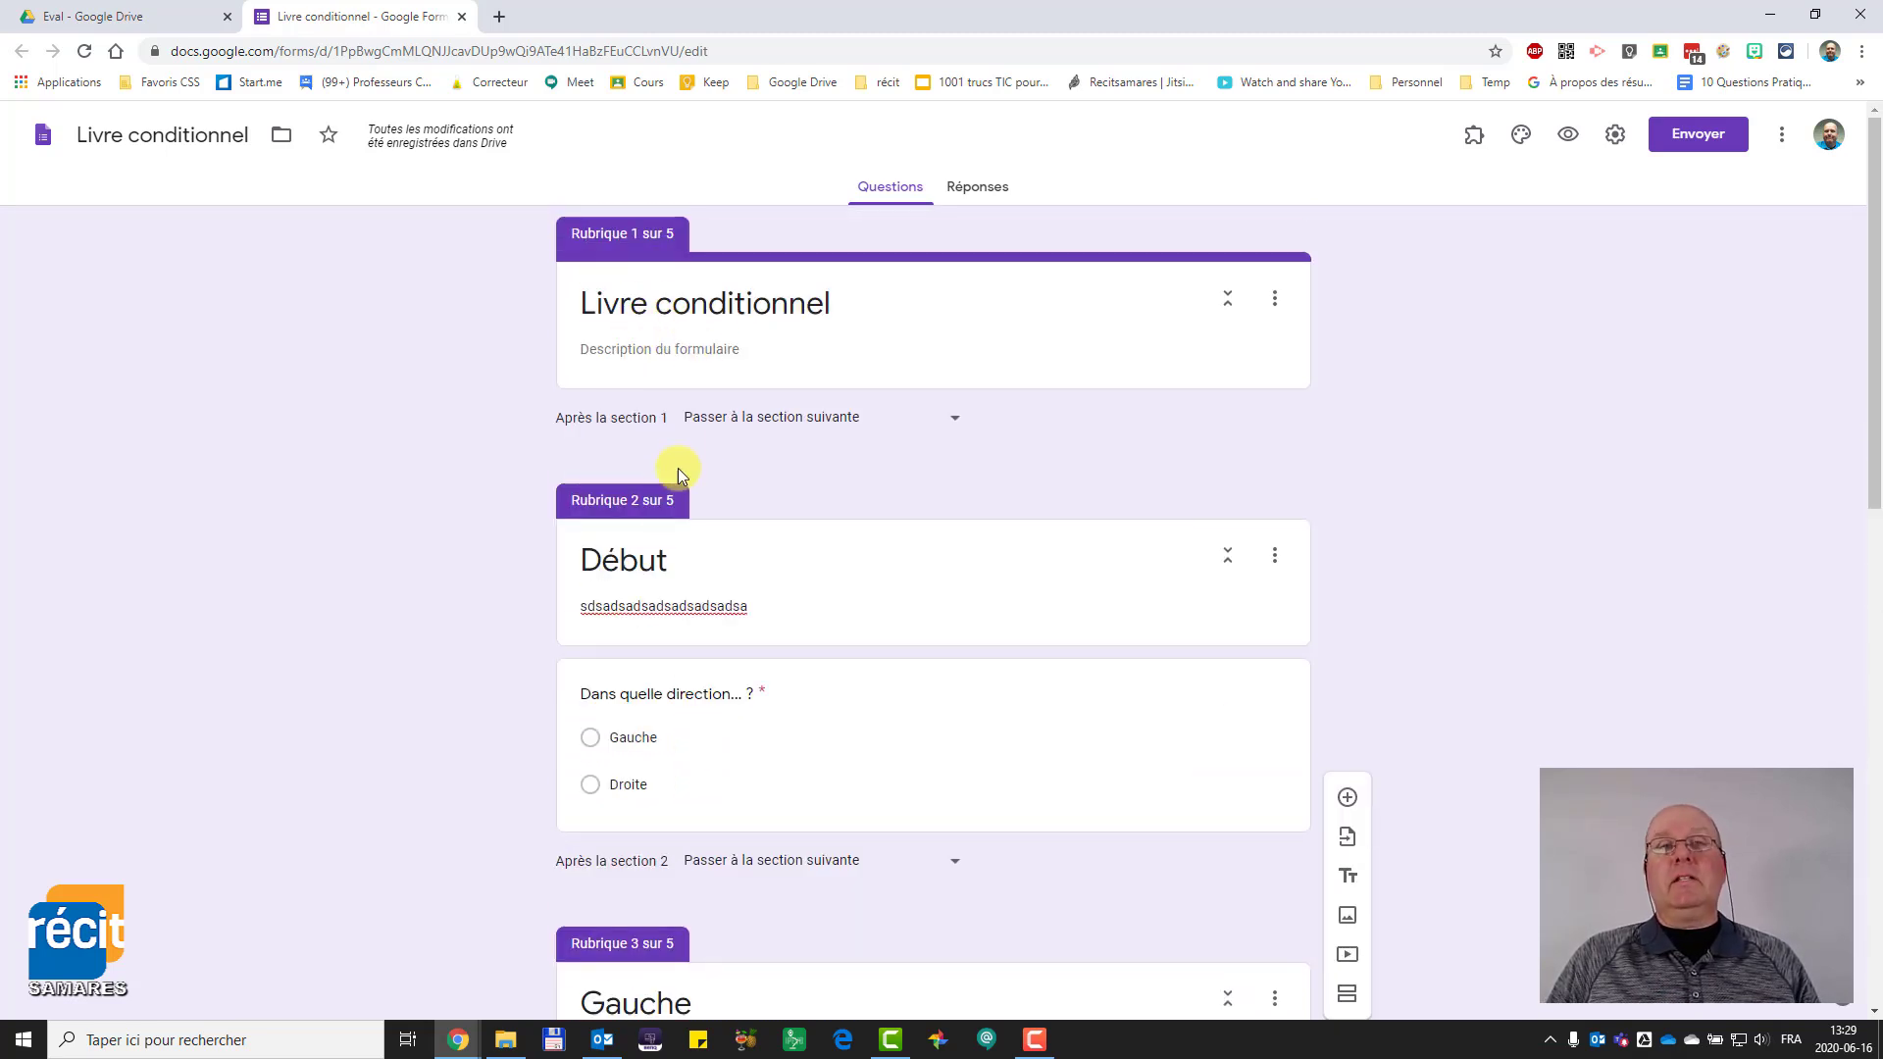
scroll(681, 686, "down", 13)
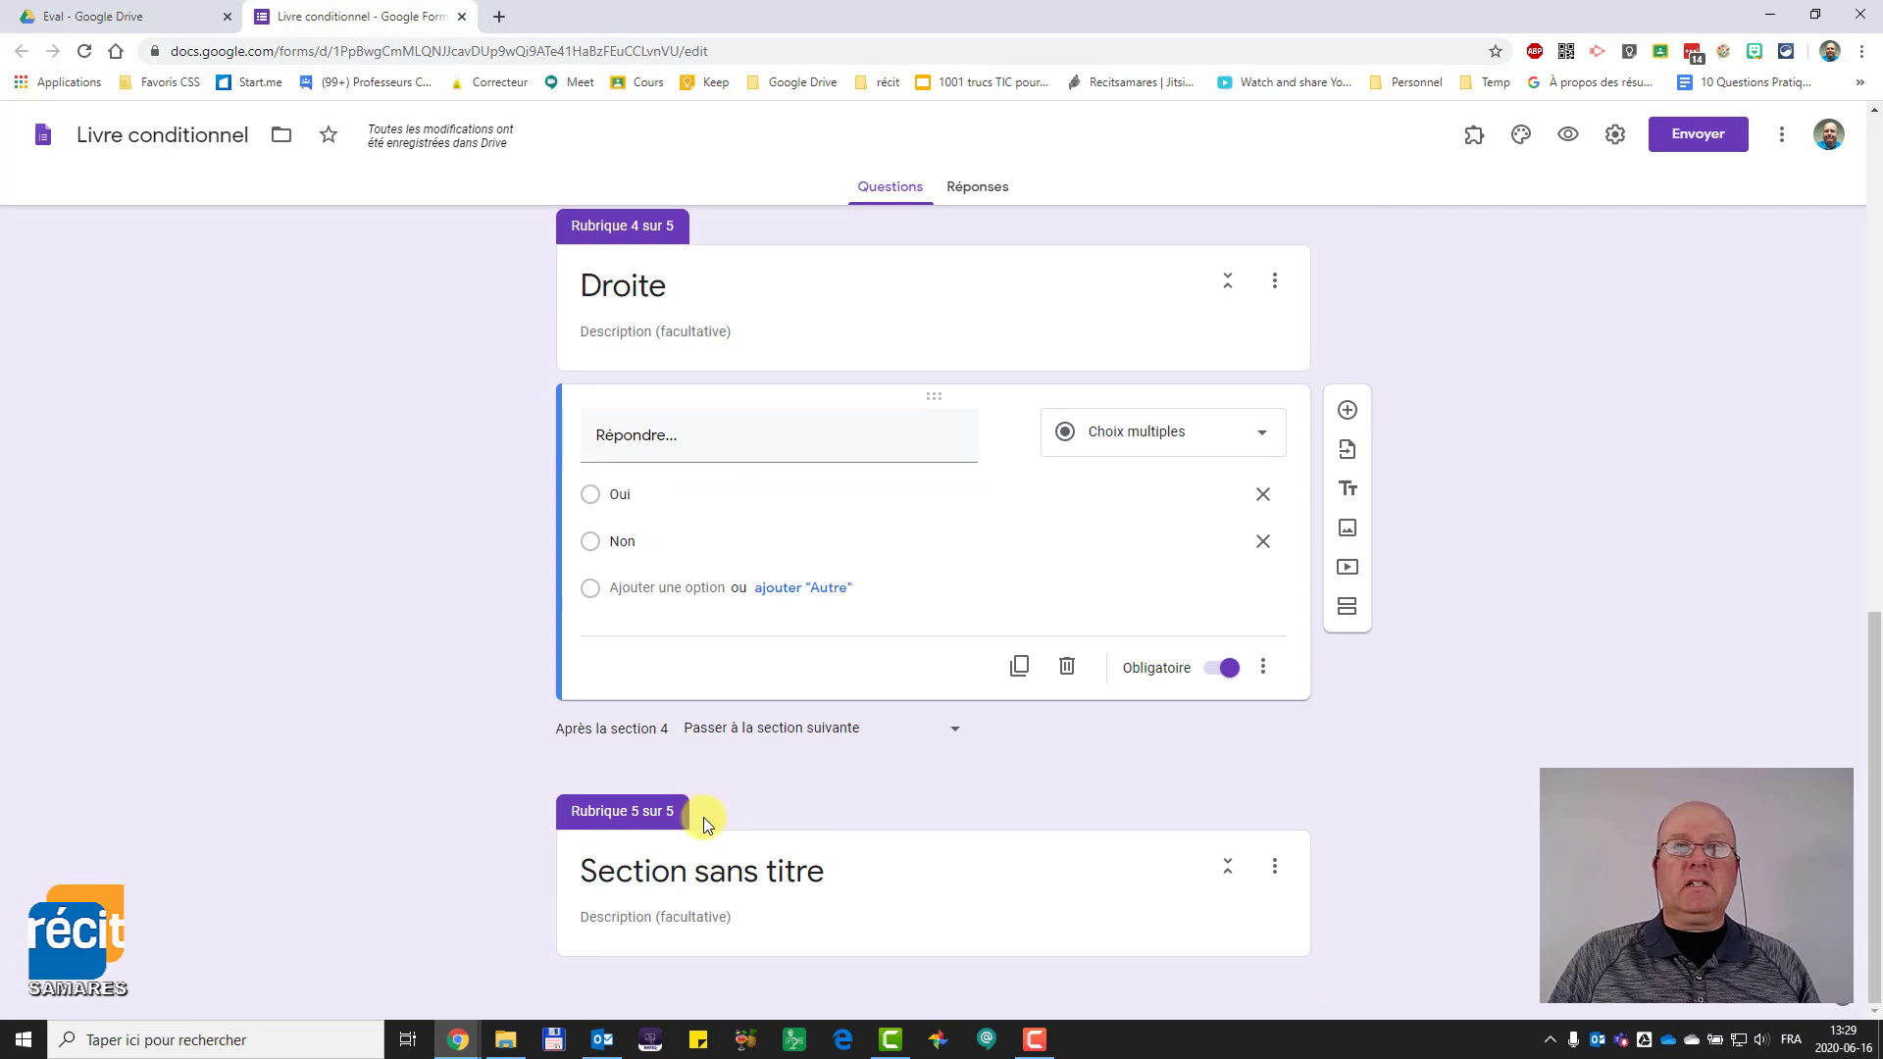
left_click(659, 872)
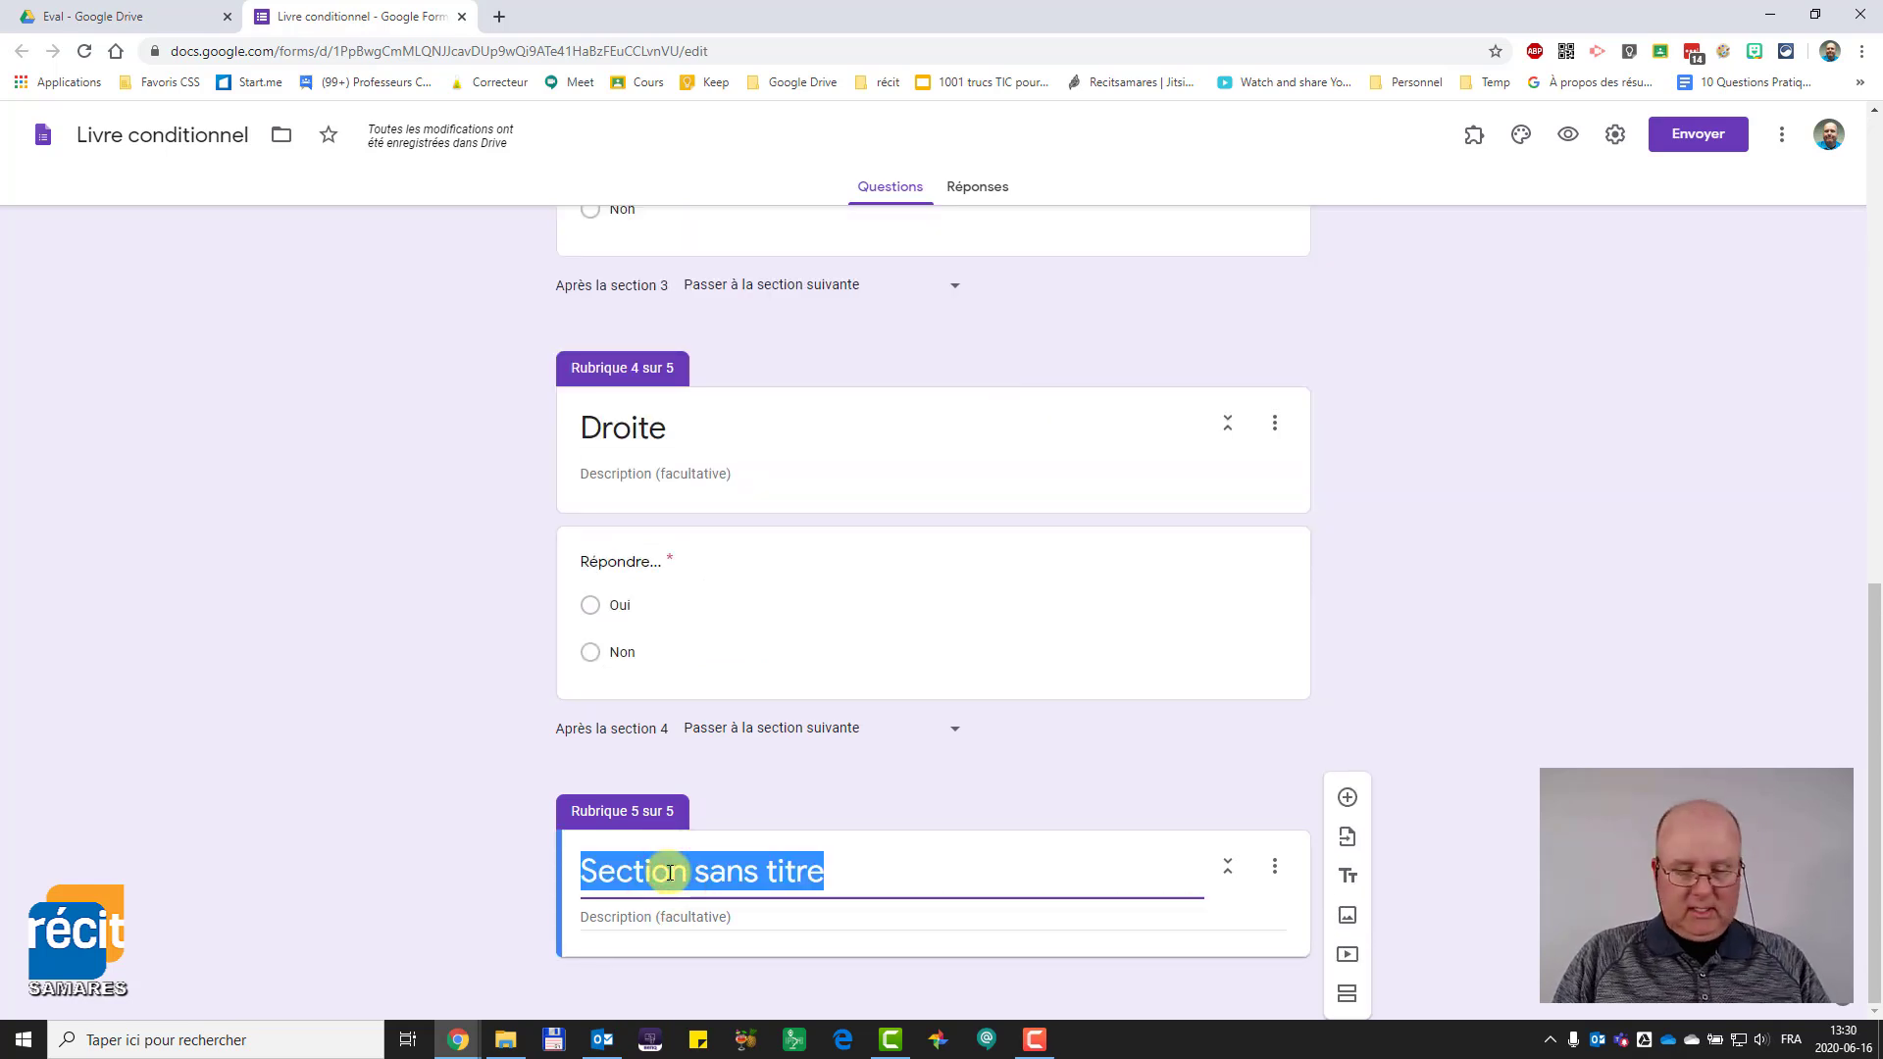
type("Q")
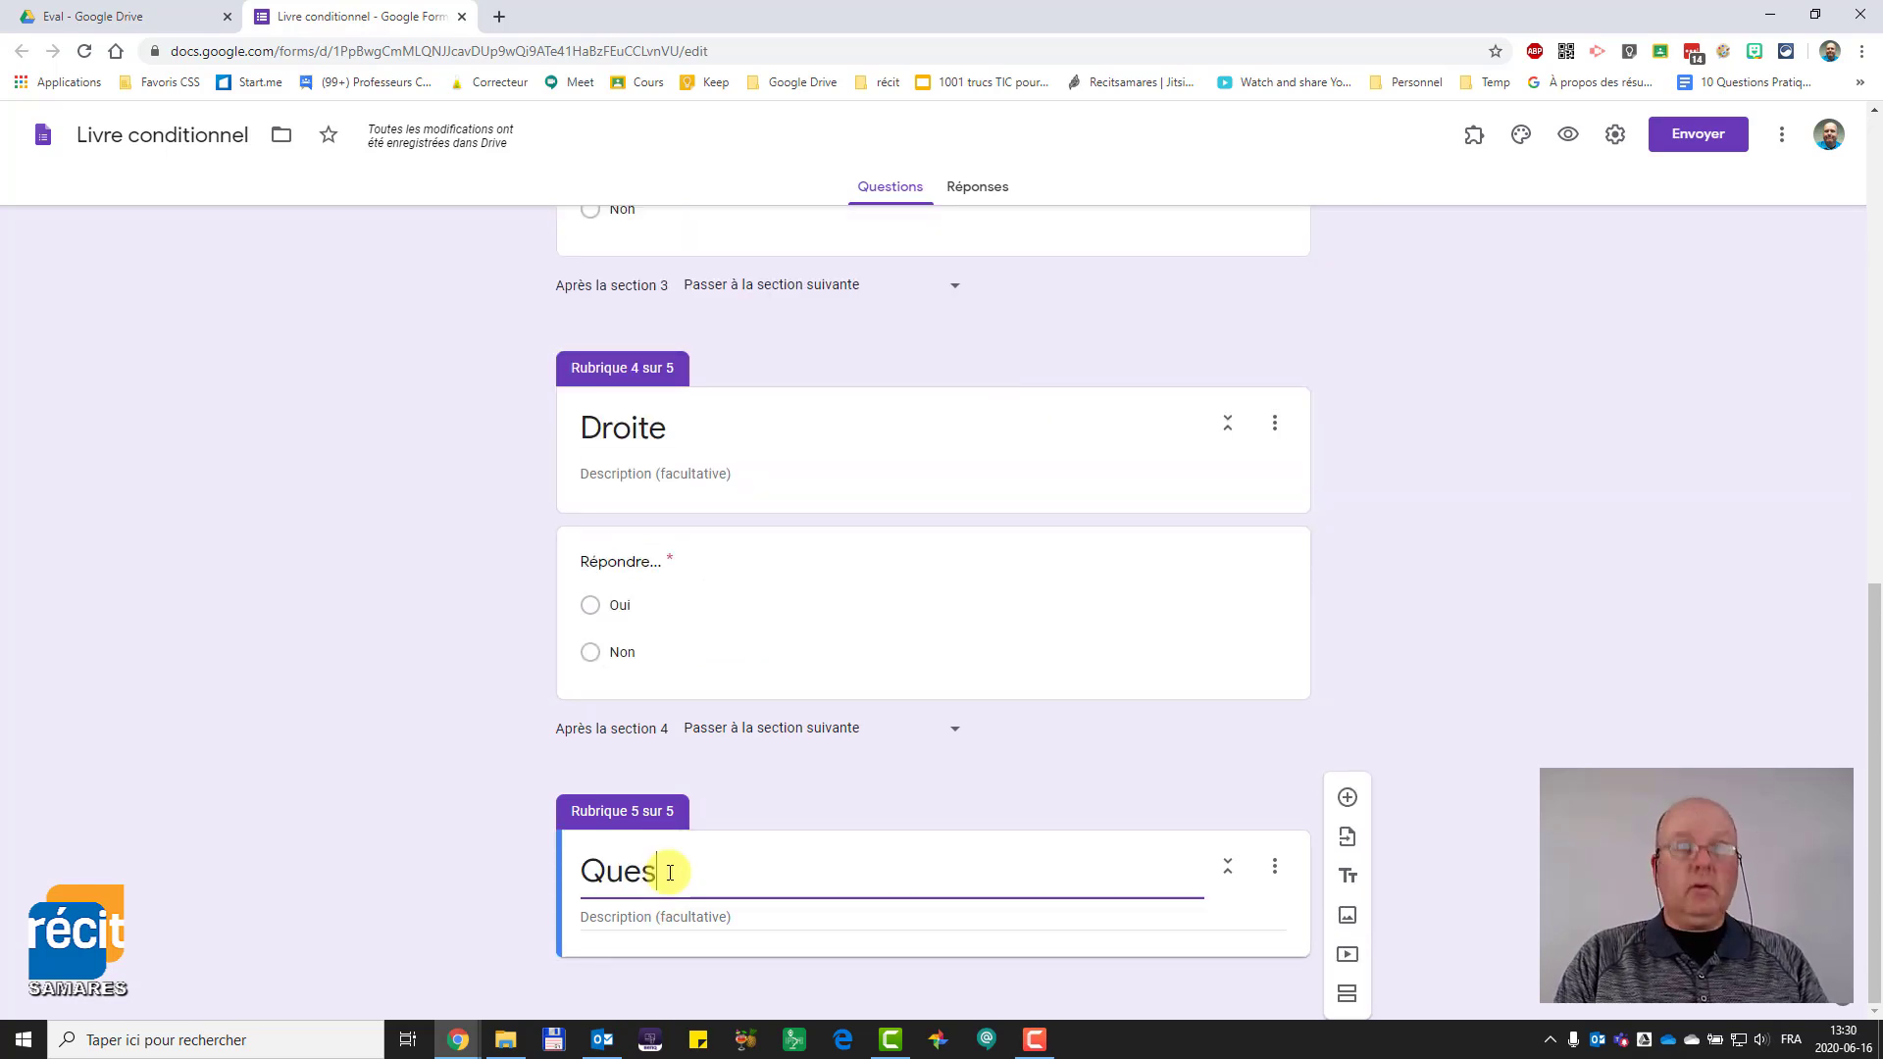
key("BackSpace")
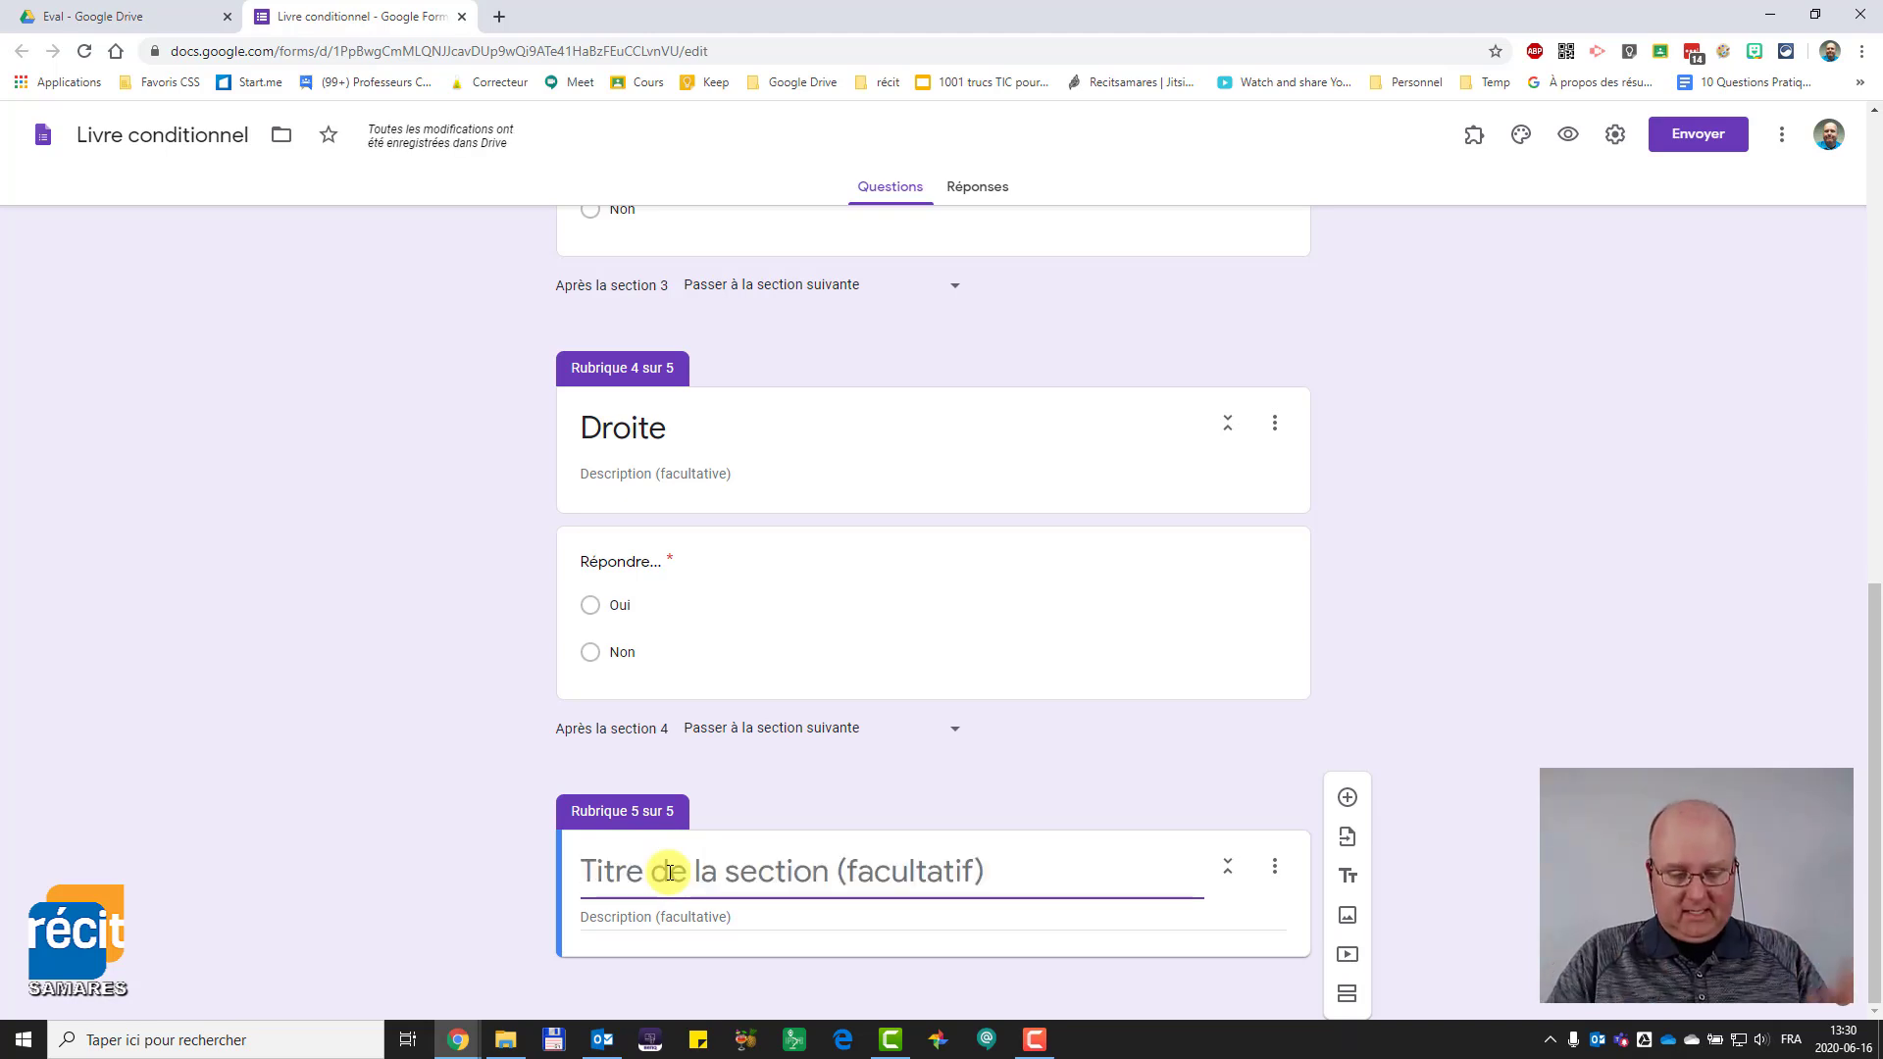
type("Dans la cuisine")
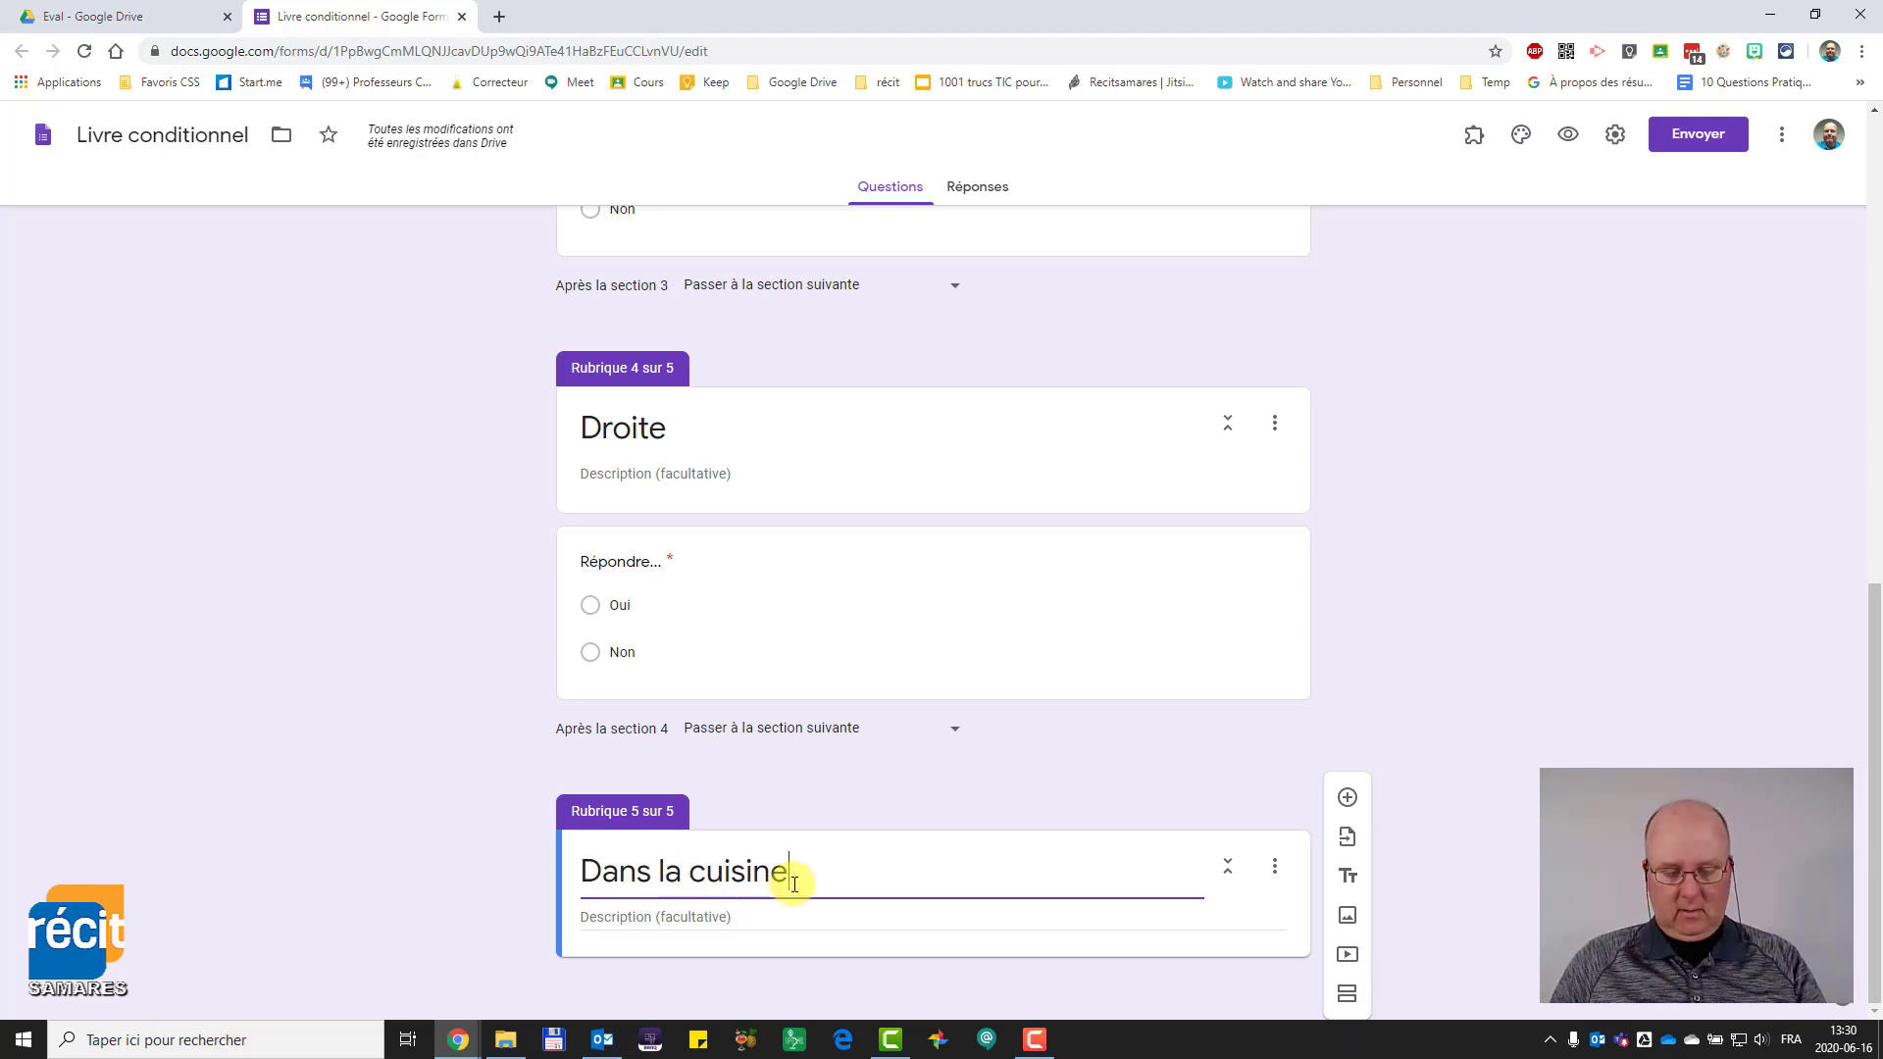
type("...")
- Add a multiple-choice question "Question..." to the "Dans la cuisine..." section
left_click(1343, 799)
left_click(722, 753)
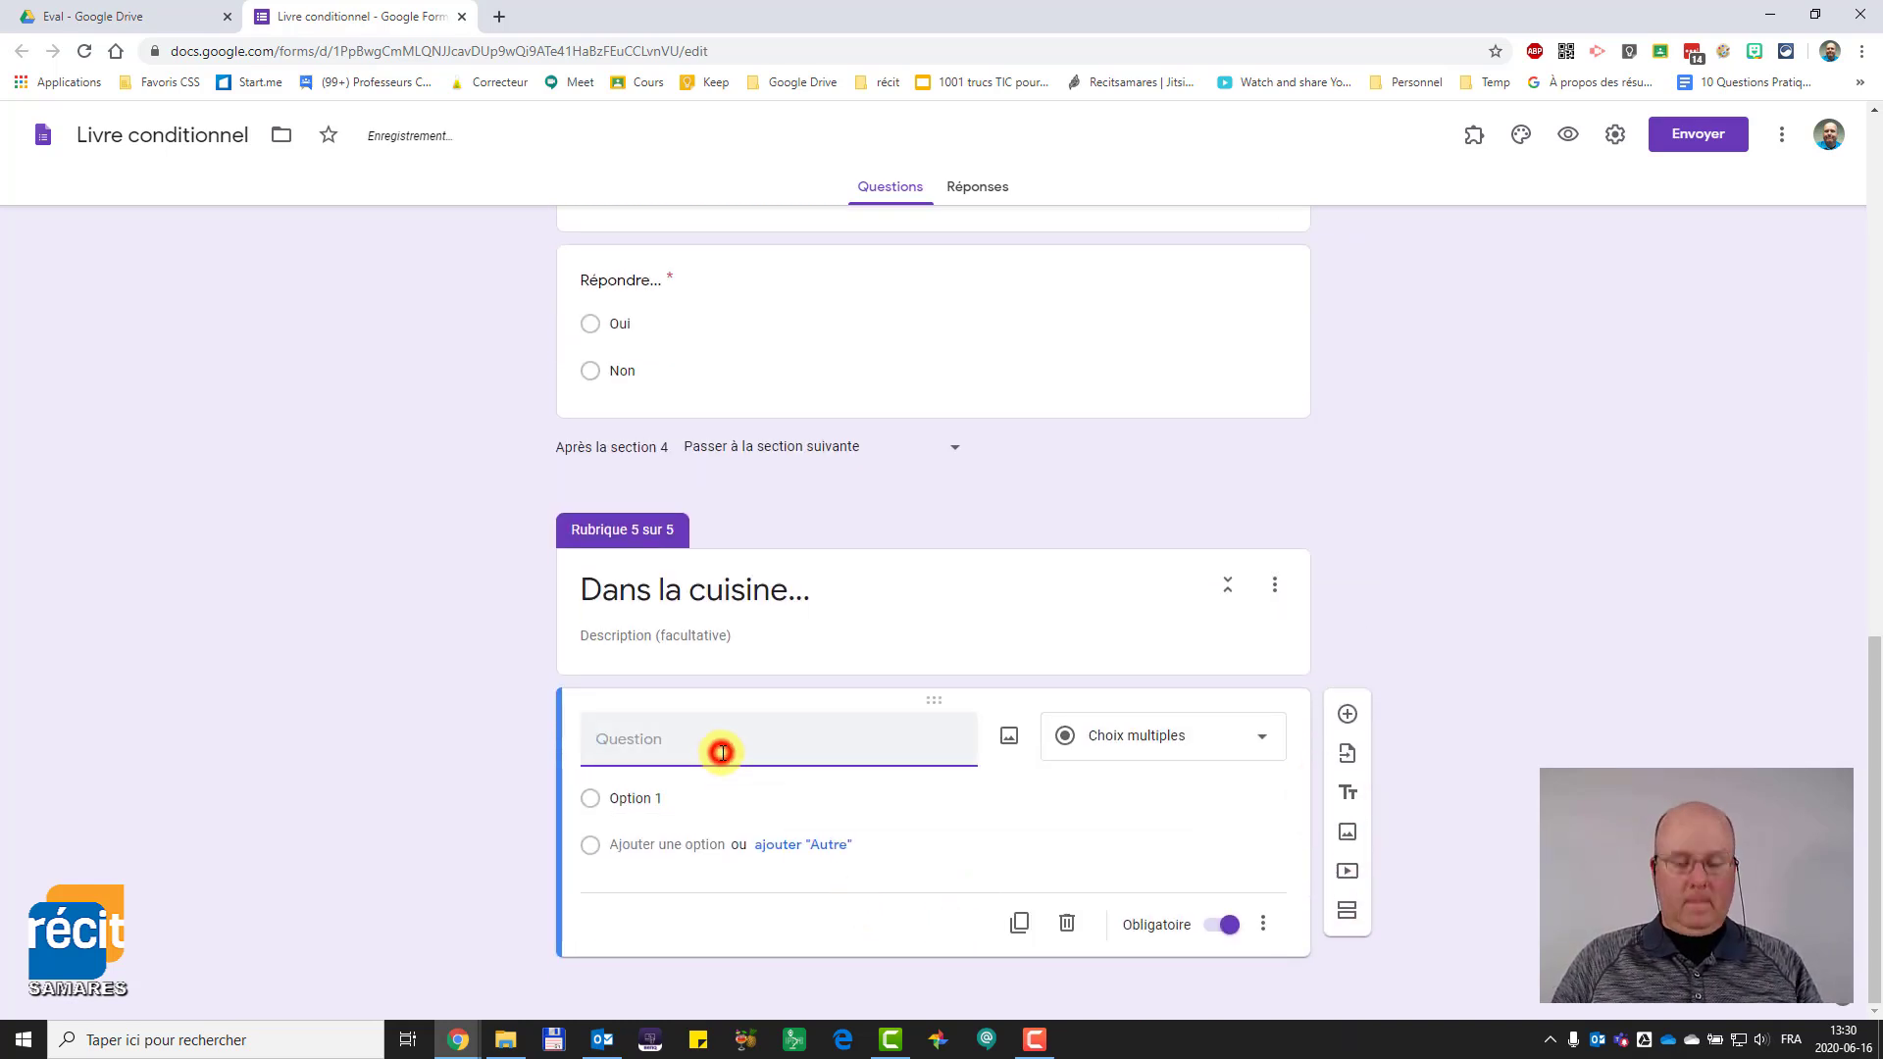
type("Question...")
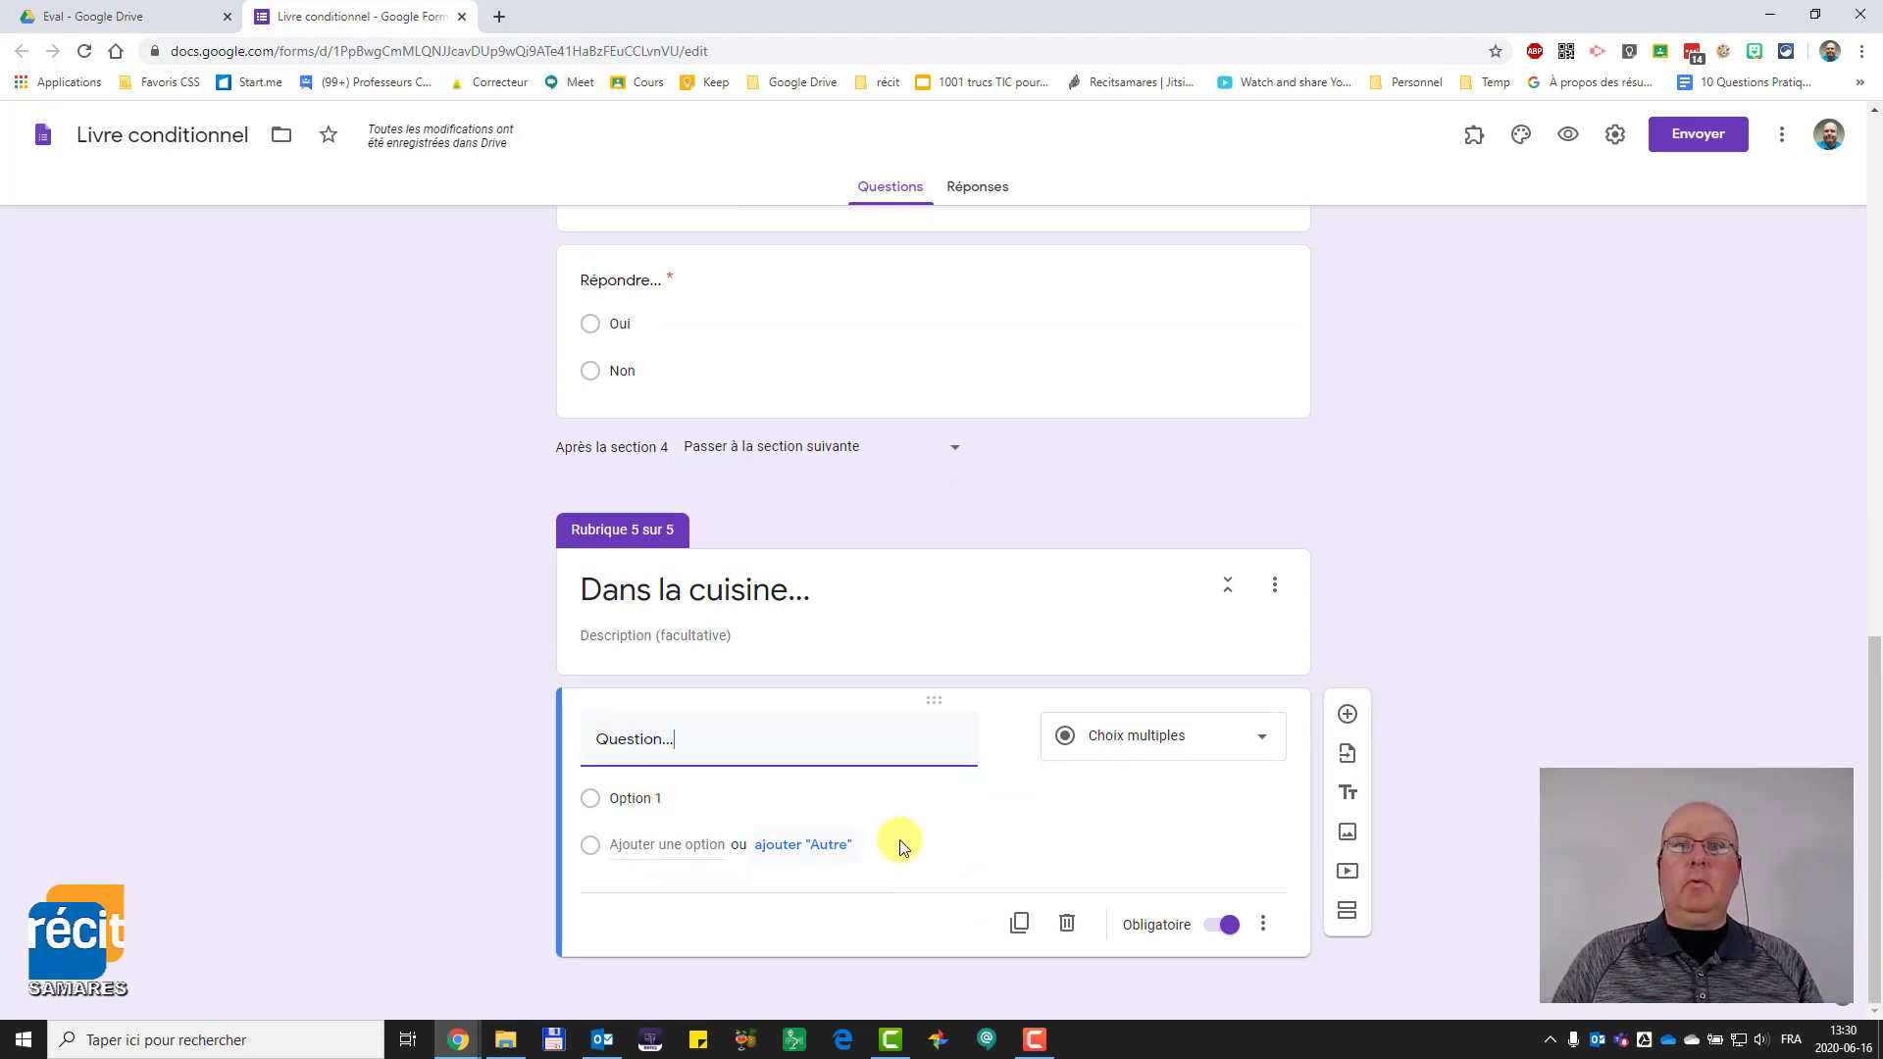
- Add two more sections after the kitchen question, titled "Salon" and "Salle de bain"
left_click(1347, 910)
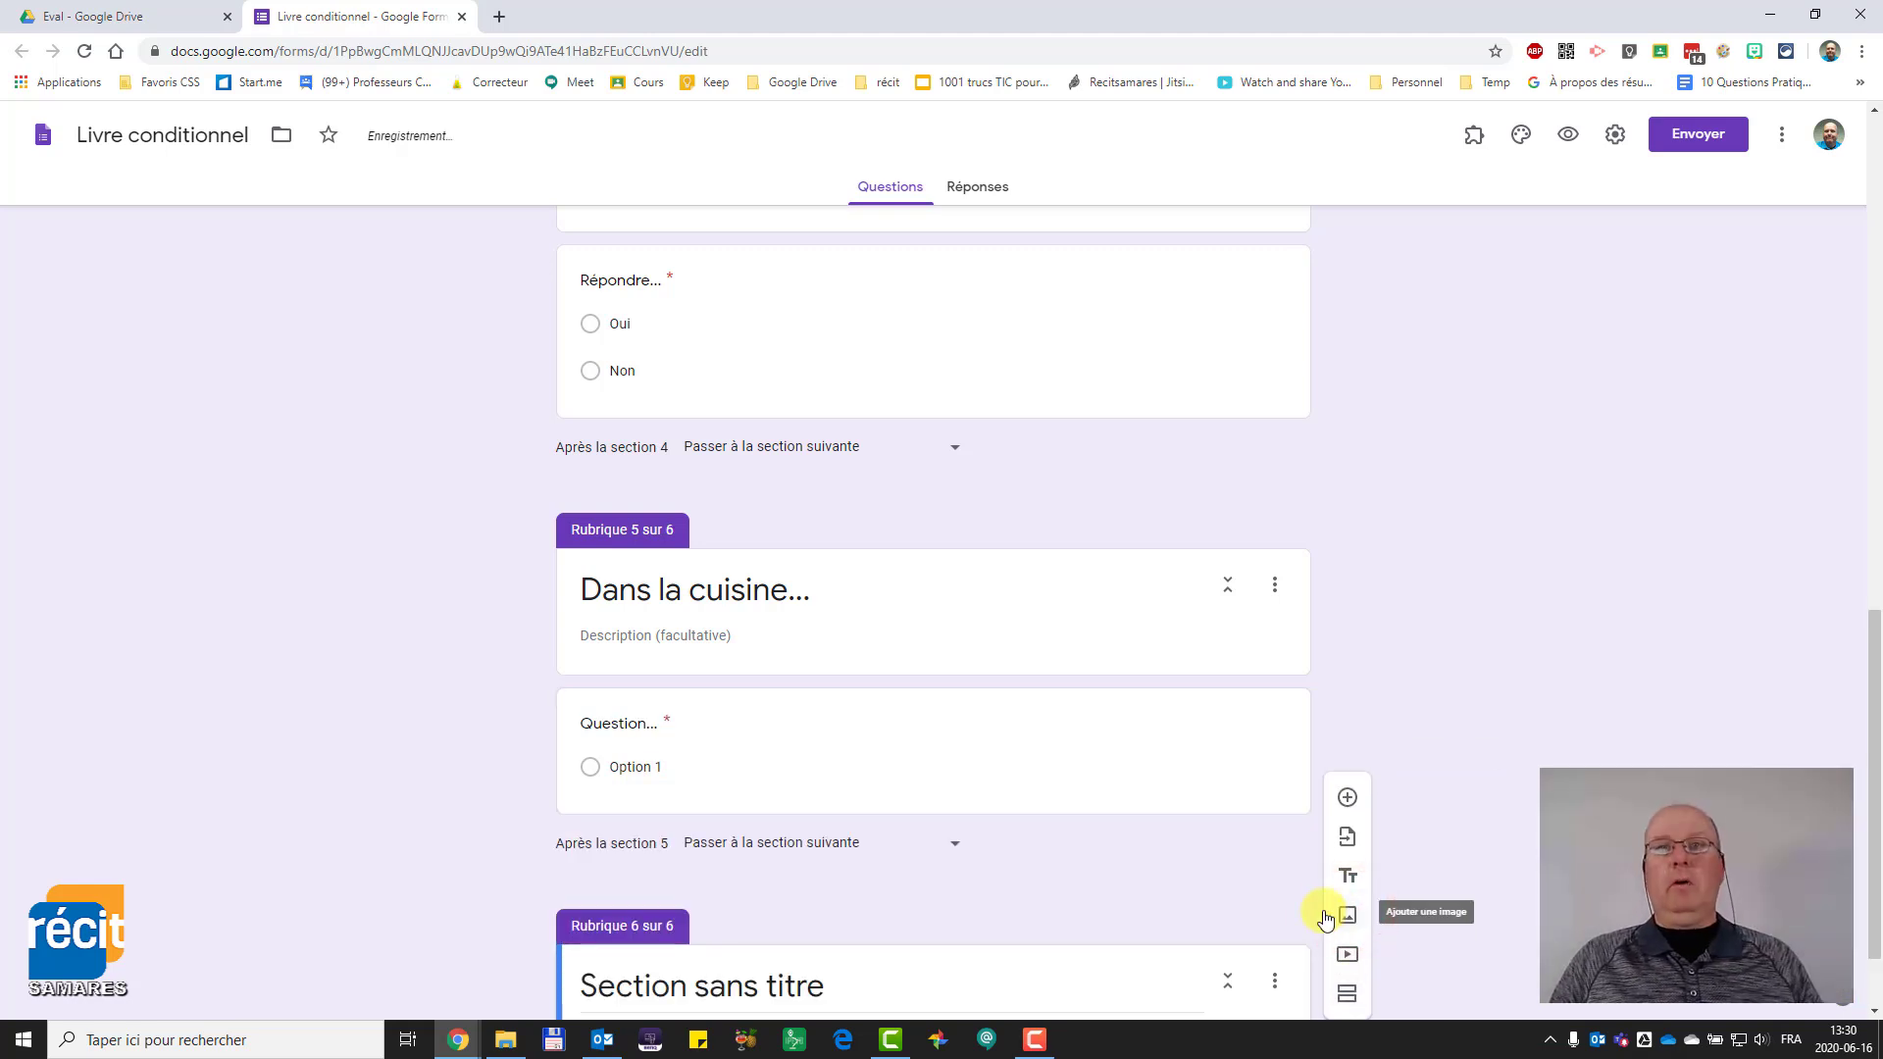
left_click(745, 872)
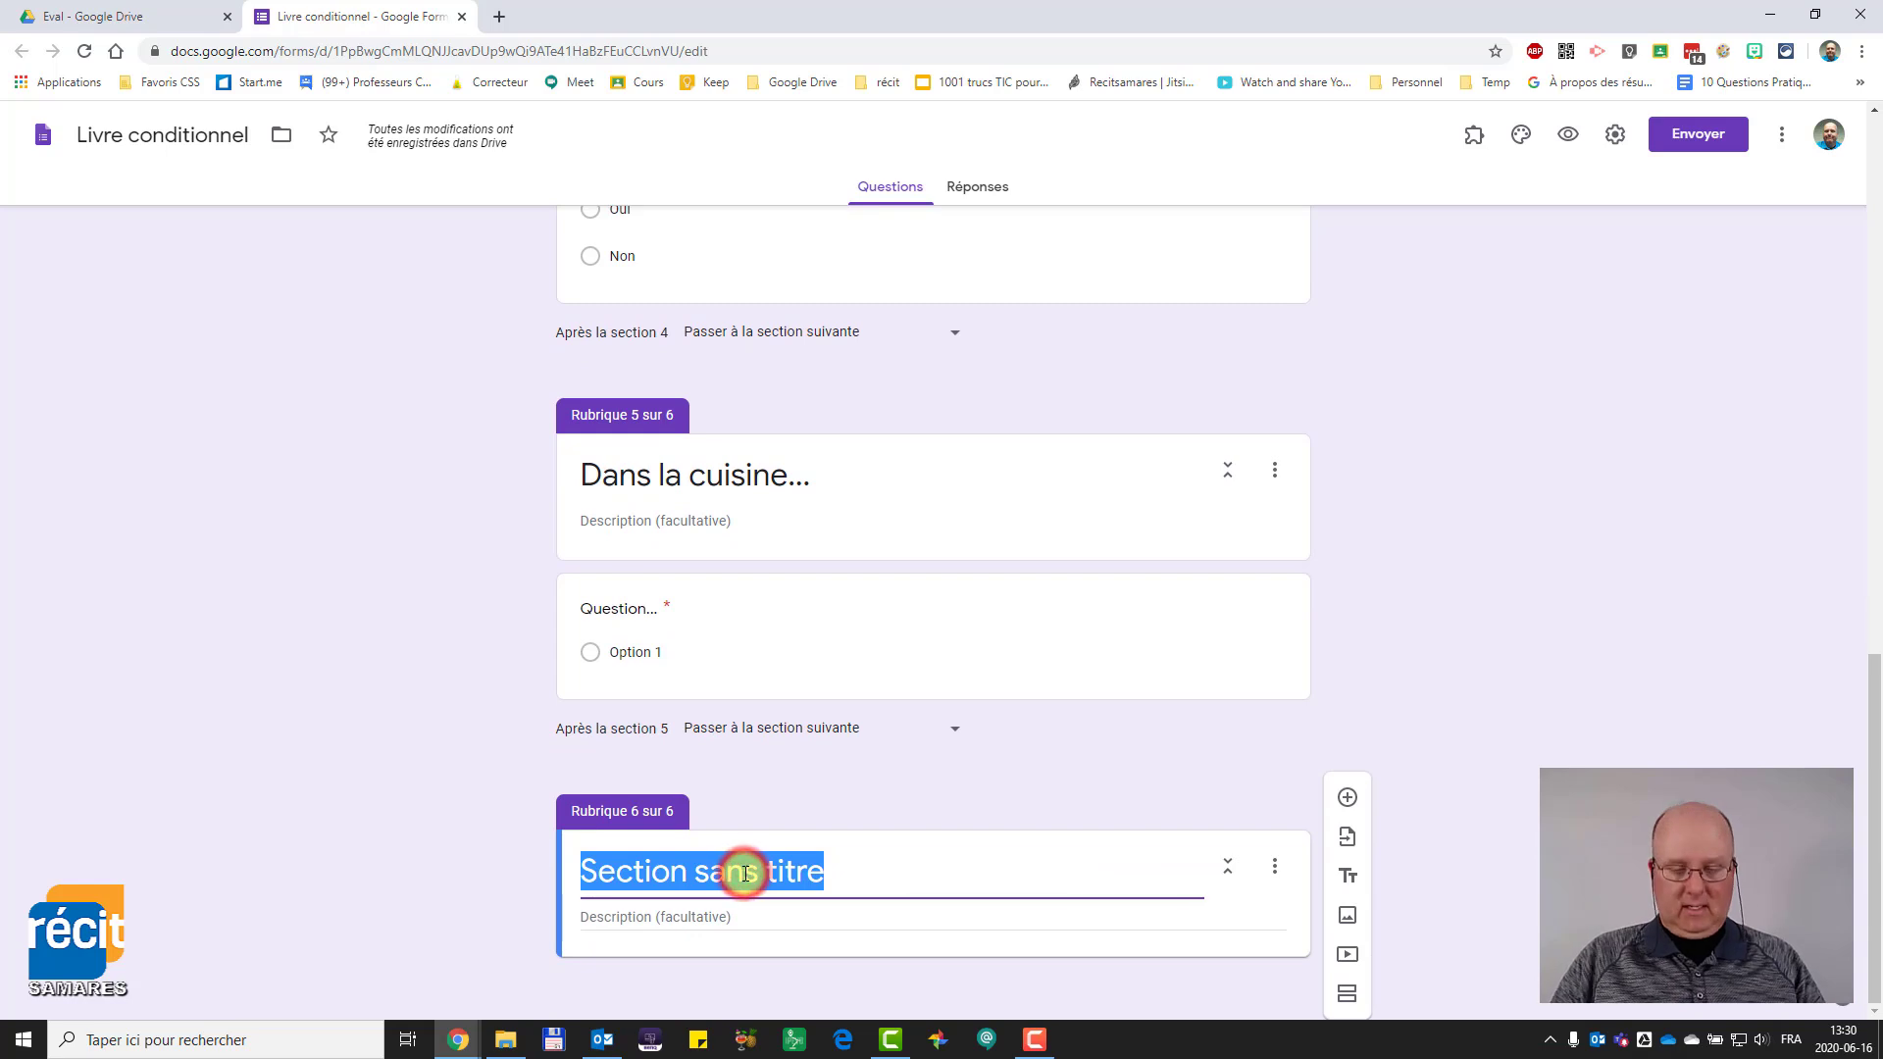
type("Salon")
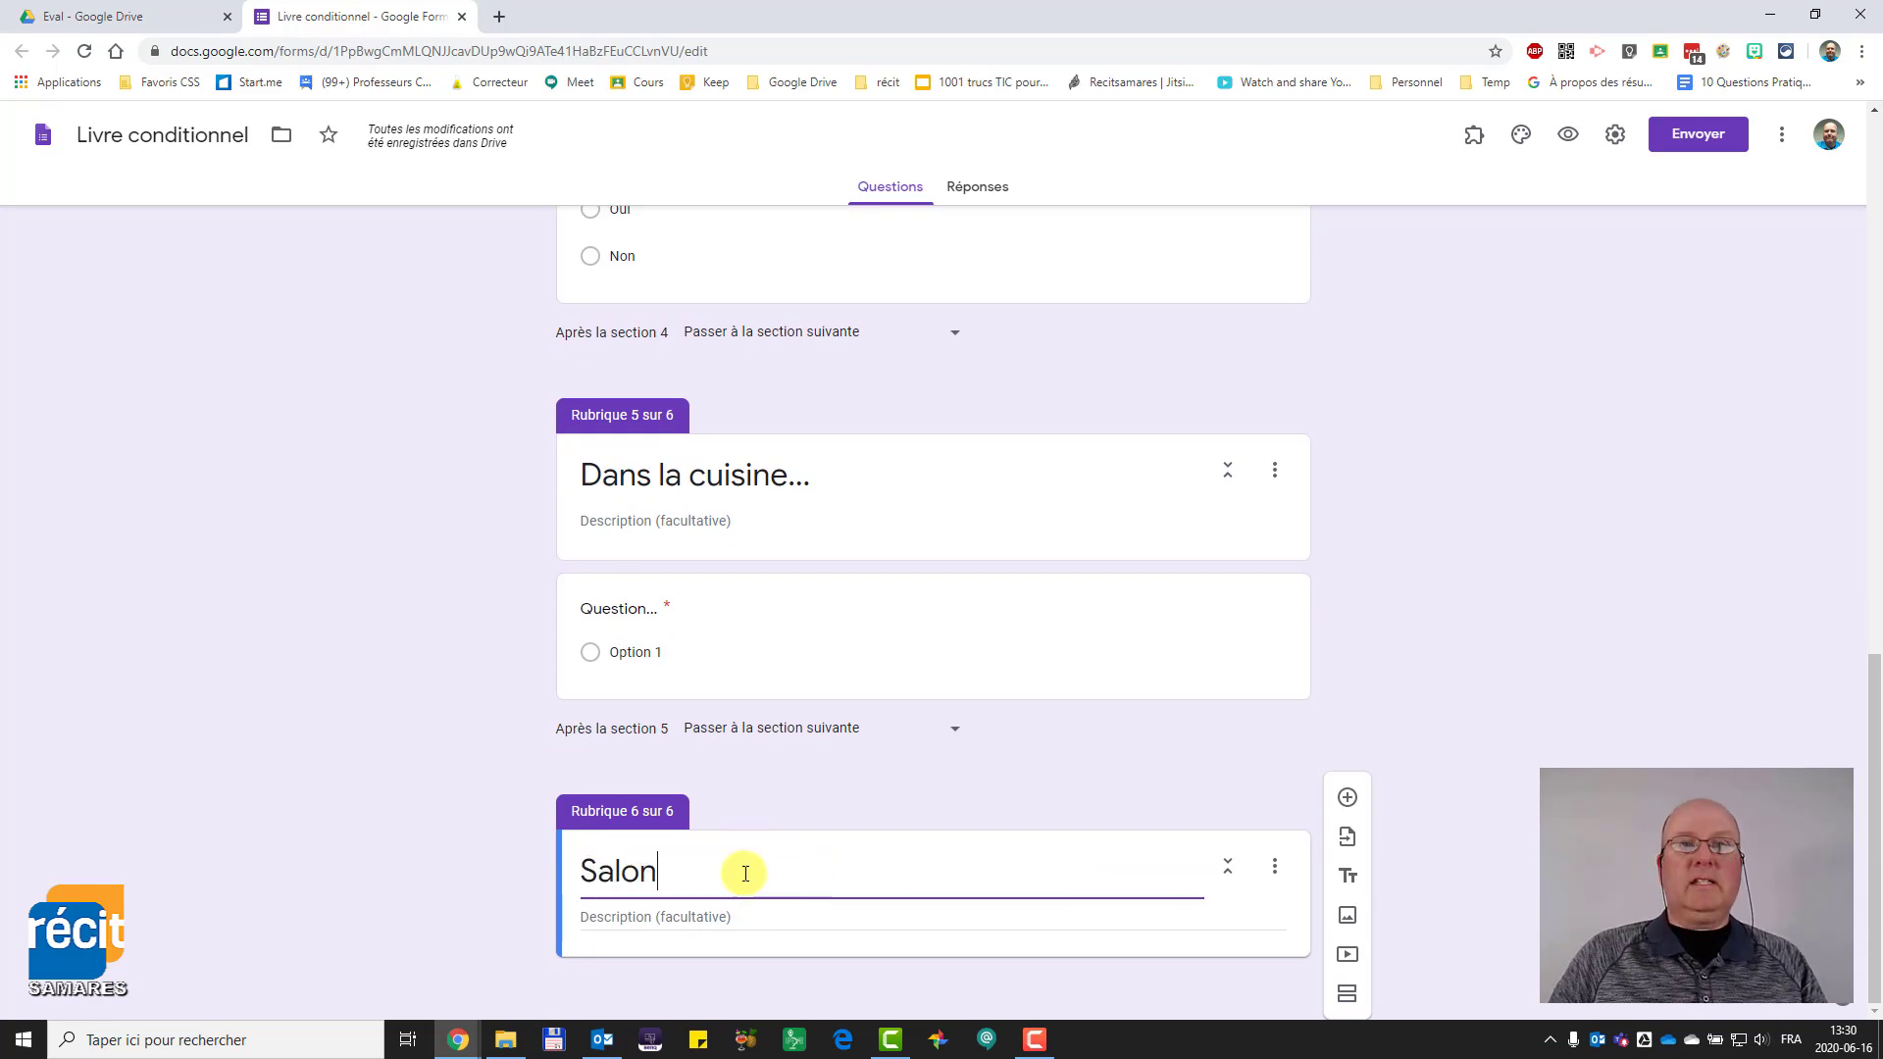
left_click(1347, 992)
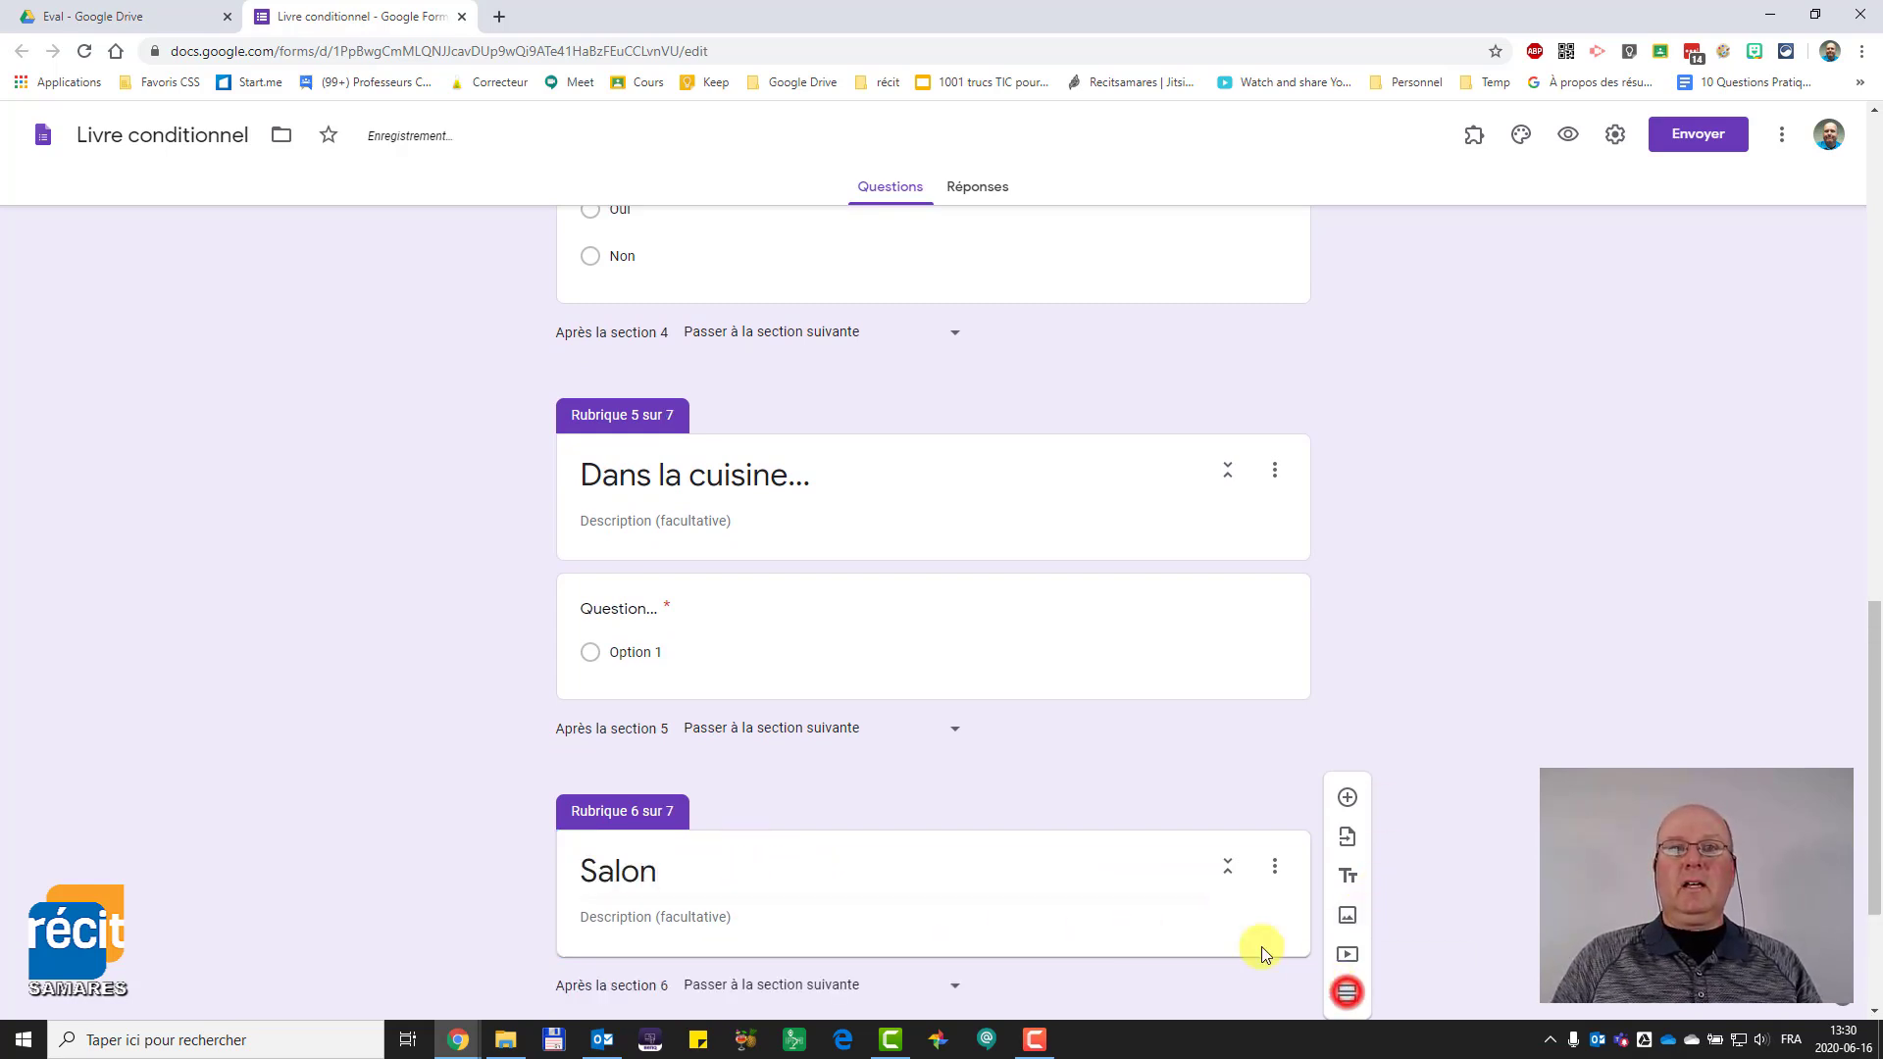
left_click(644, 870)
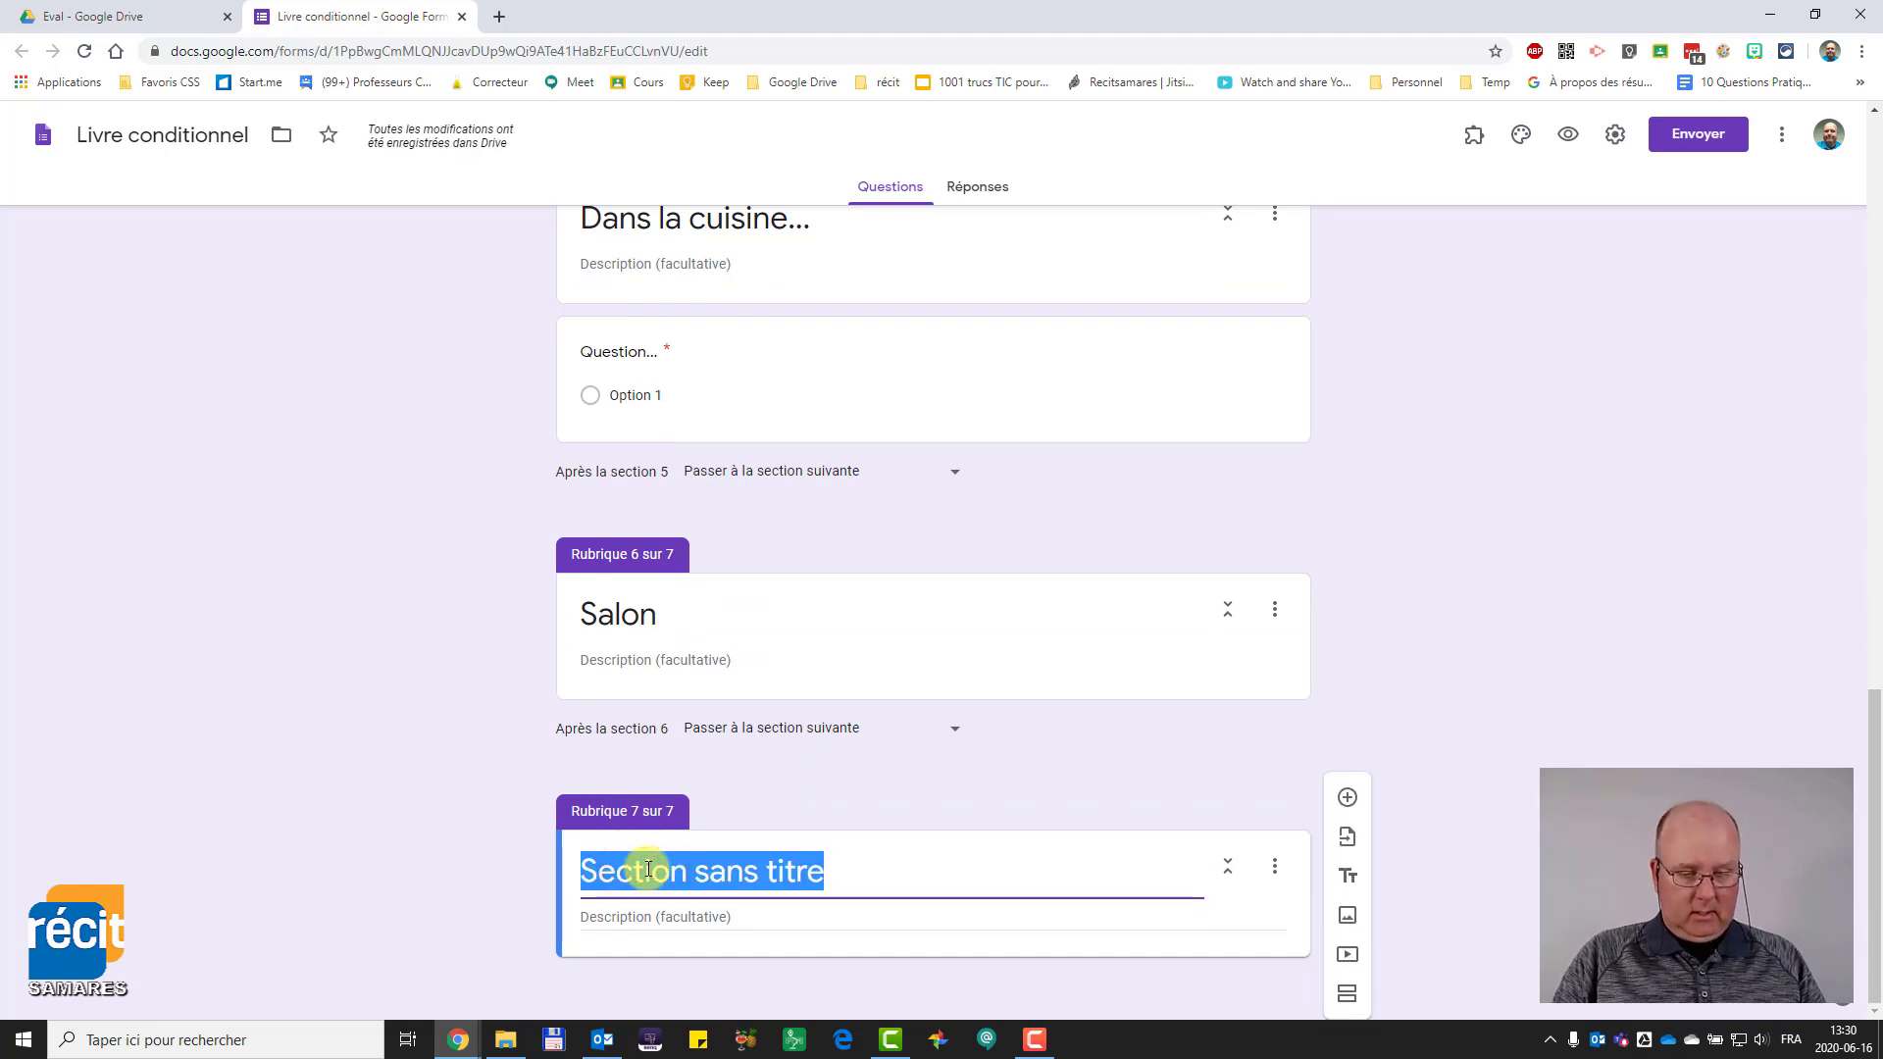
type("Salle de bain")
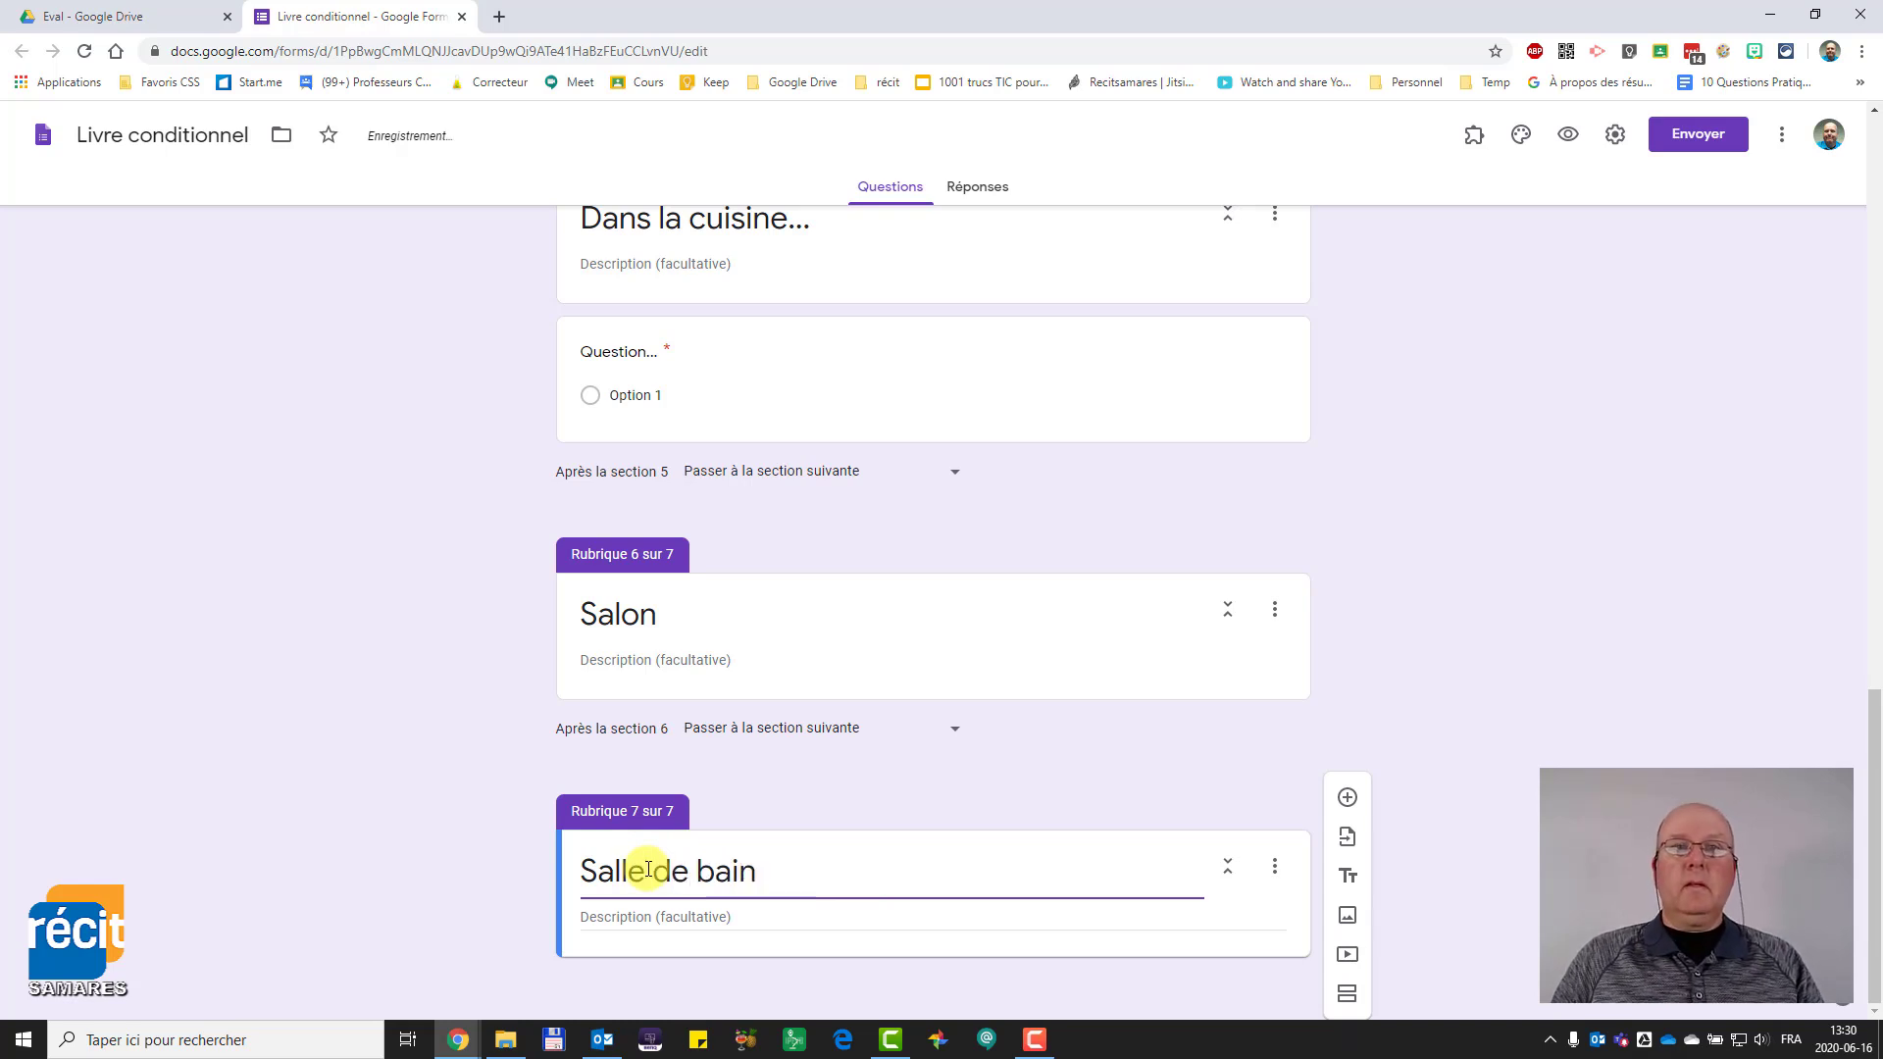
- Add a blank multiple-choice question to the Salon section and another to the Salle de bain section
scroll(606, 821, "up", 3)
scroll(637, 806, "down", 3)
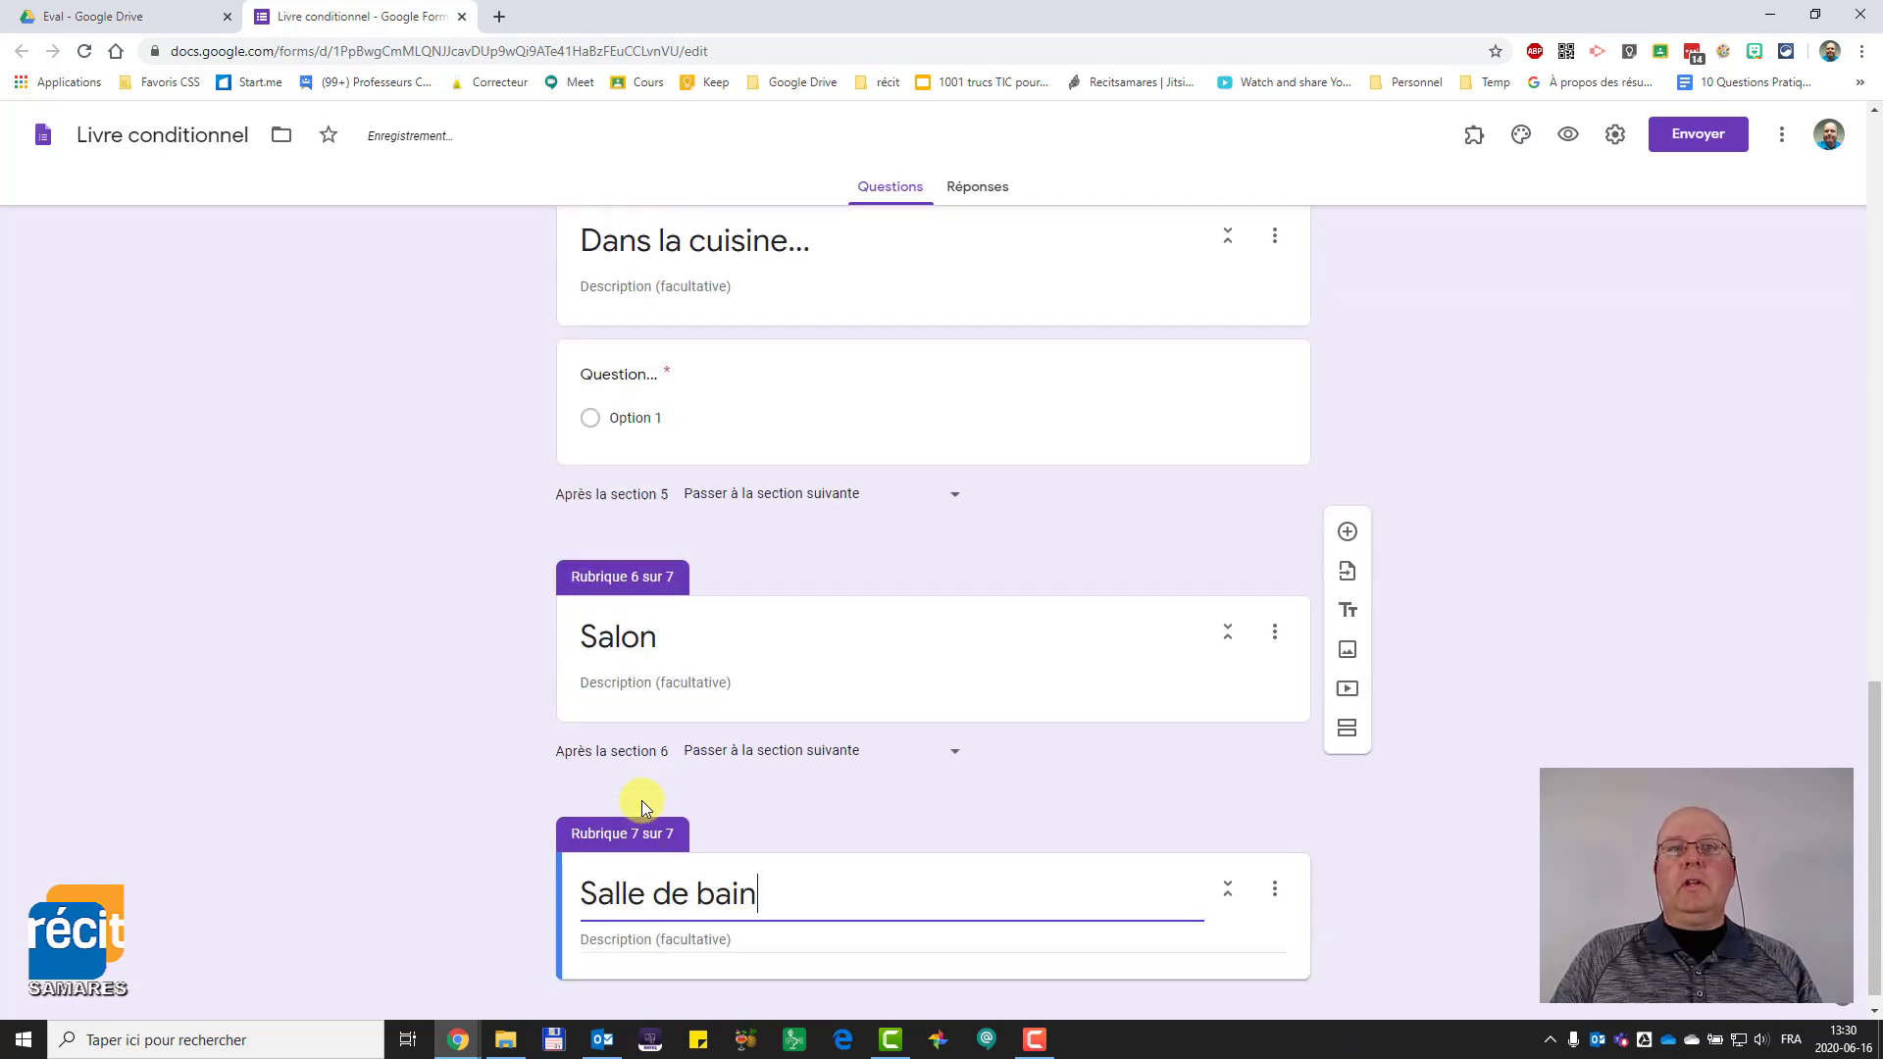
left_click(1059, 657)
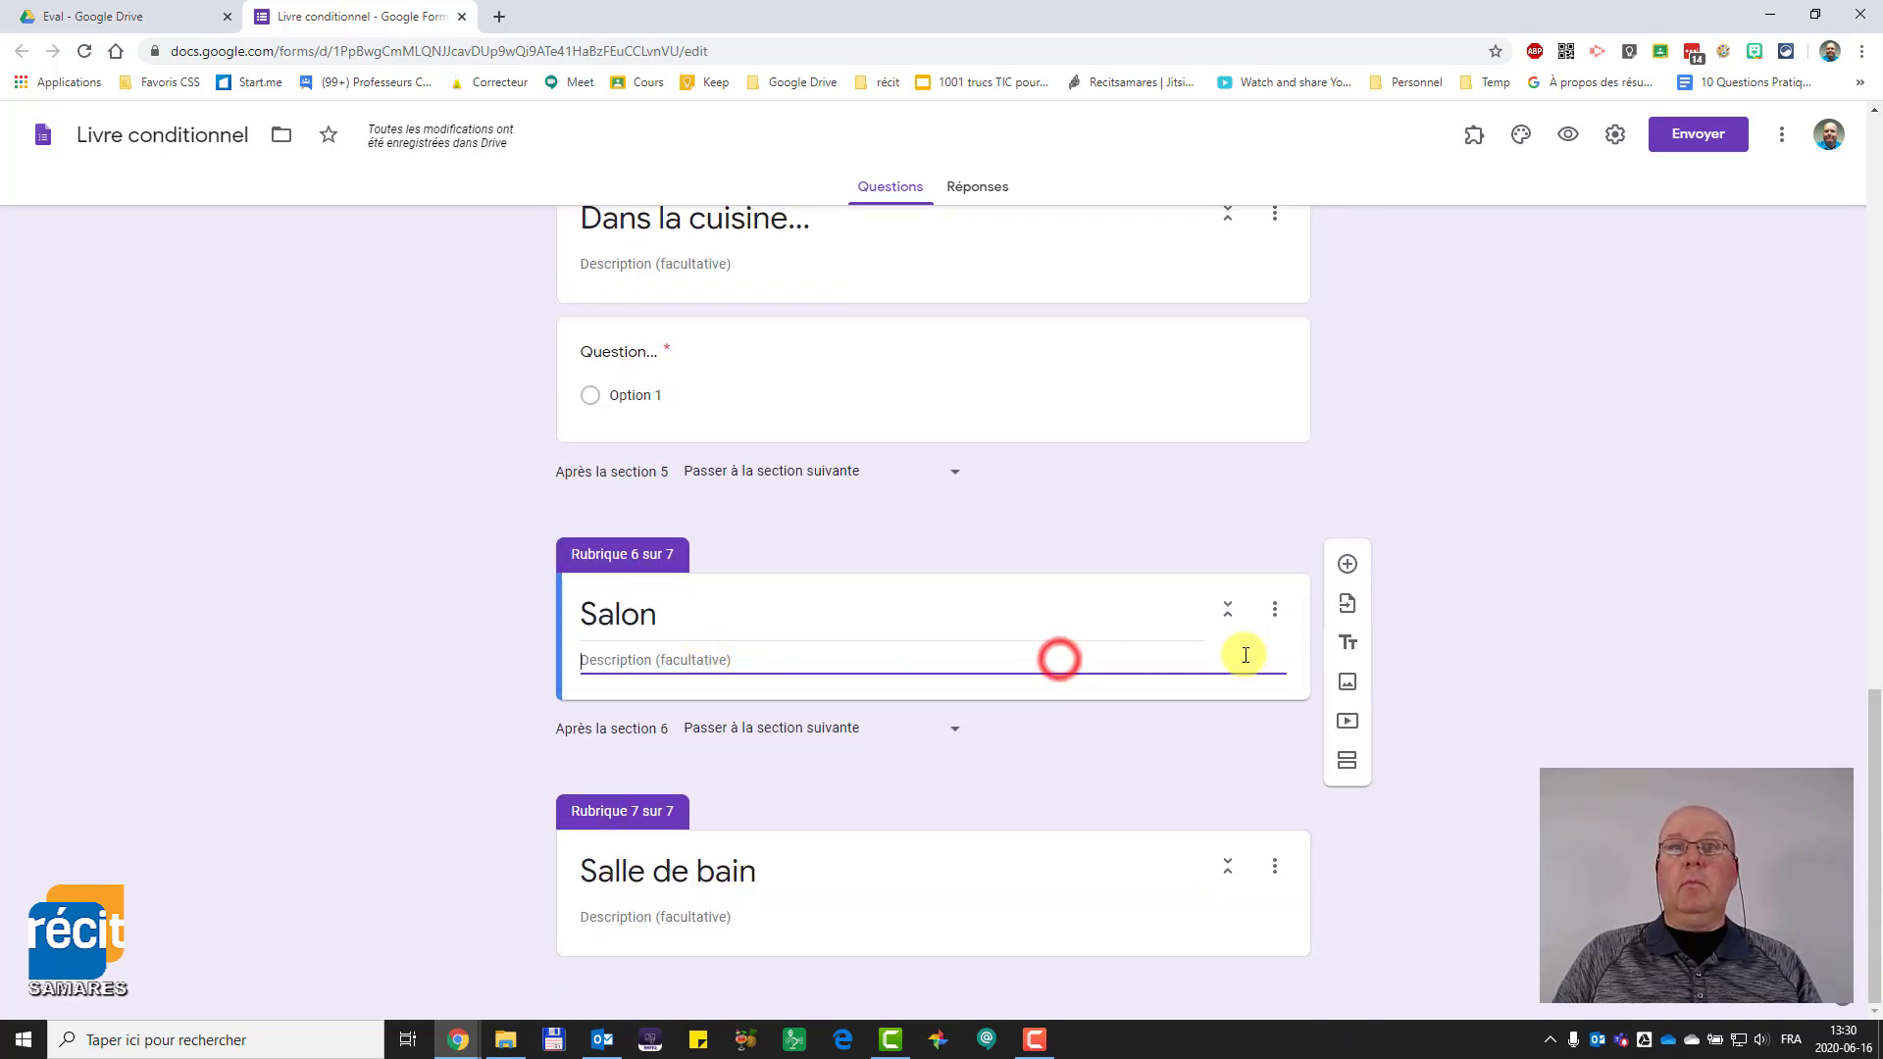
left_click(1345, 565)
scroll(911, 824, "down", 3)
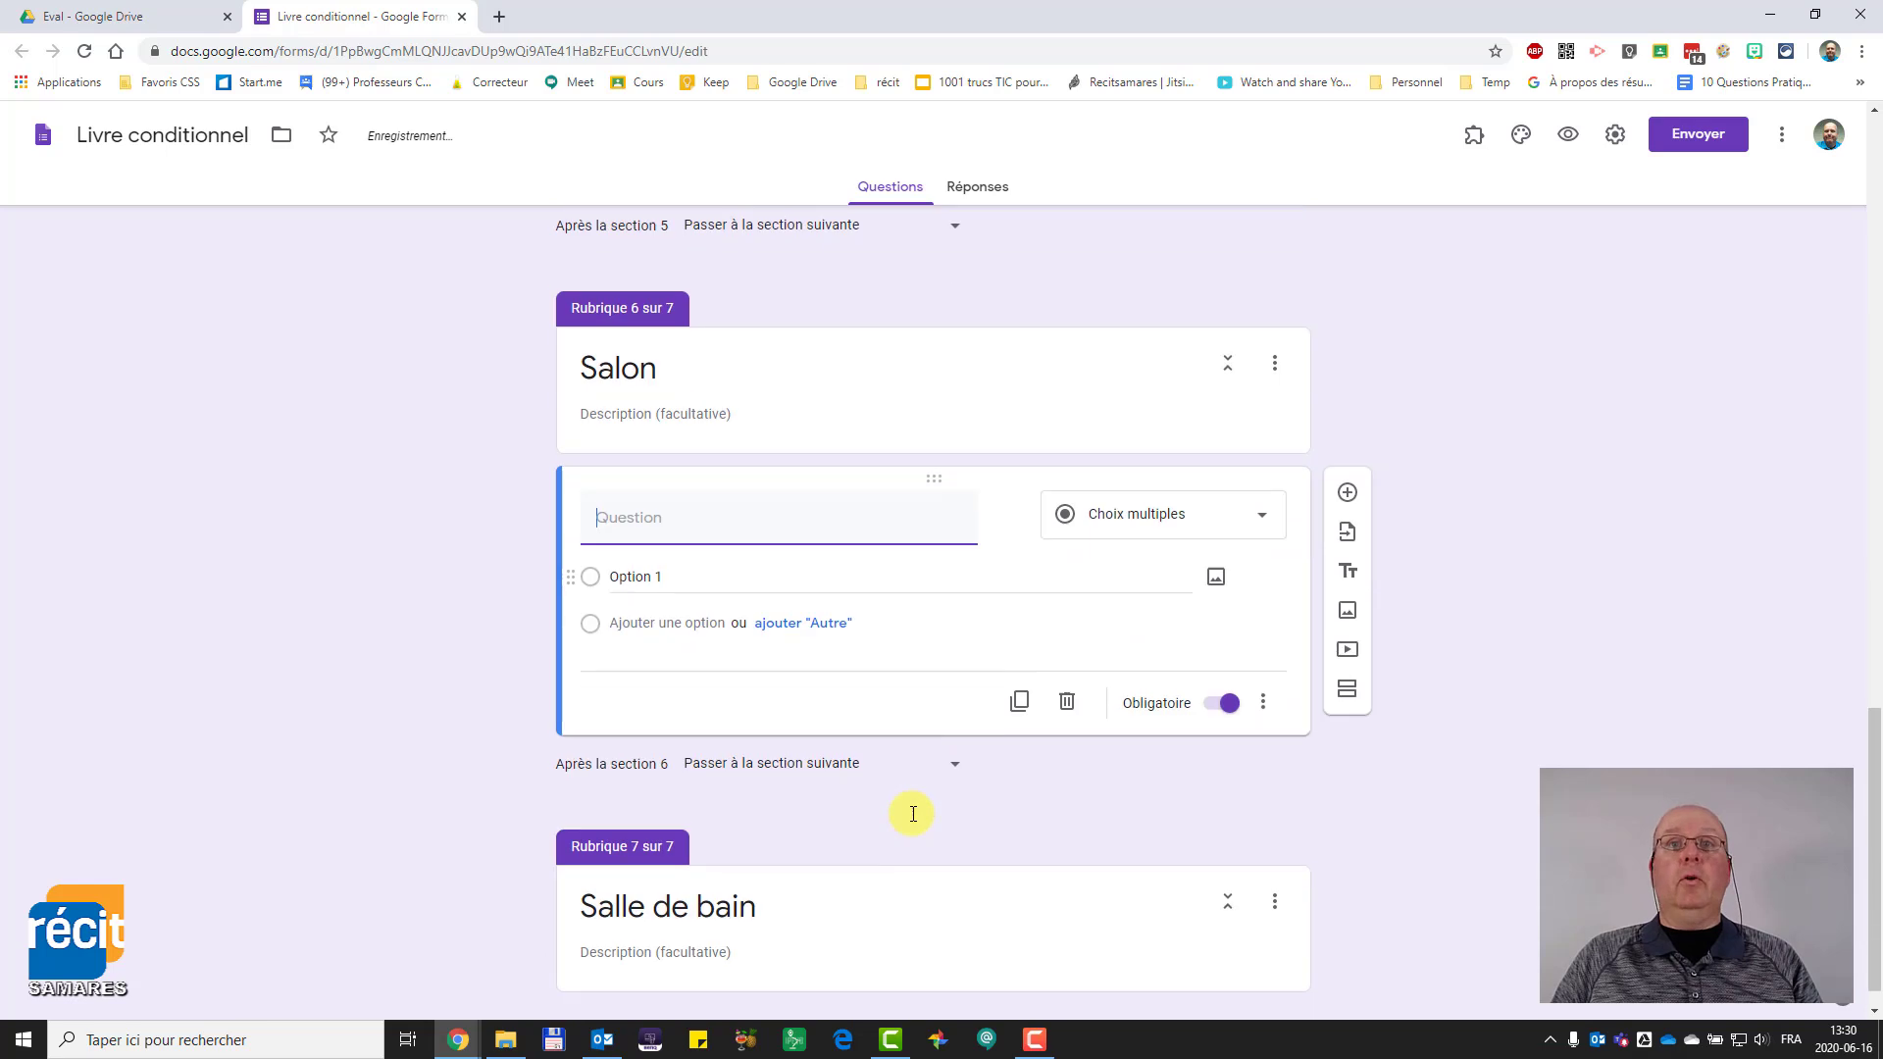
left_click(857, 880)
left_click(1346, 799)
- Enable going to a section based on the answer for the "Dans quelle direction... ?" question in the Début section
scroll(1017, 857, "up", 20)
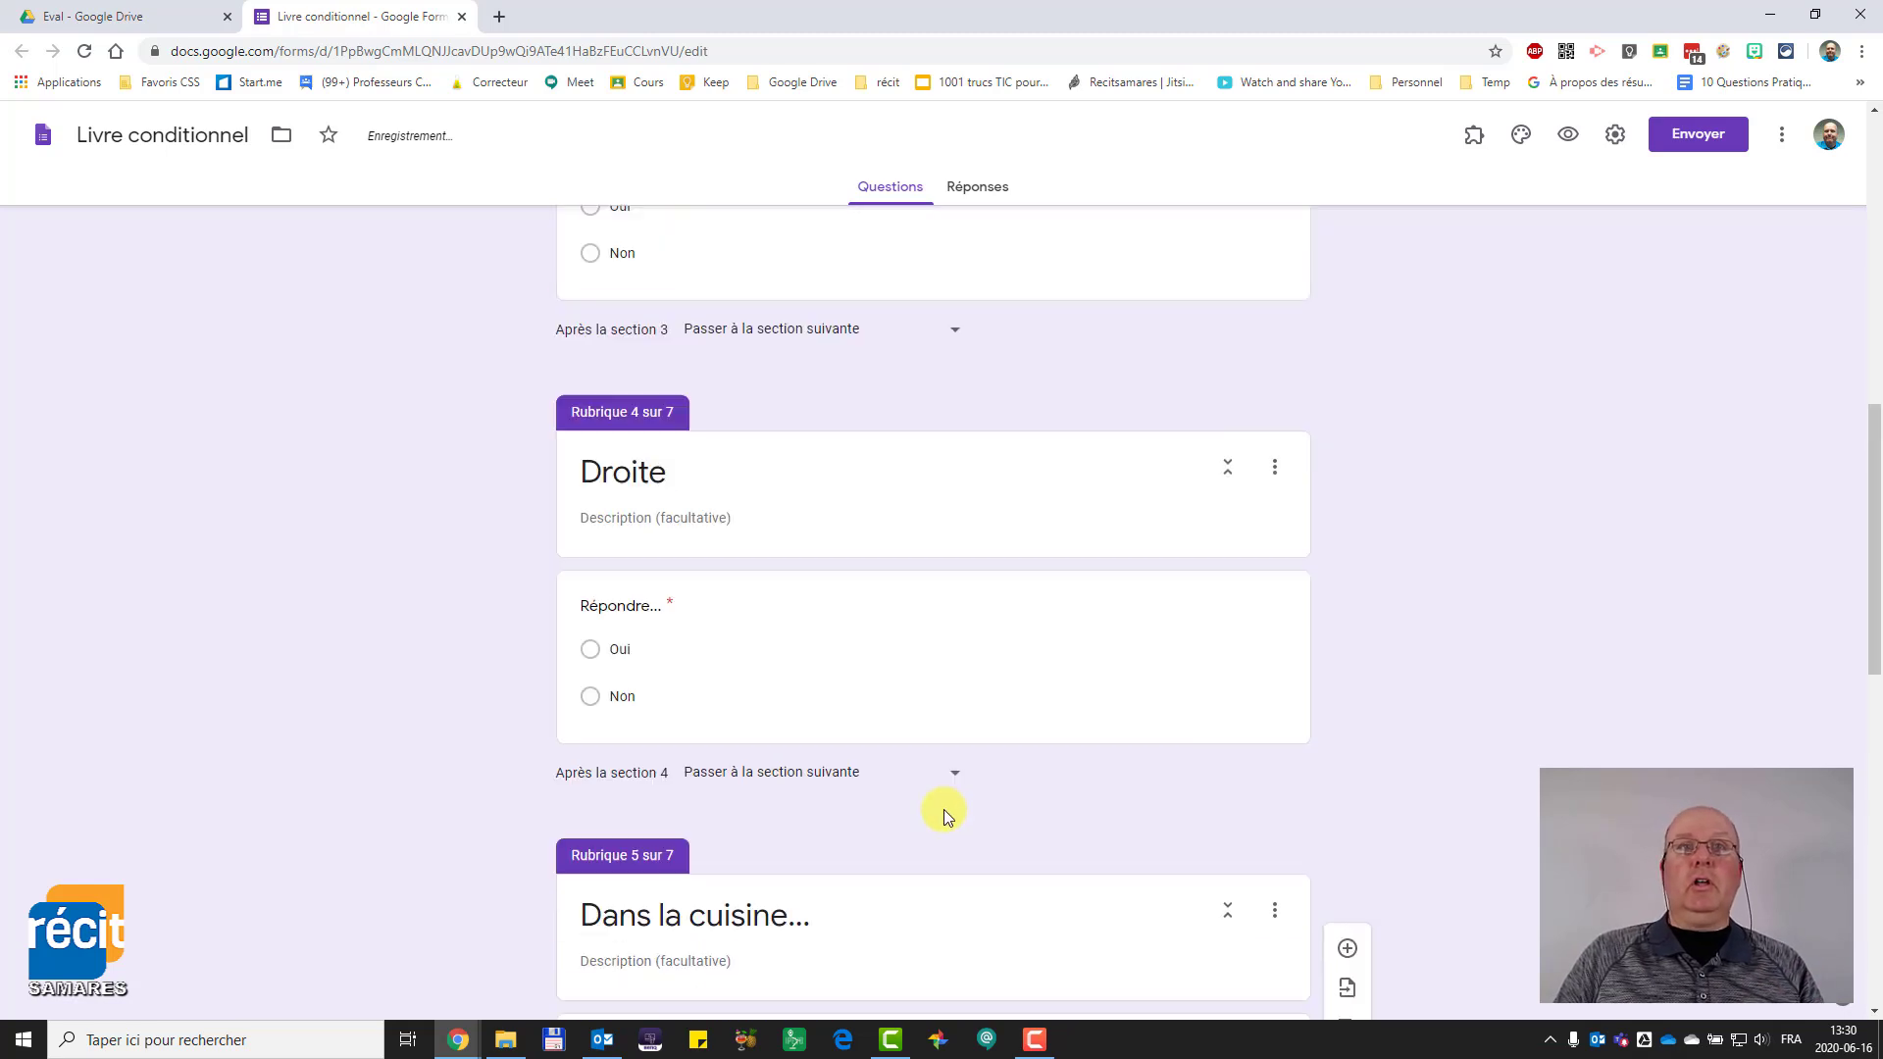
scroll(931, 812, "up", 1)
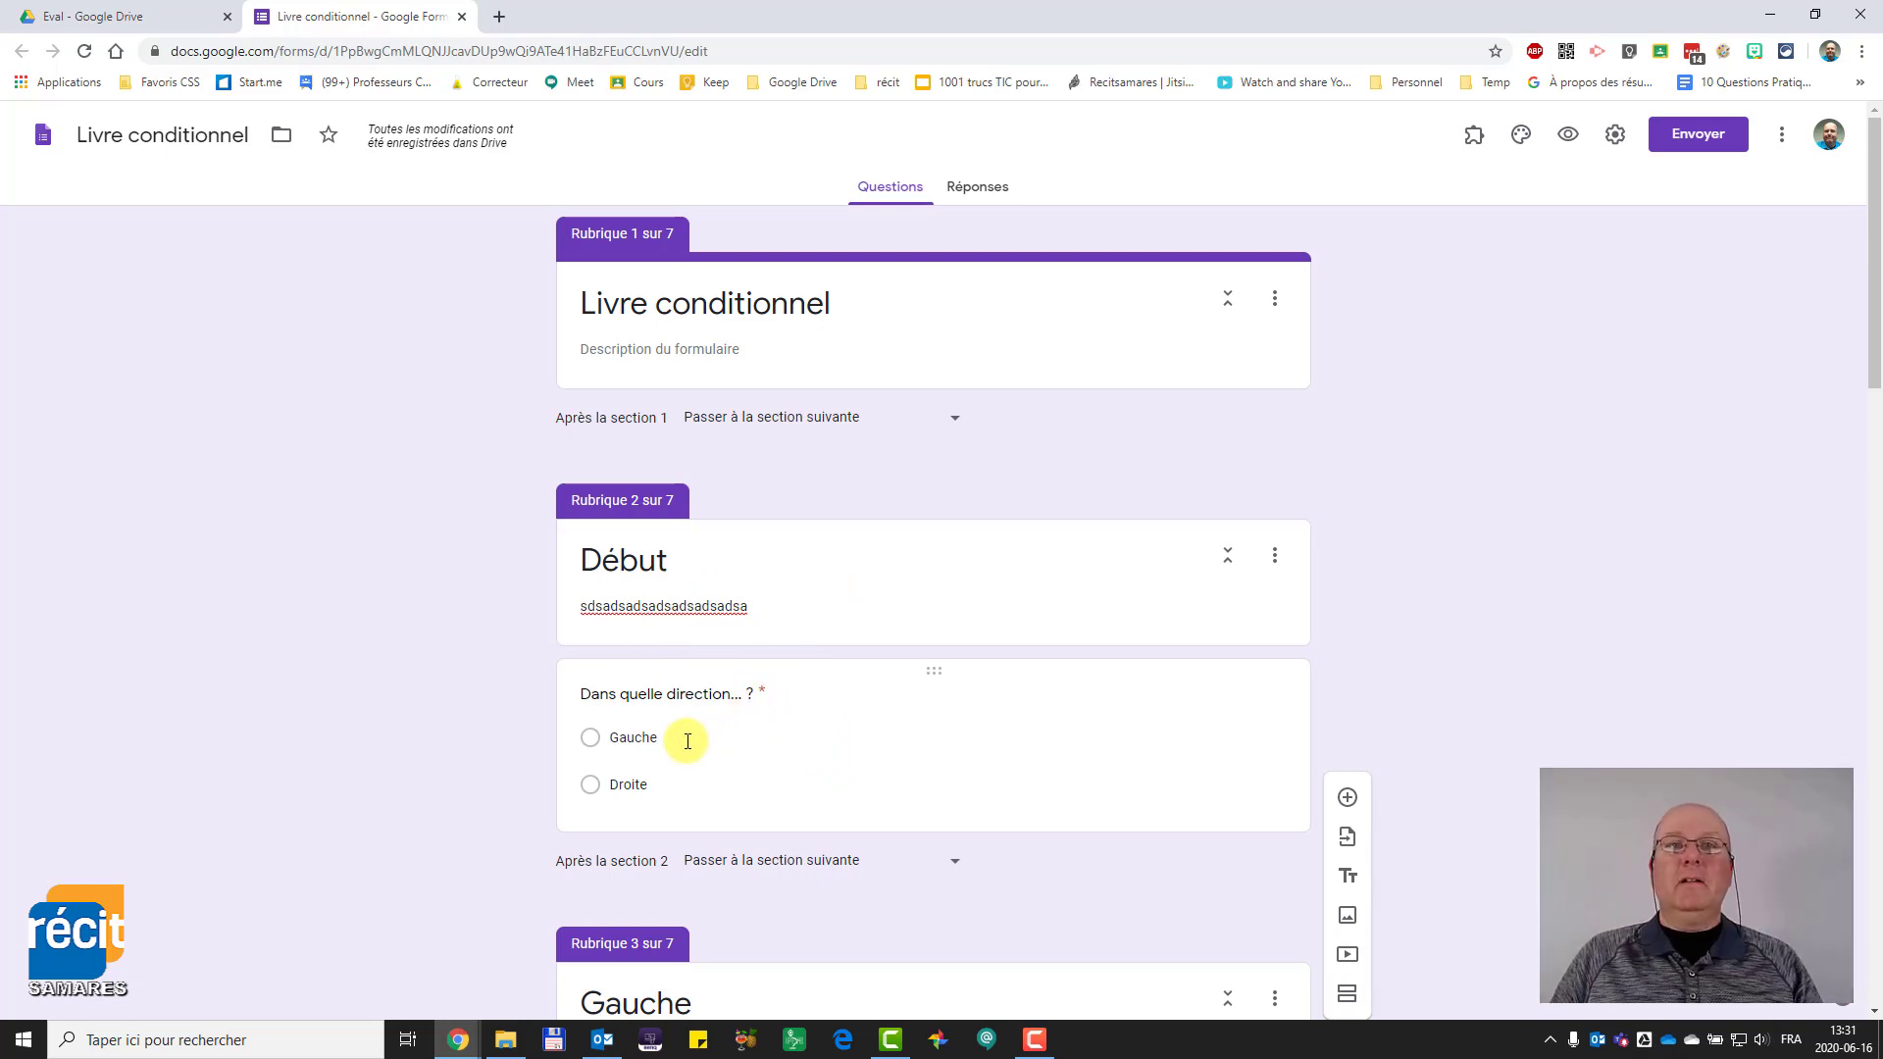
left_click(651, 736)
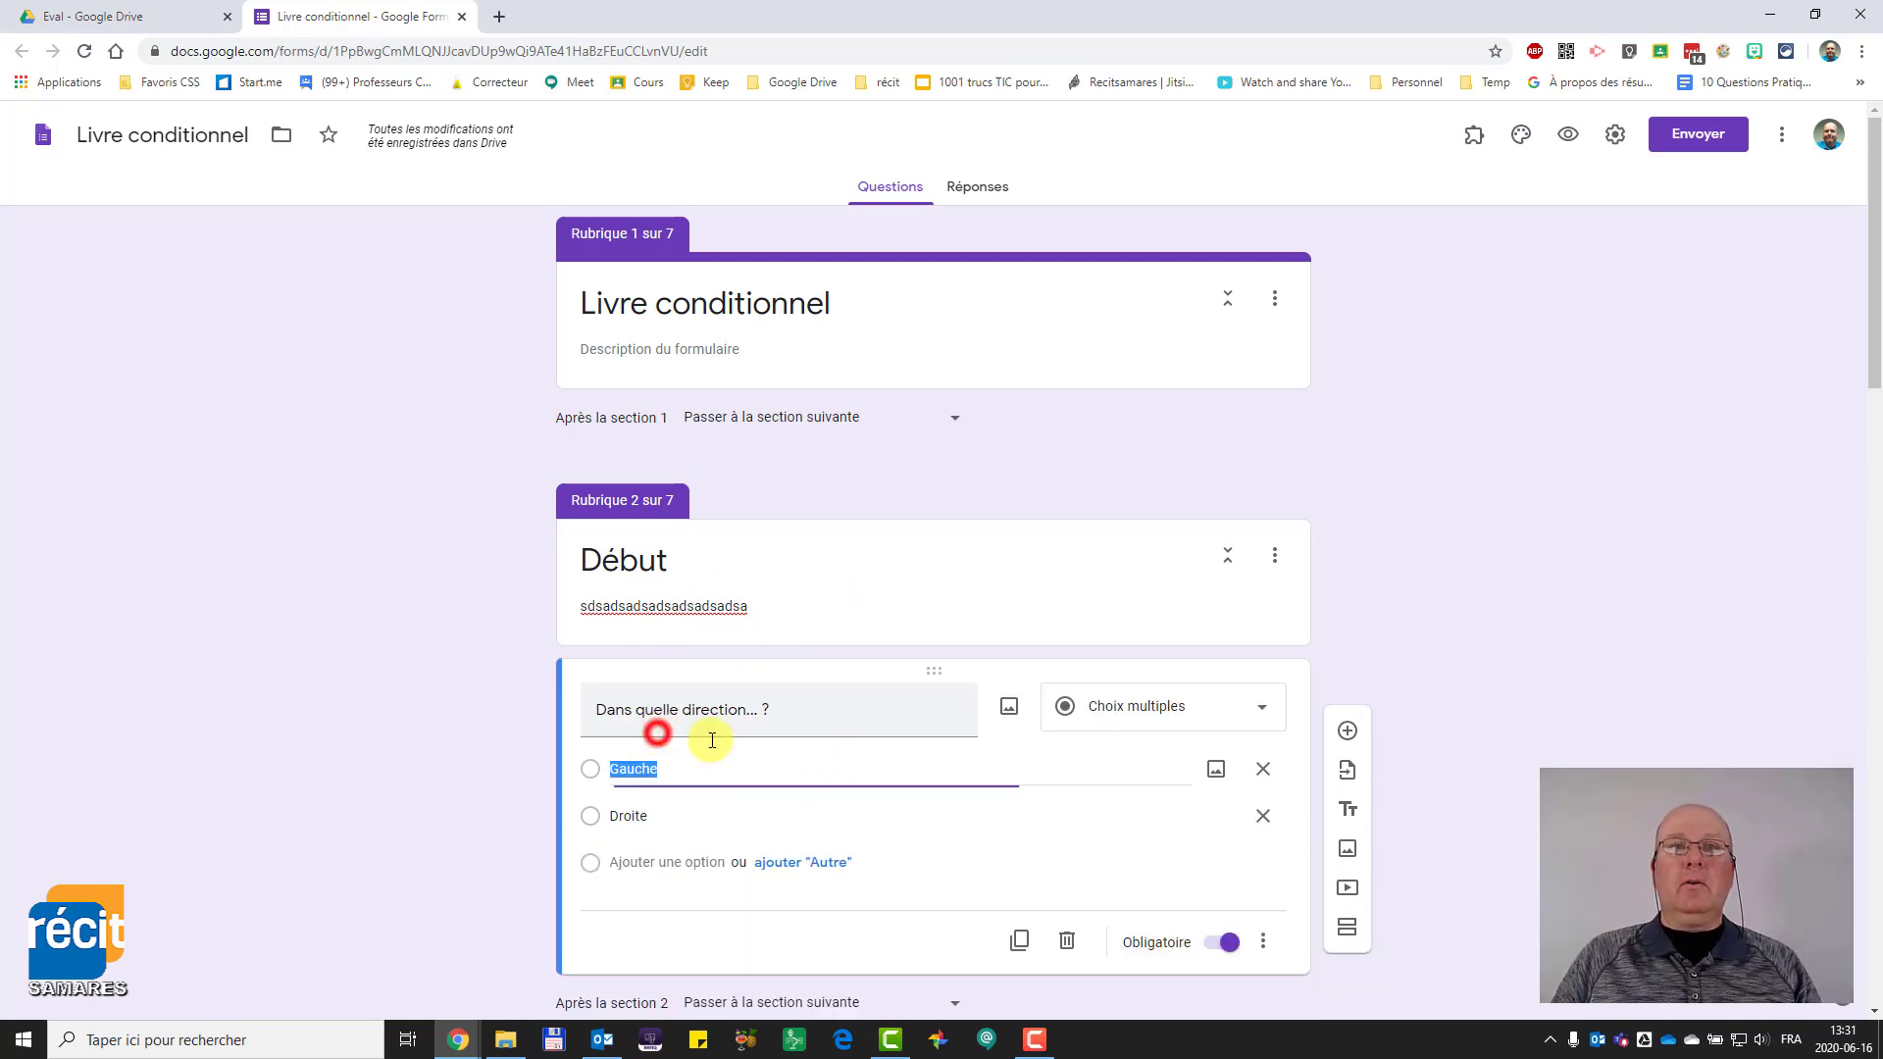
left_click(1265, 944)
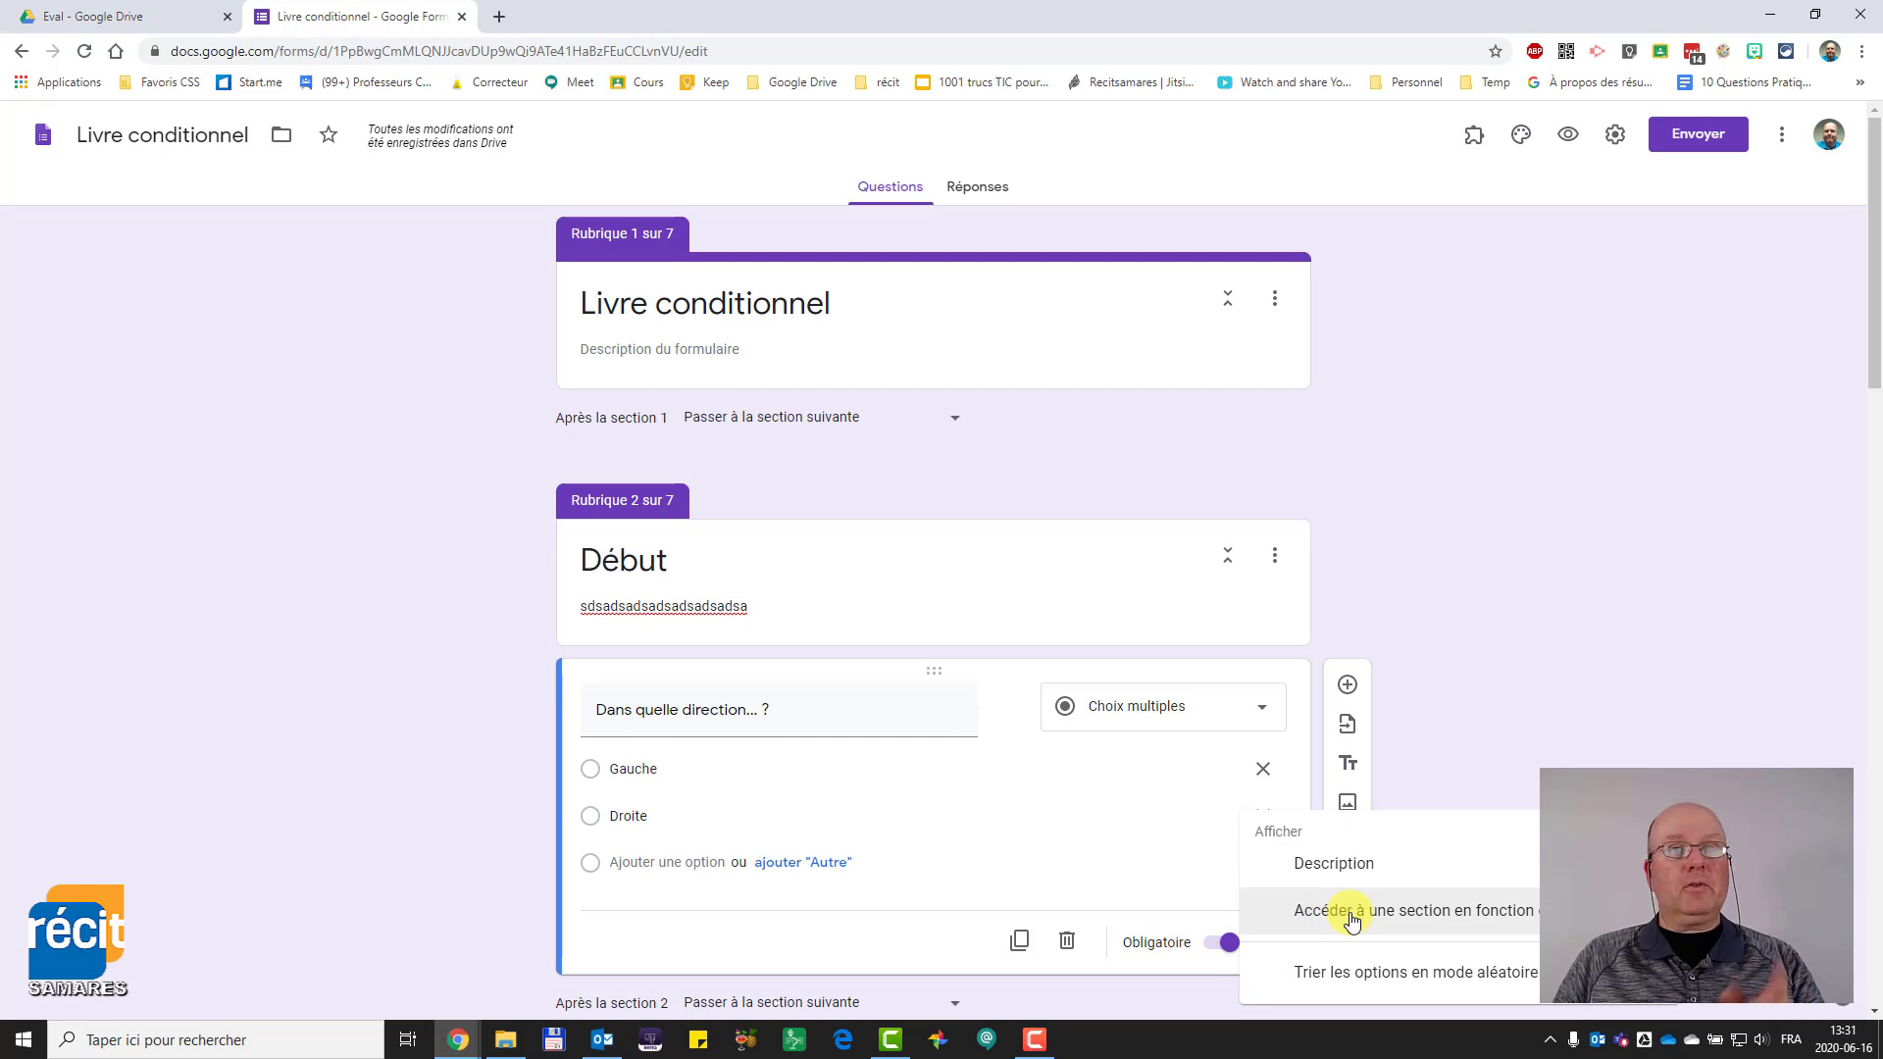
left_click(1351, 917)
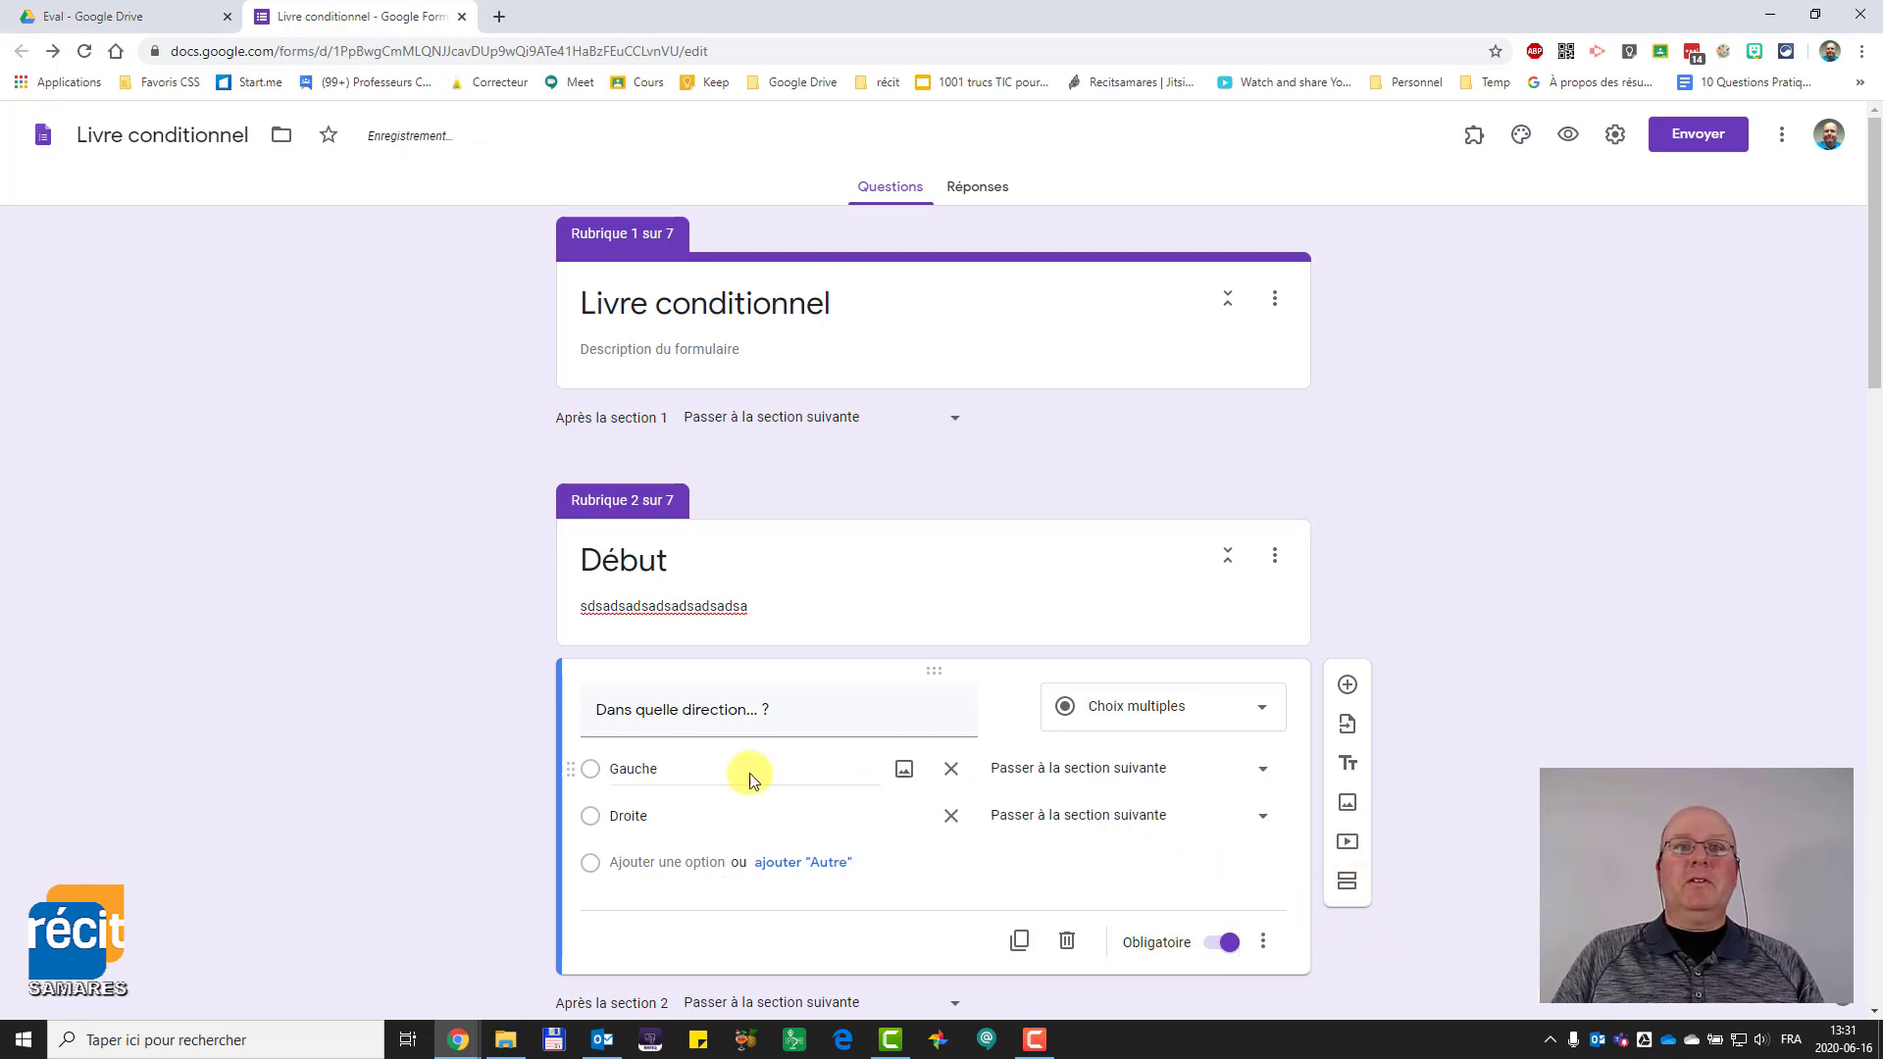
- Set the Gauche answer of the direction question to lead to page 3 (Gauche)
scroll(870, 715, "down", 4)
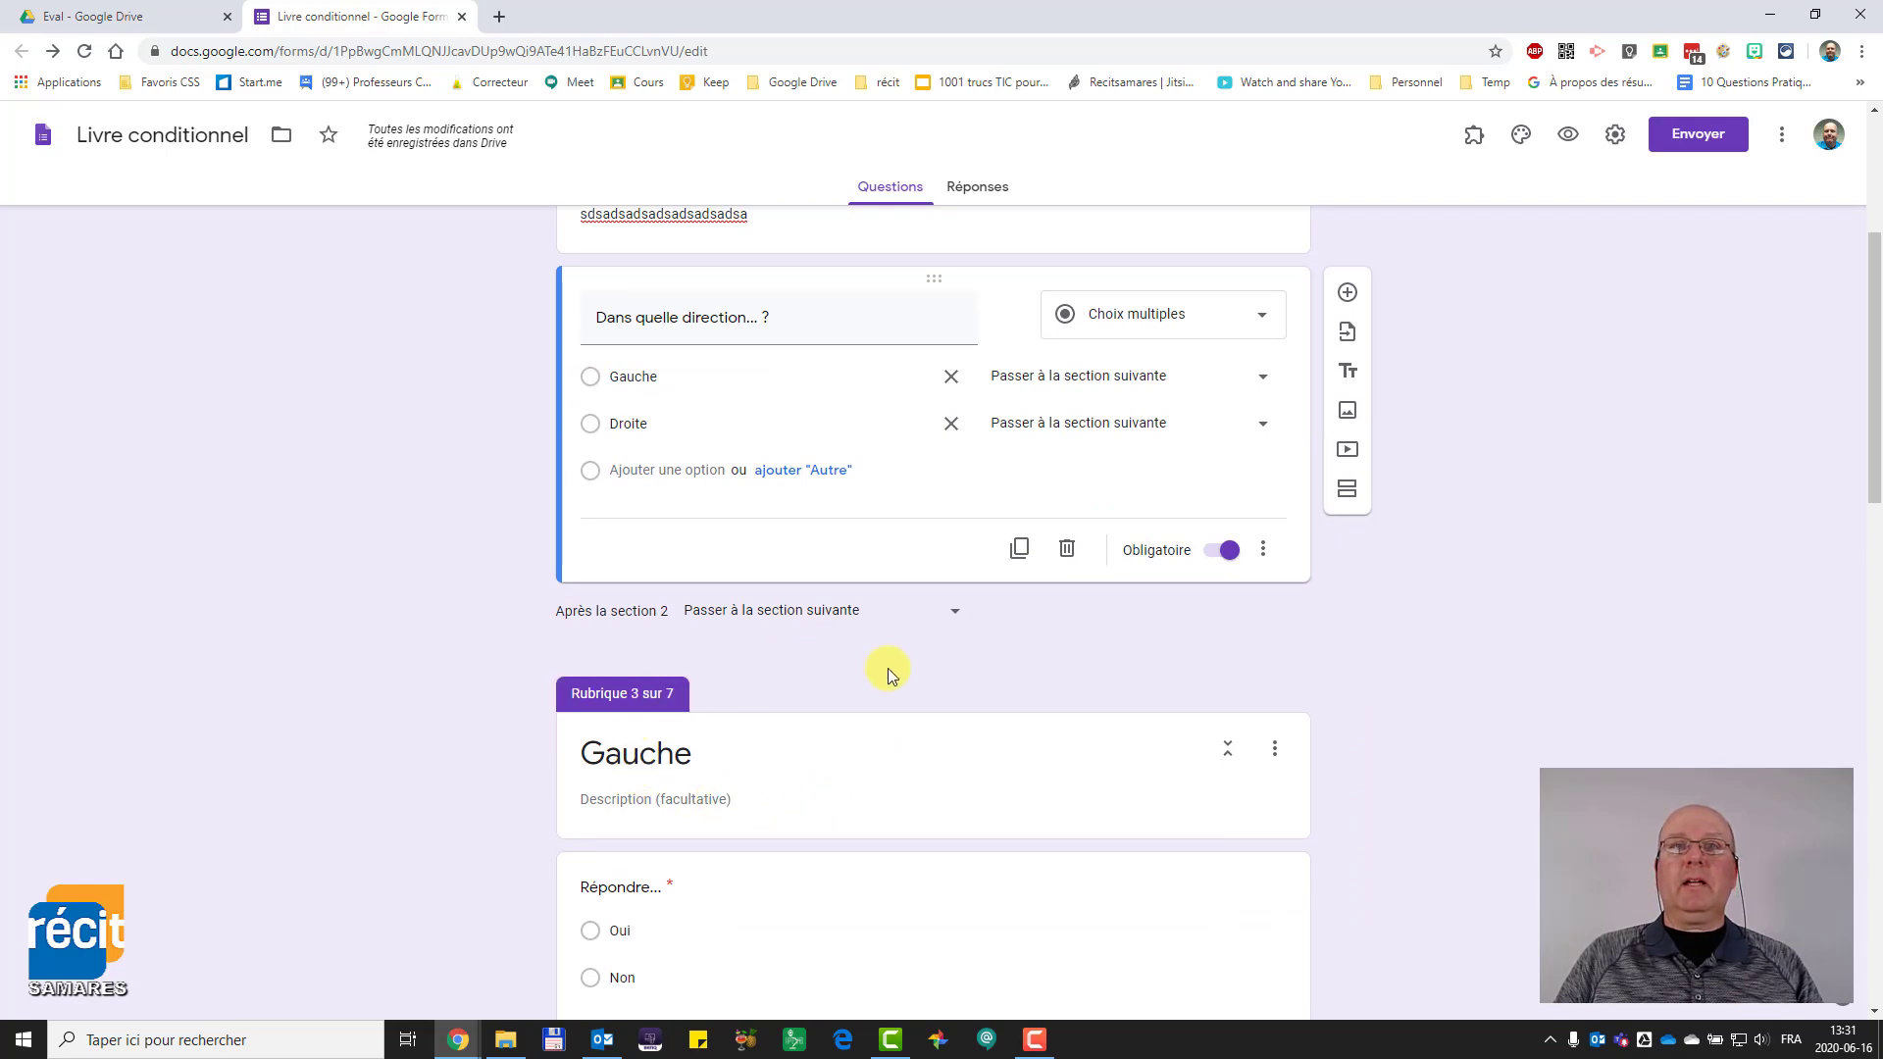
scroll(881, 675, "up", 3)
left_click(1145, 678)
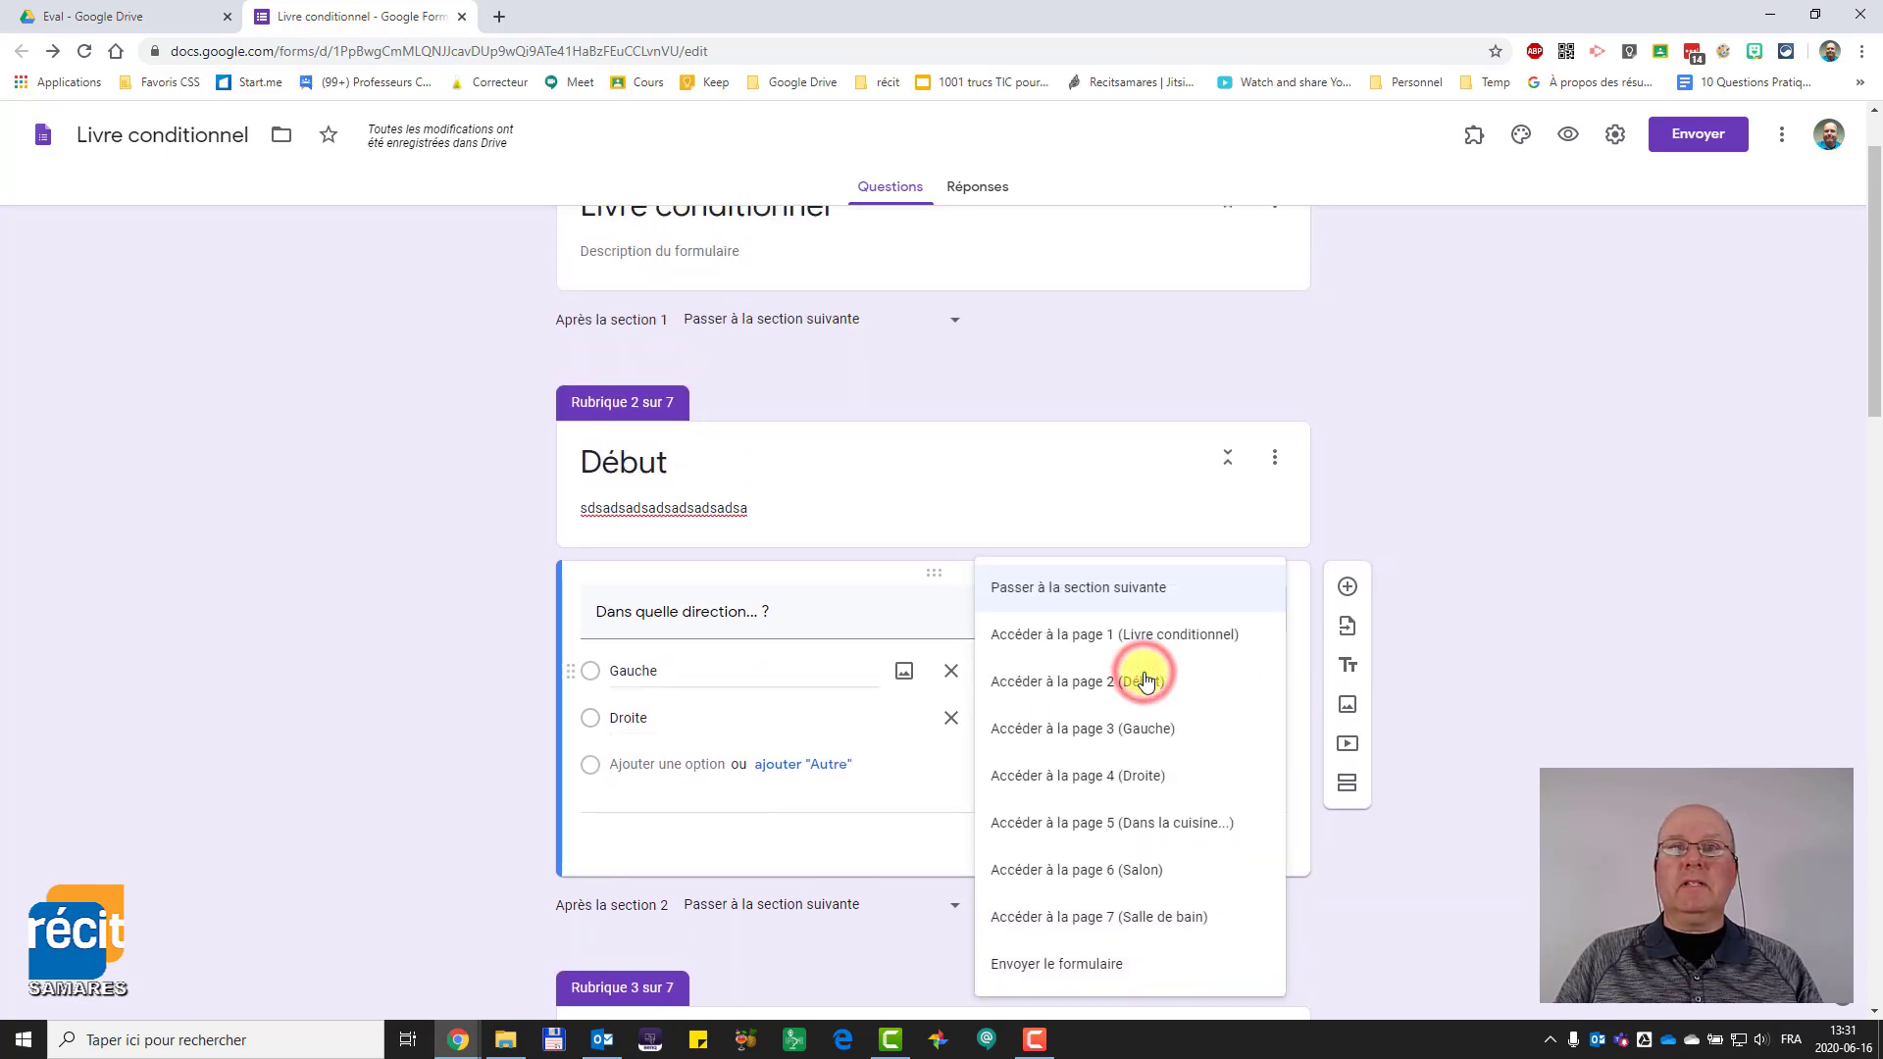
left_click(1138, 730)
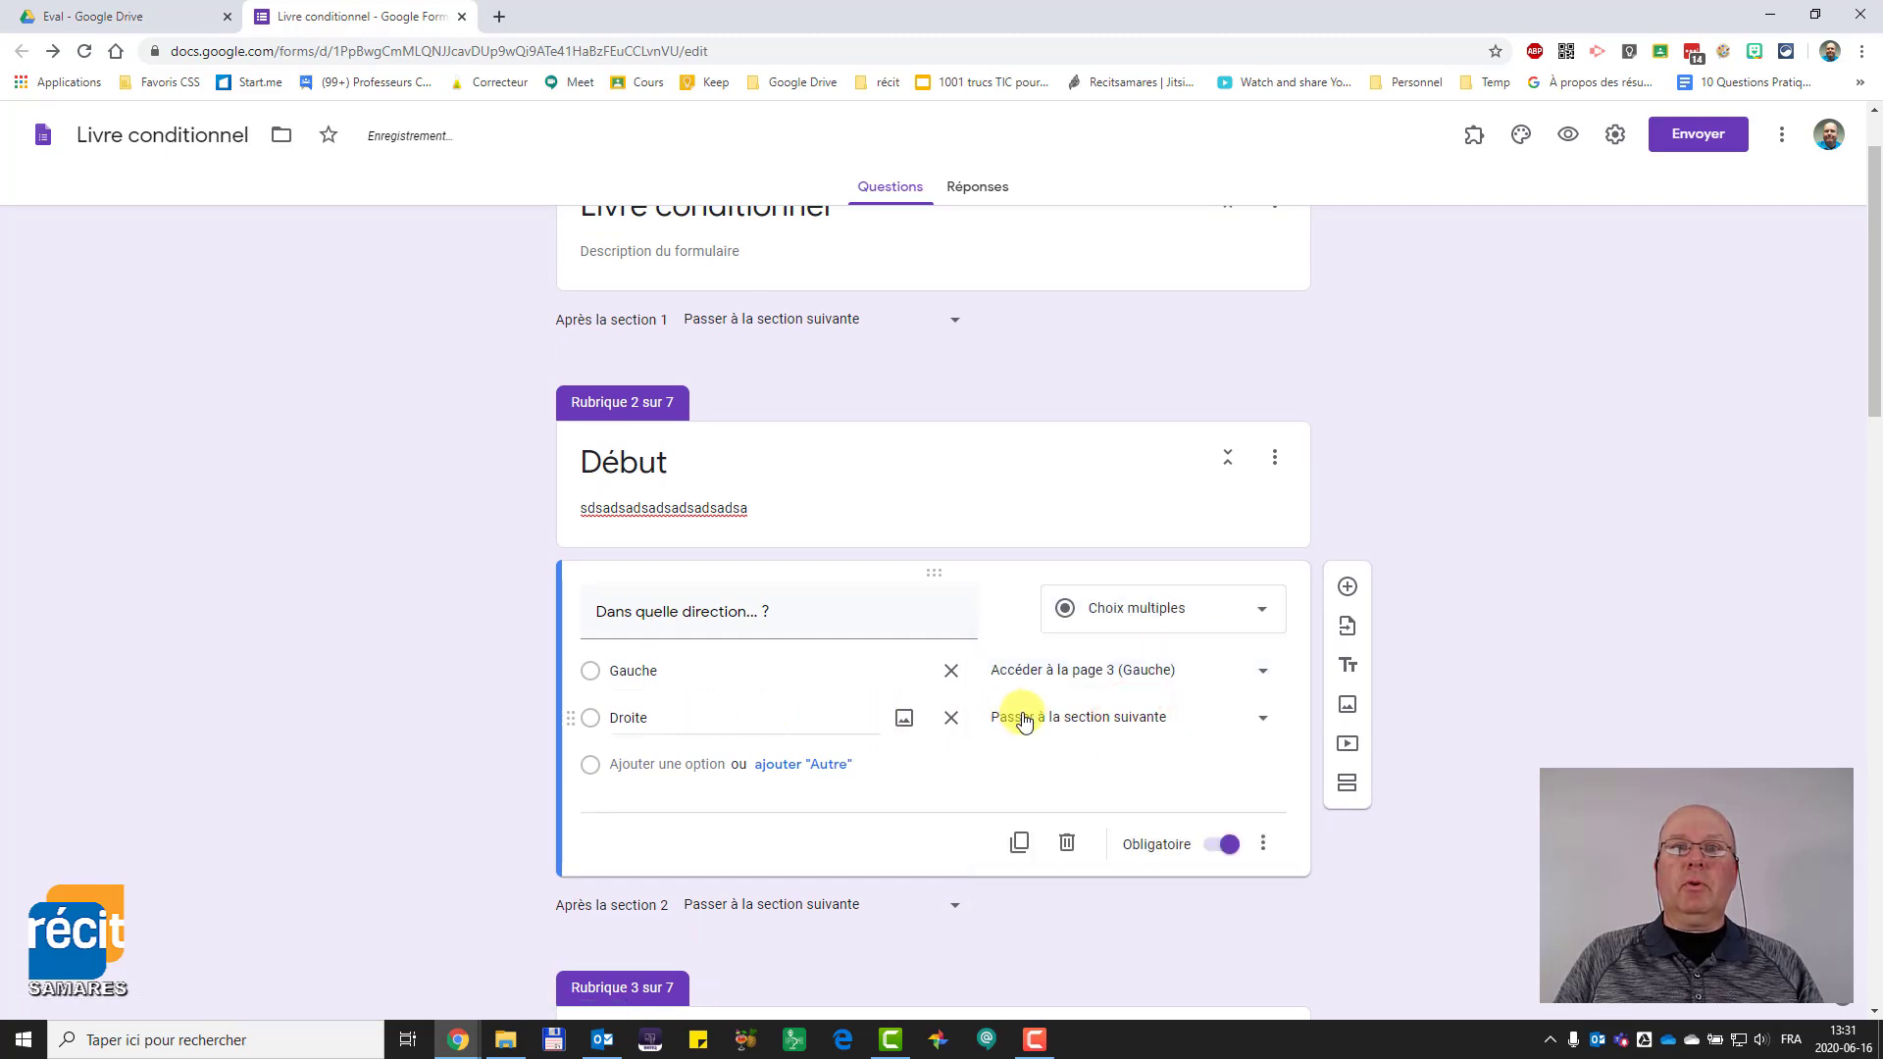
- Set the Droite answer of the direction question to lead to page 4 (Droite)
left_click(1025, 722)
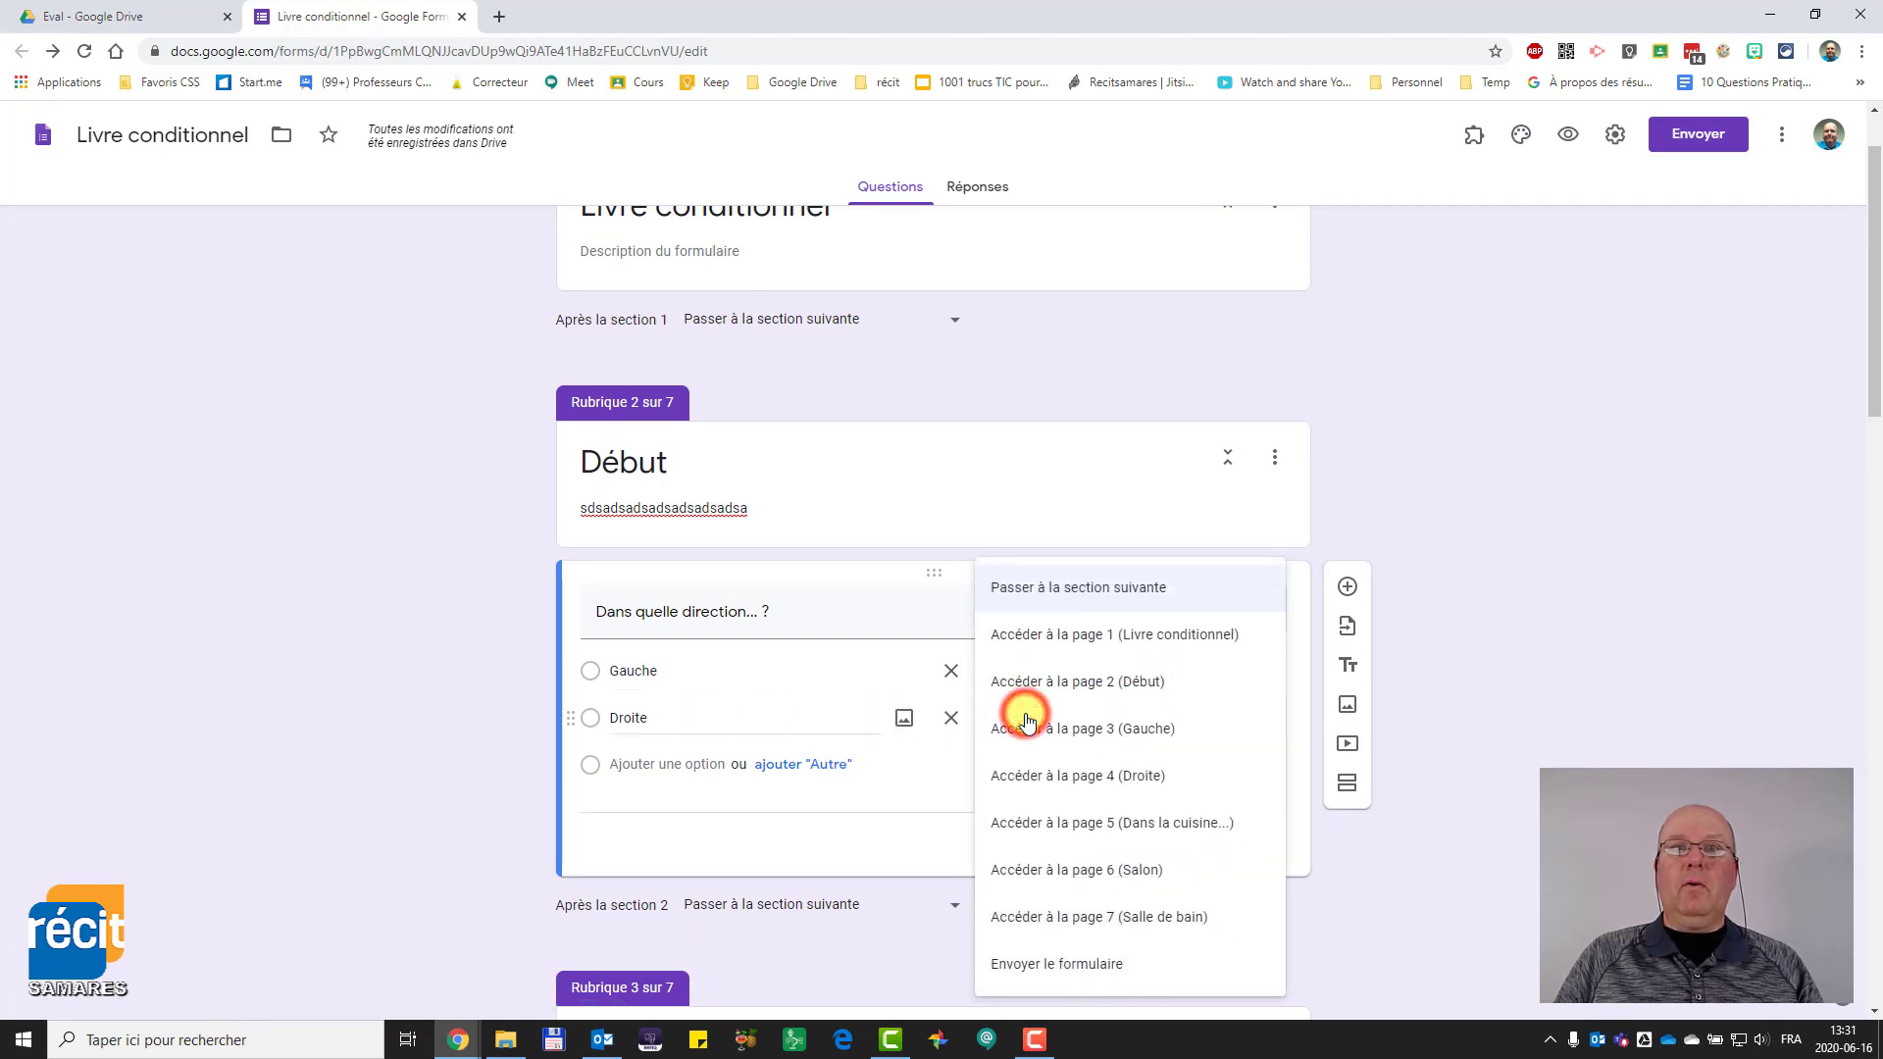
left_click(1064, 775)
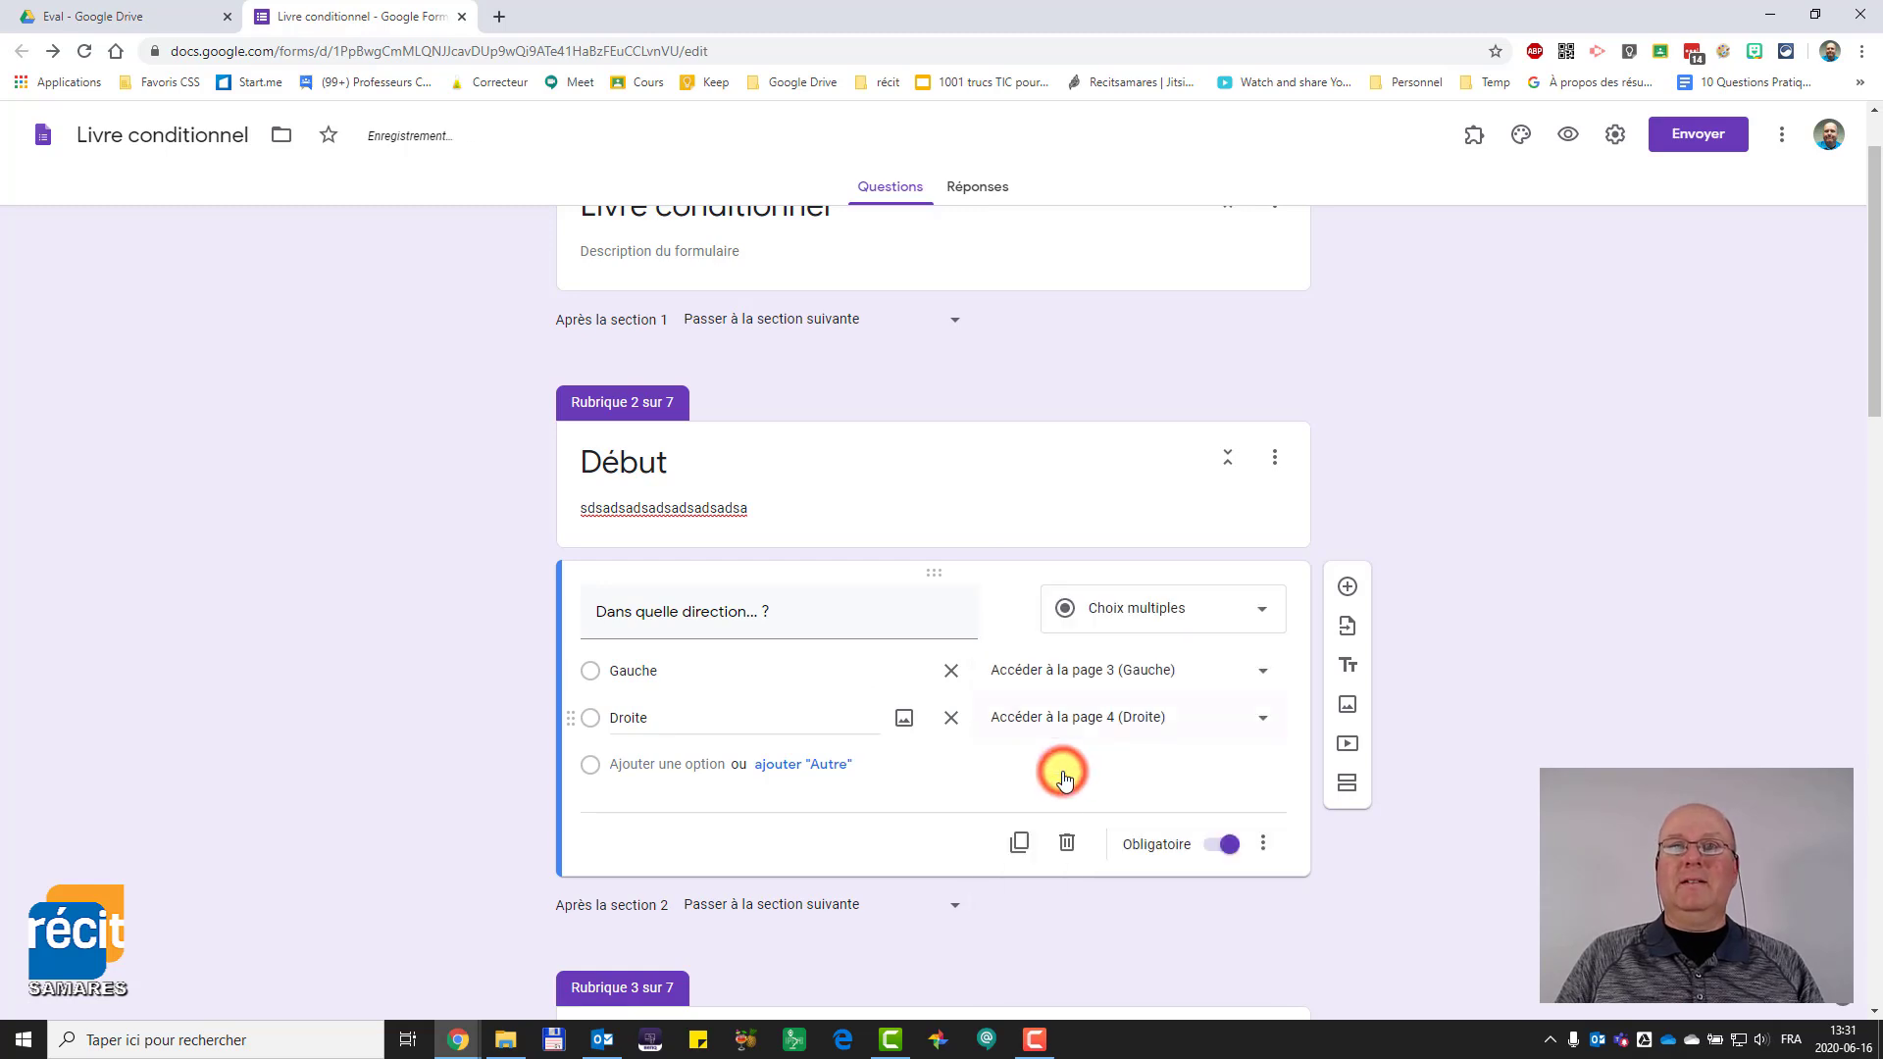
- Enable going to a section based on the answer for the "Répondre..." question in the Gauche section
scroll(1063, 770, "down", 4)
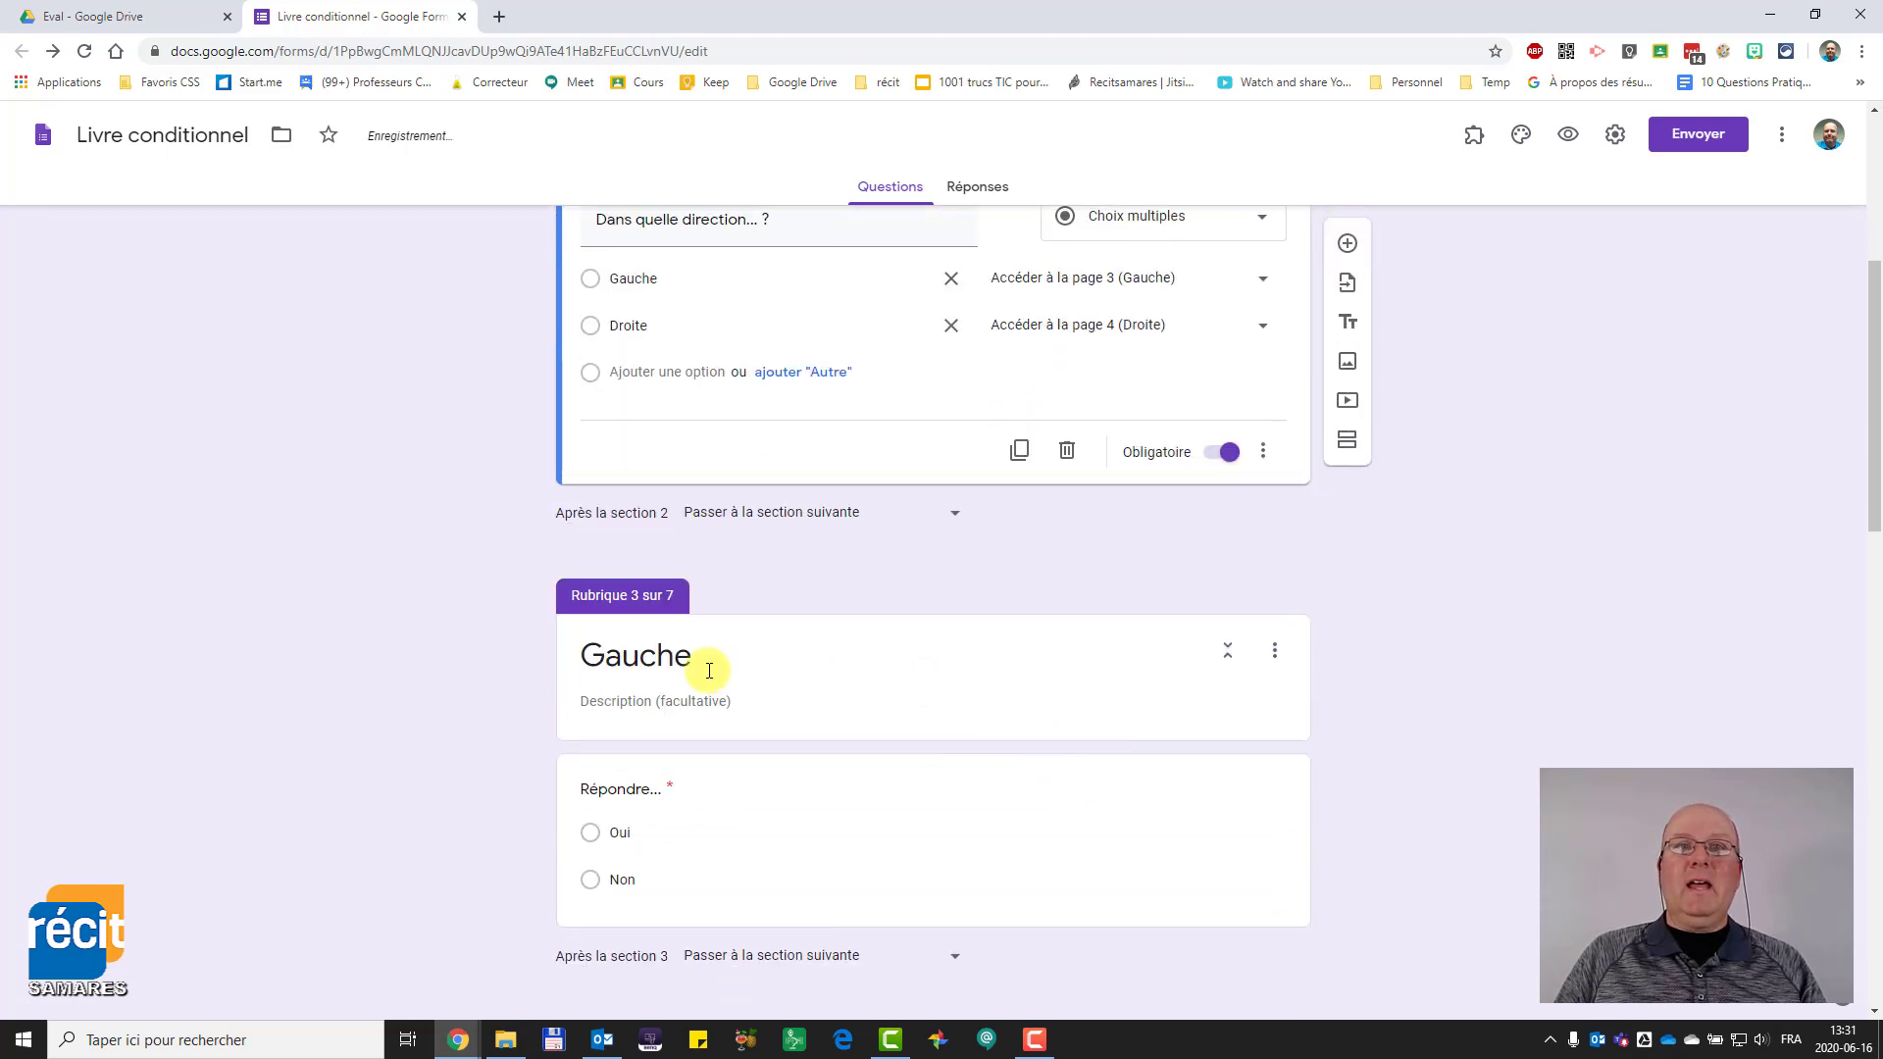
scroll(706, 673, "down", 3)
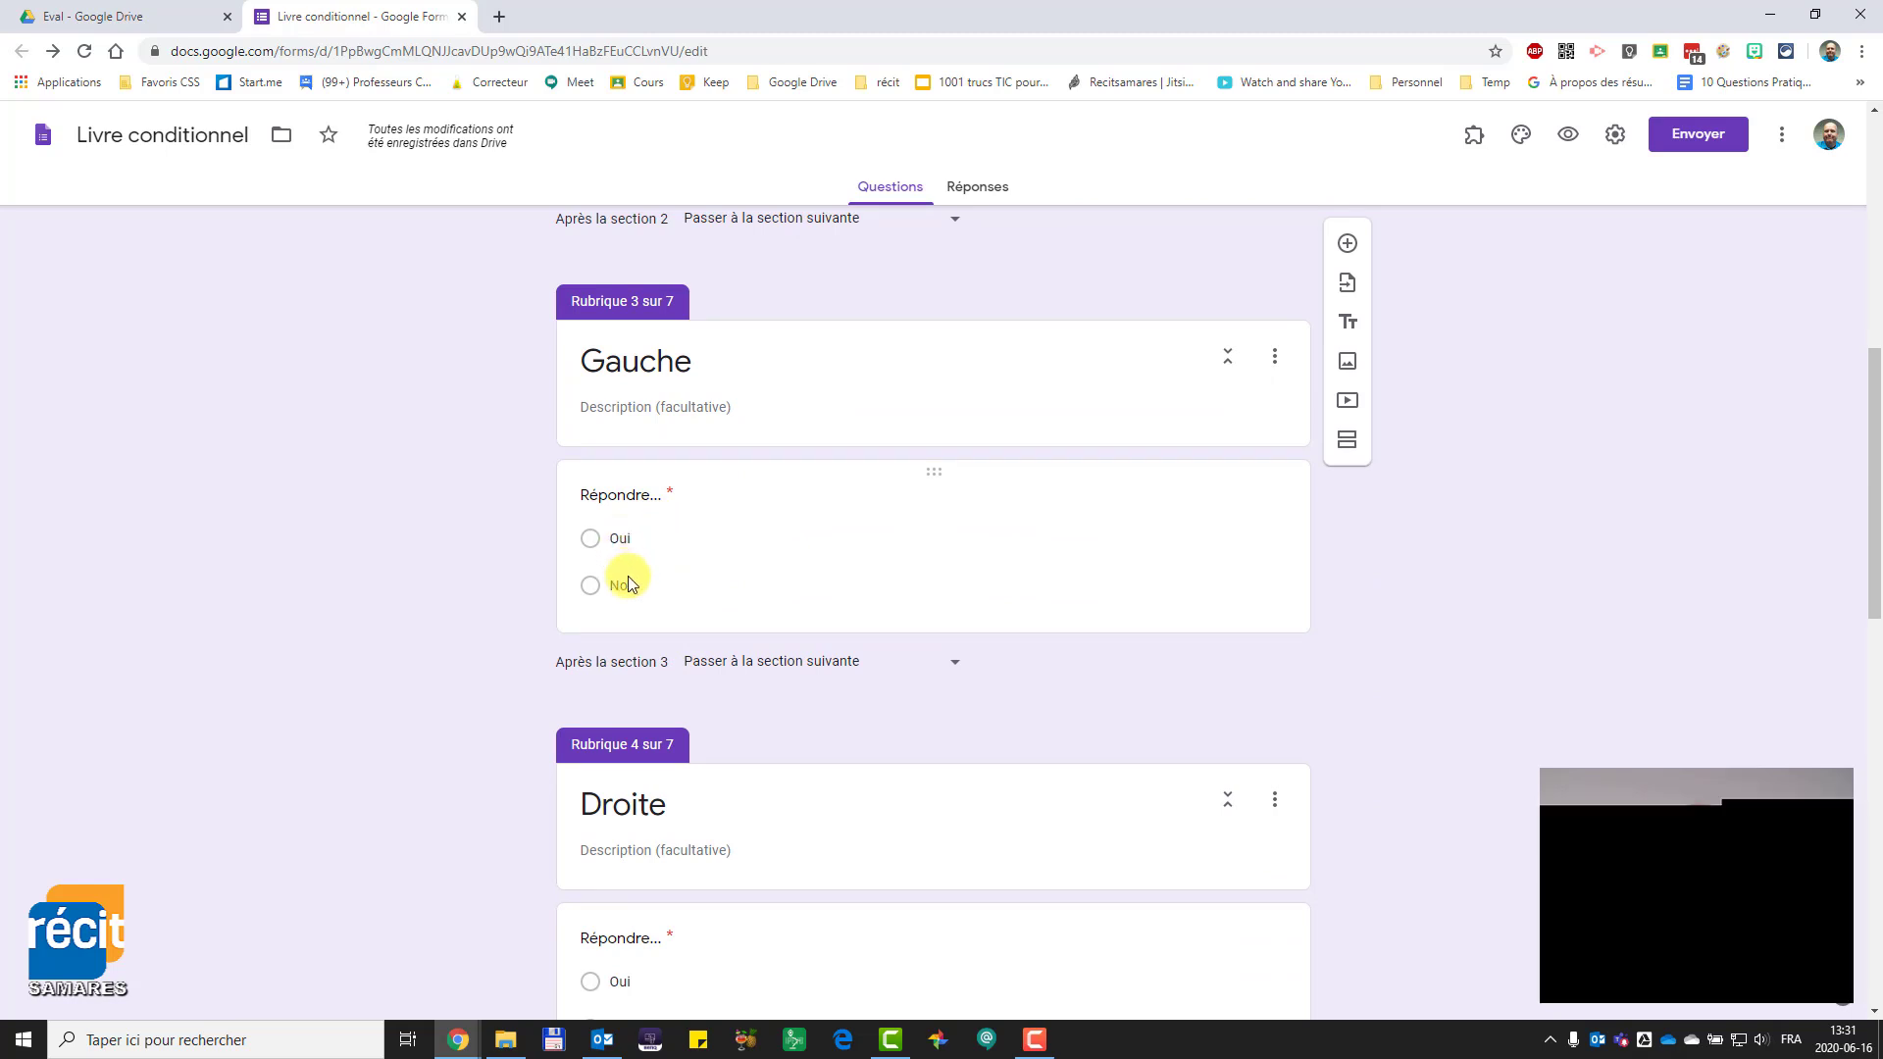
left_click(827, 545)
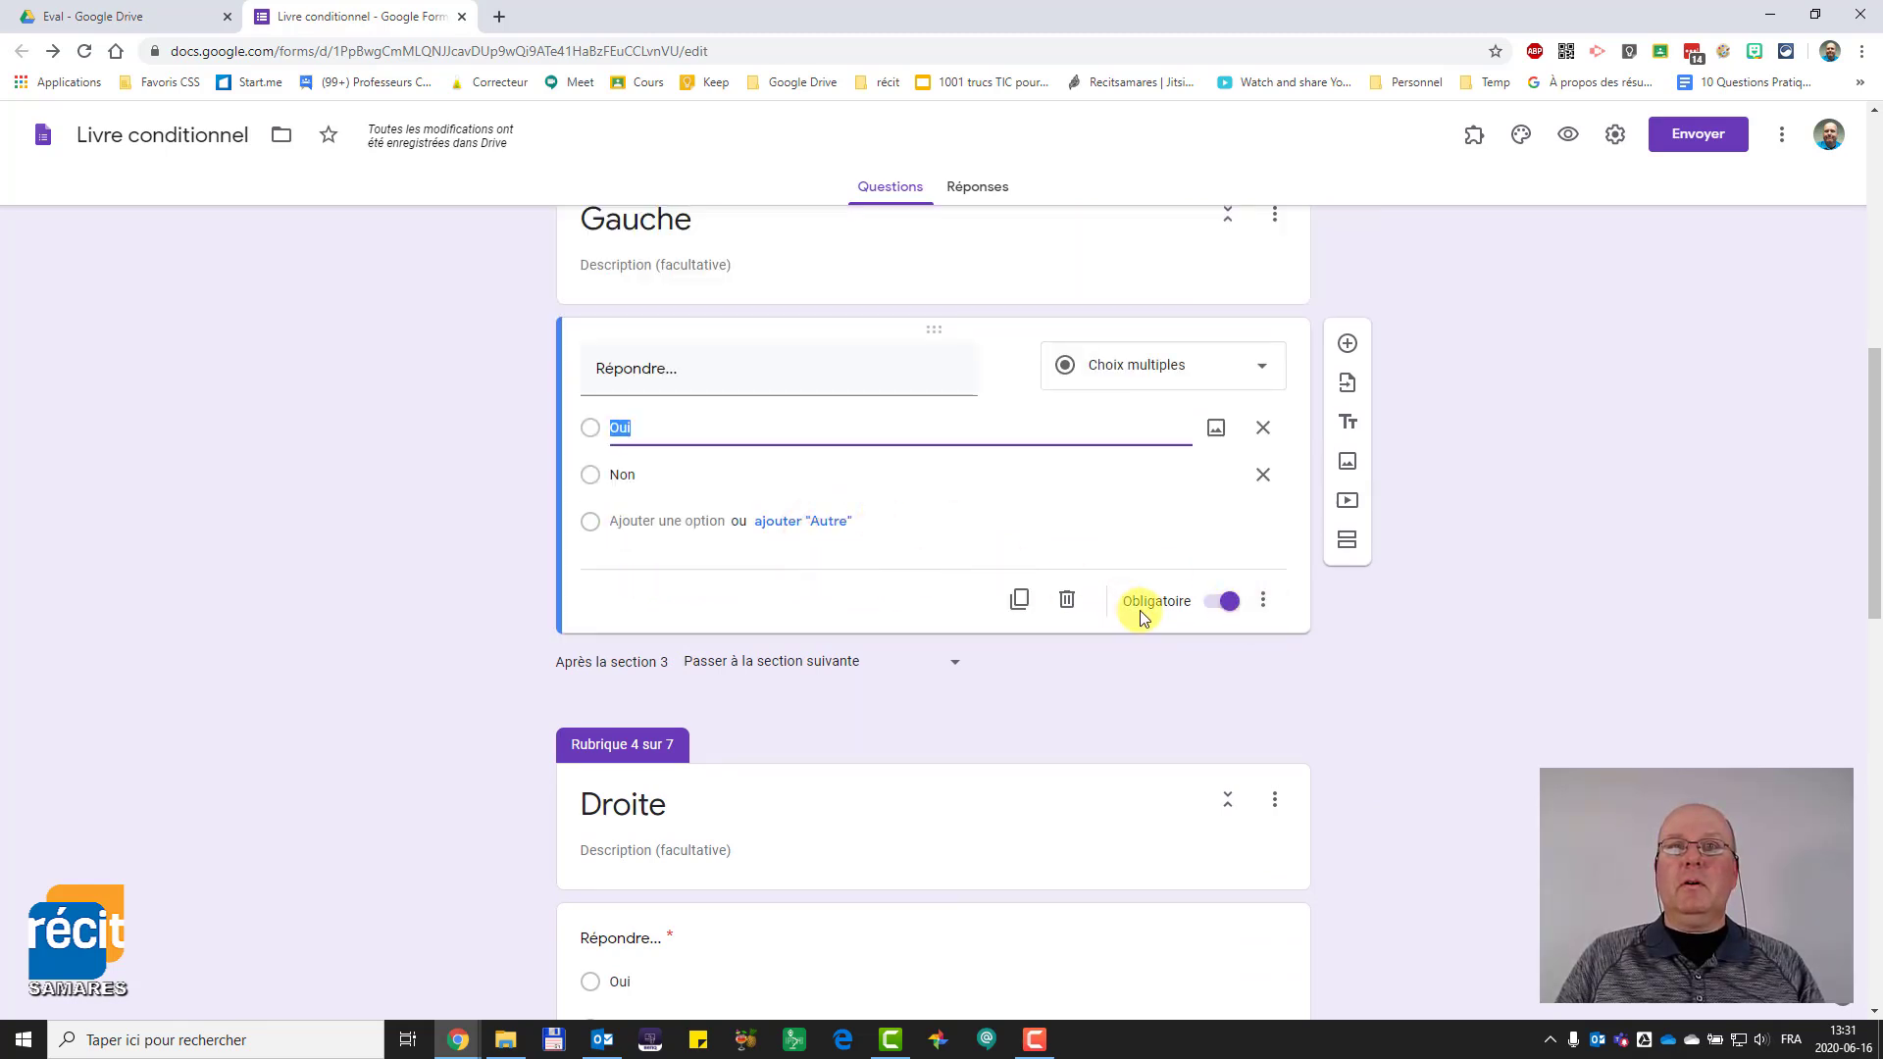
left_click(1263, 608)
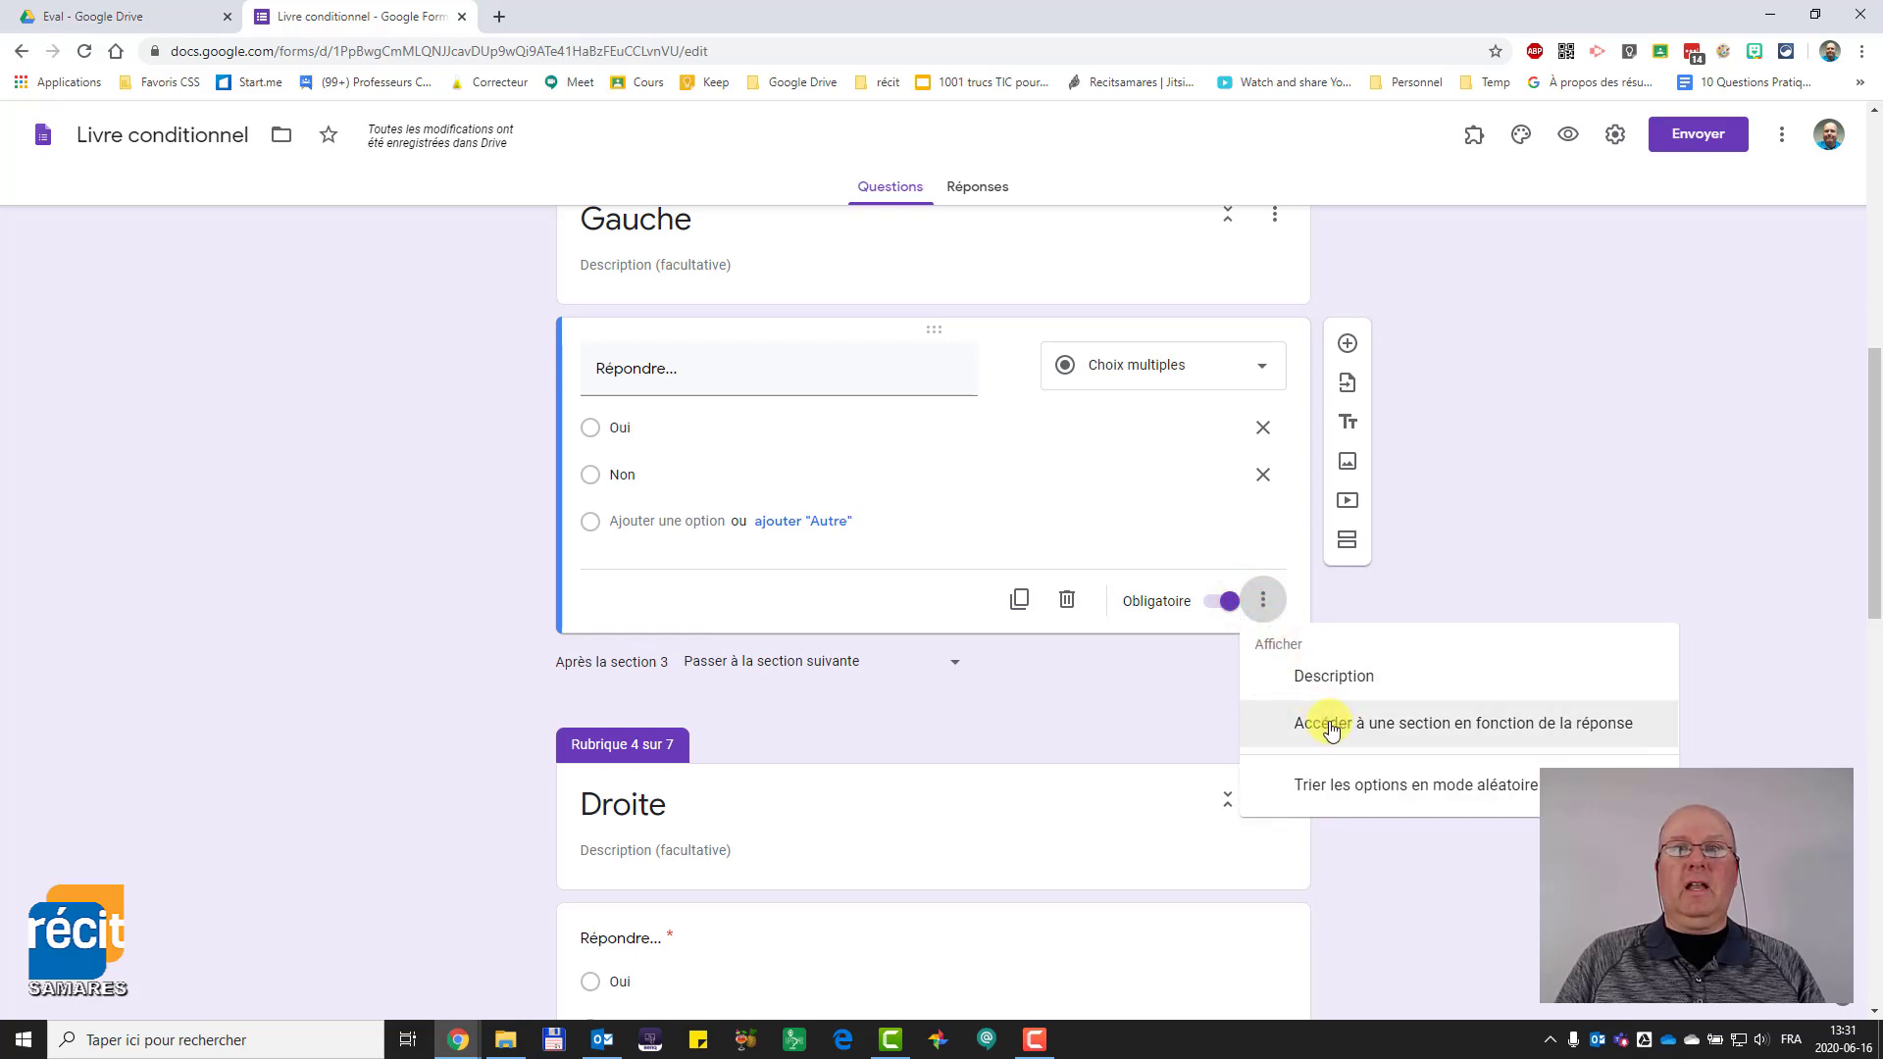
left_click(1330, 726)
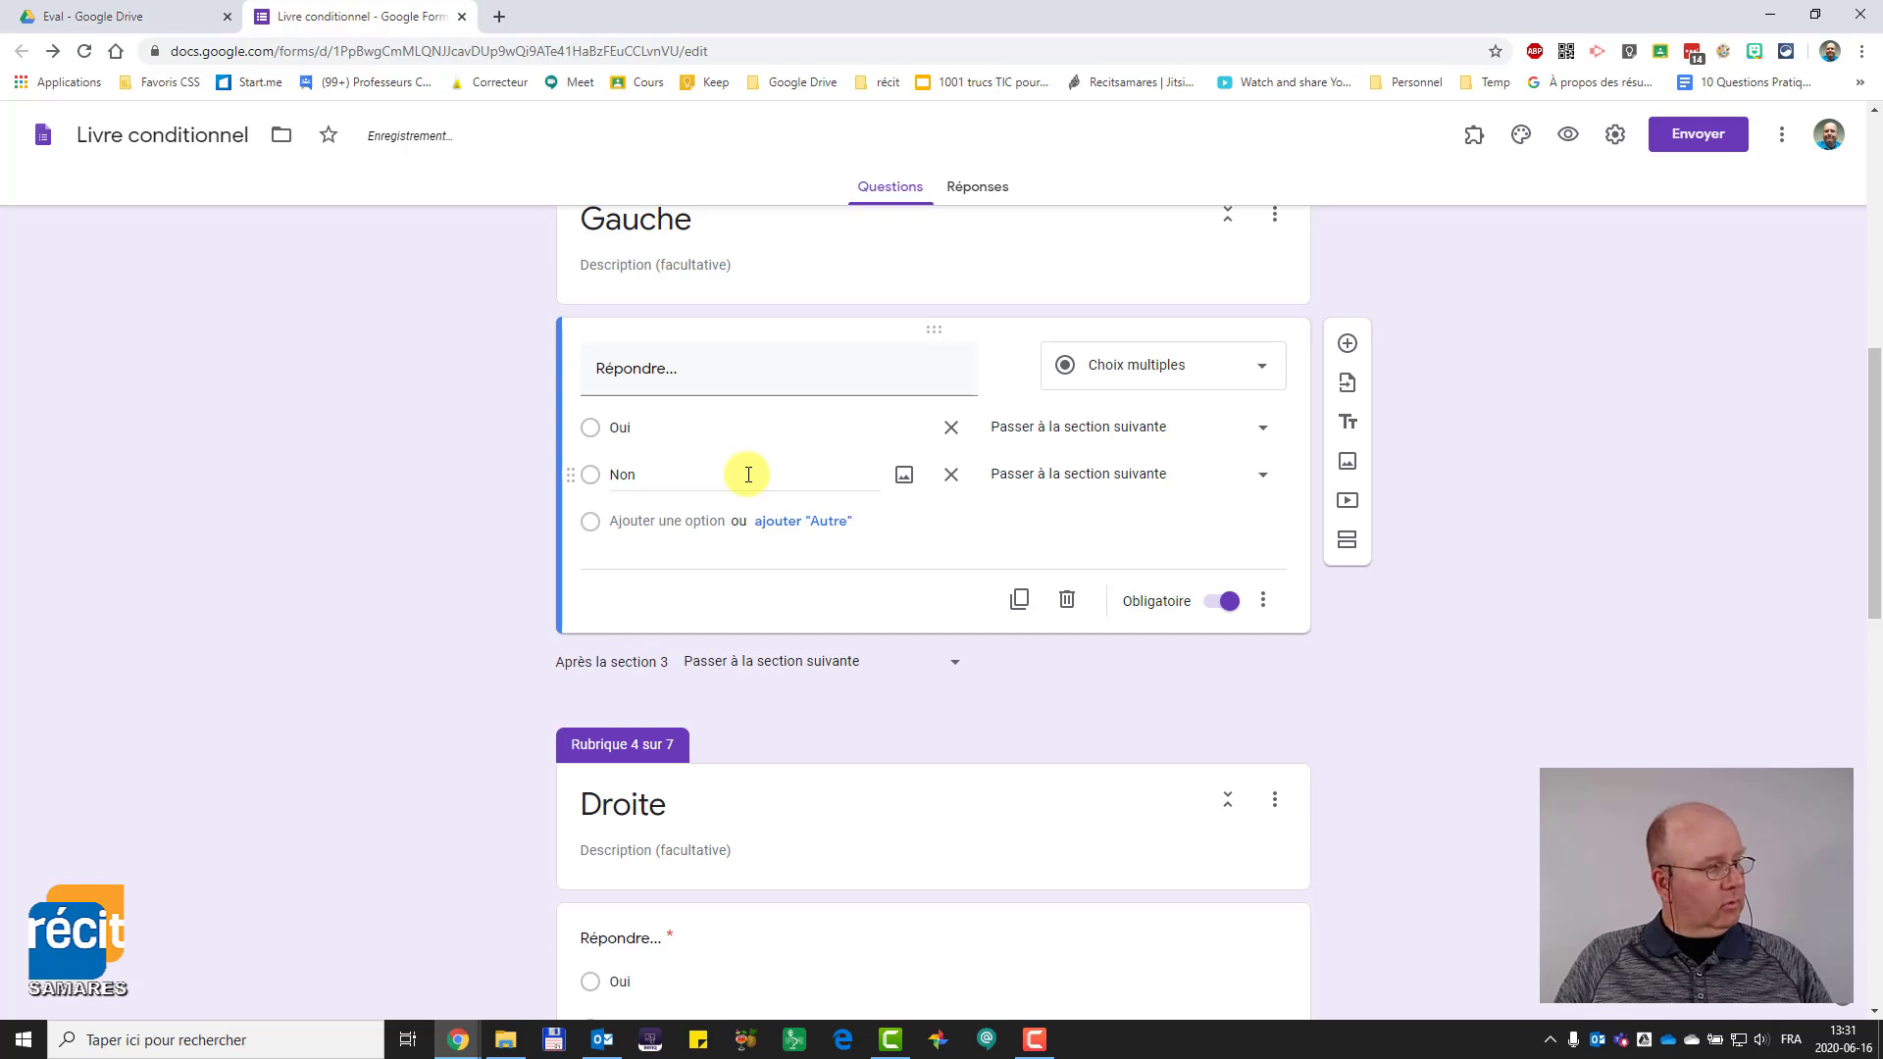
- In the Gauche question, make Oui lead to page 5 (Dans la cuisine...) and Non to page 6 (Salon)
left_click(1158, 430)
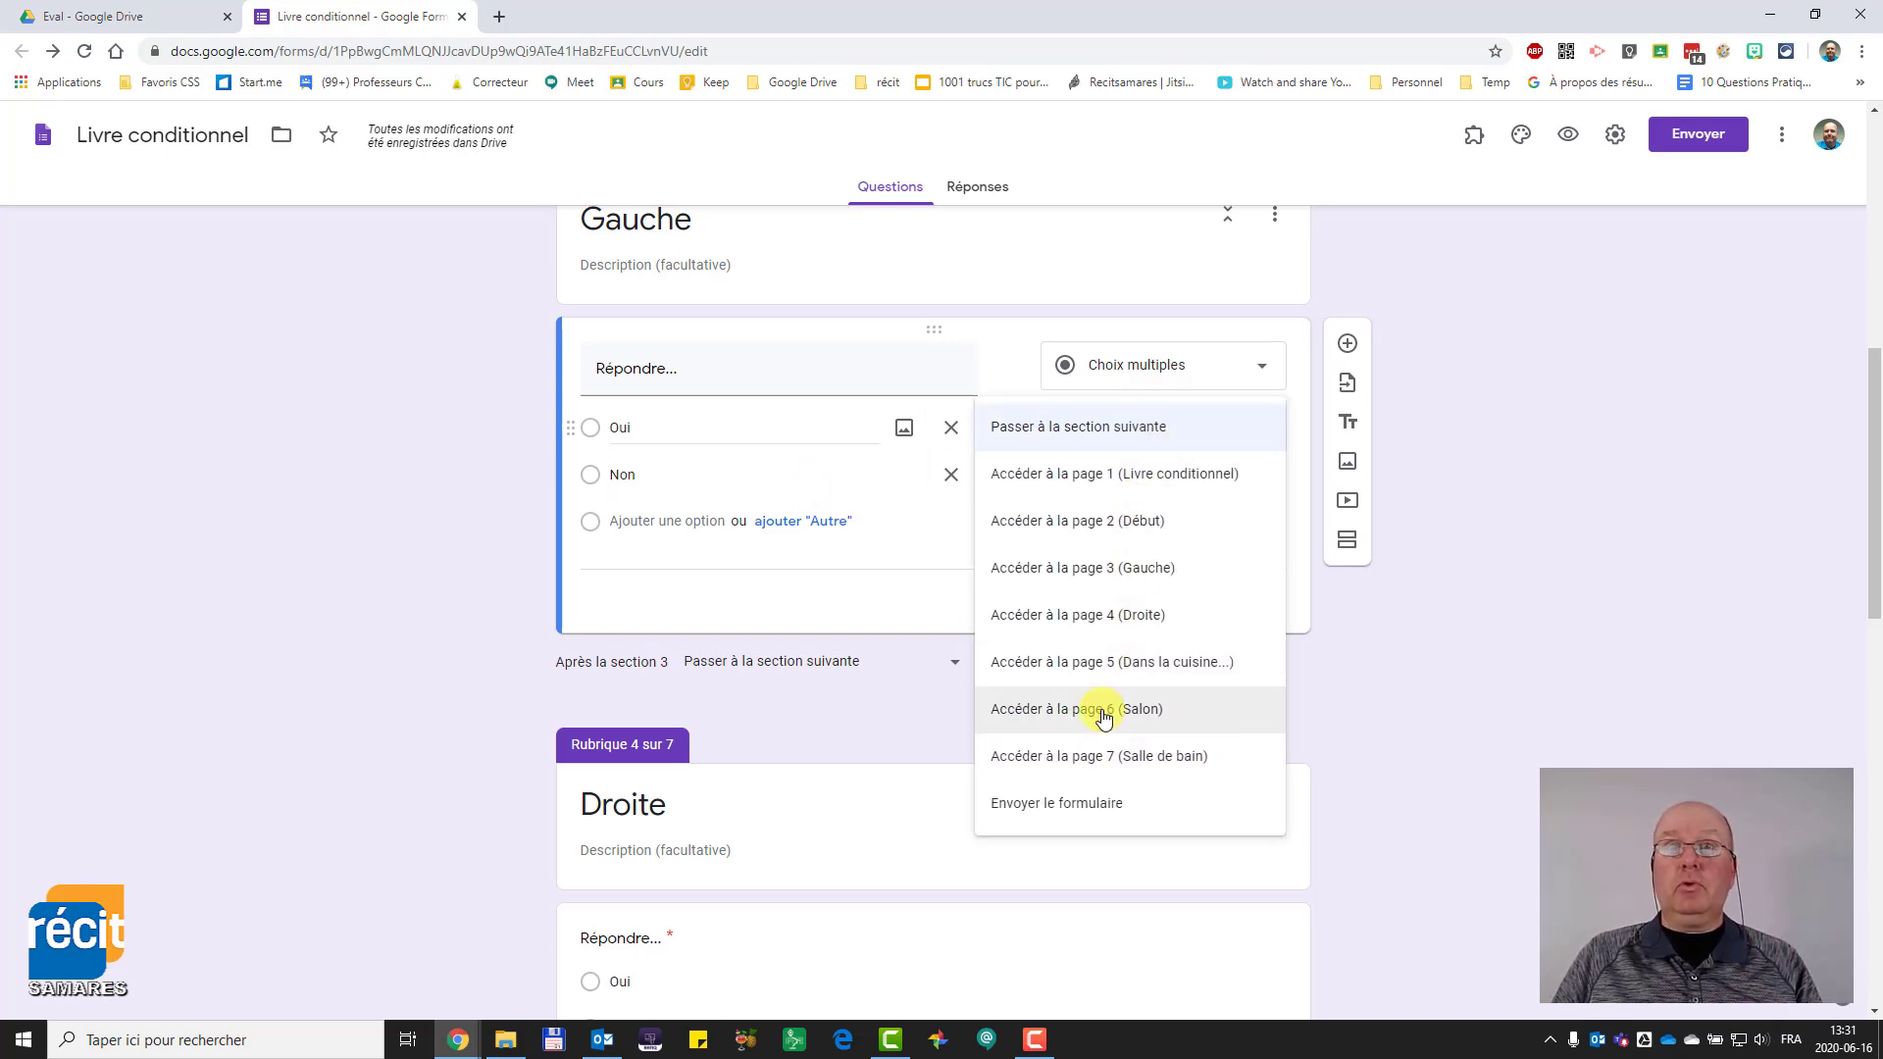
left_click(1108, 663)
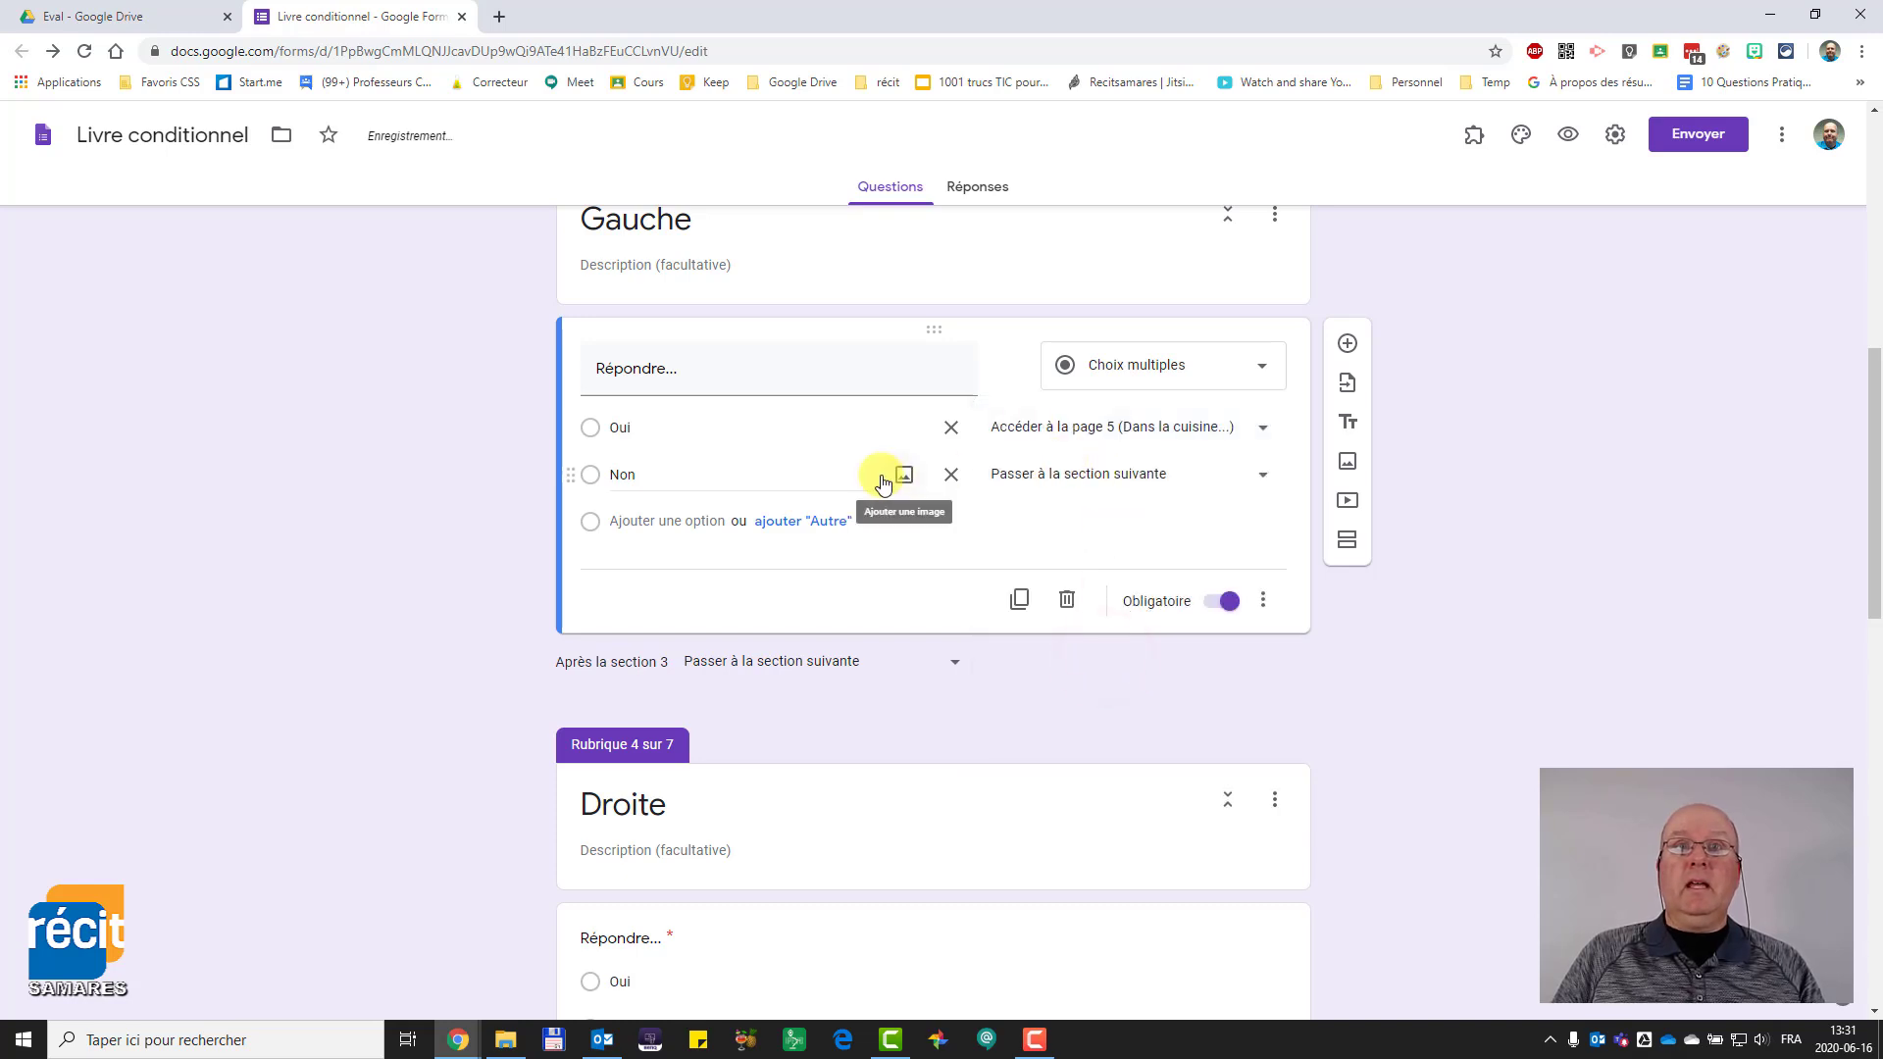
left_click(1047, 474)
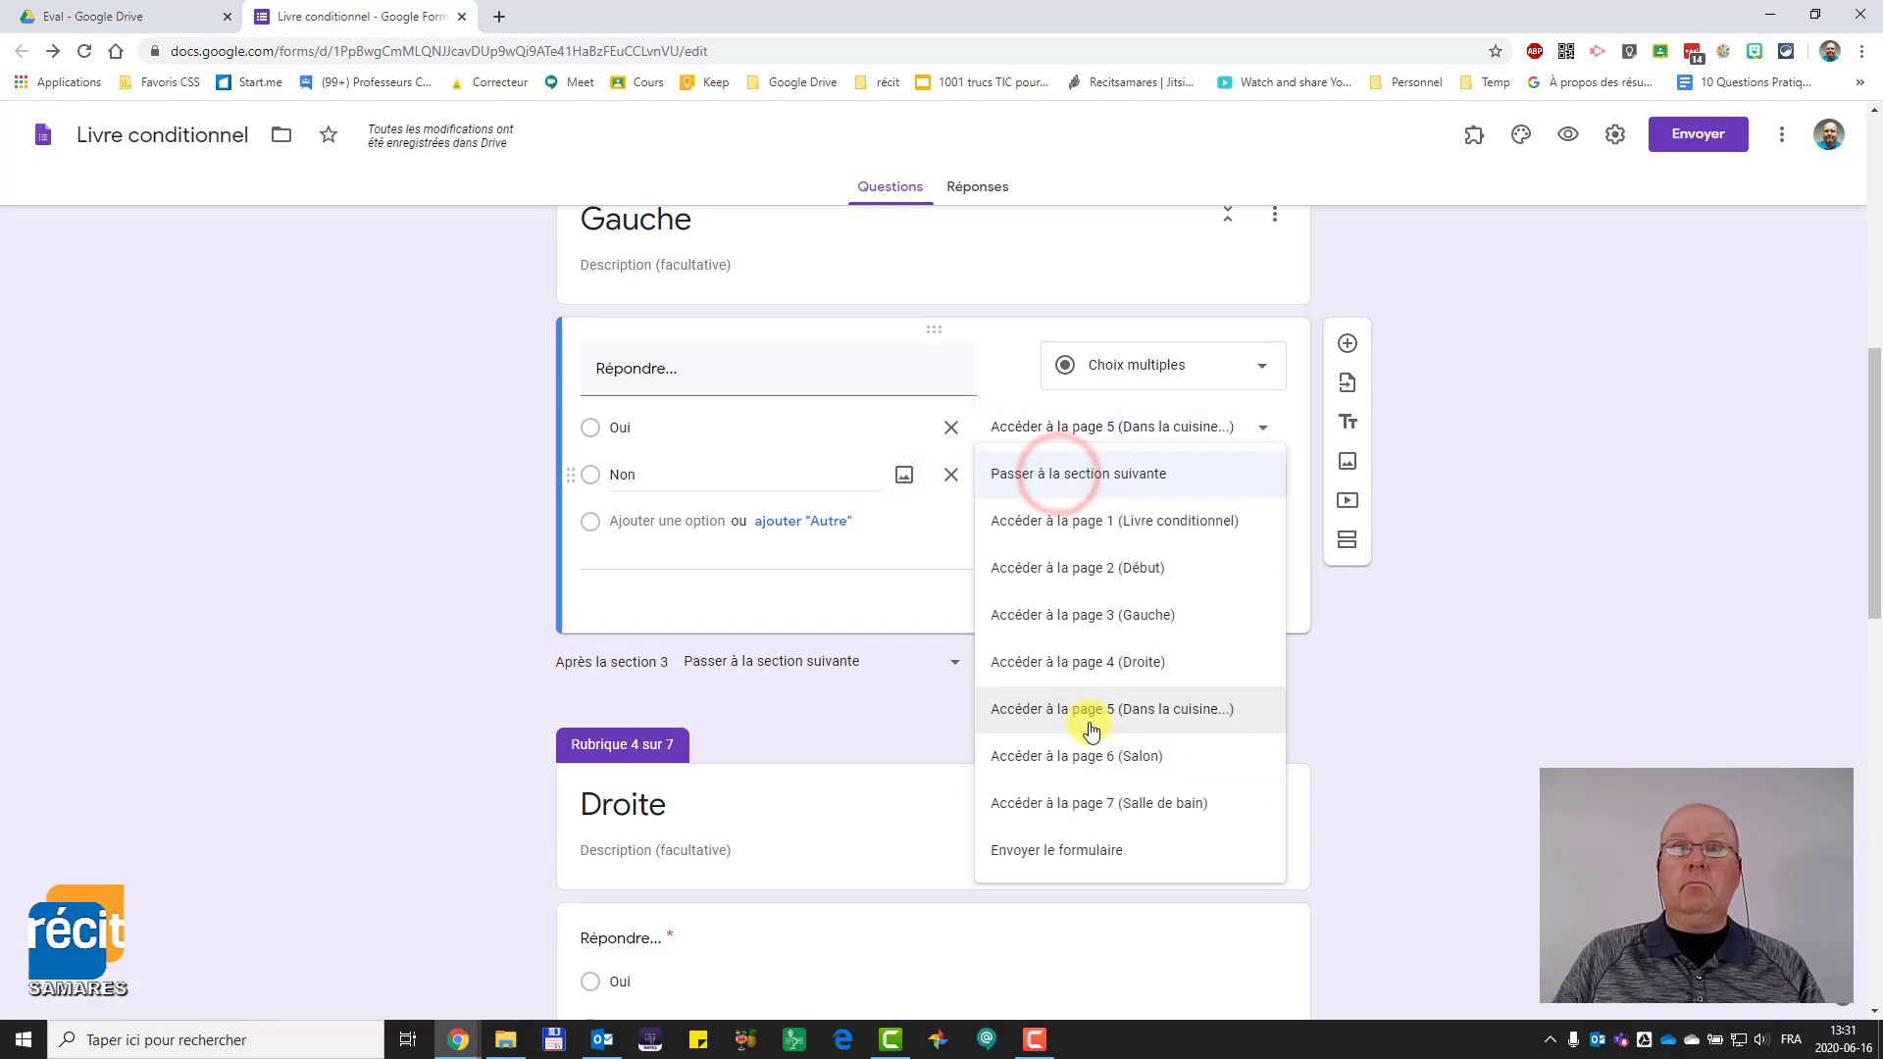
left_click(1104, 756)
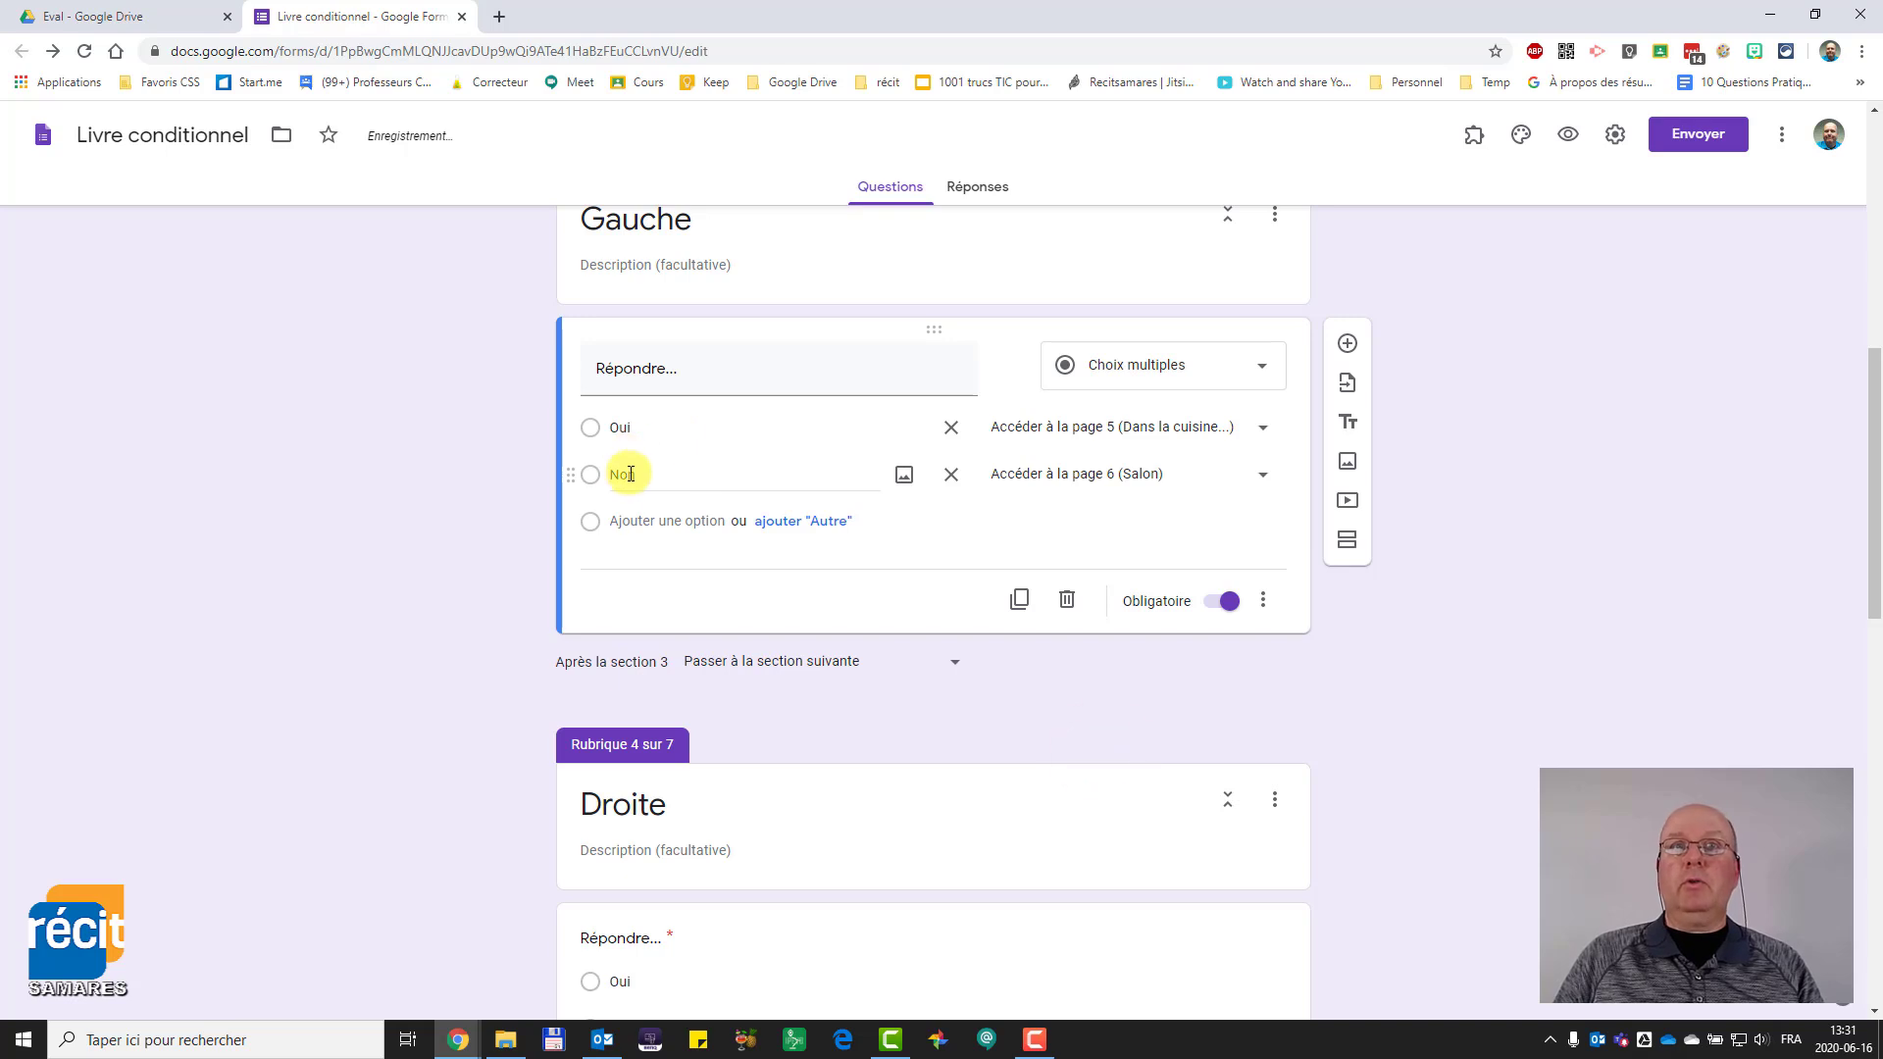
- Add a third answer "Je suis perdu" to the Gauche question and make it lead to page 7 (Salle de bain)
left_click(687, 519)
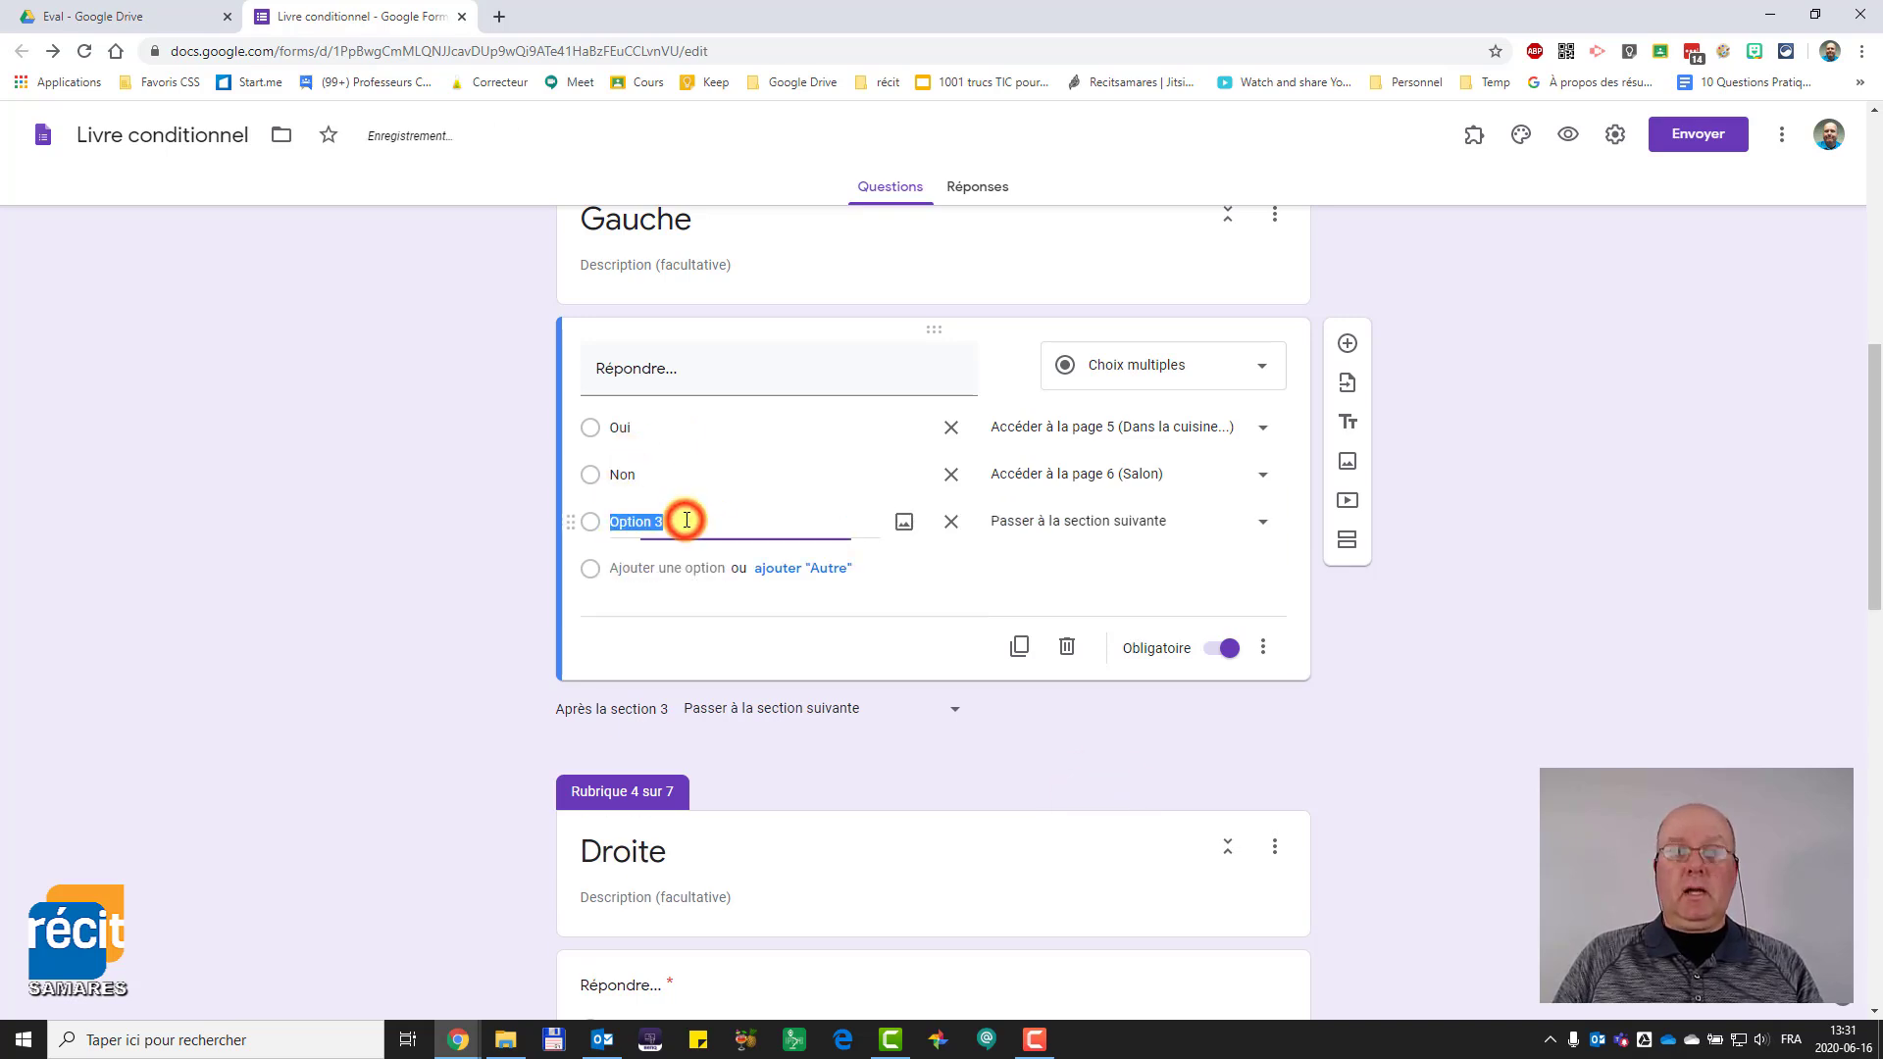
type("J")
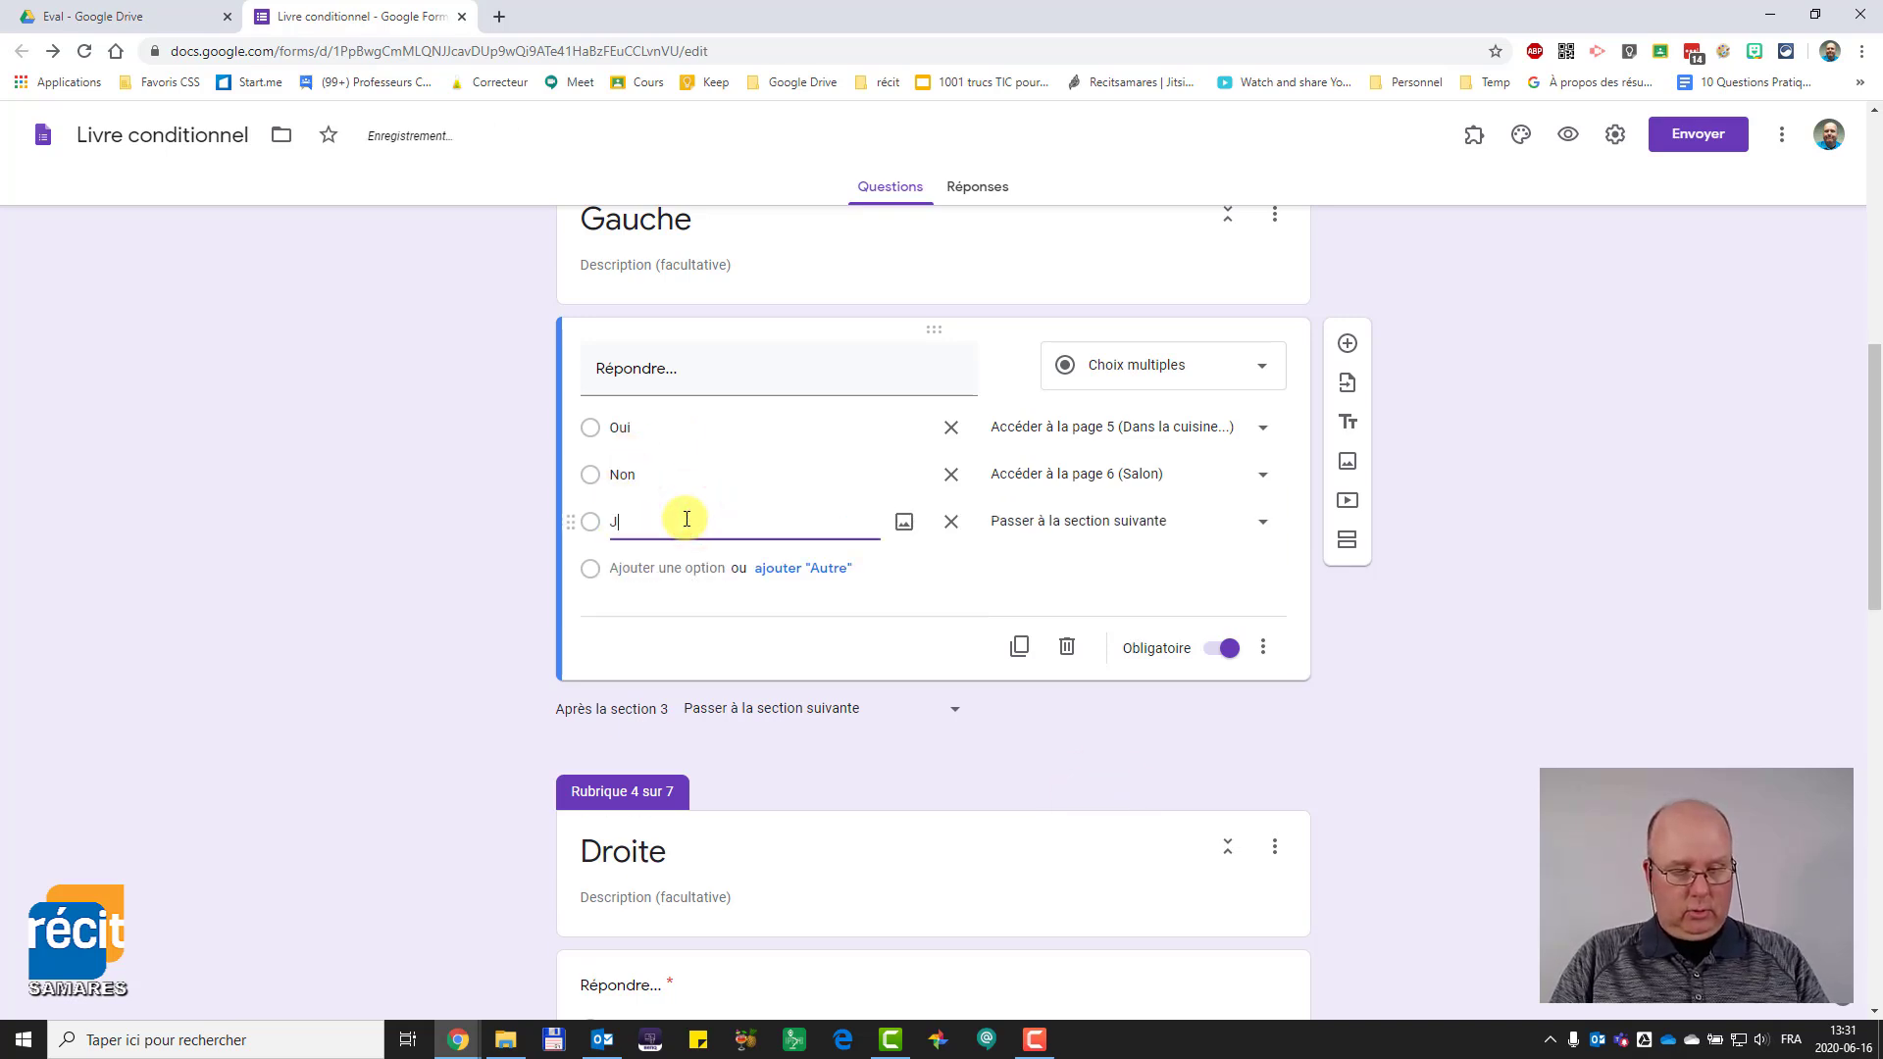
type("e suis perd")
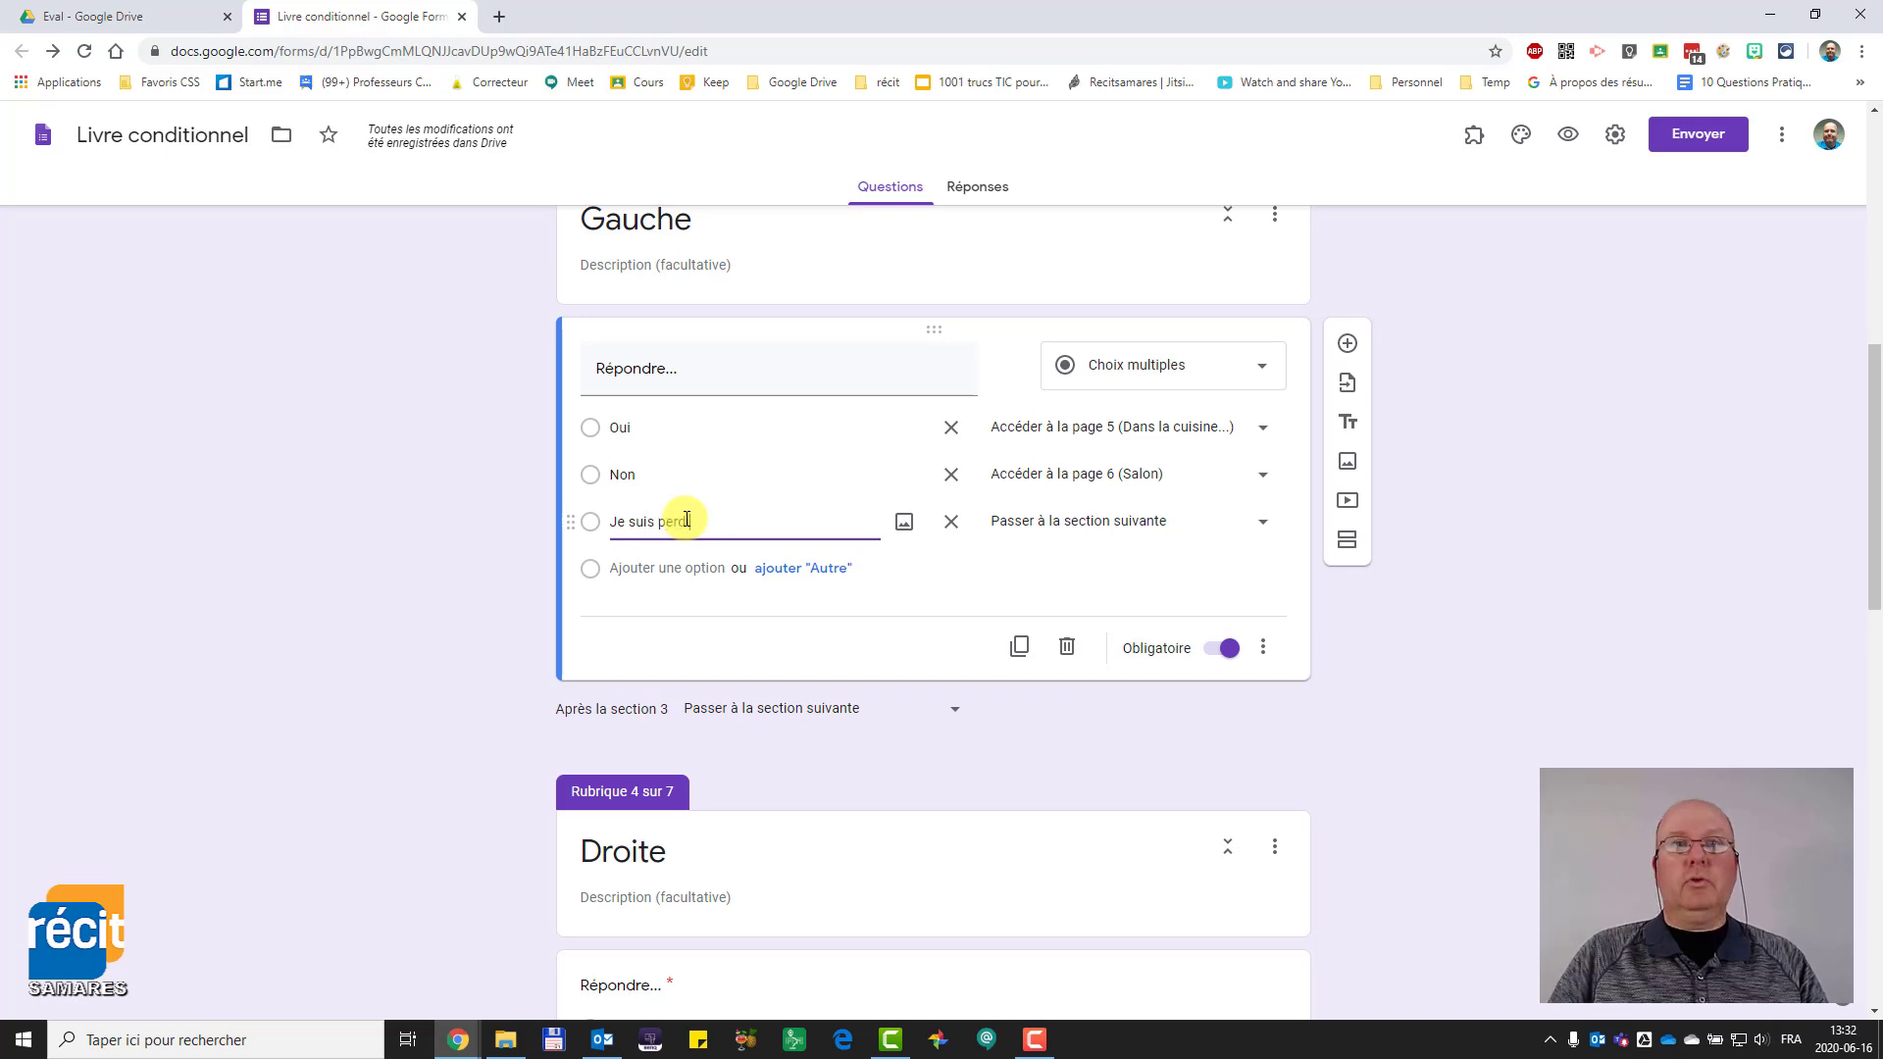
type("i")
type("u")
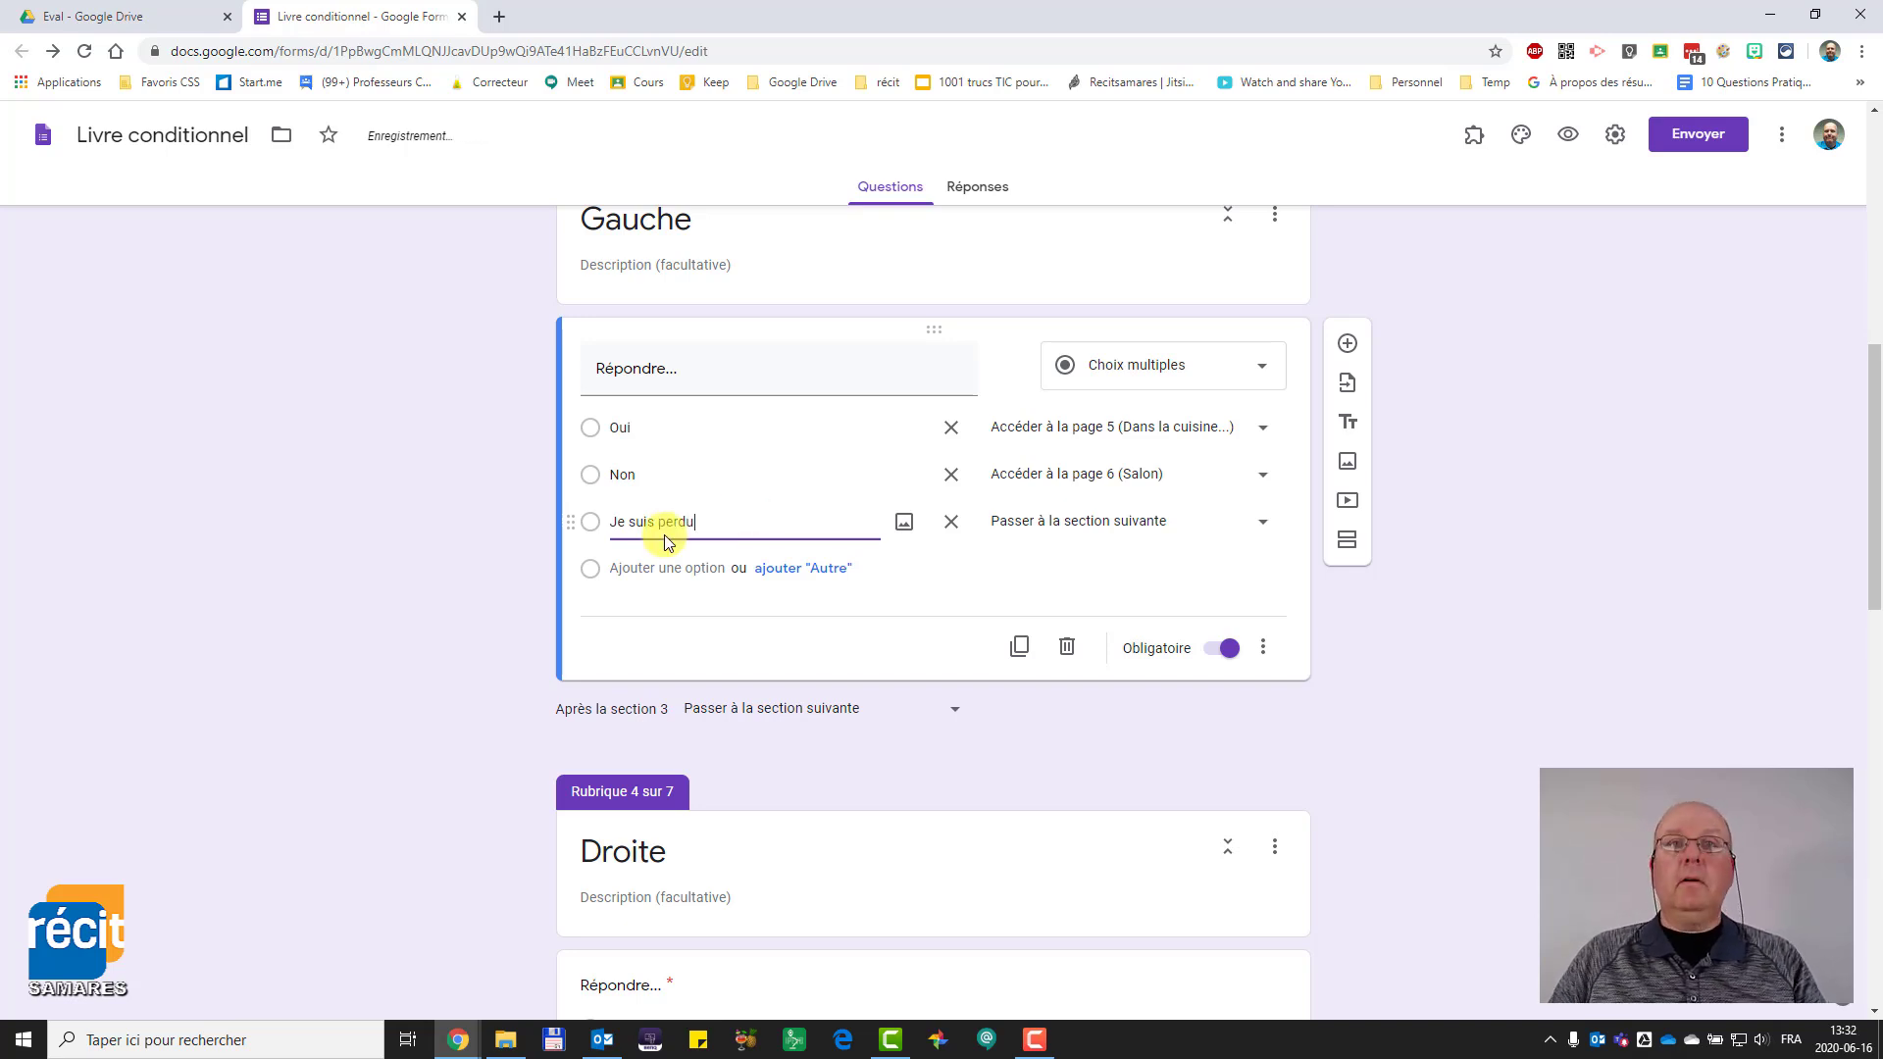
left_click(1046, 526)
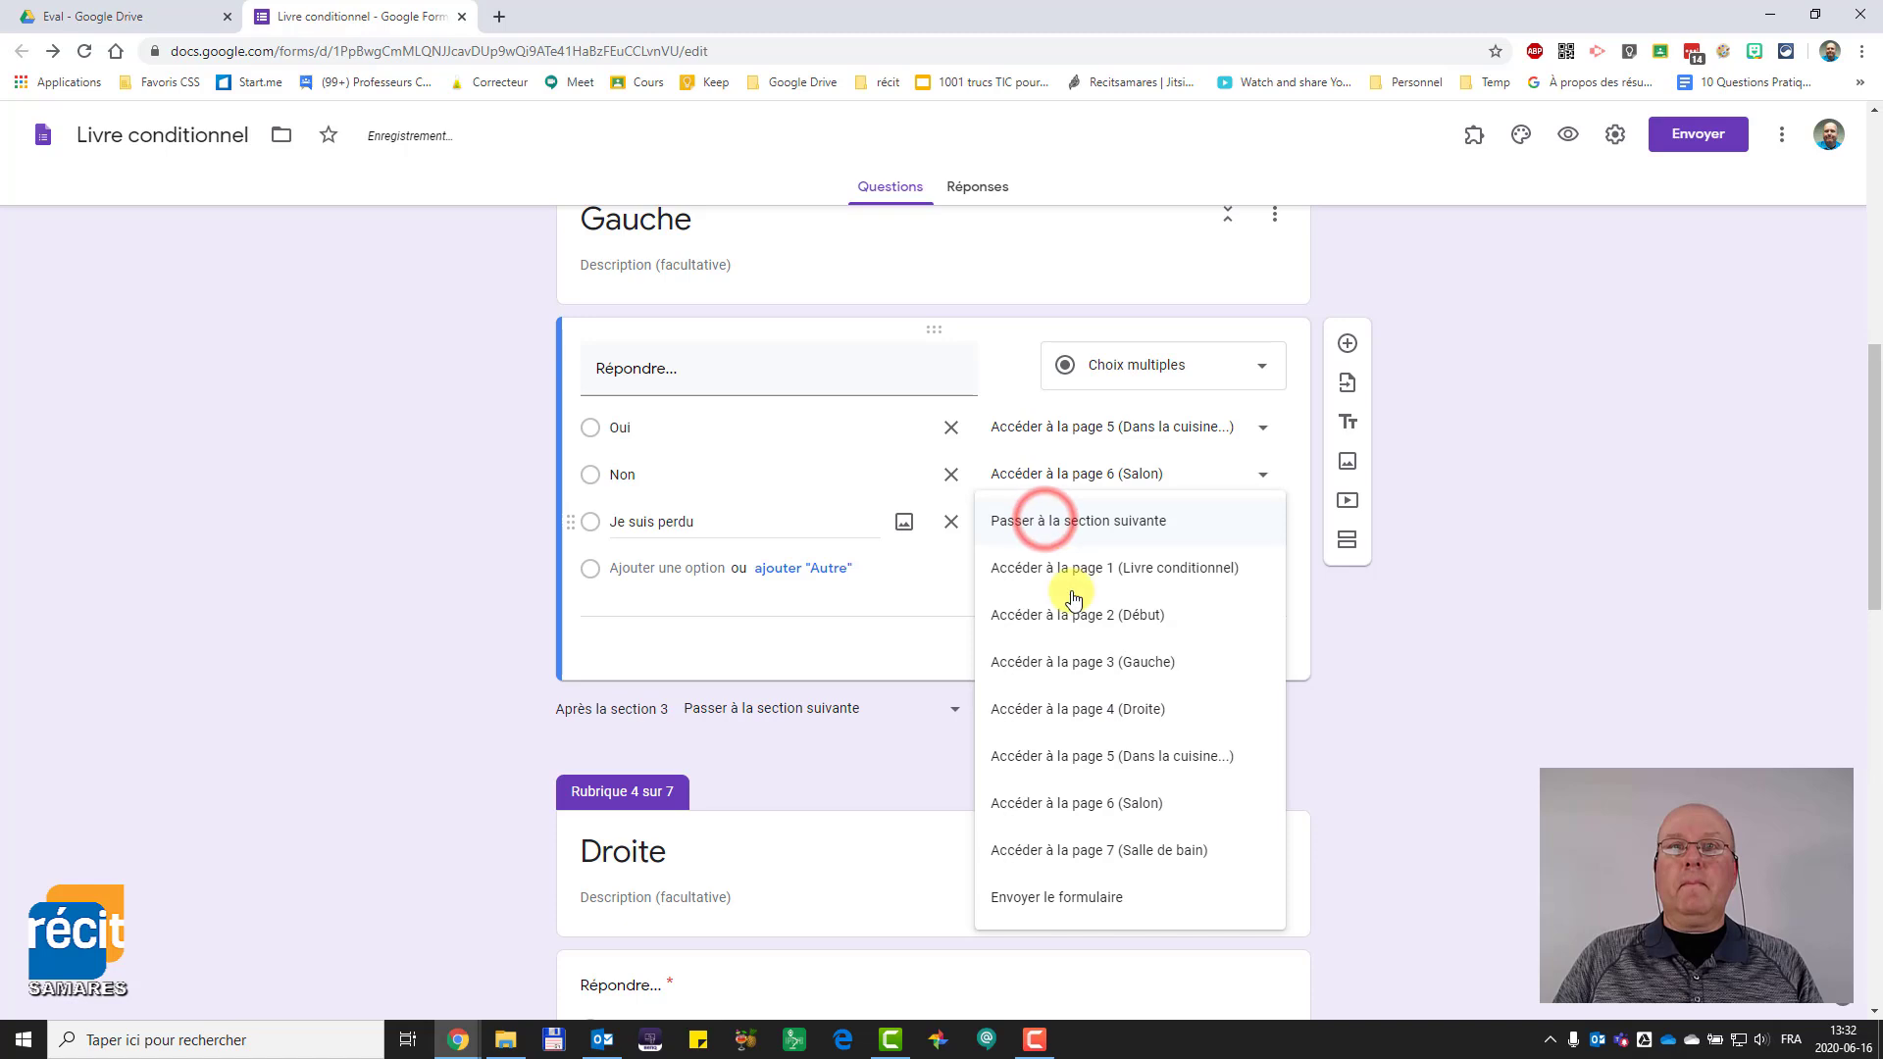
left_click(1127, 845)
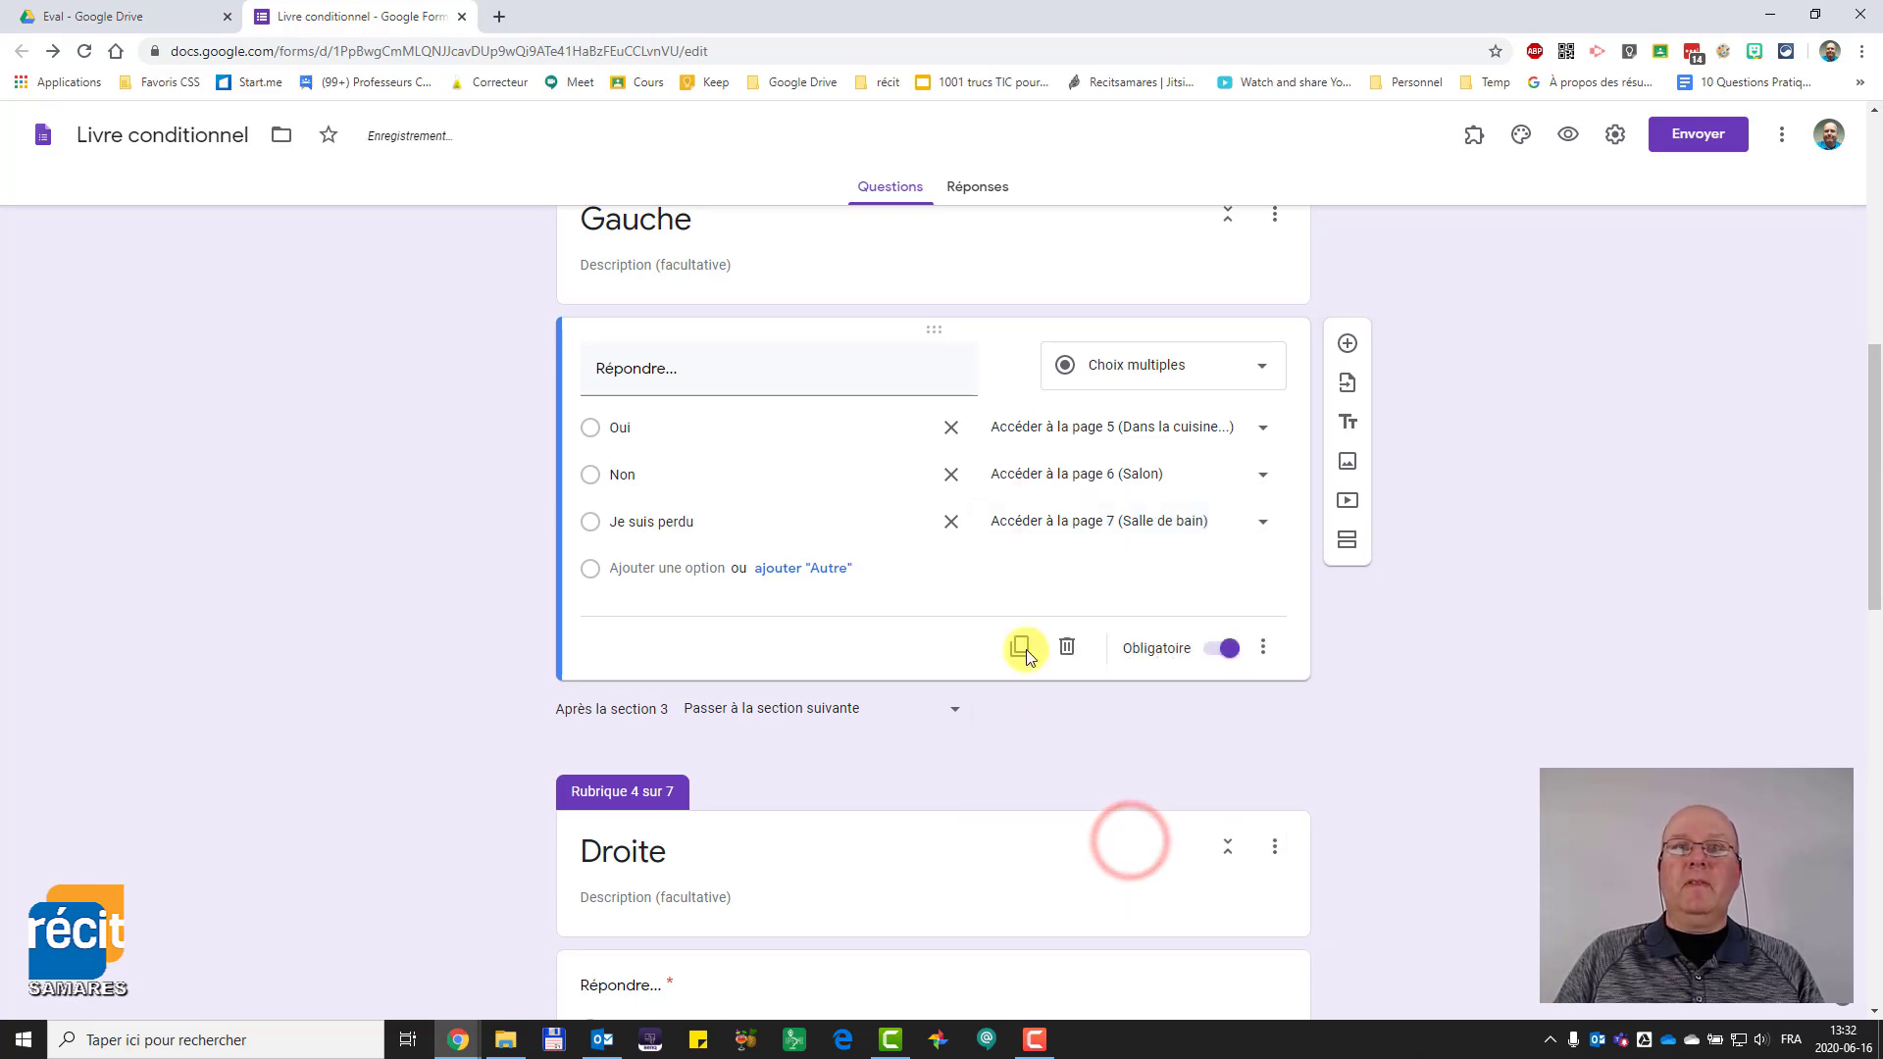
- Enable going to a section based on the answer for the "Répondre..." question in the Droite section
scroll(1118, 655, "down", 2)
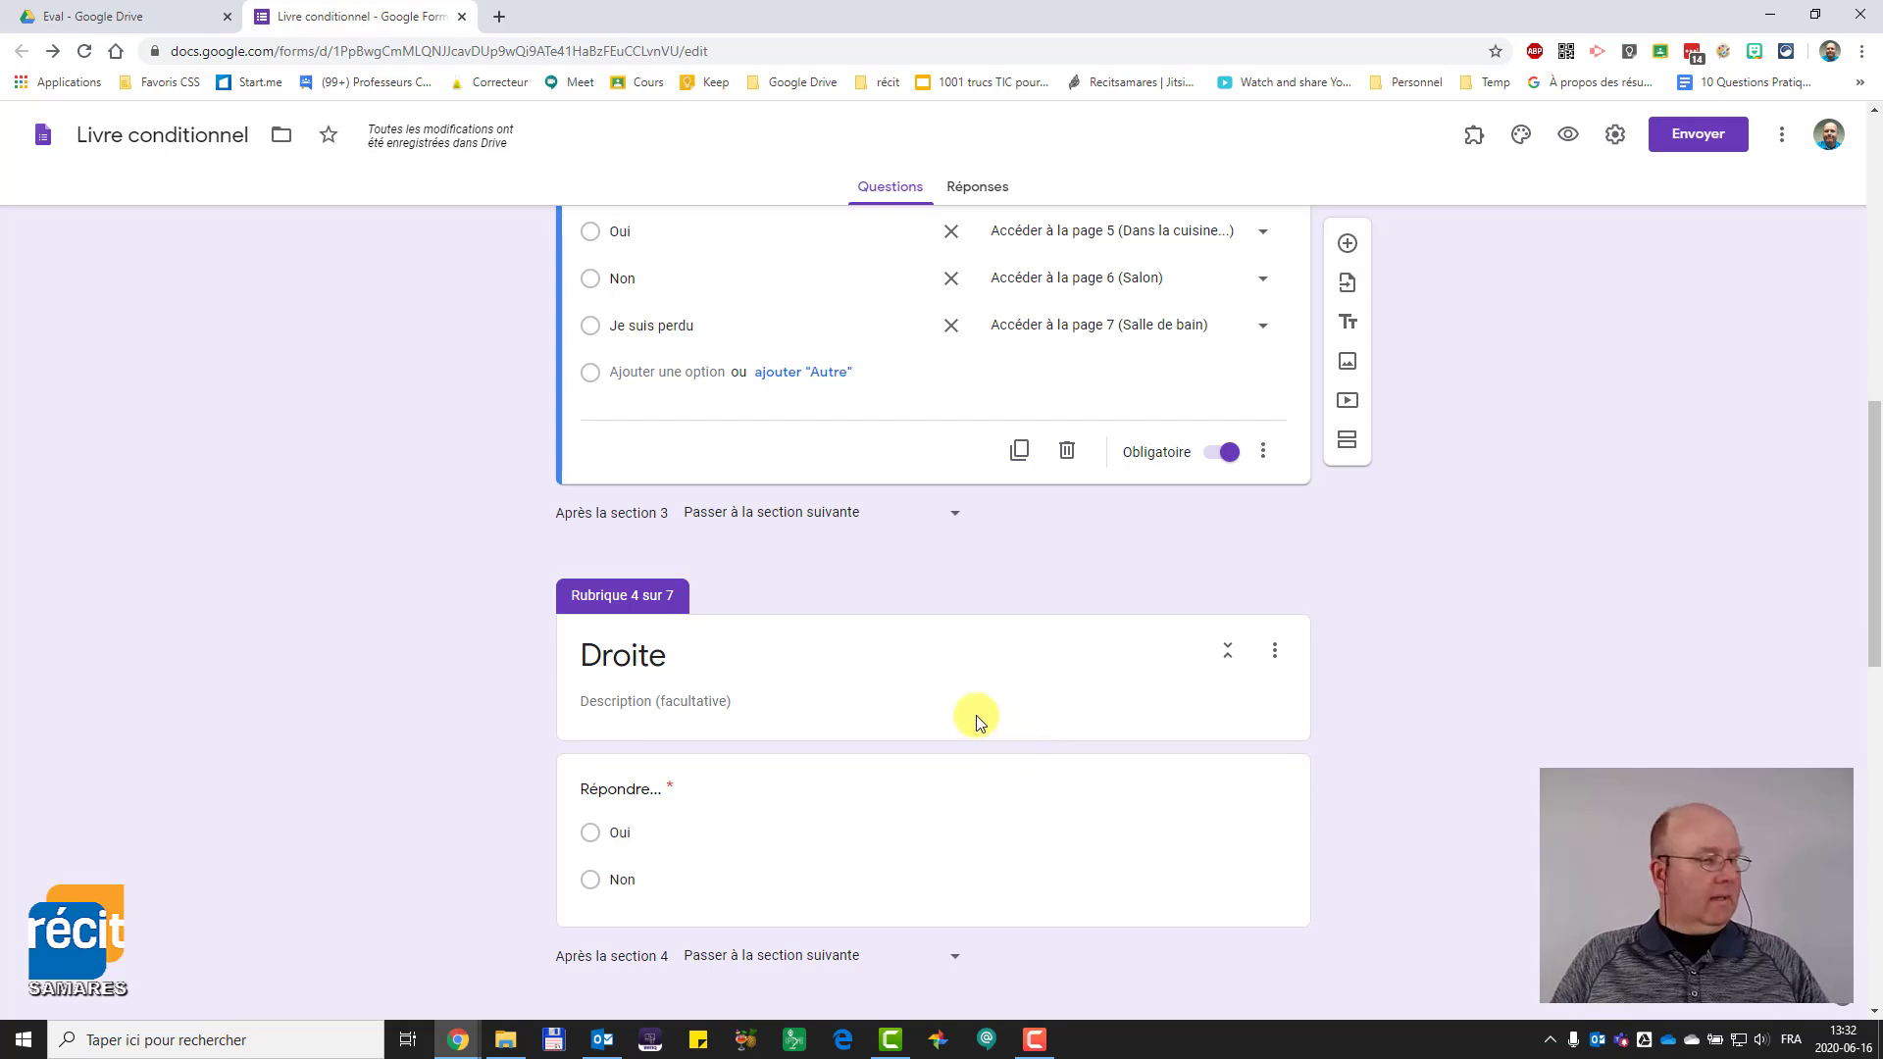
scroll(981, 706, "down", 3)
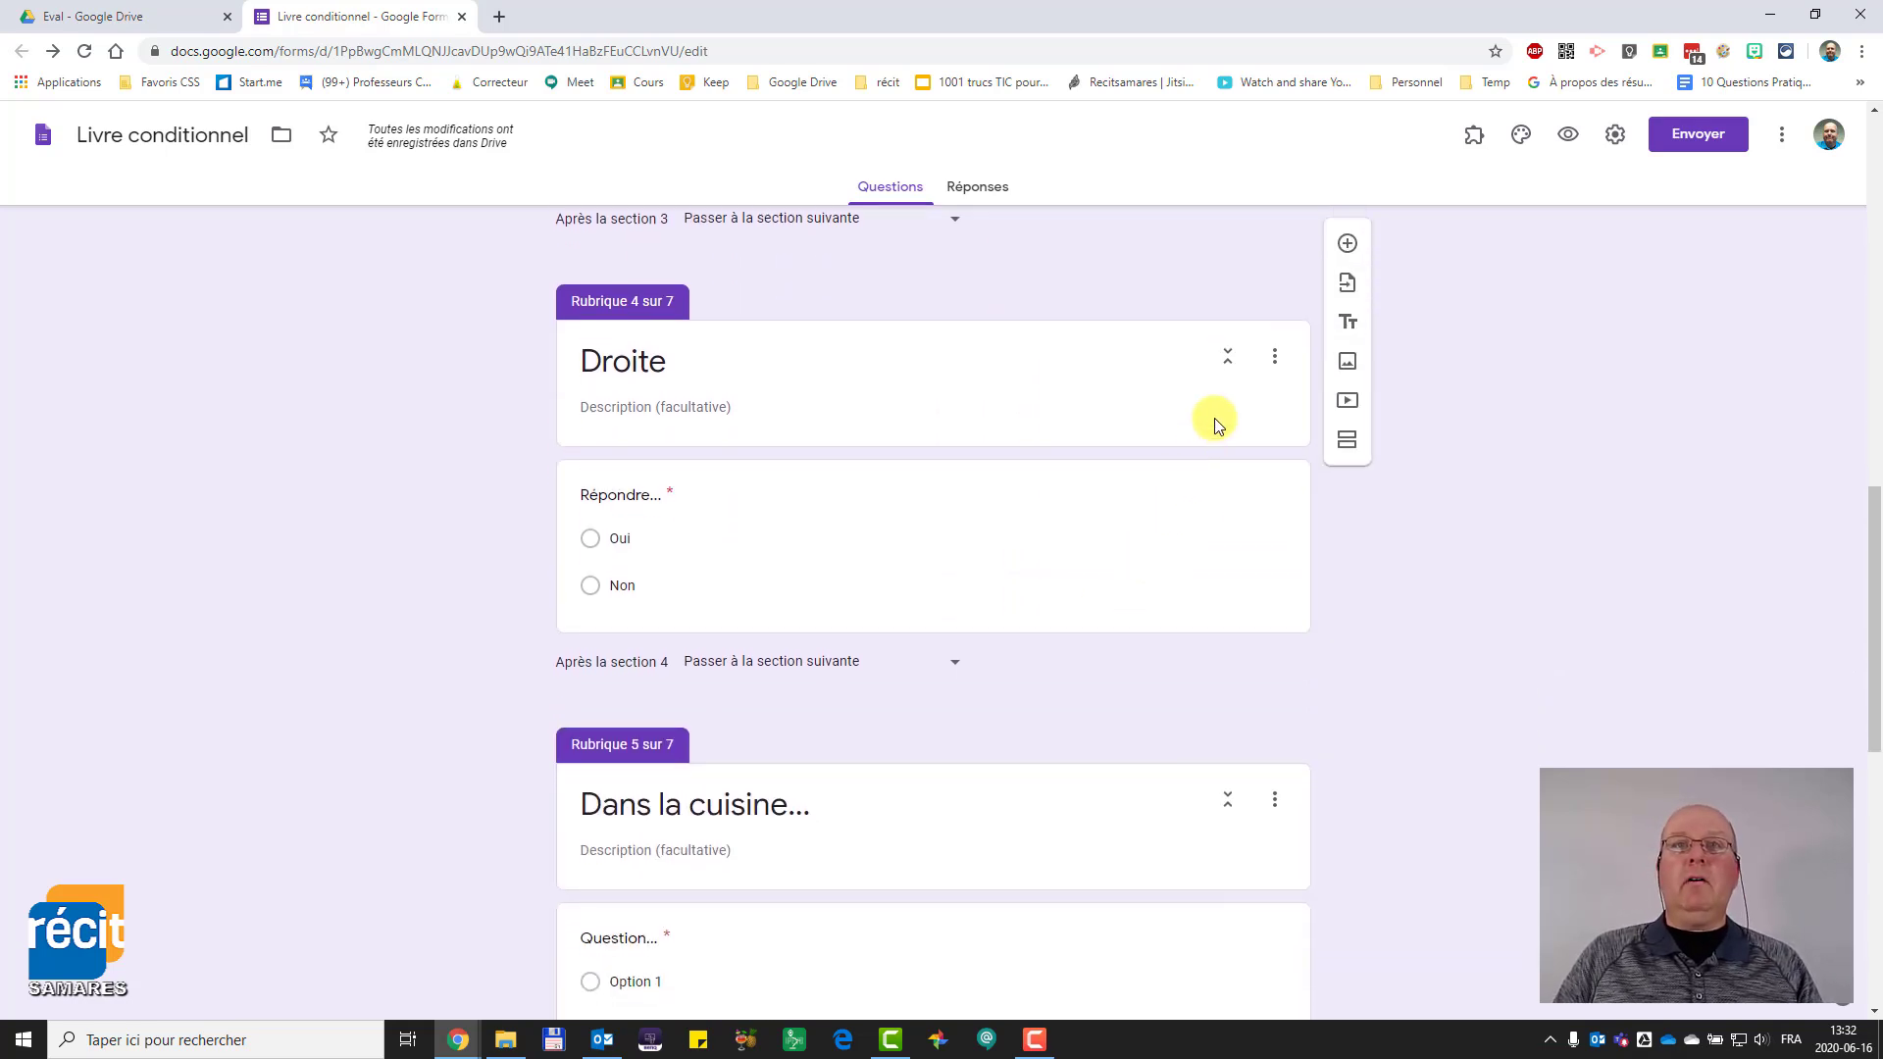
left_click(1078, 528)
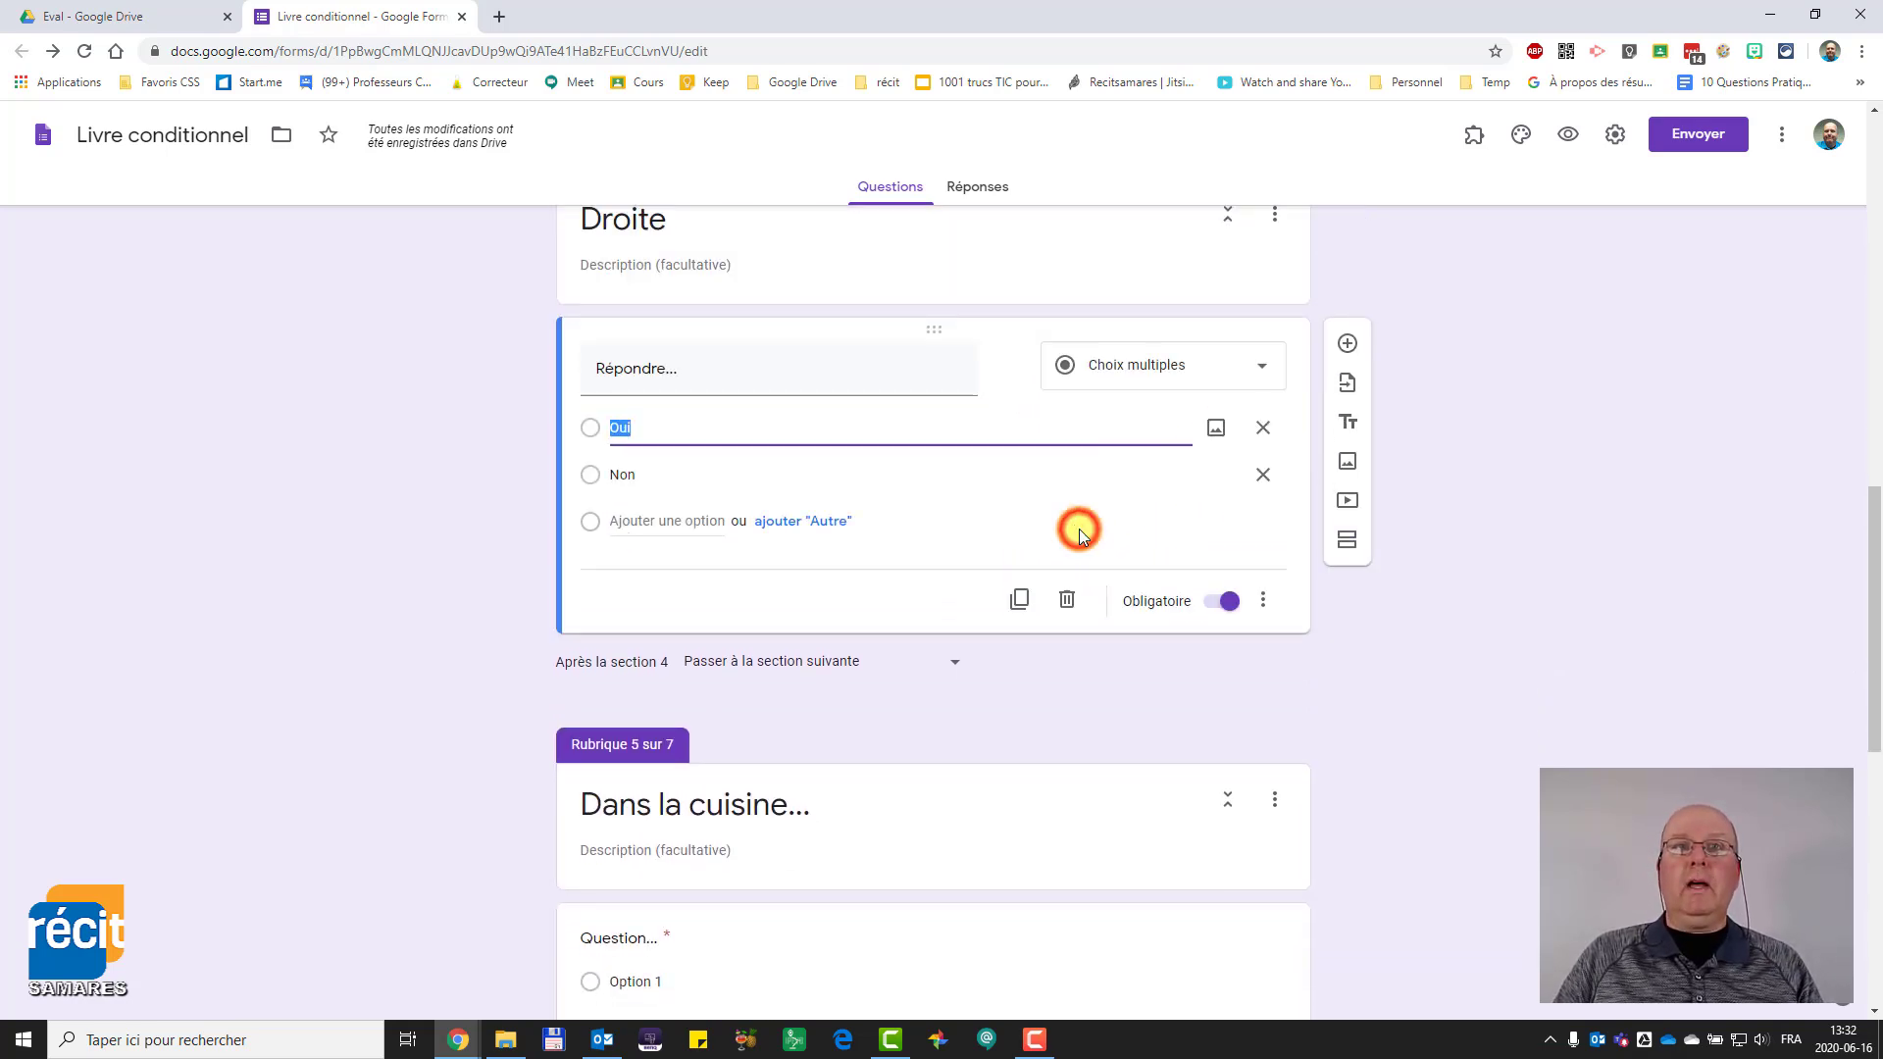
left_click(1262, 601)
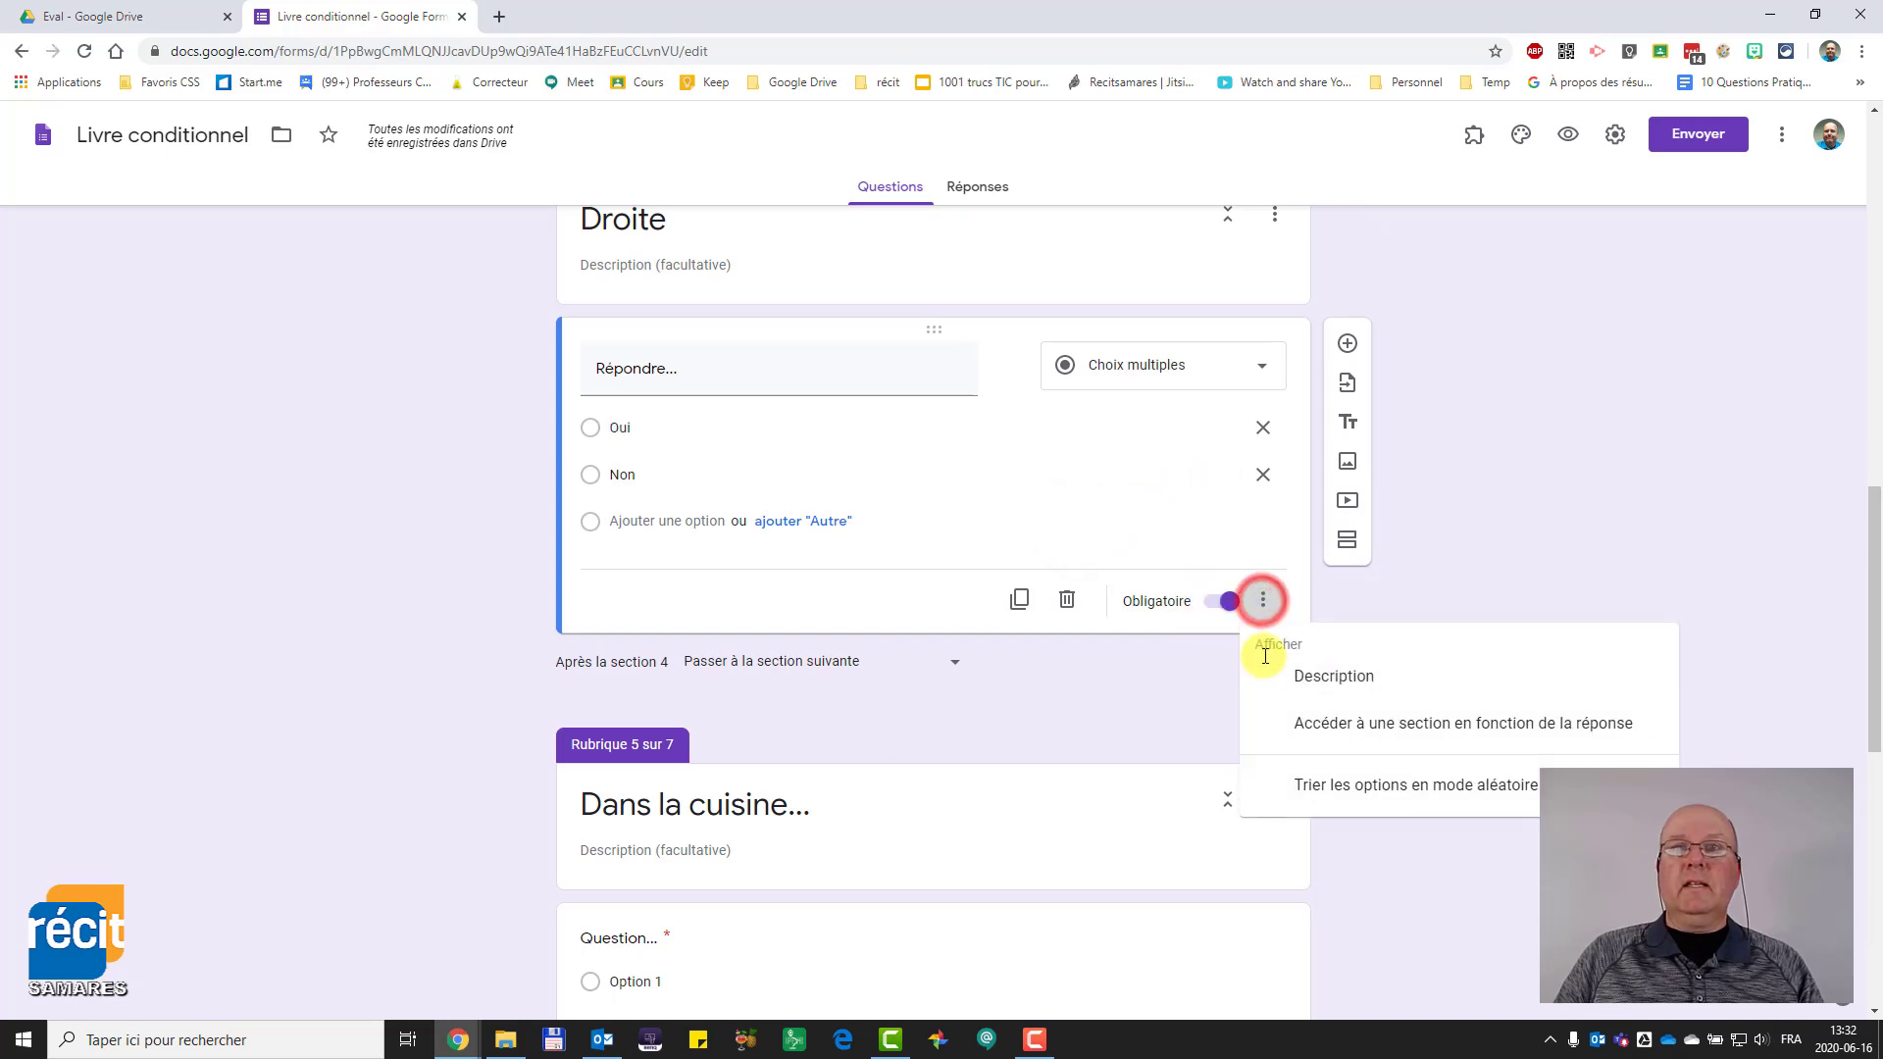
left_click(1292, 723)
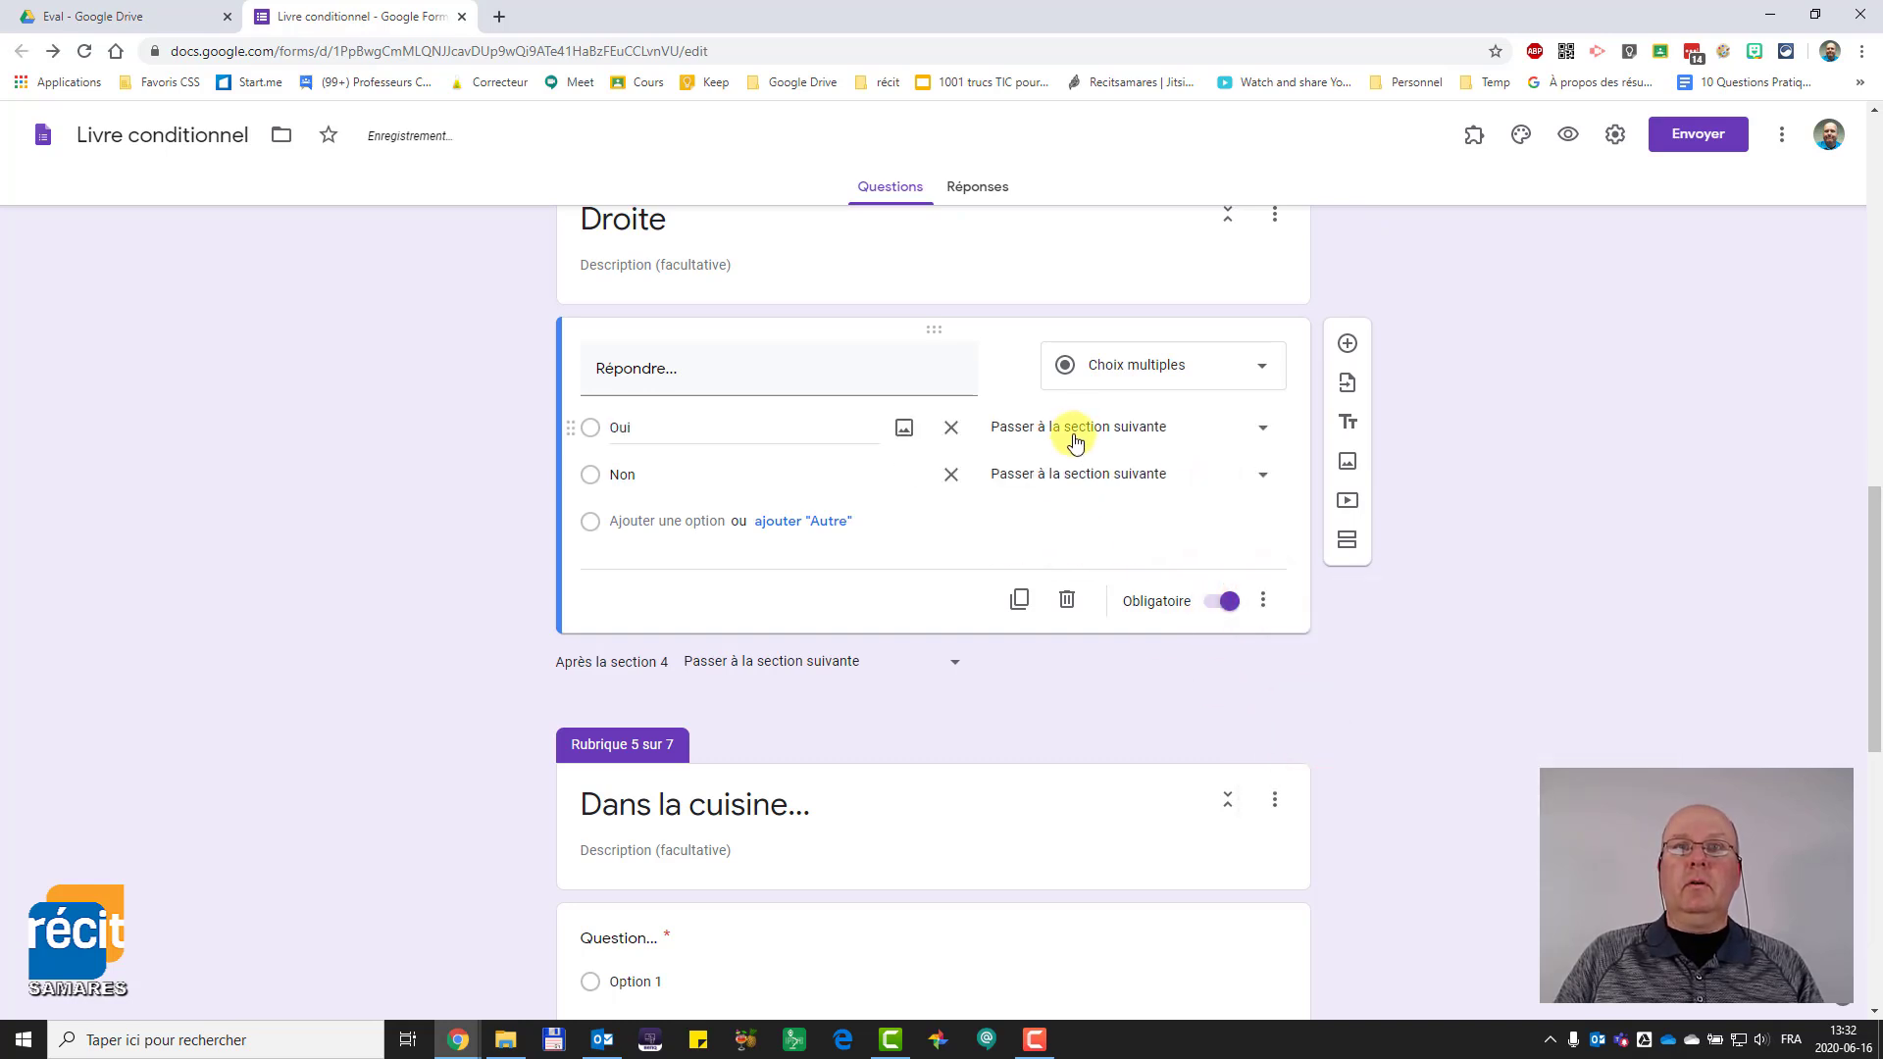
- In the Droite question, make Oui lead back to page 2 (Début) and Non submit the form
left_click(1076, 428)
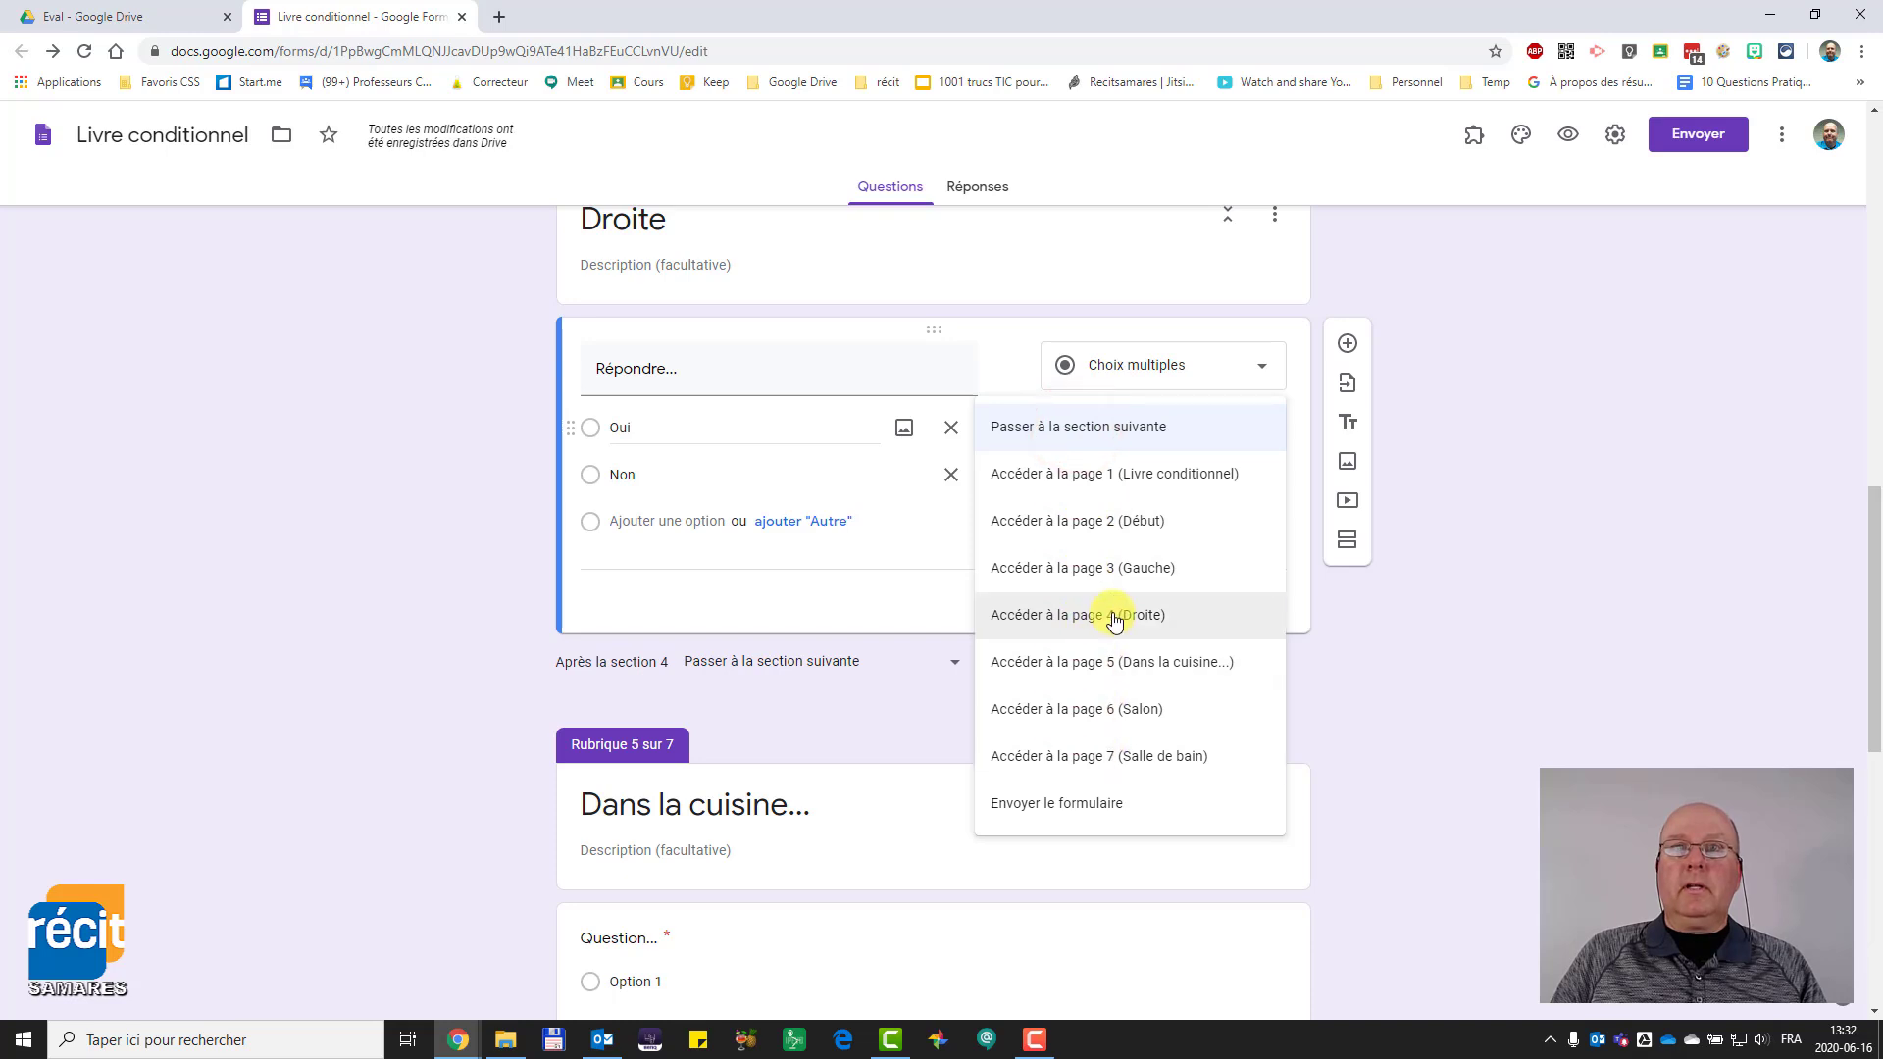
left_click(1126, 526)
left_click(1126, 479)
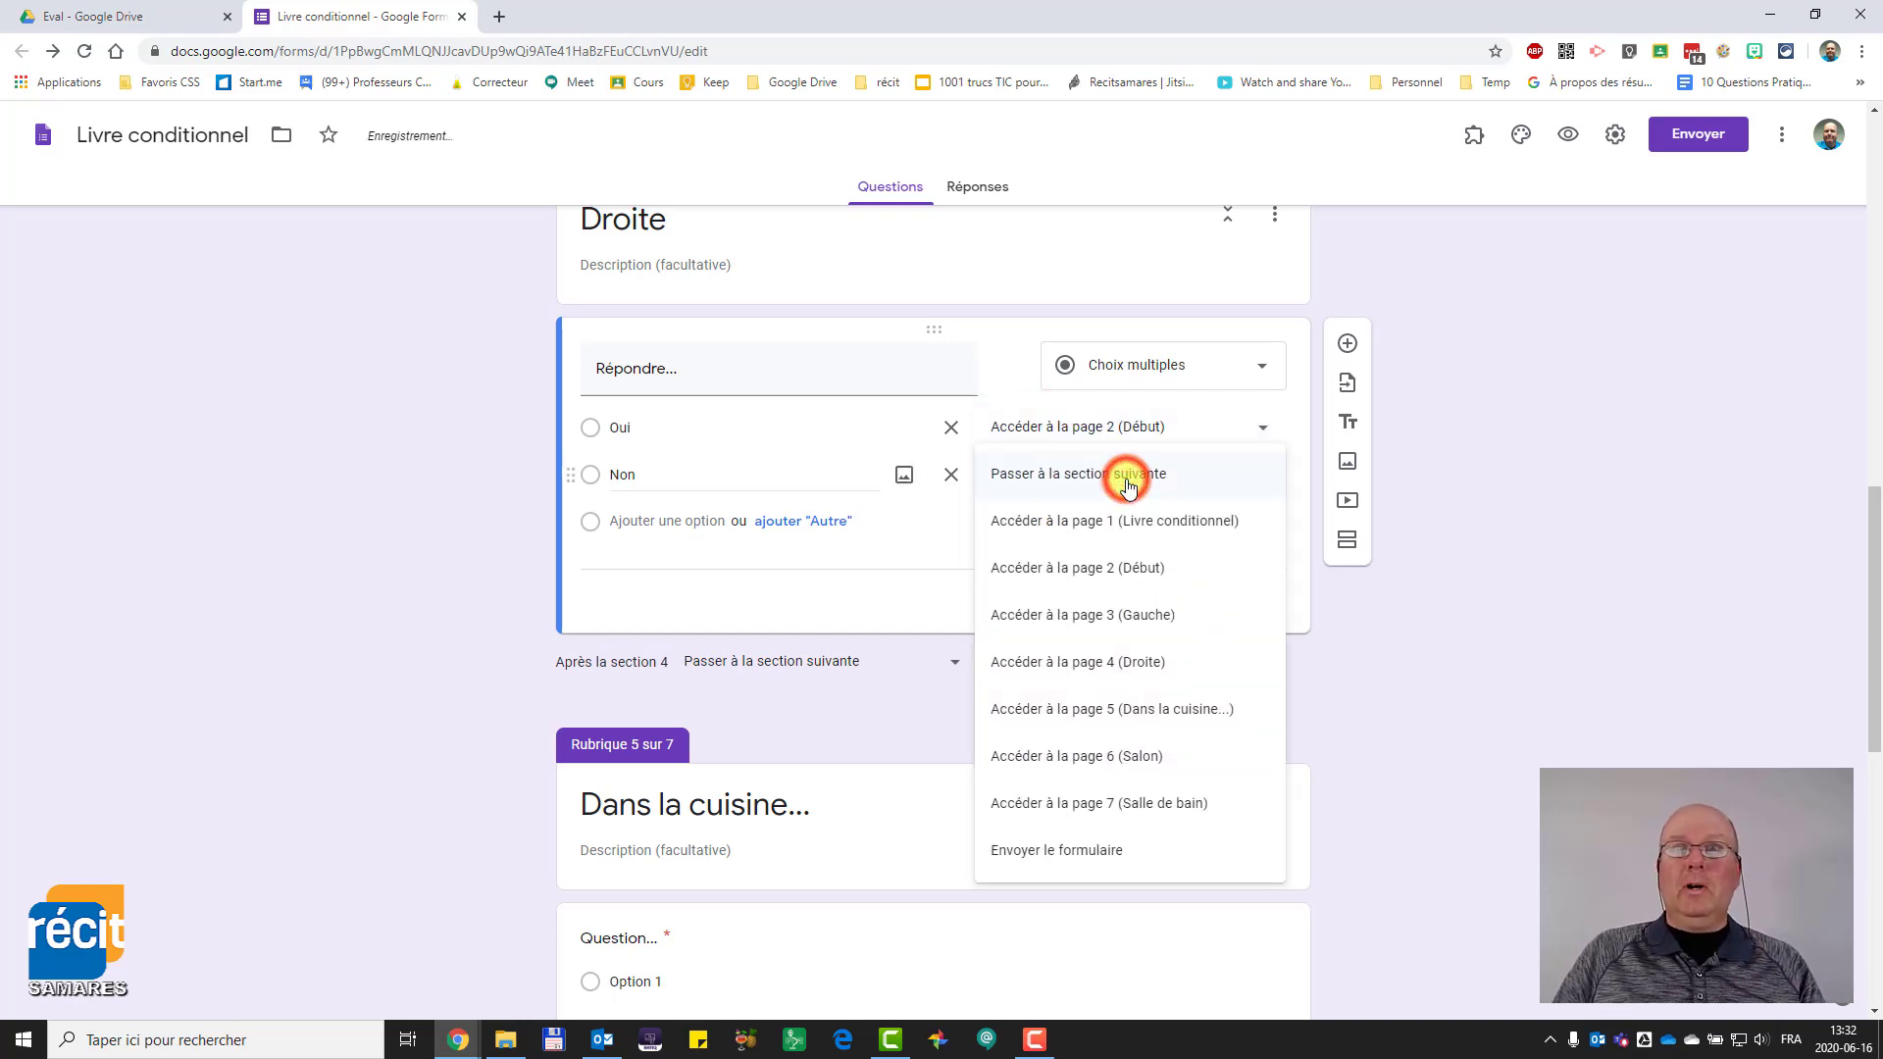
left_click(1103, 850)
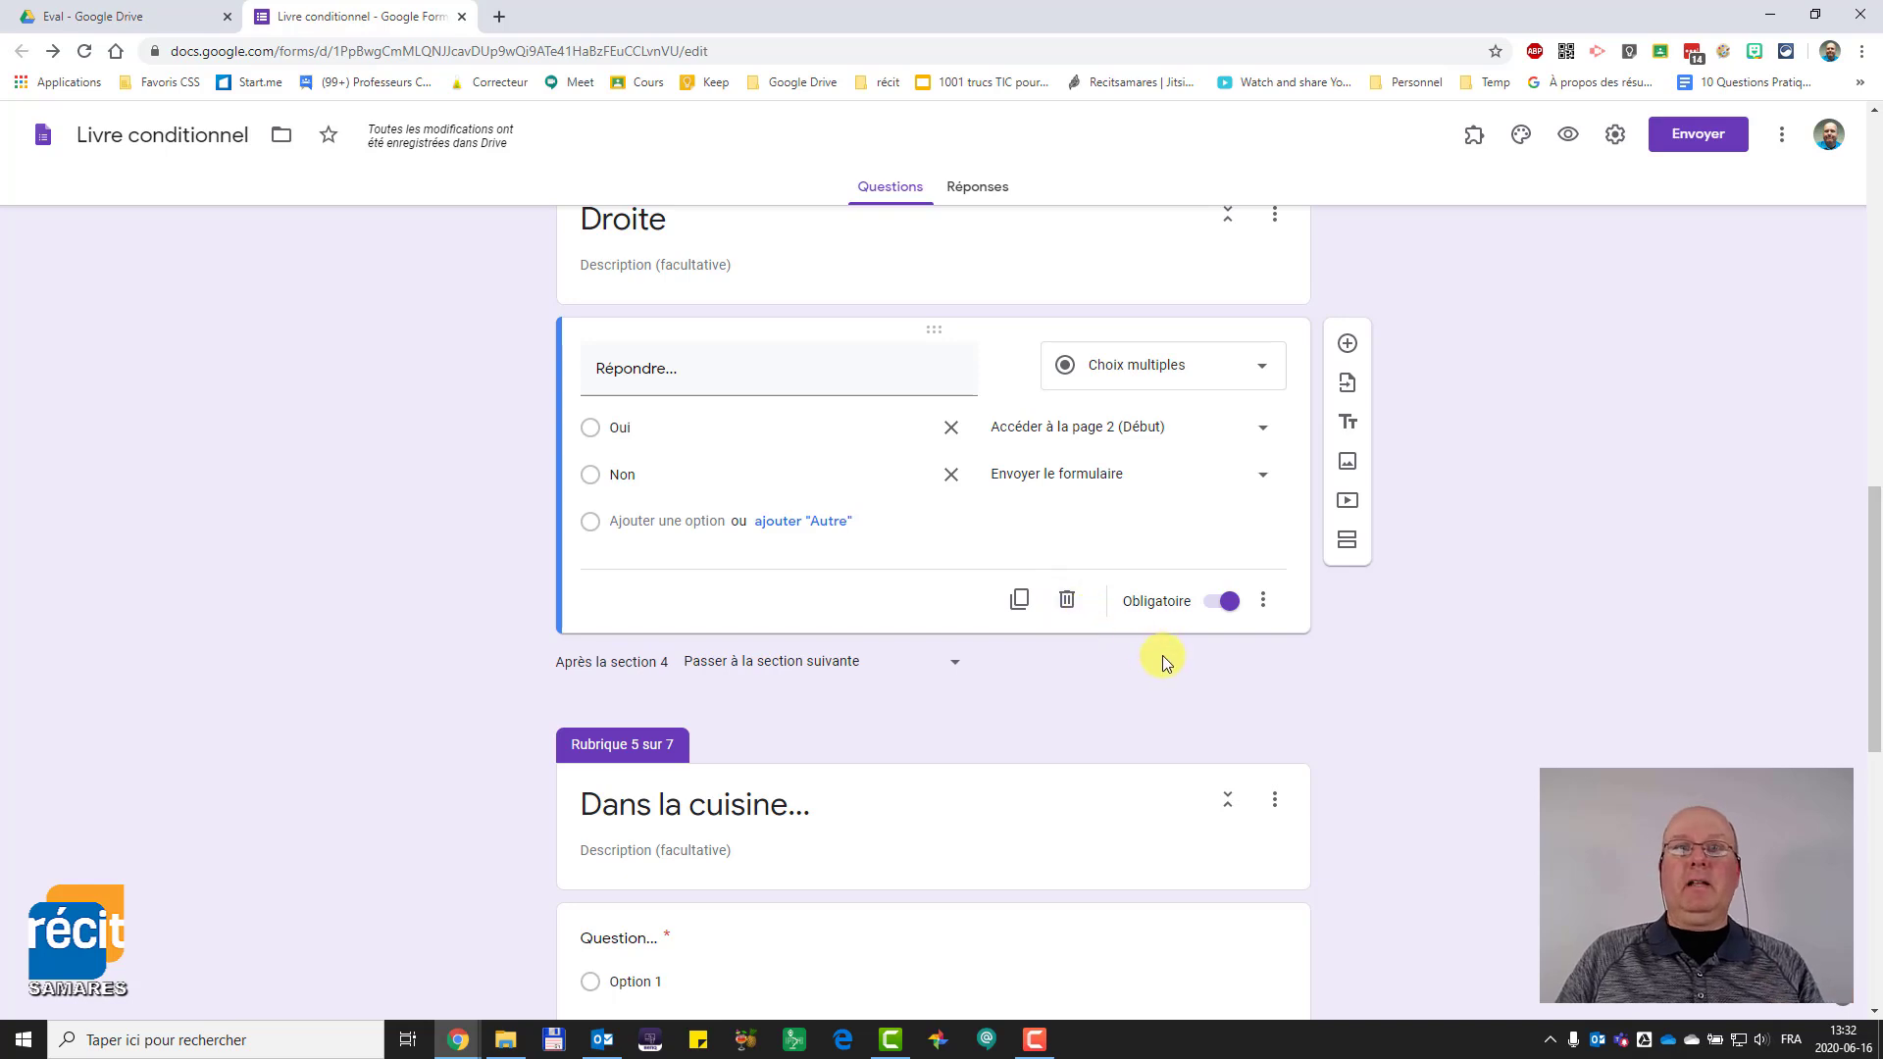
- Search YouTube for "forms" and insert the video "Microsoft Forms | 2018 Full Tutorial" below the Début section header
scroll(1114, 680, "down", 7)
scroll(1071, 697, "up", 10)
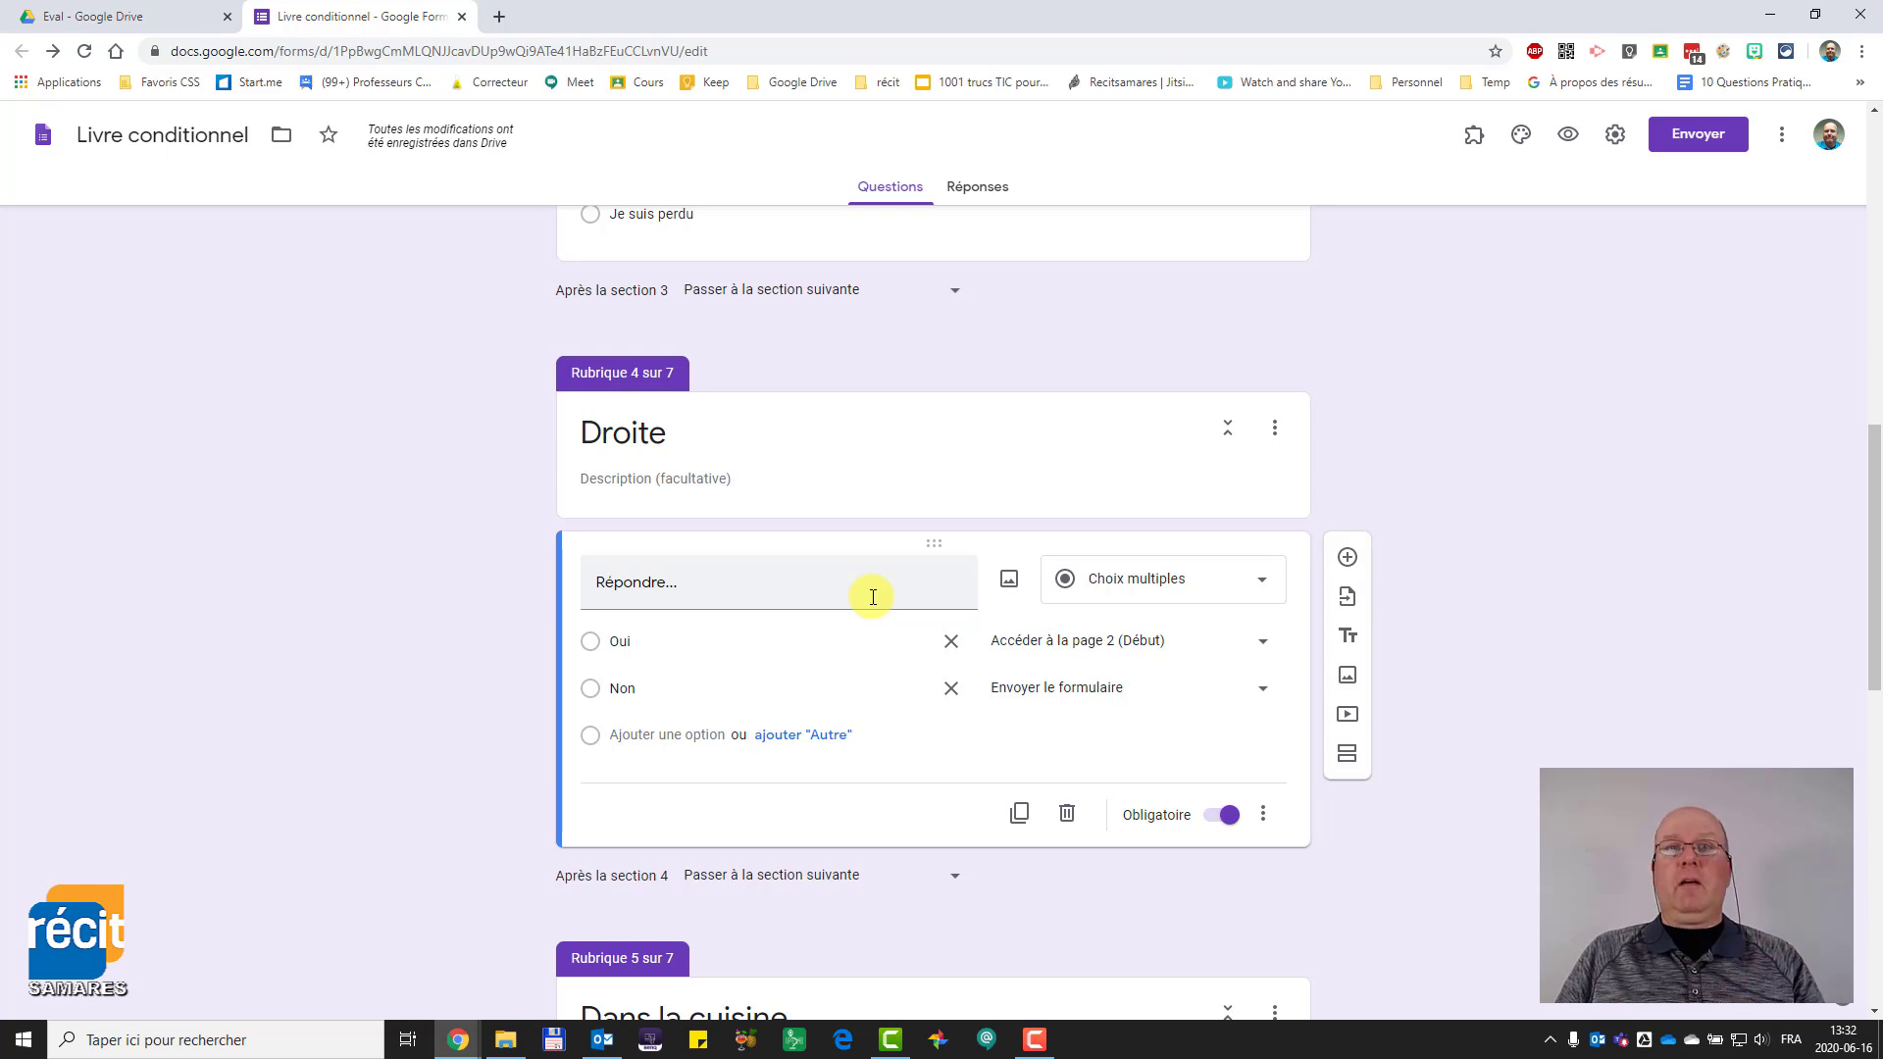
scroll(892, 581, "up", 15)
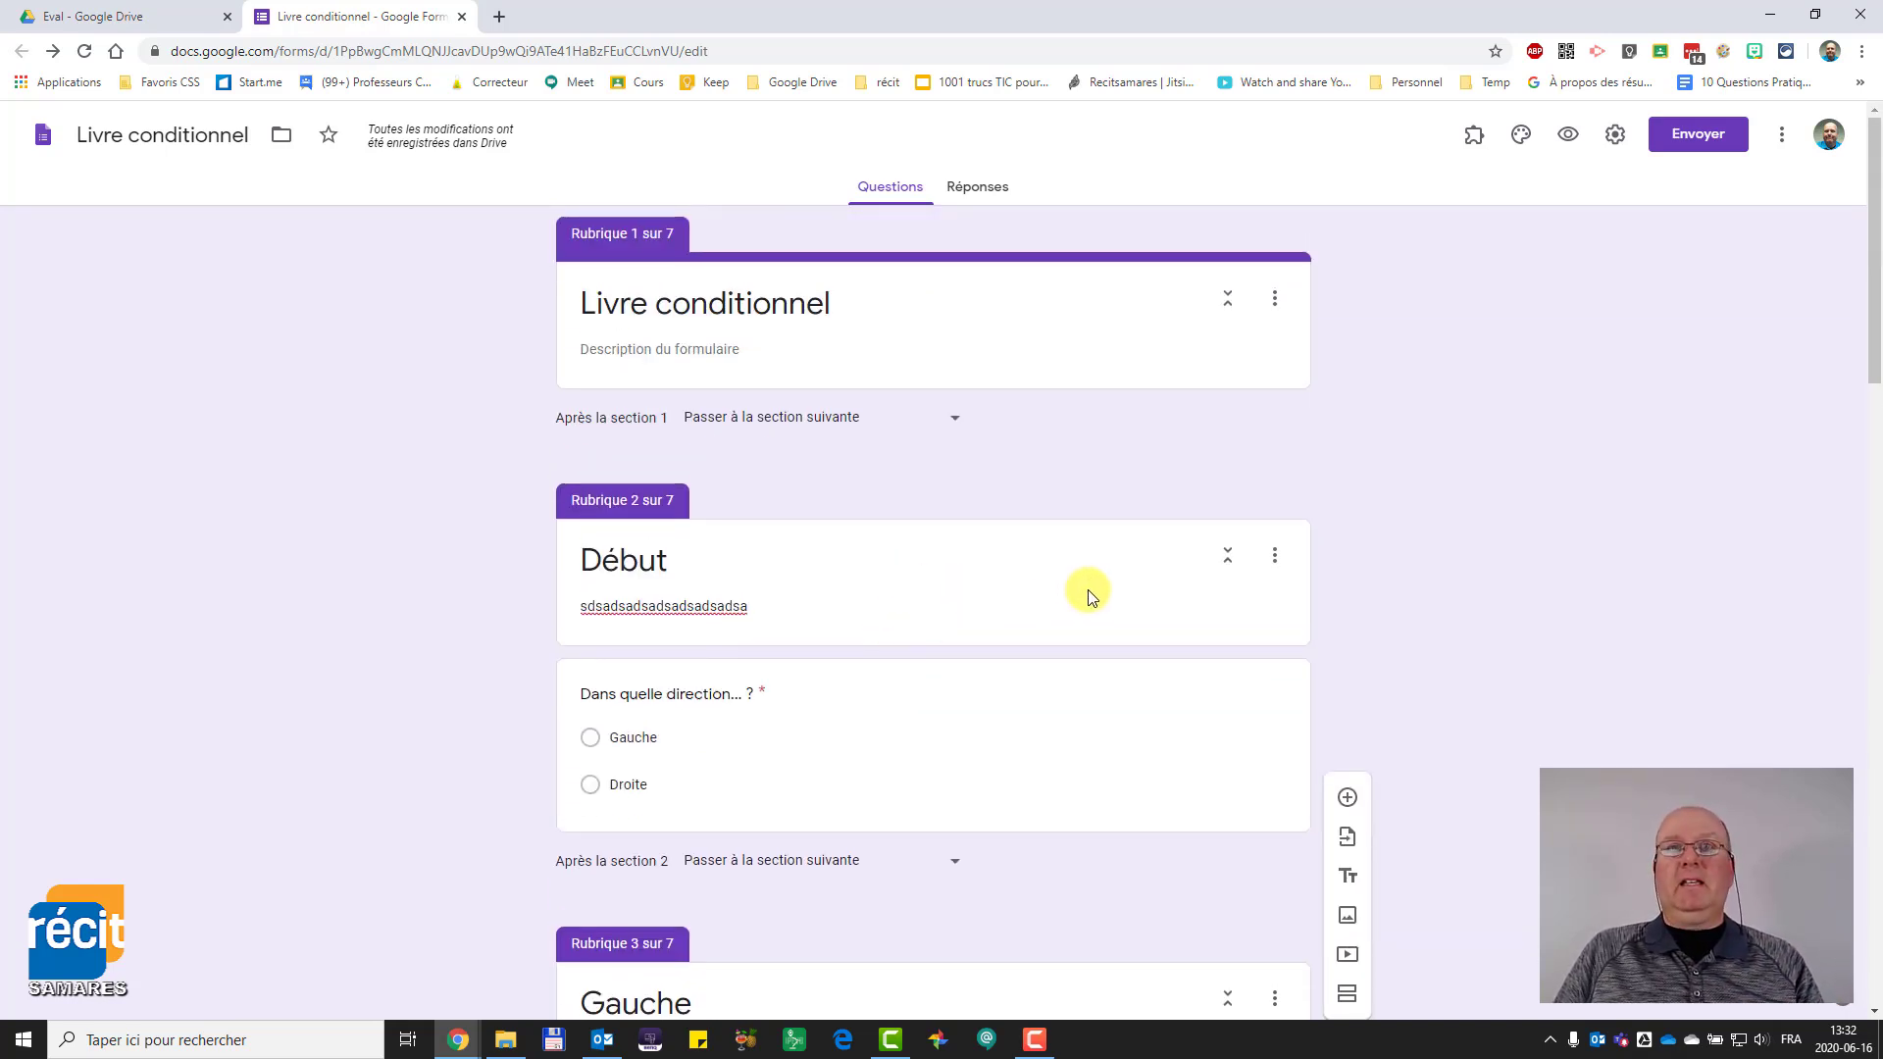
left_click(937, 739)
left_click(967, 618)
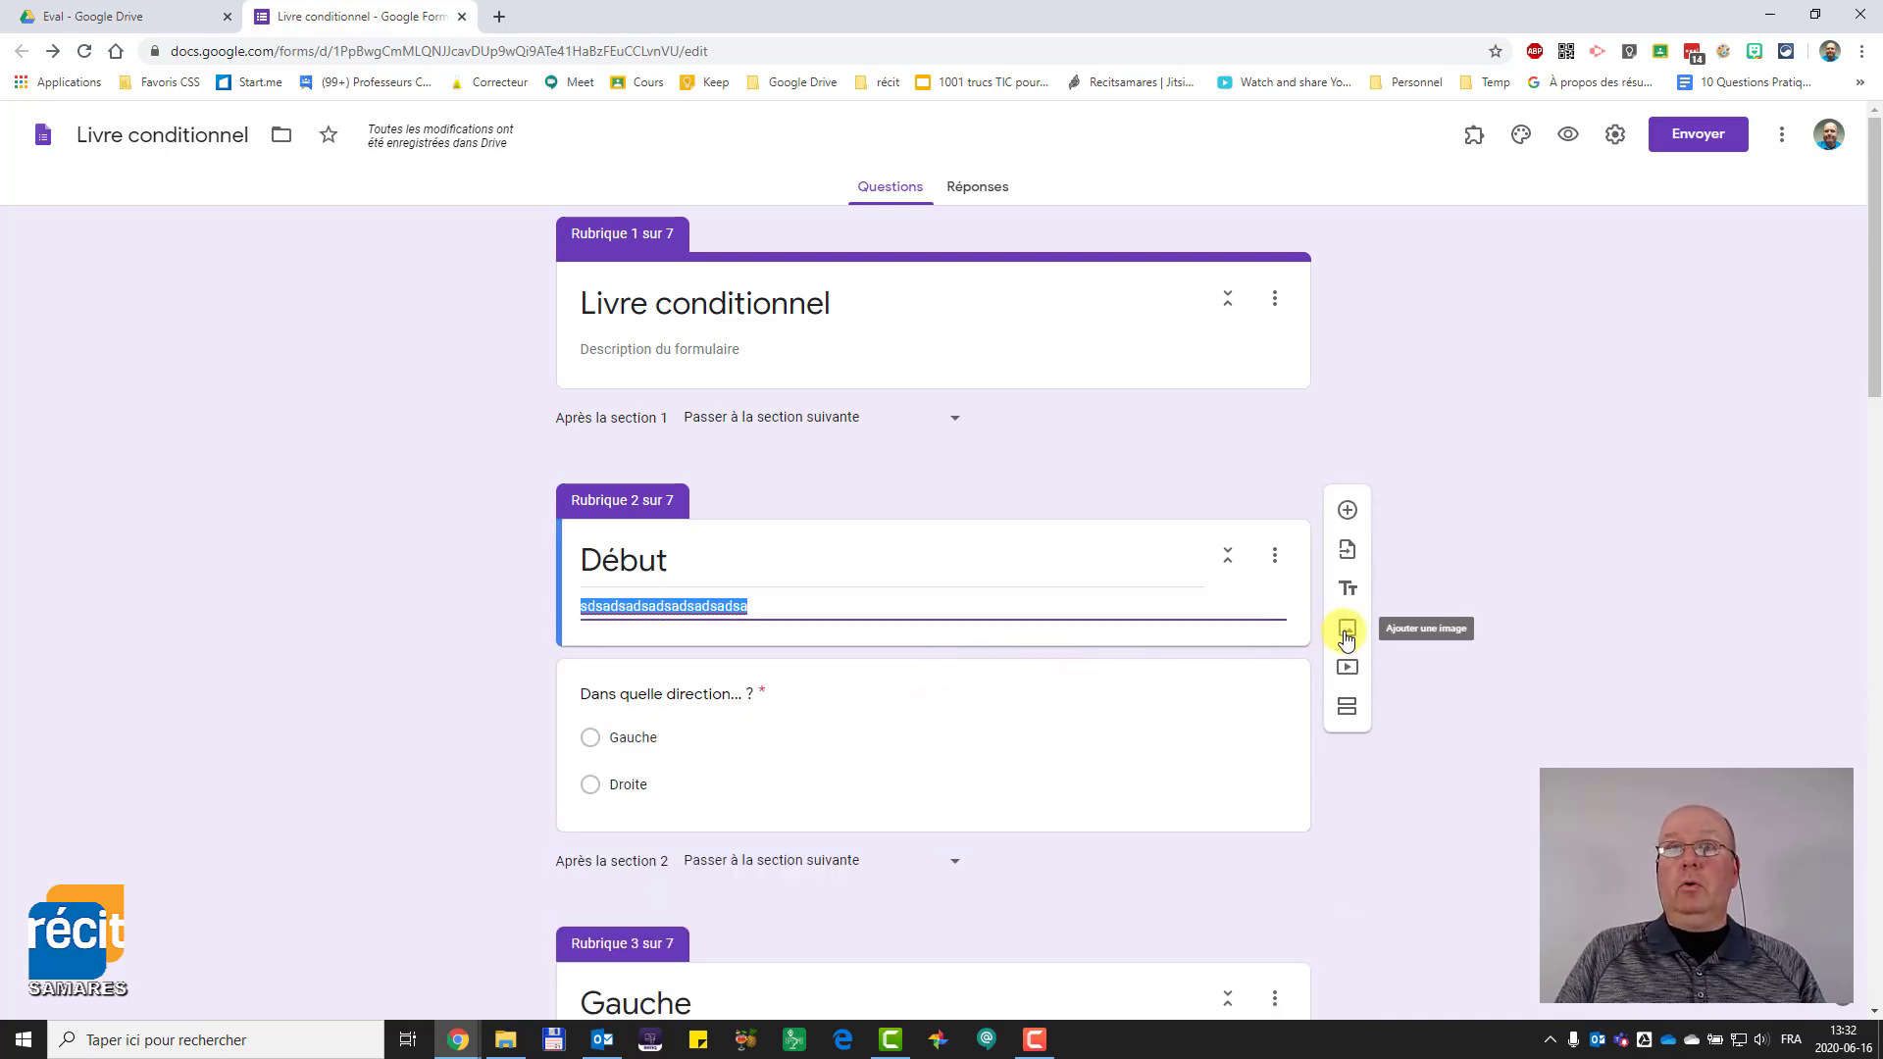
left_click(1348, 669)
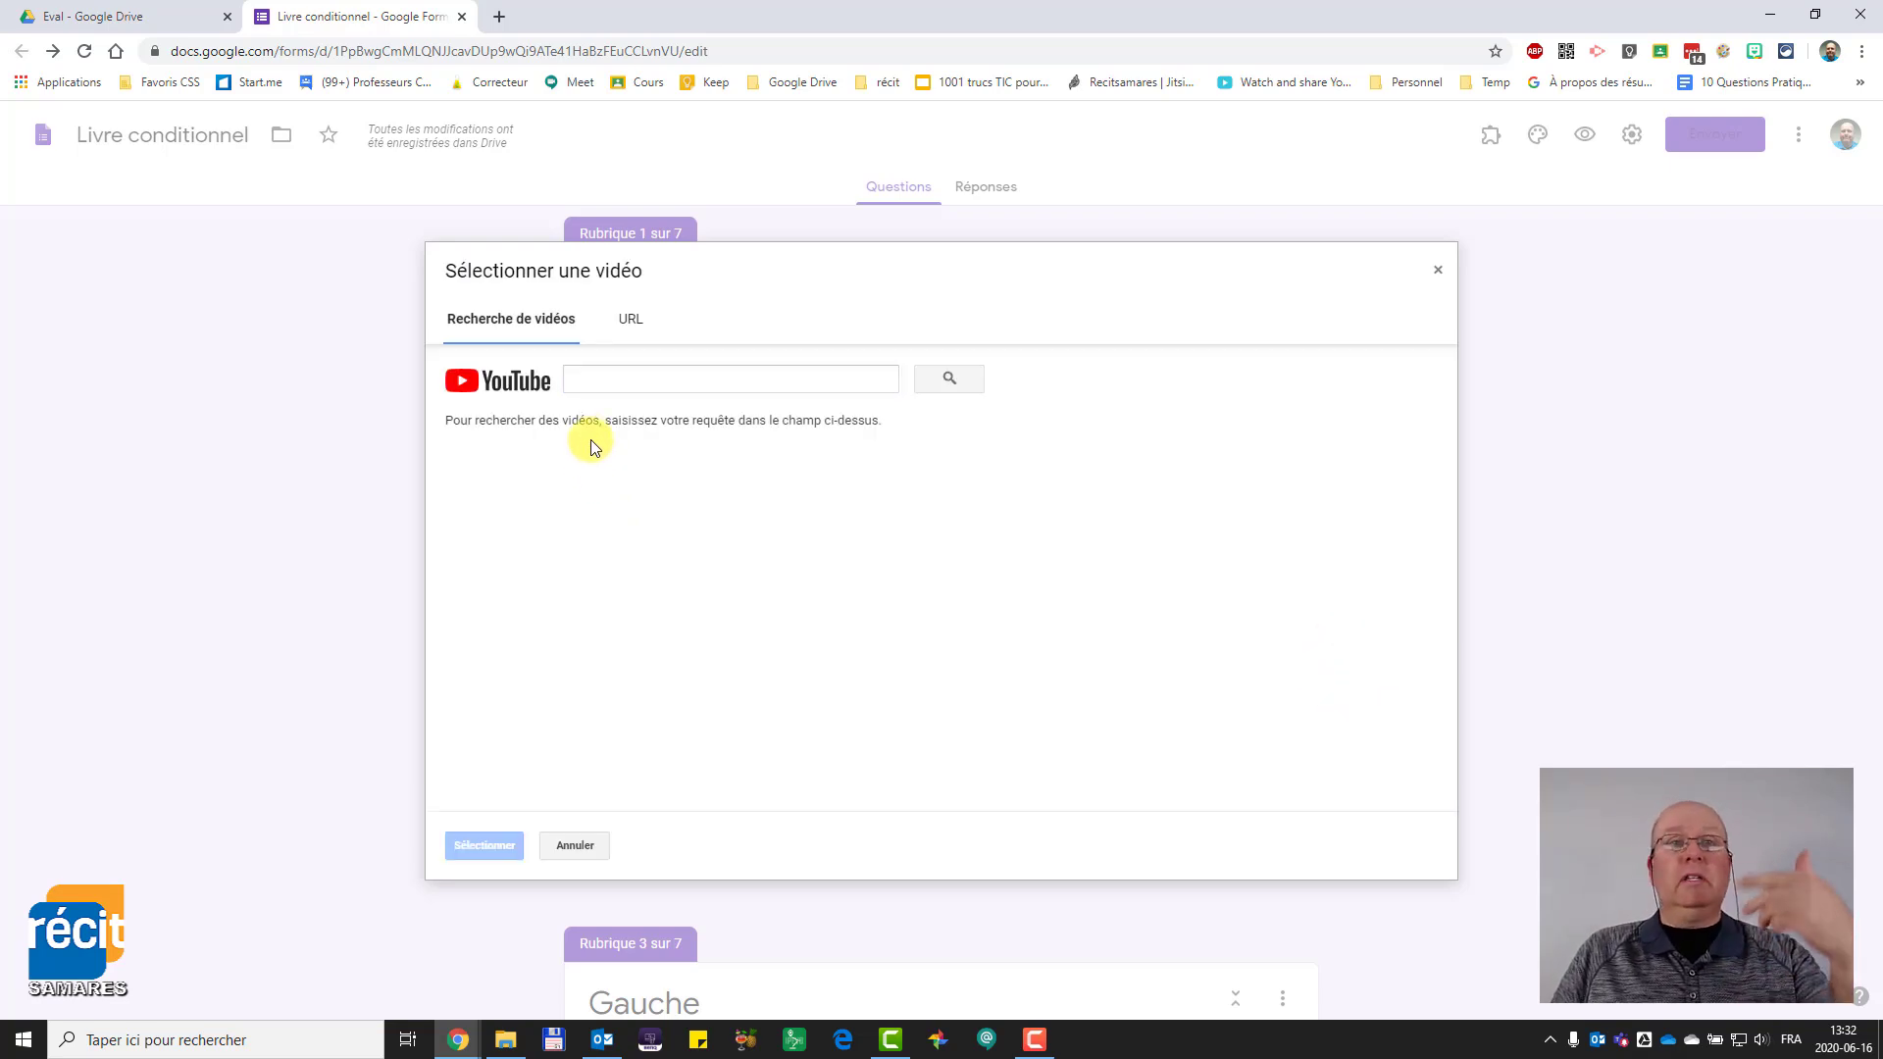
left_click(599, 380)
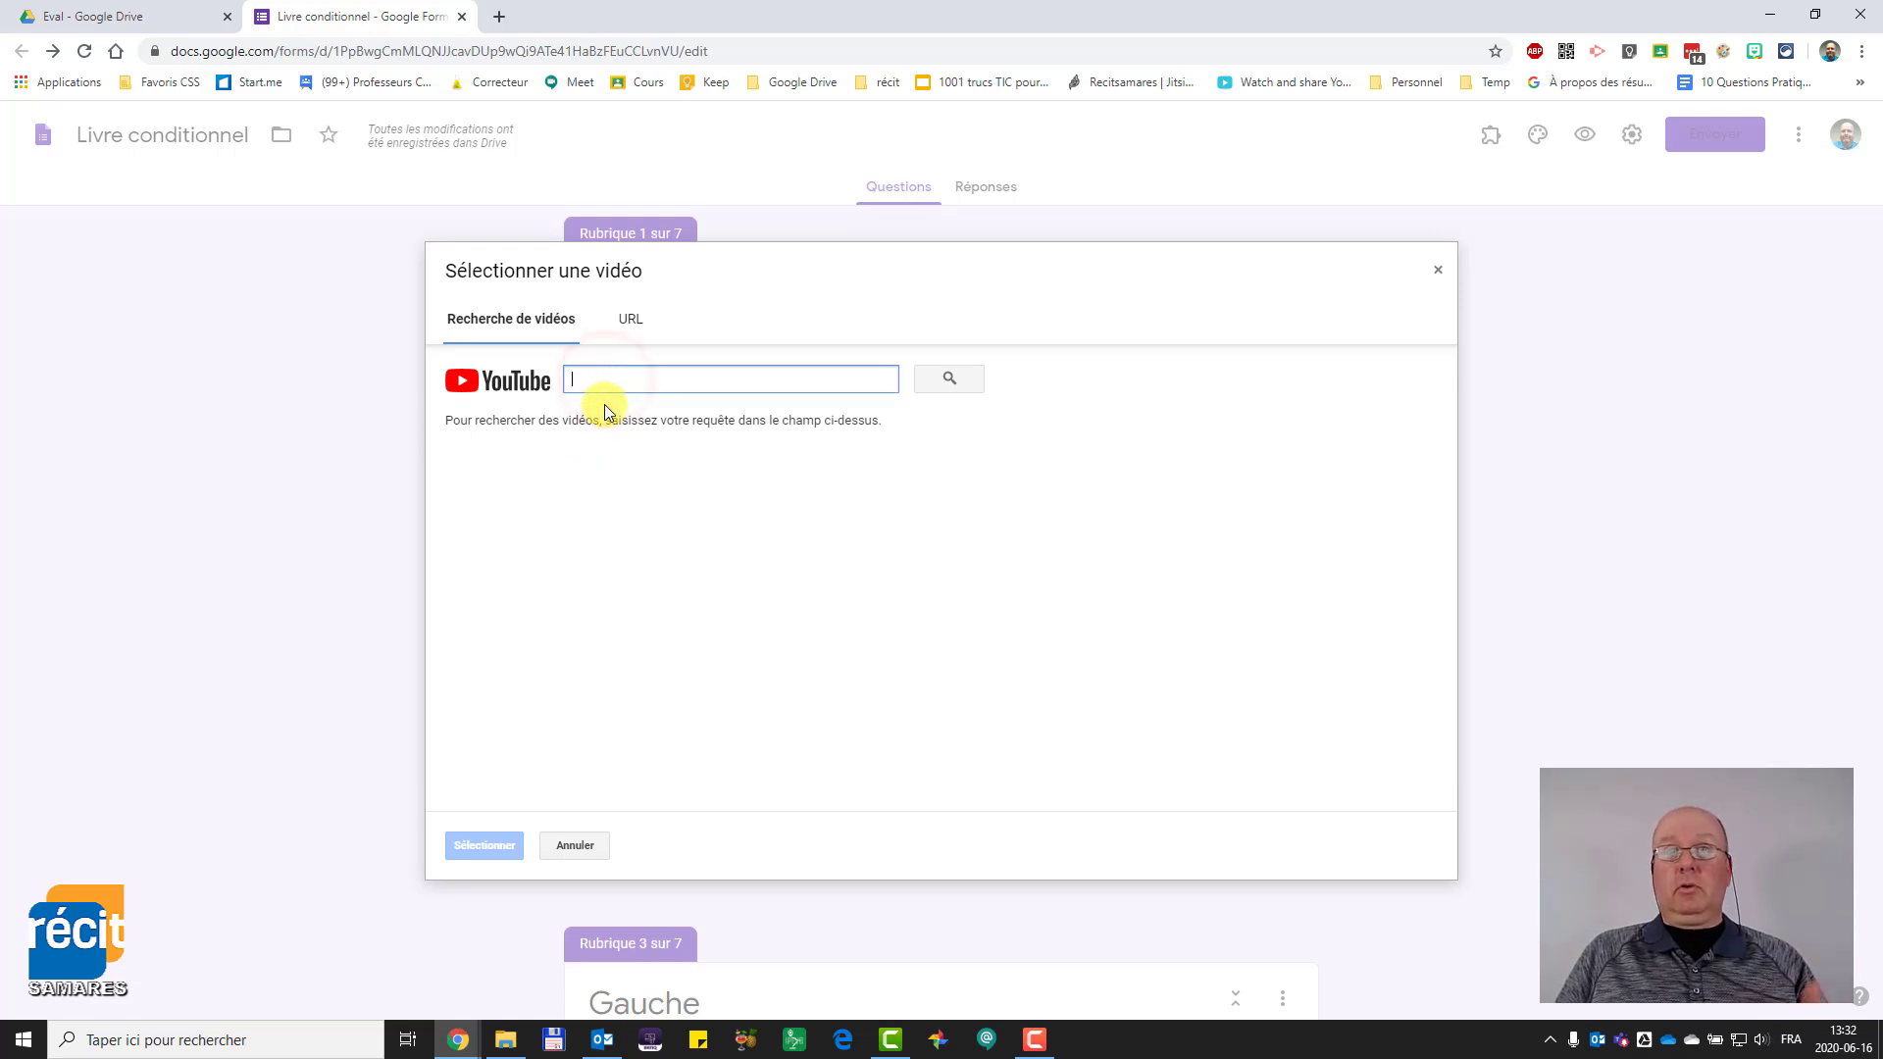
type("forms")
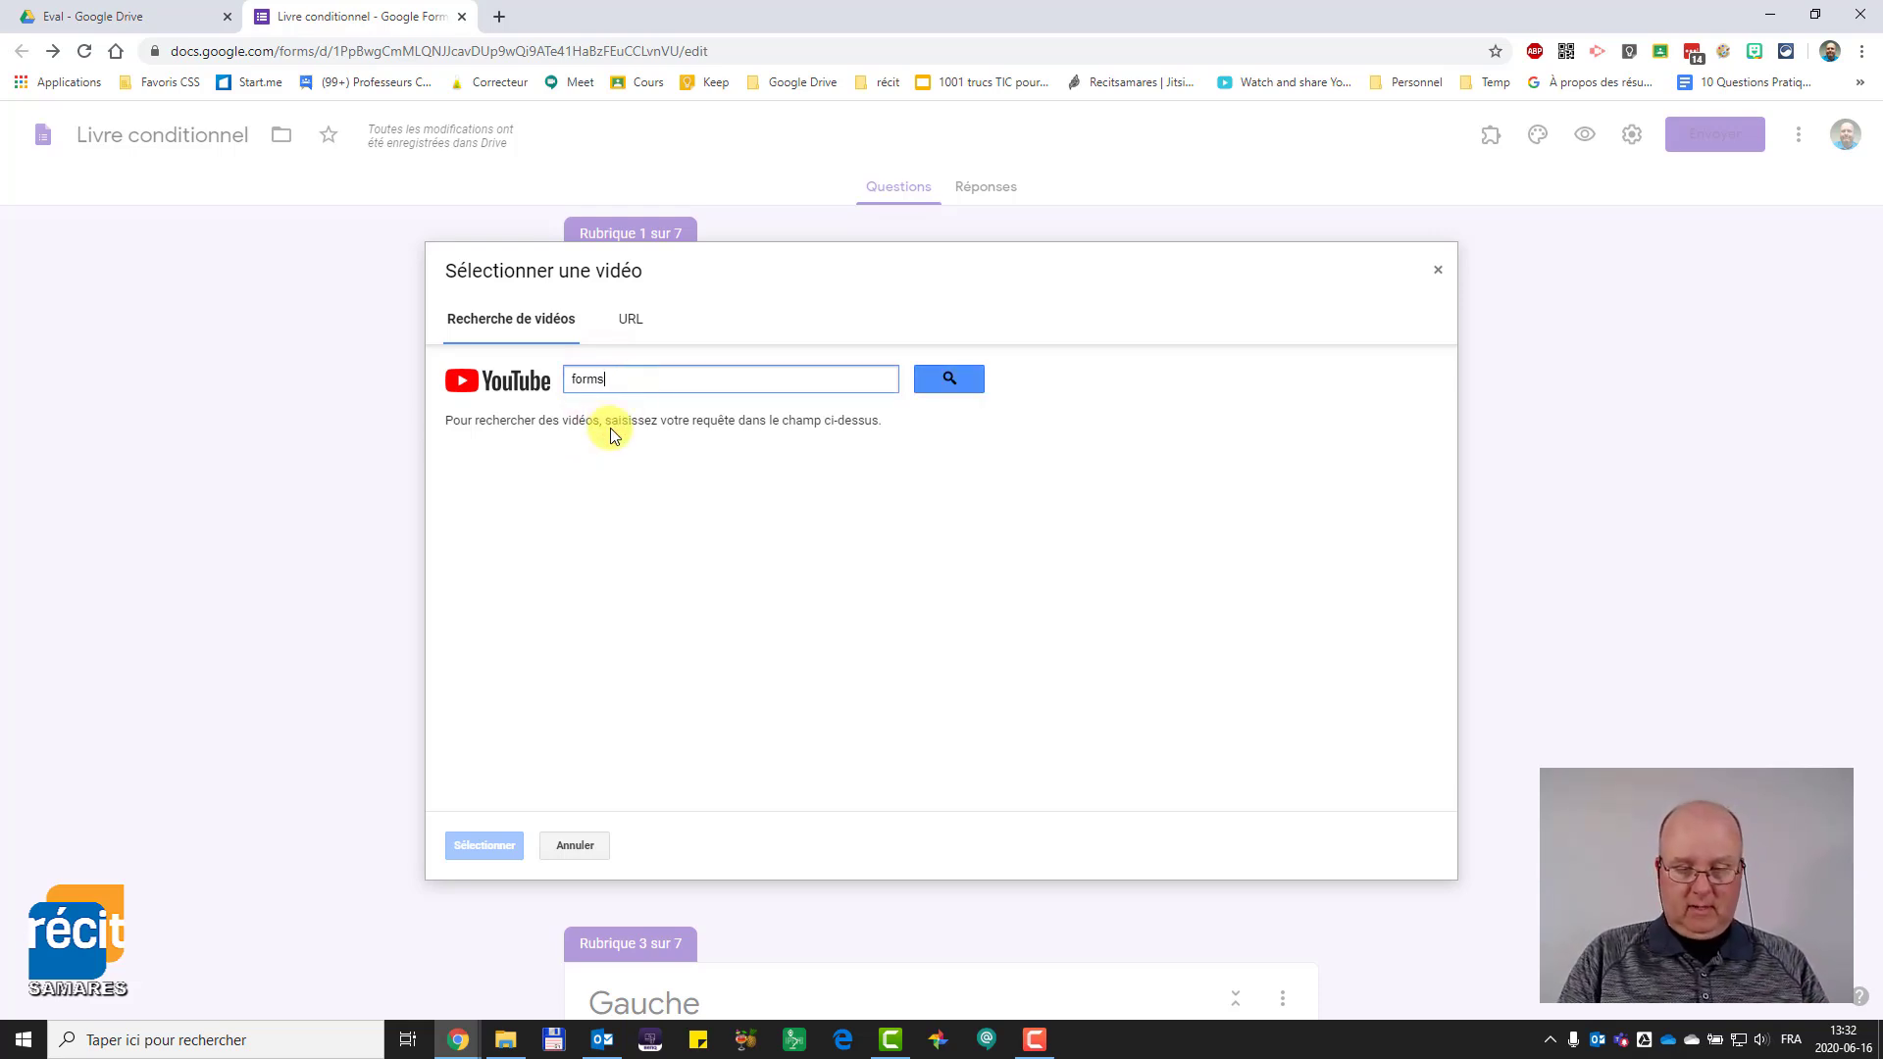
key("Return")
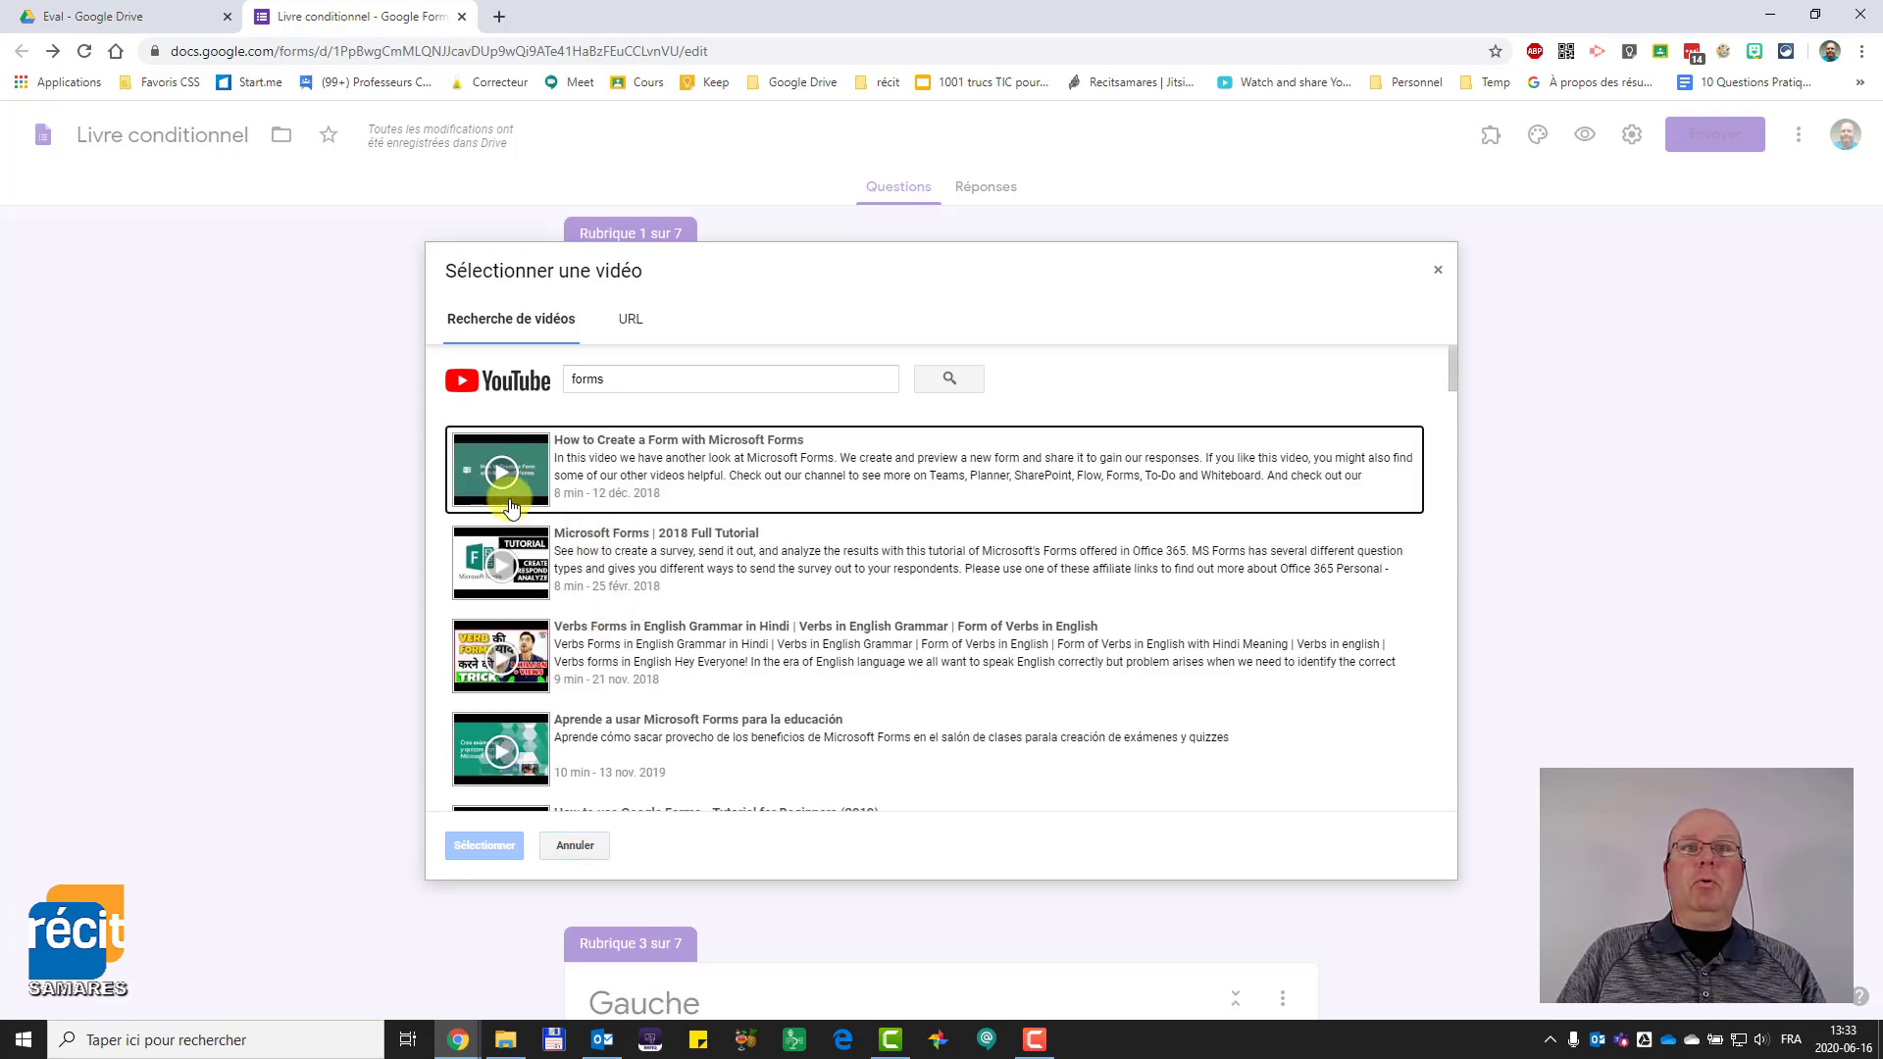
left_click(529, 568)
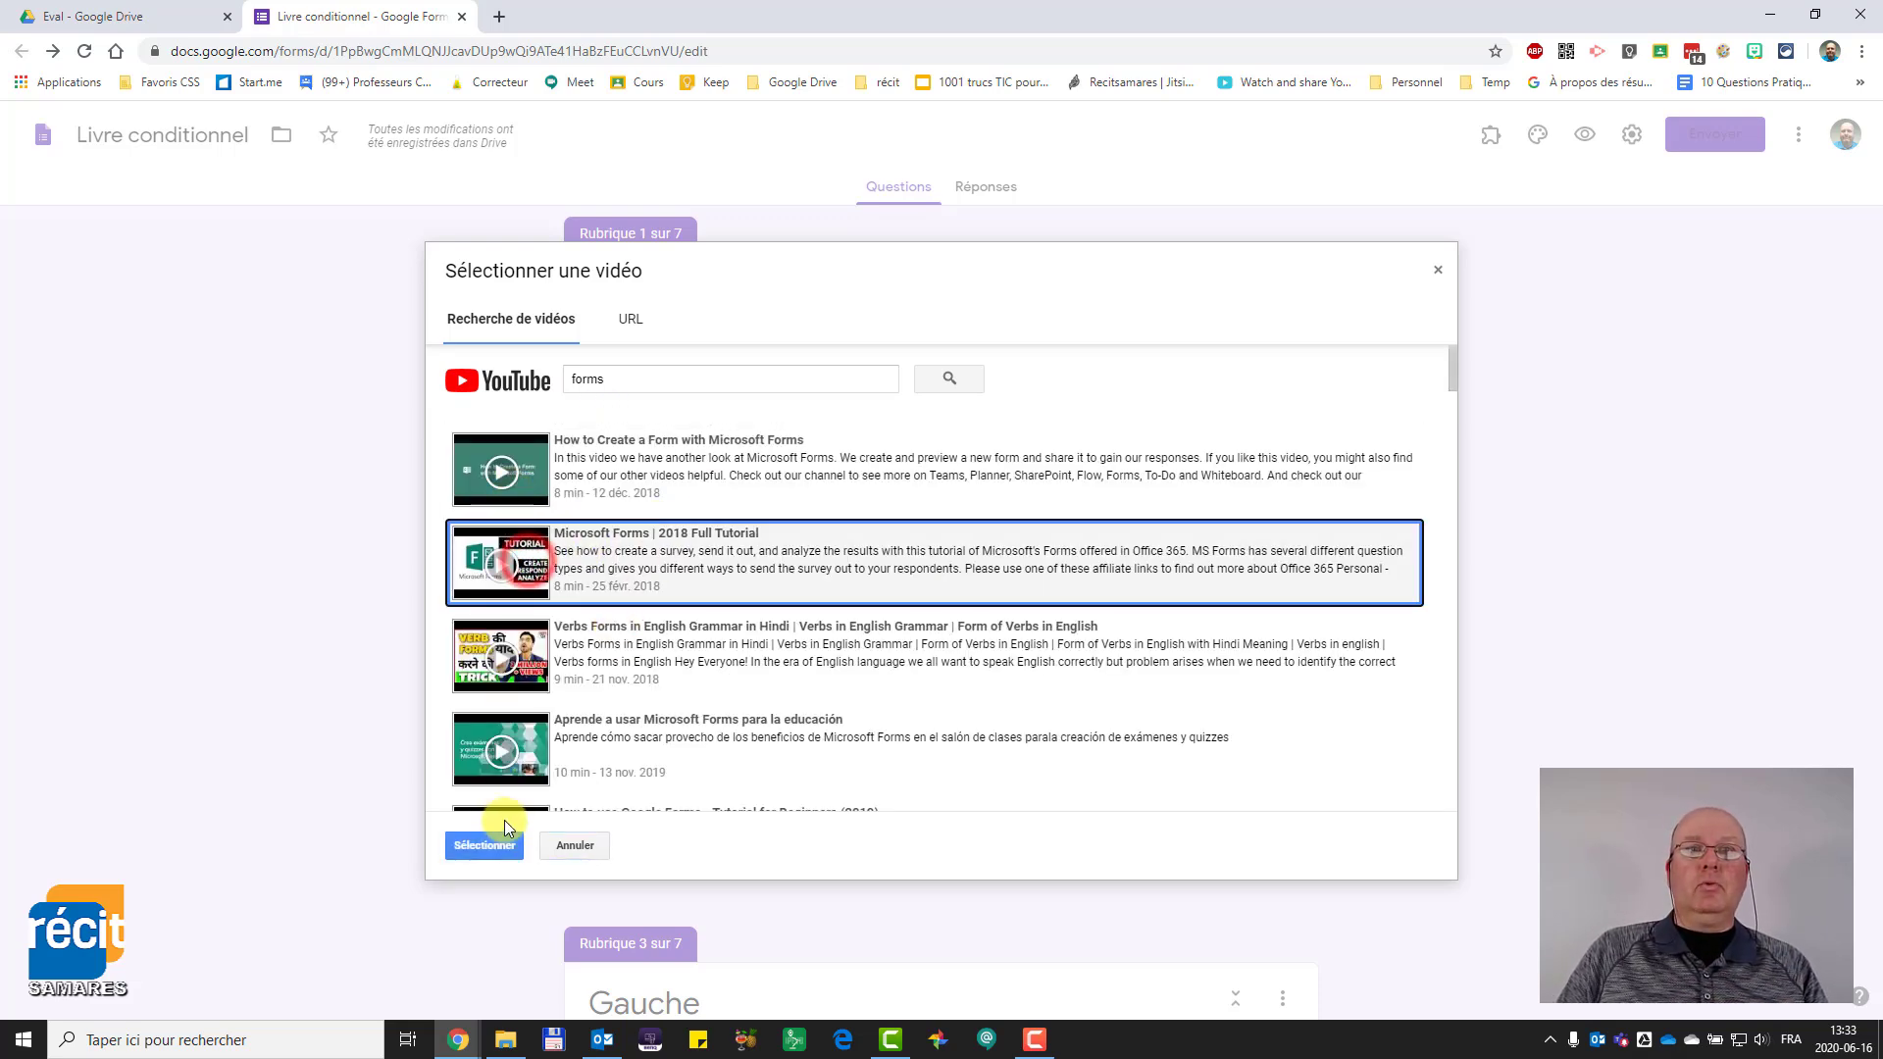
left_click(499, 844)
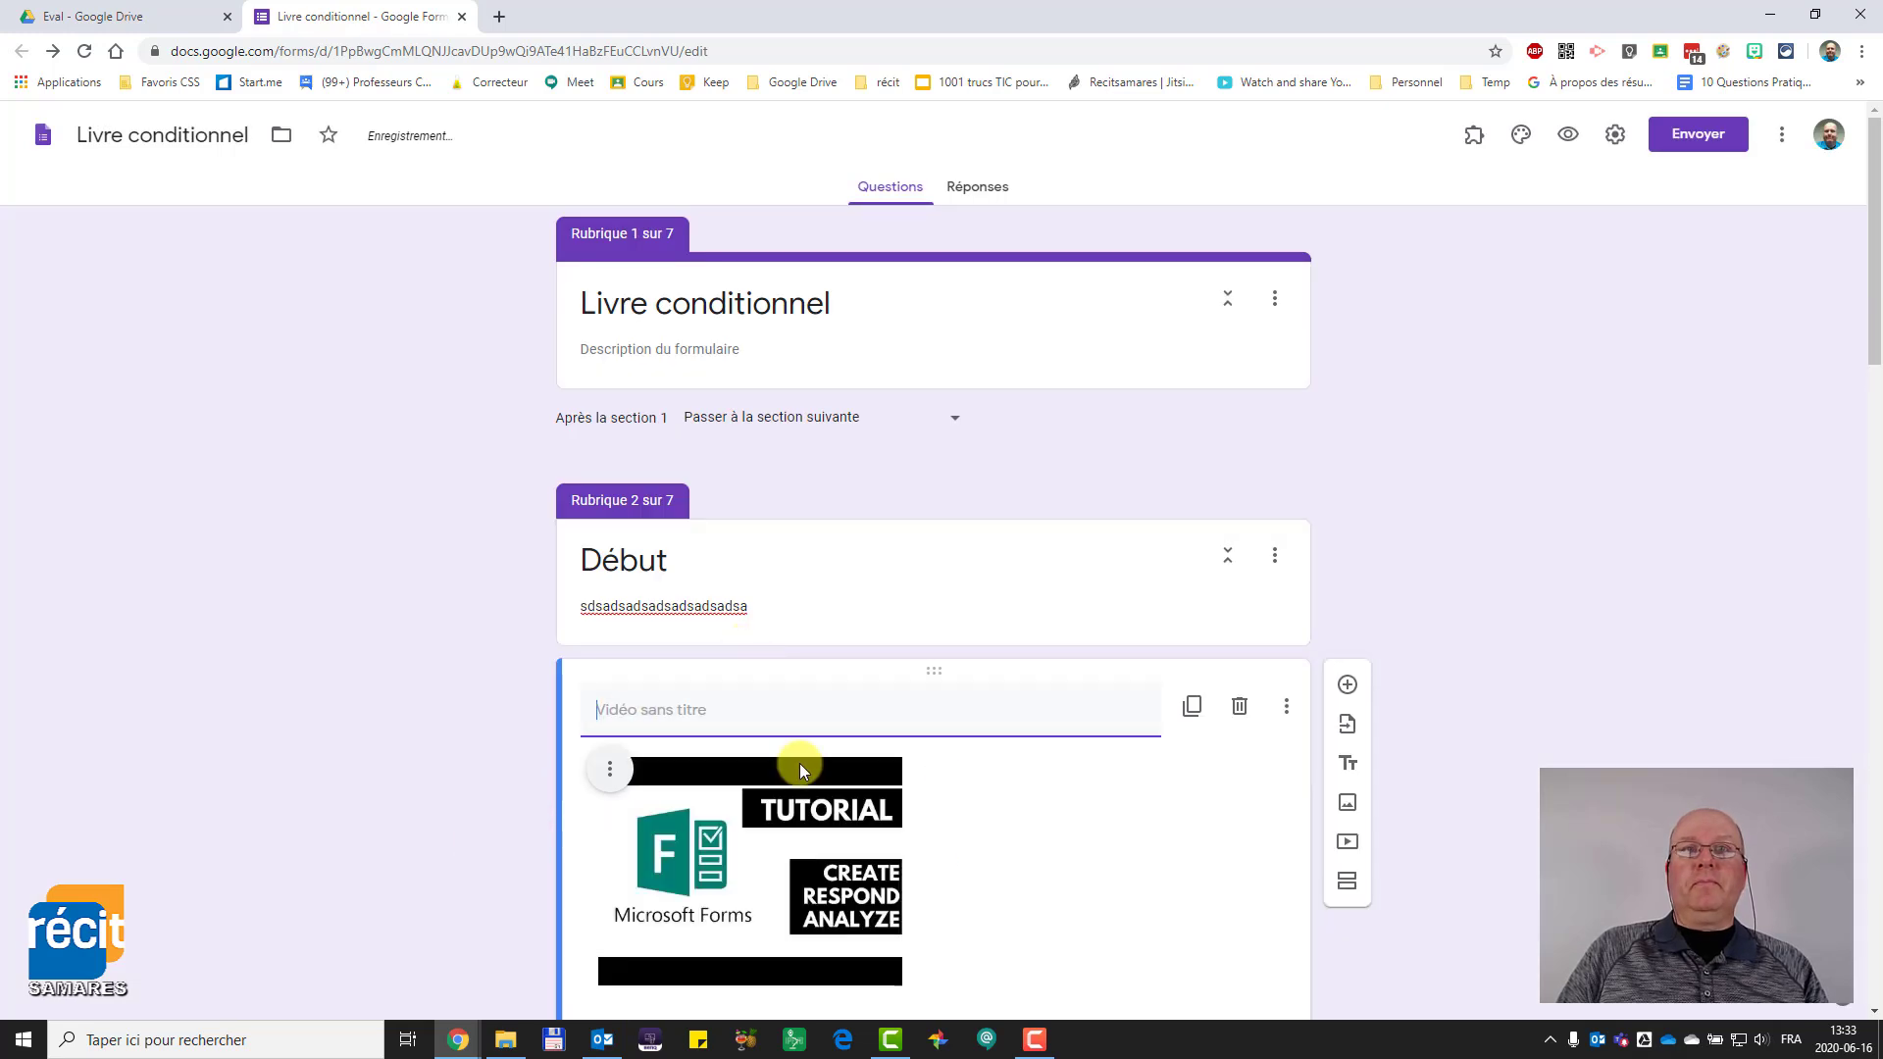
- Enlarge the inserted video in the Début section to about twice its width
scroll(801, 760, "down", 3)
left_click(802, 654)
left_click_drag(903, 691, 1202, 890)
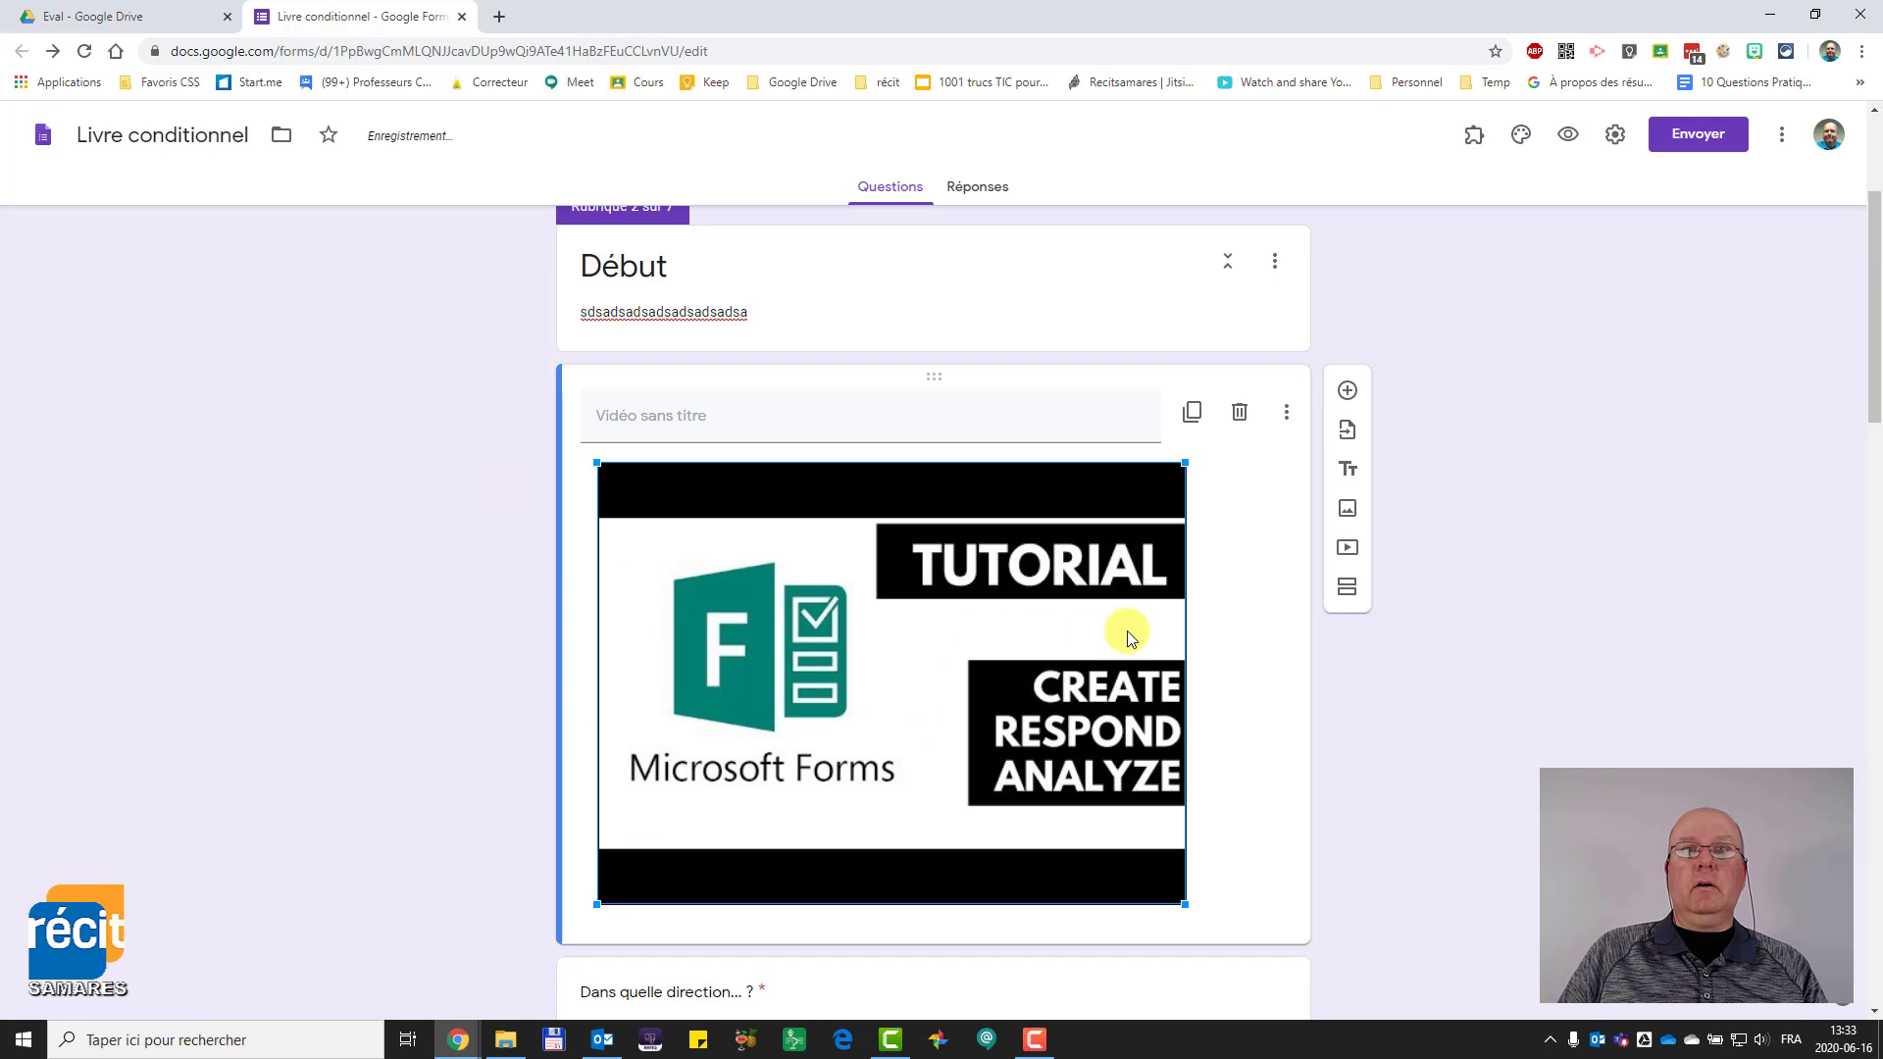
- Centre the Microsoft Forms tutorial video within its block in the Début section
left_click(1219, 639)
left_click(609, 477)
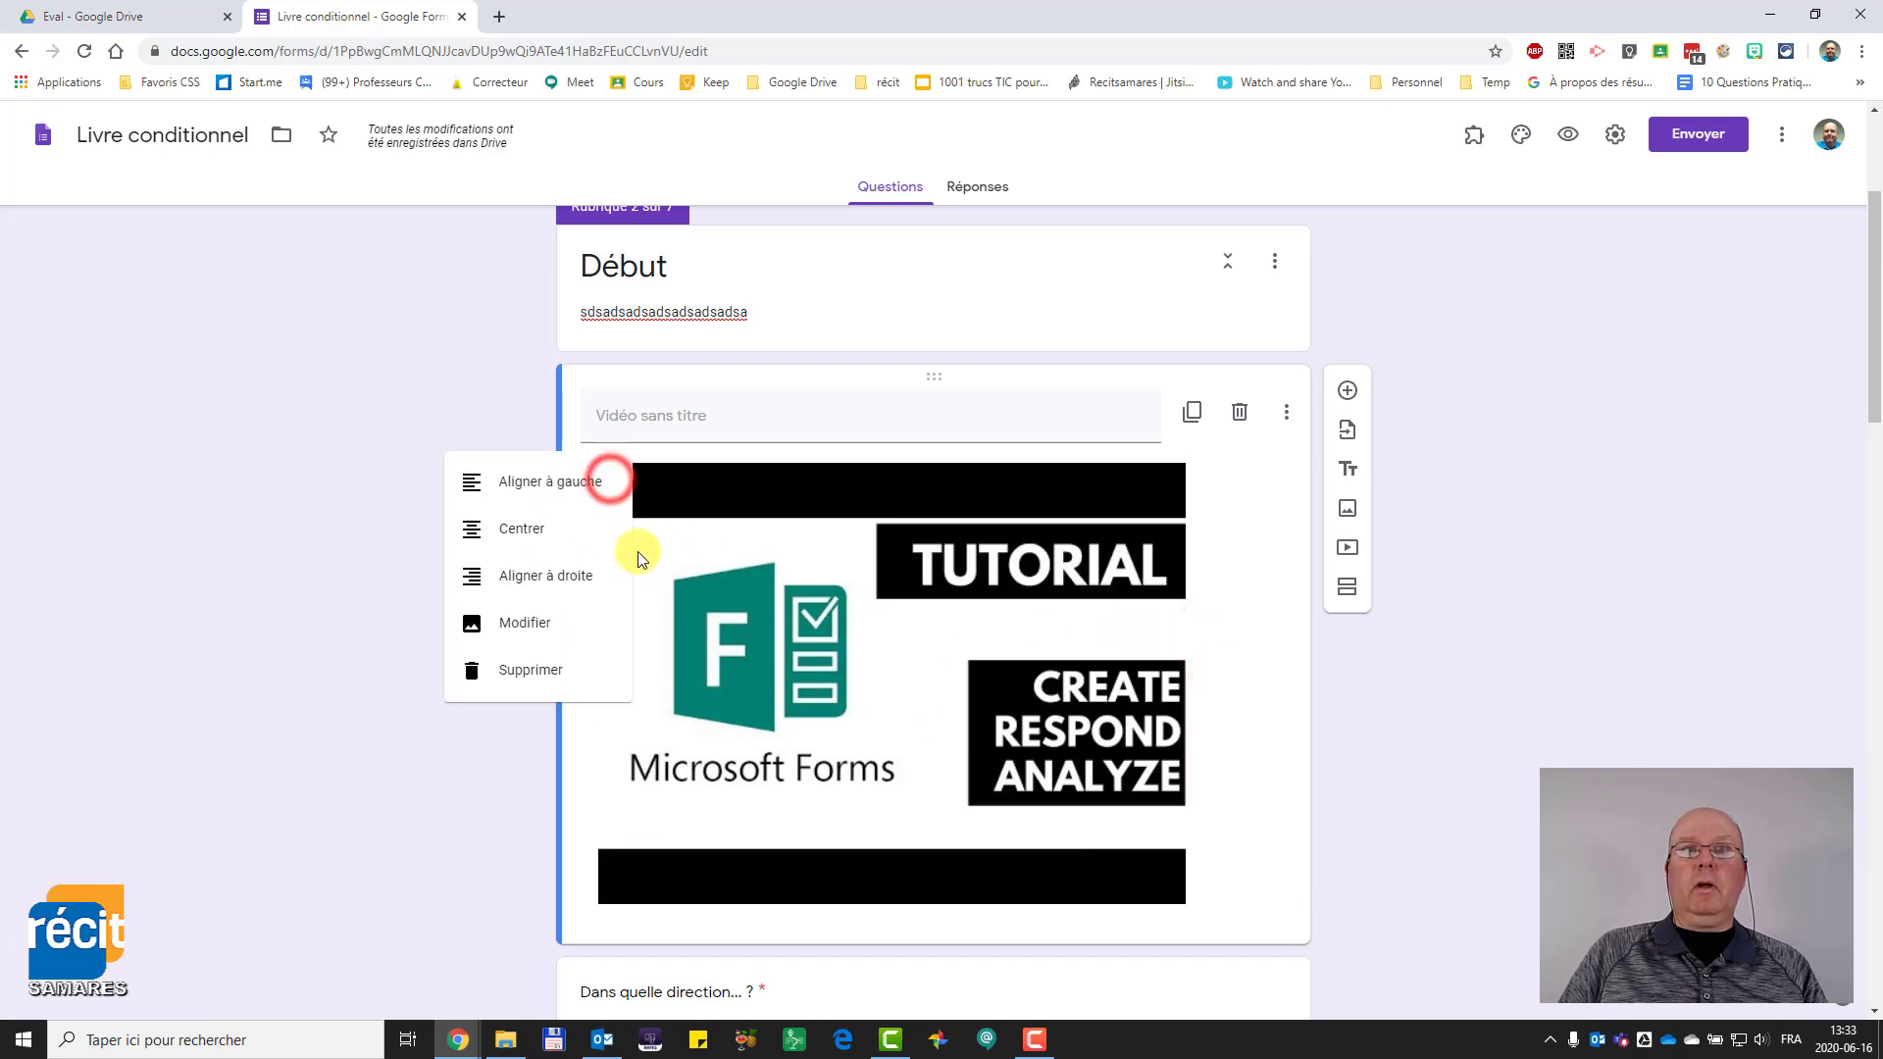
left_click(539, 529)
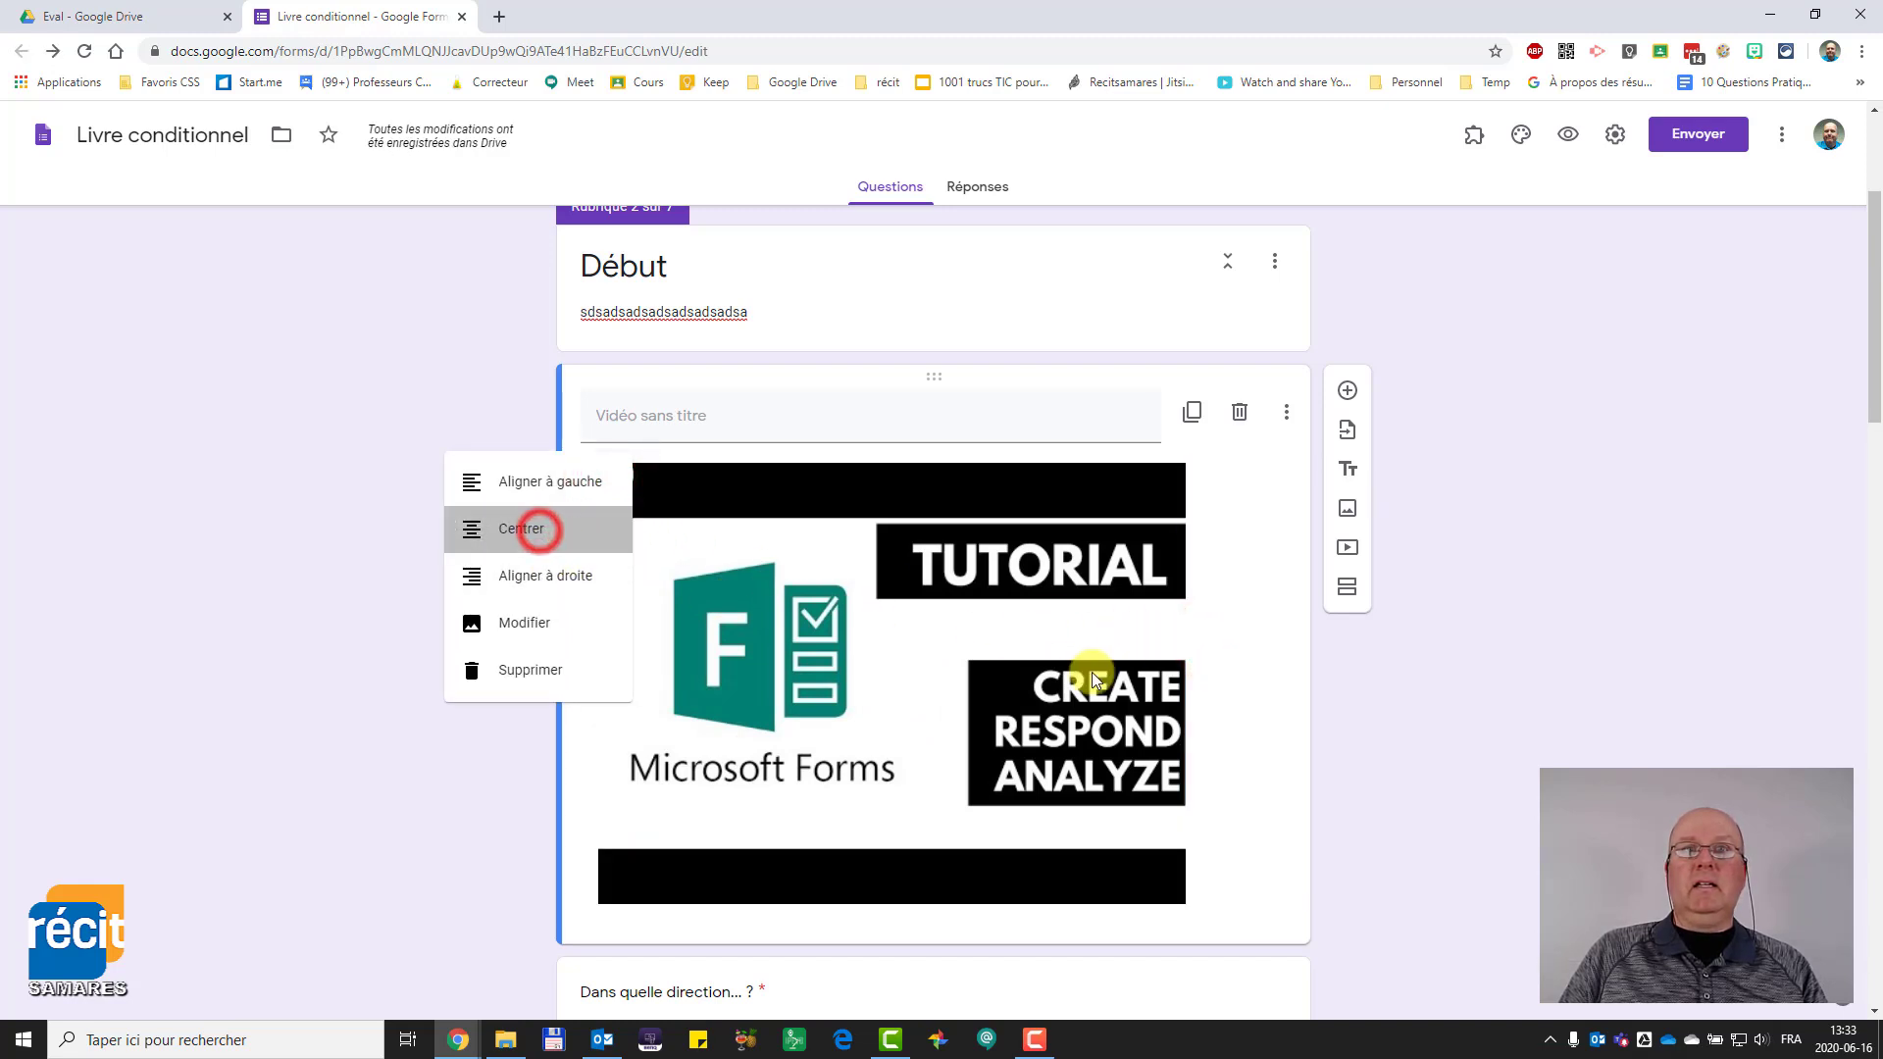
left_click(702, 420)
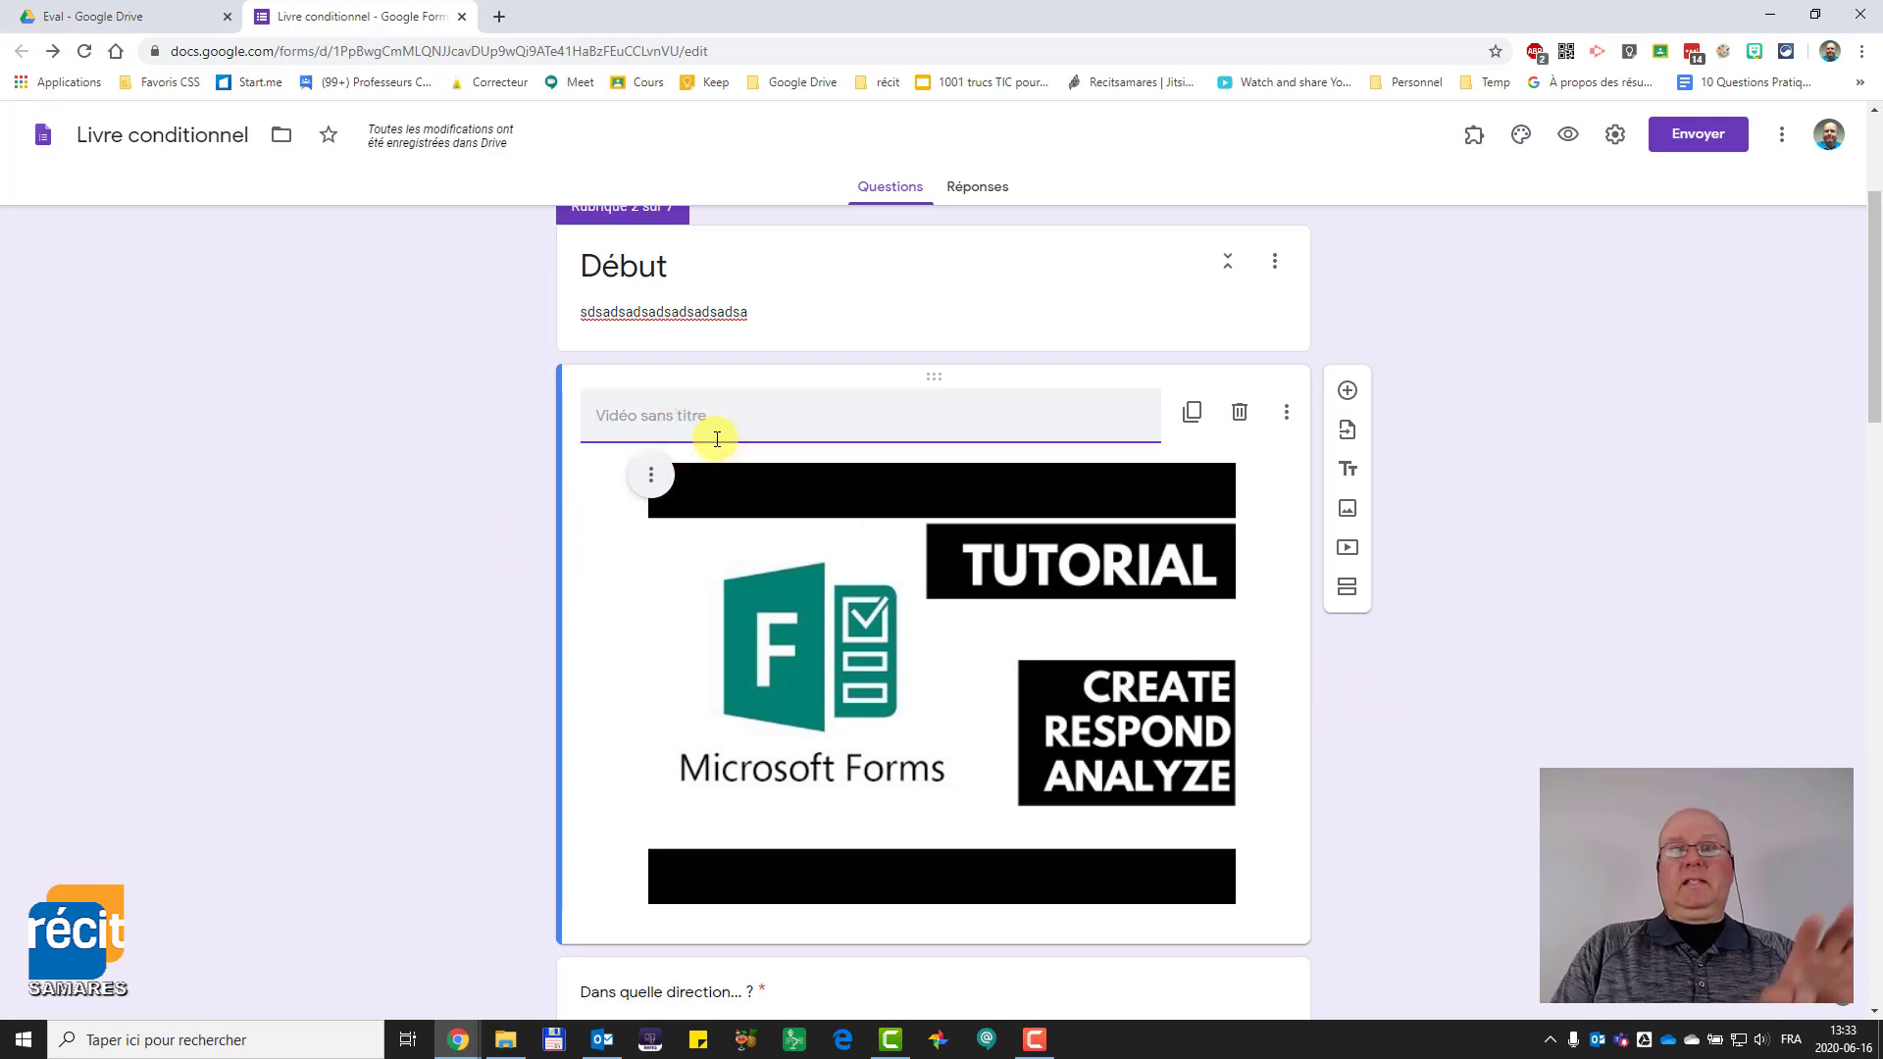
- Add a title and description block to the Début section and move it above the video
scroll(1275, 539, "down", 3)
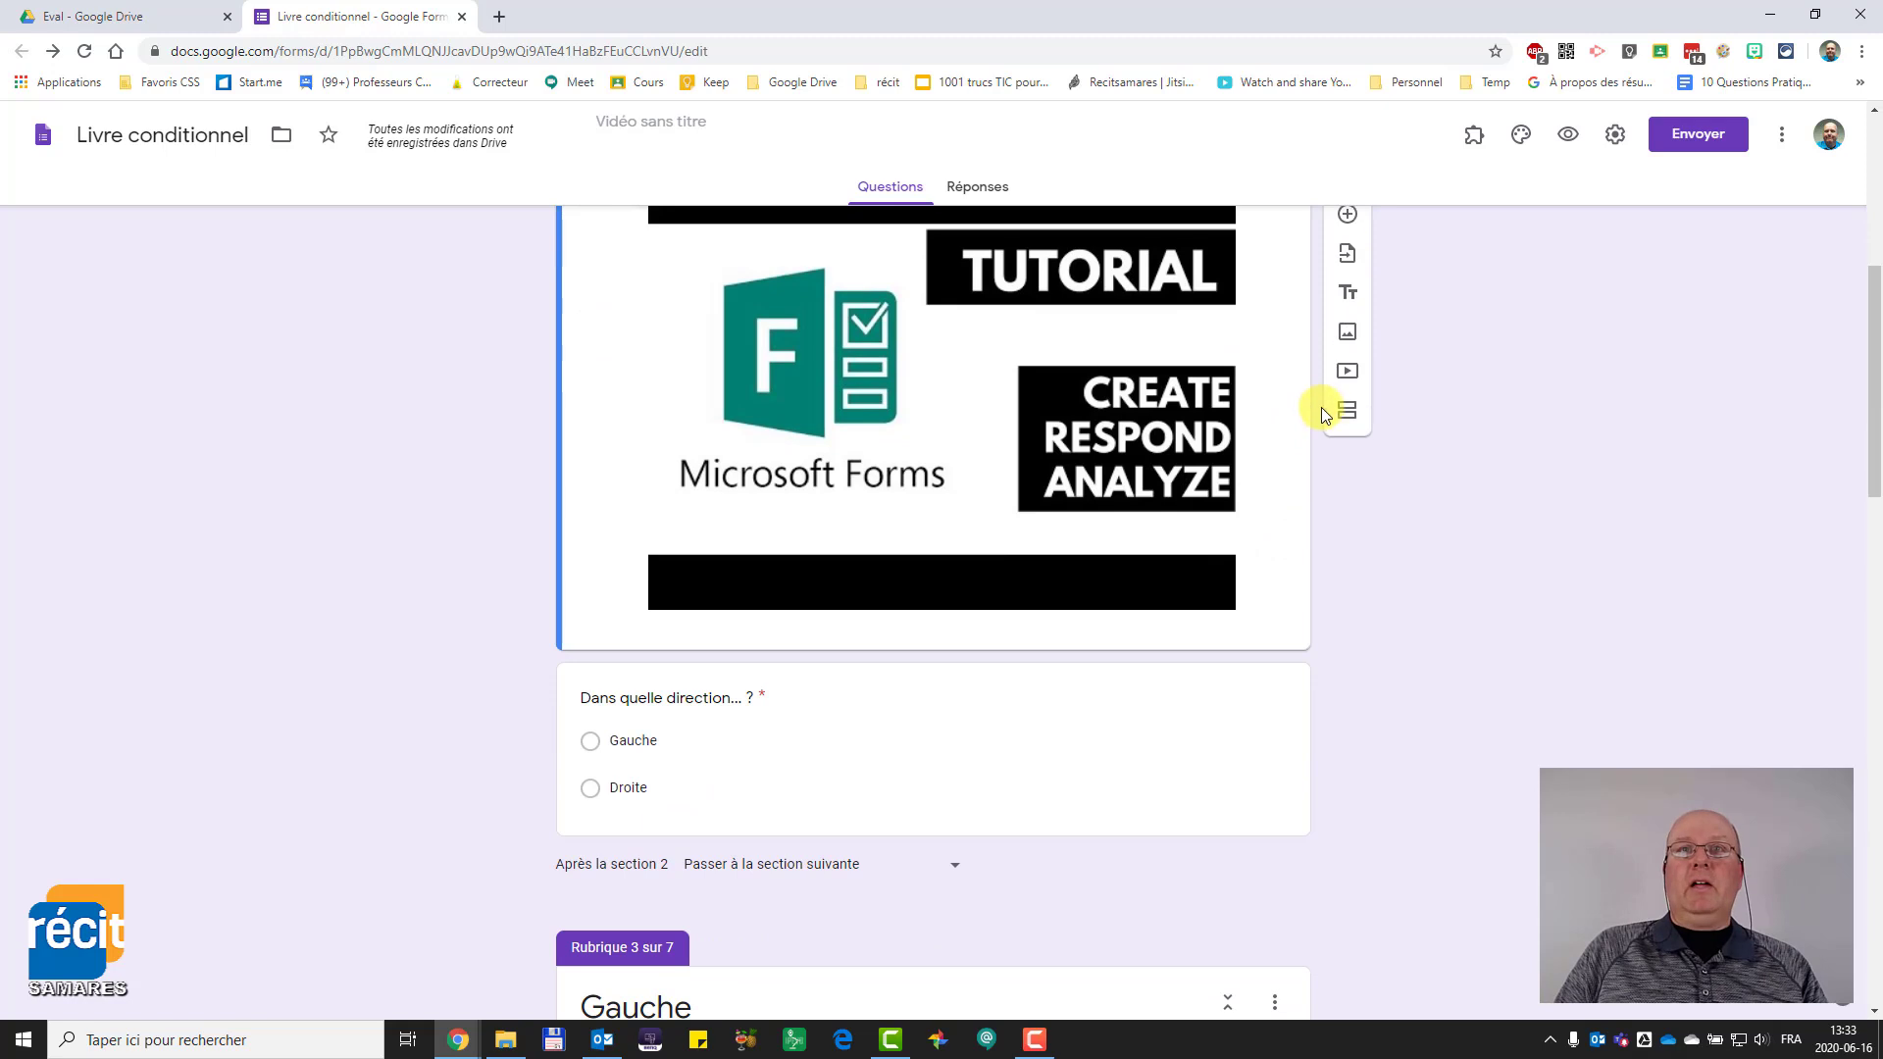
scroll(1324, 429, "up", 2)
left_click(1348, 382)
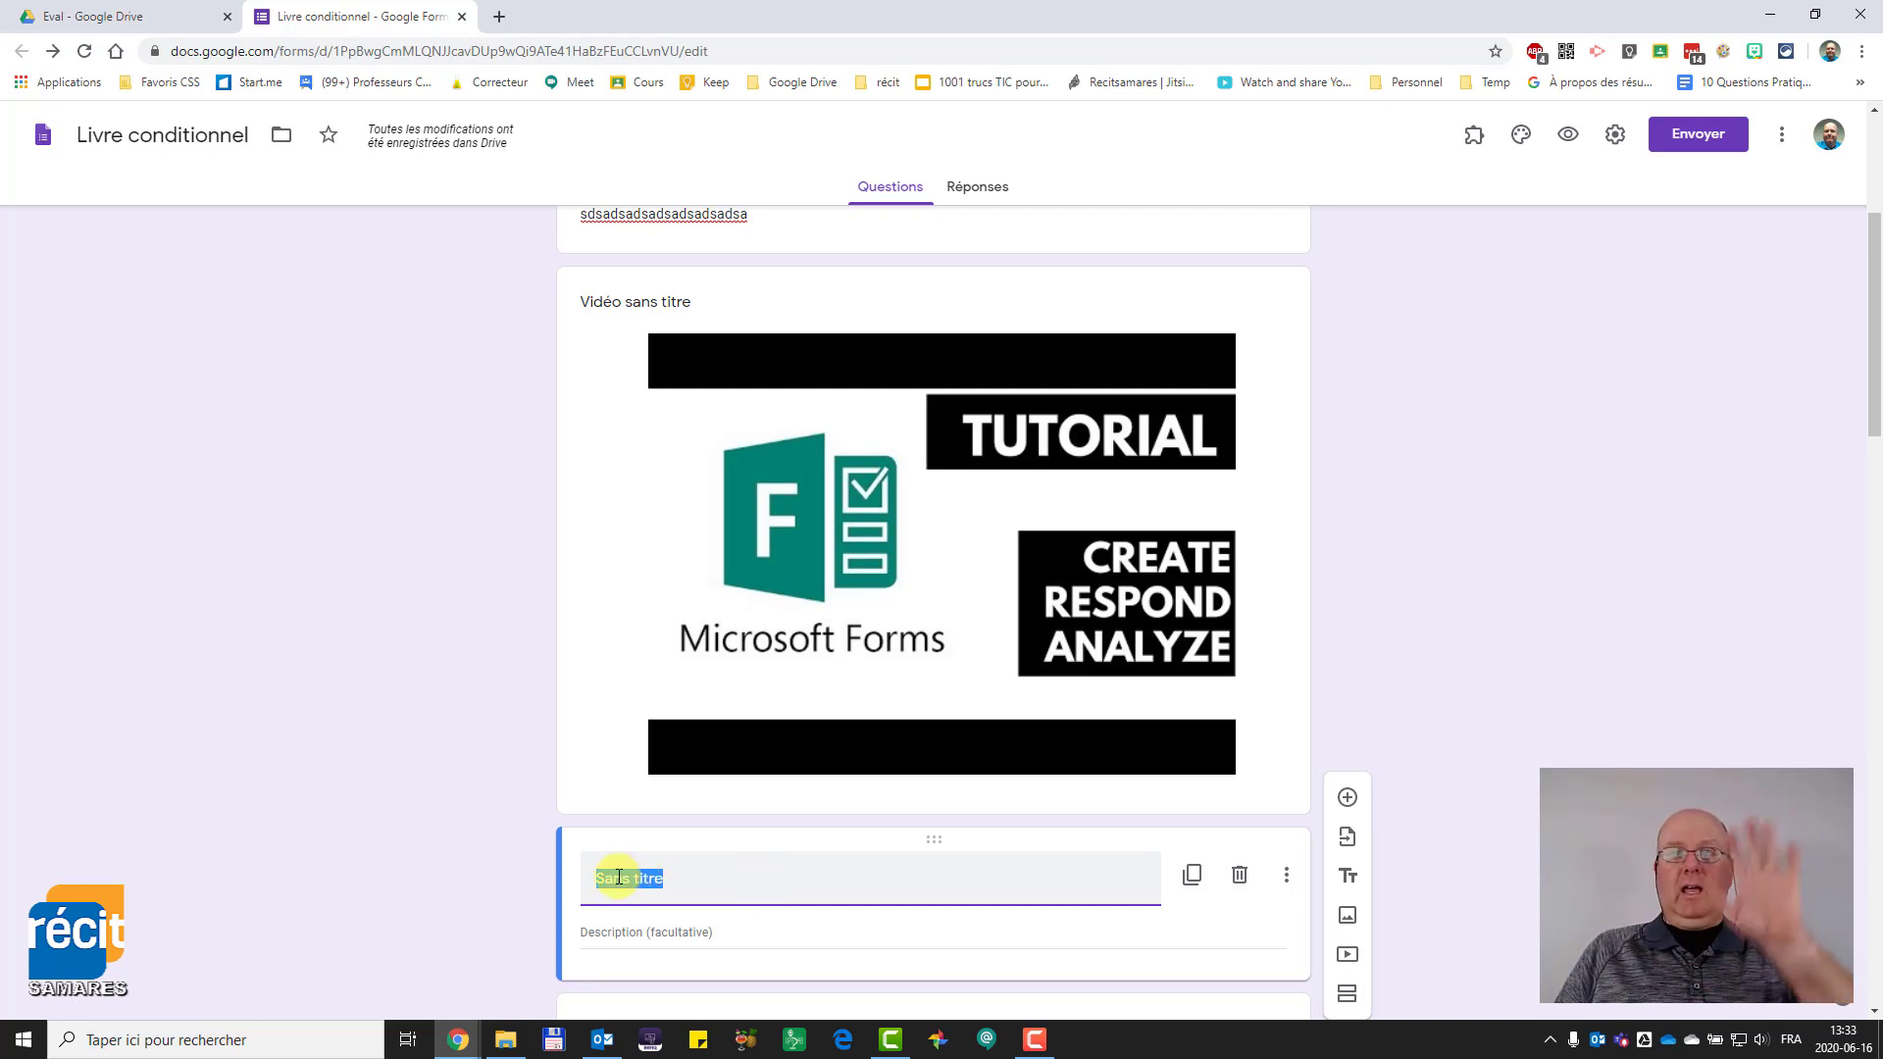
left_click_drag(934, 844, 957, 445)
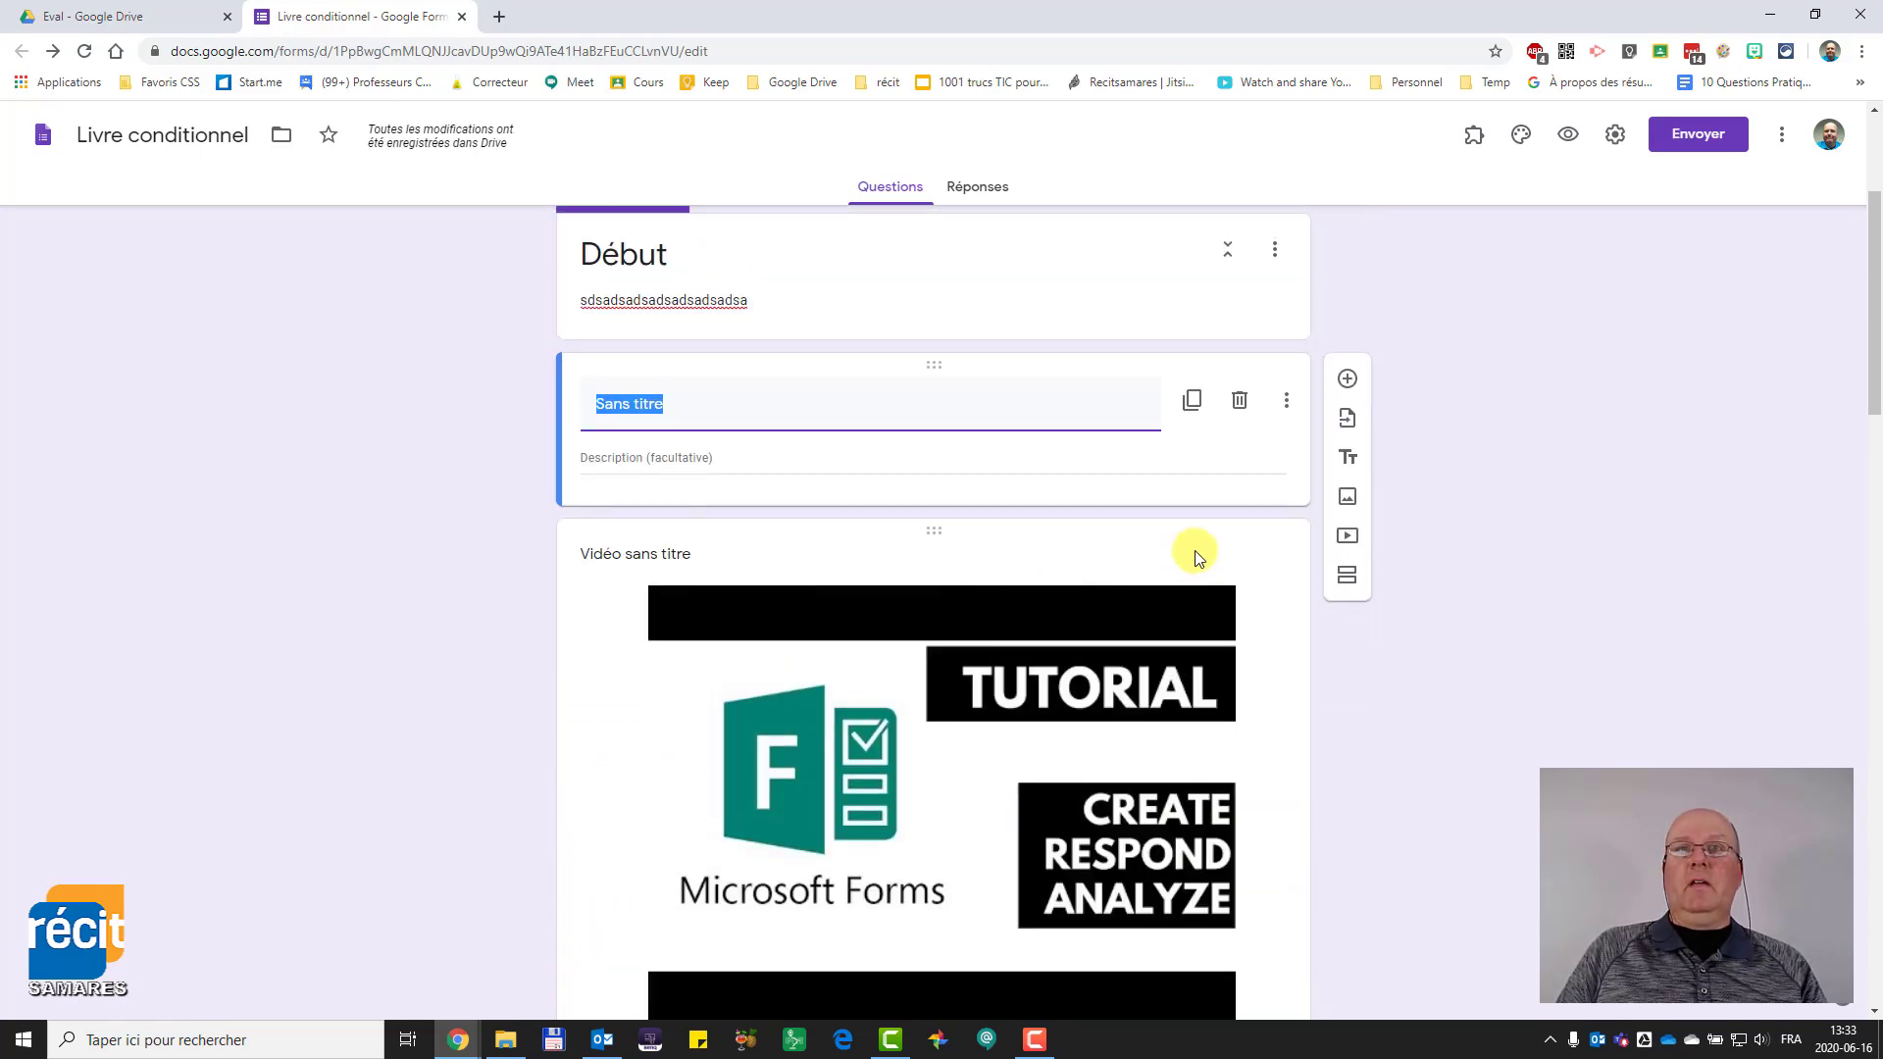
- Search Google Images for "voiture" and insert the black sports car in front of the château below the Gauche section's question
scroll(1274, 593, "down", 12)
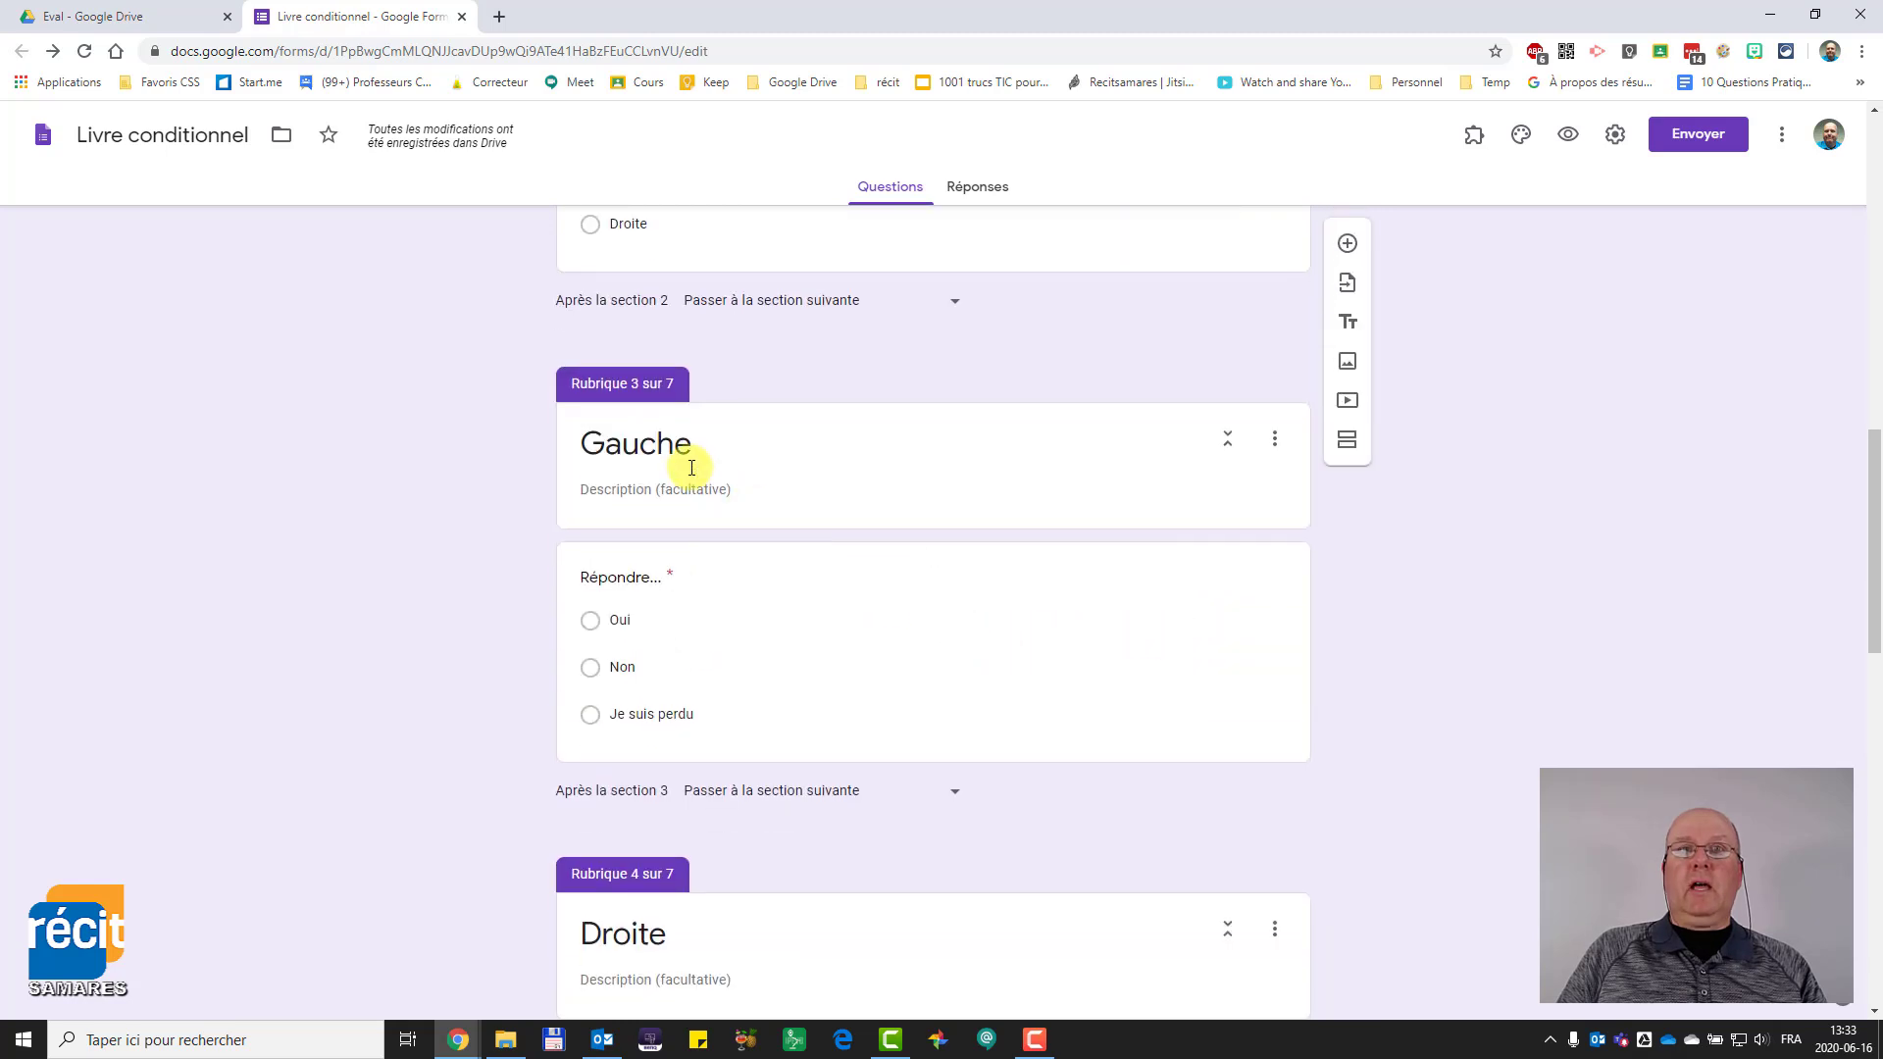
left_click(1252, 547)
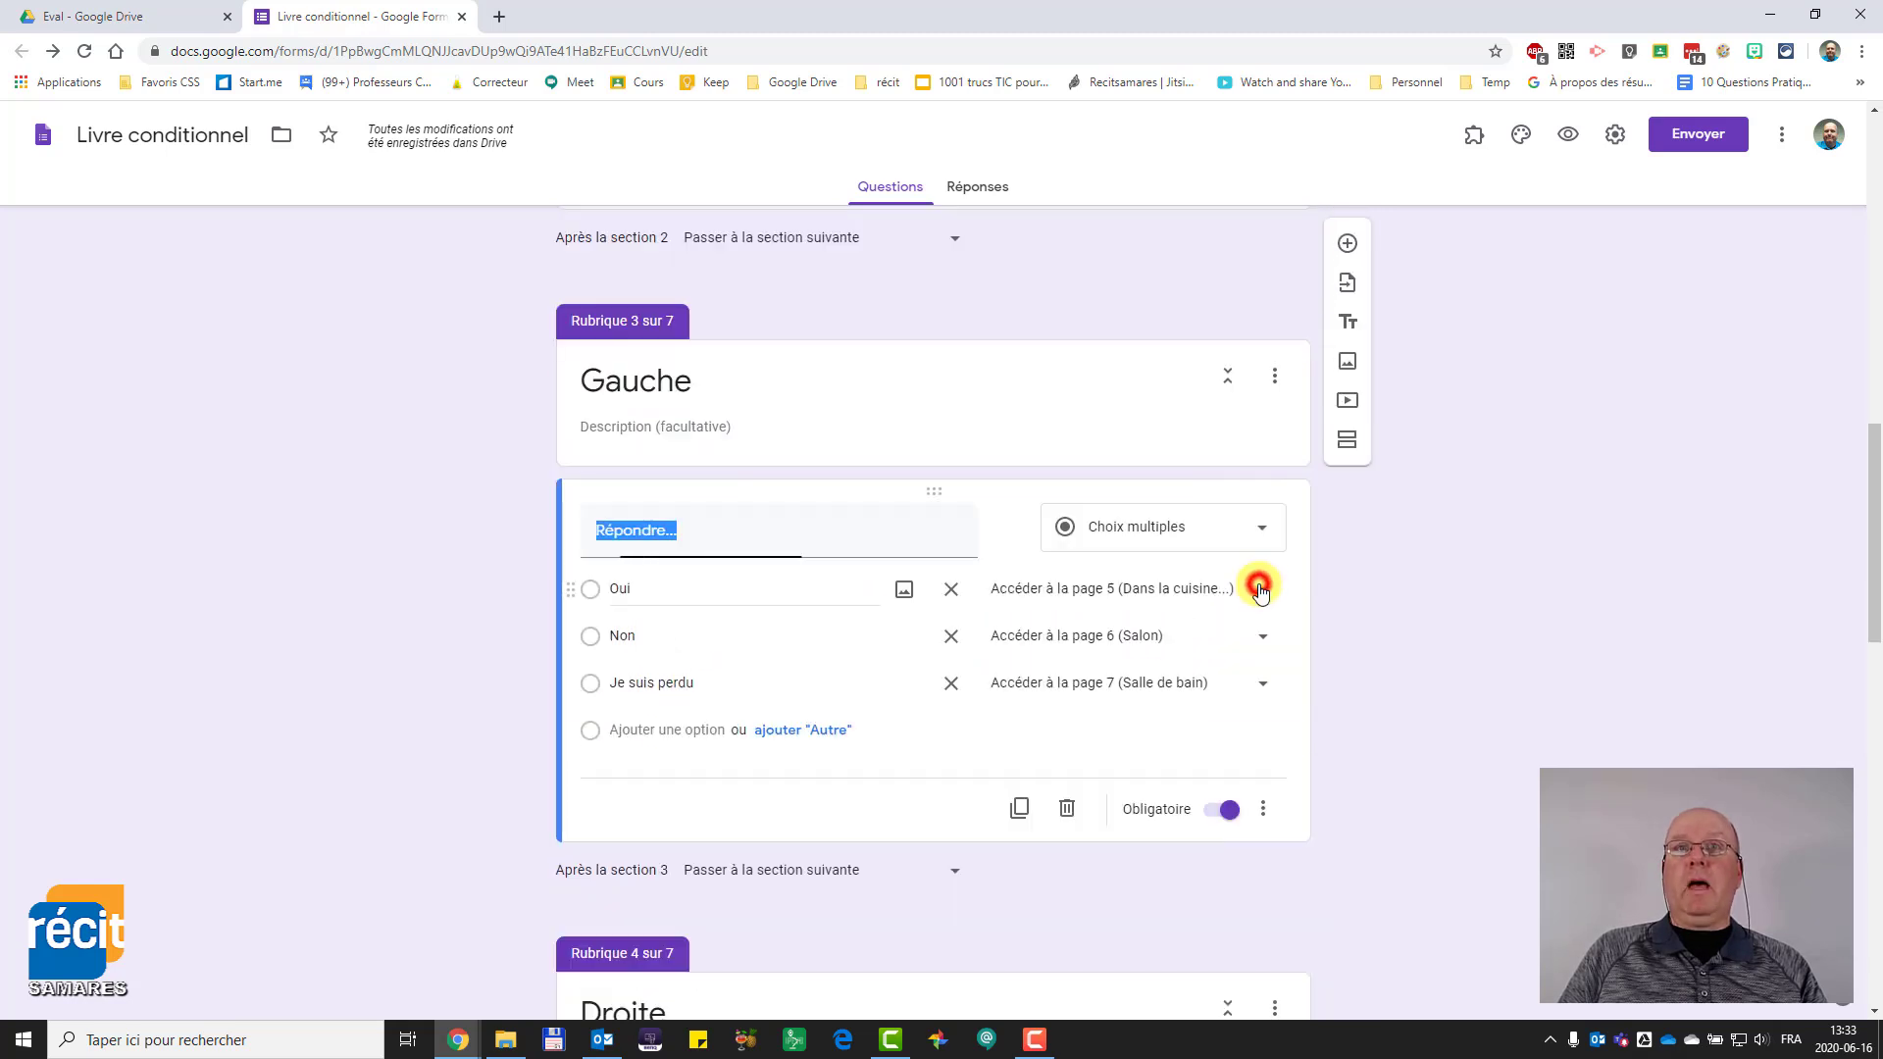
left_click(1344, 617)
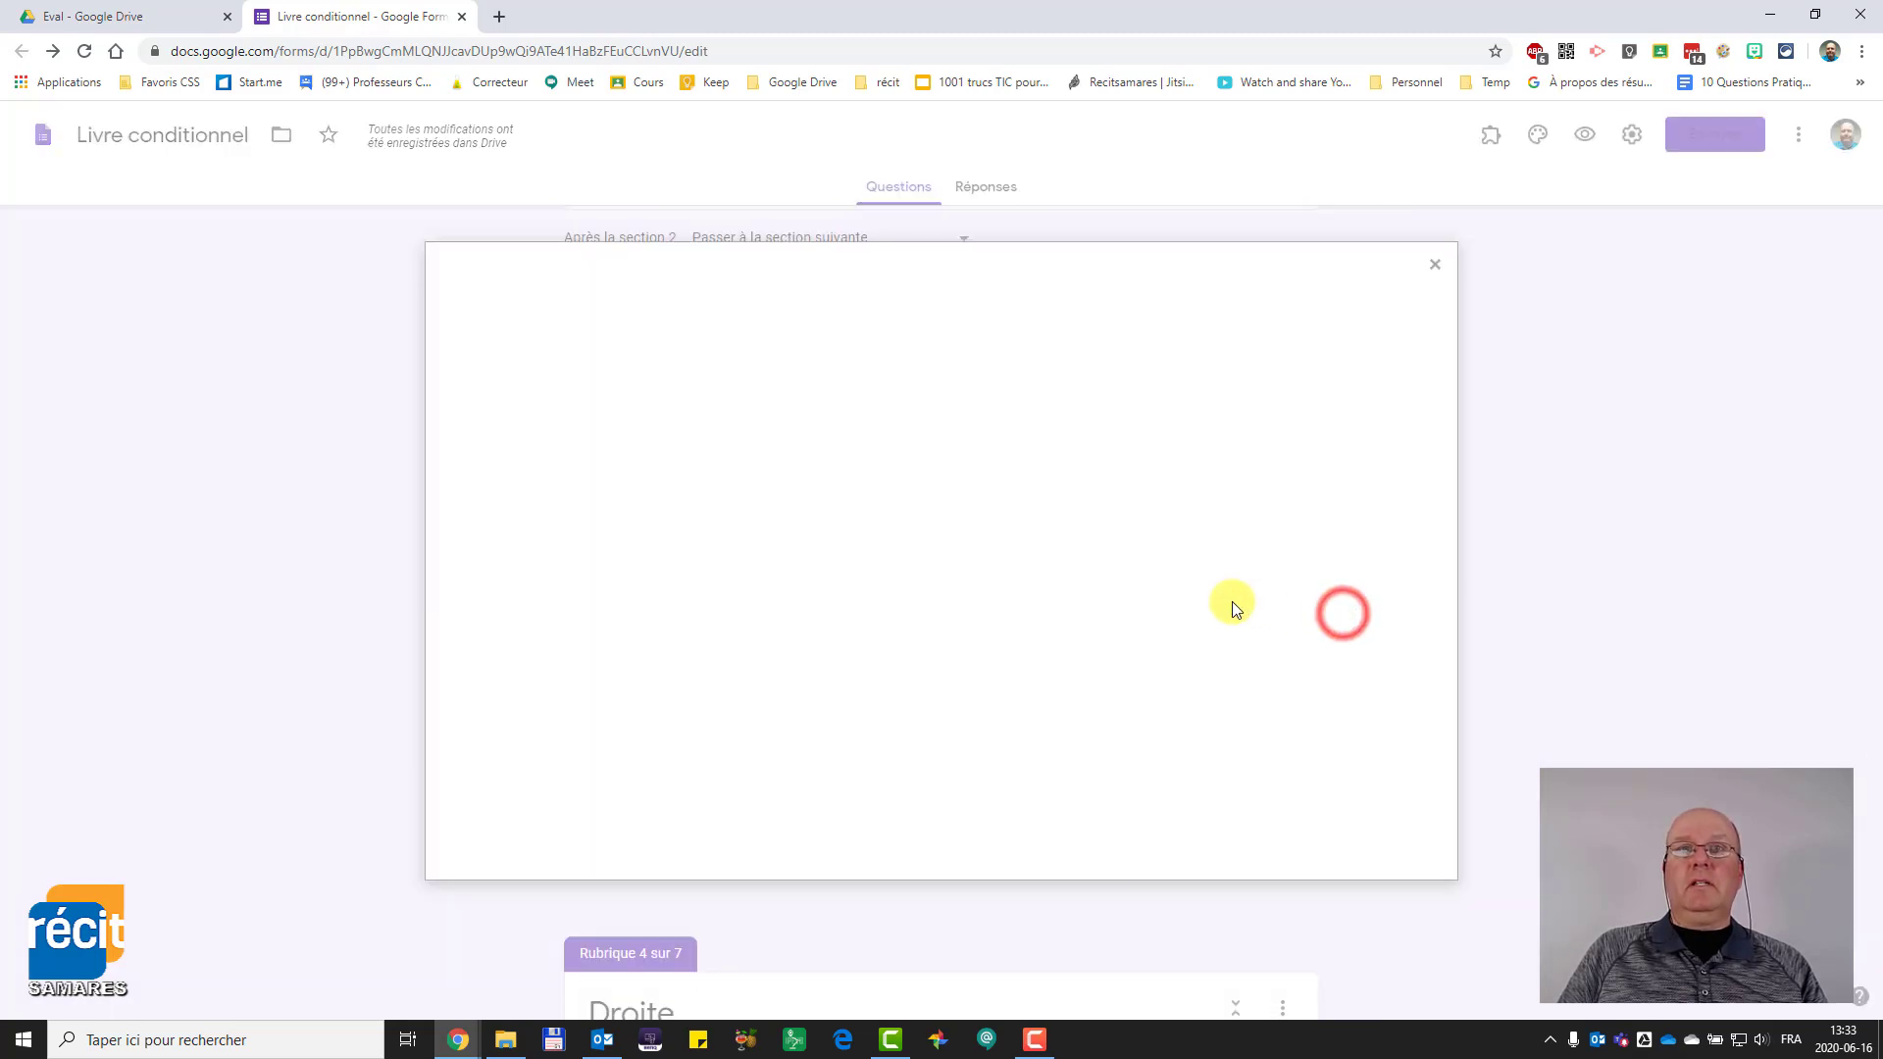
left_click(1127, 339)
left_click(717, 280)
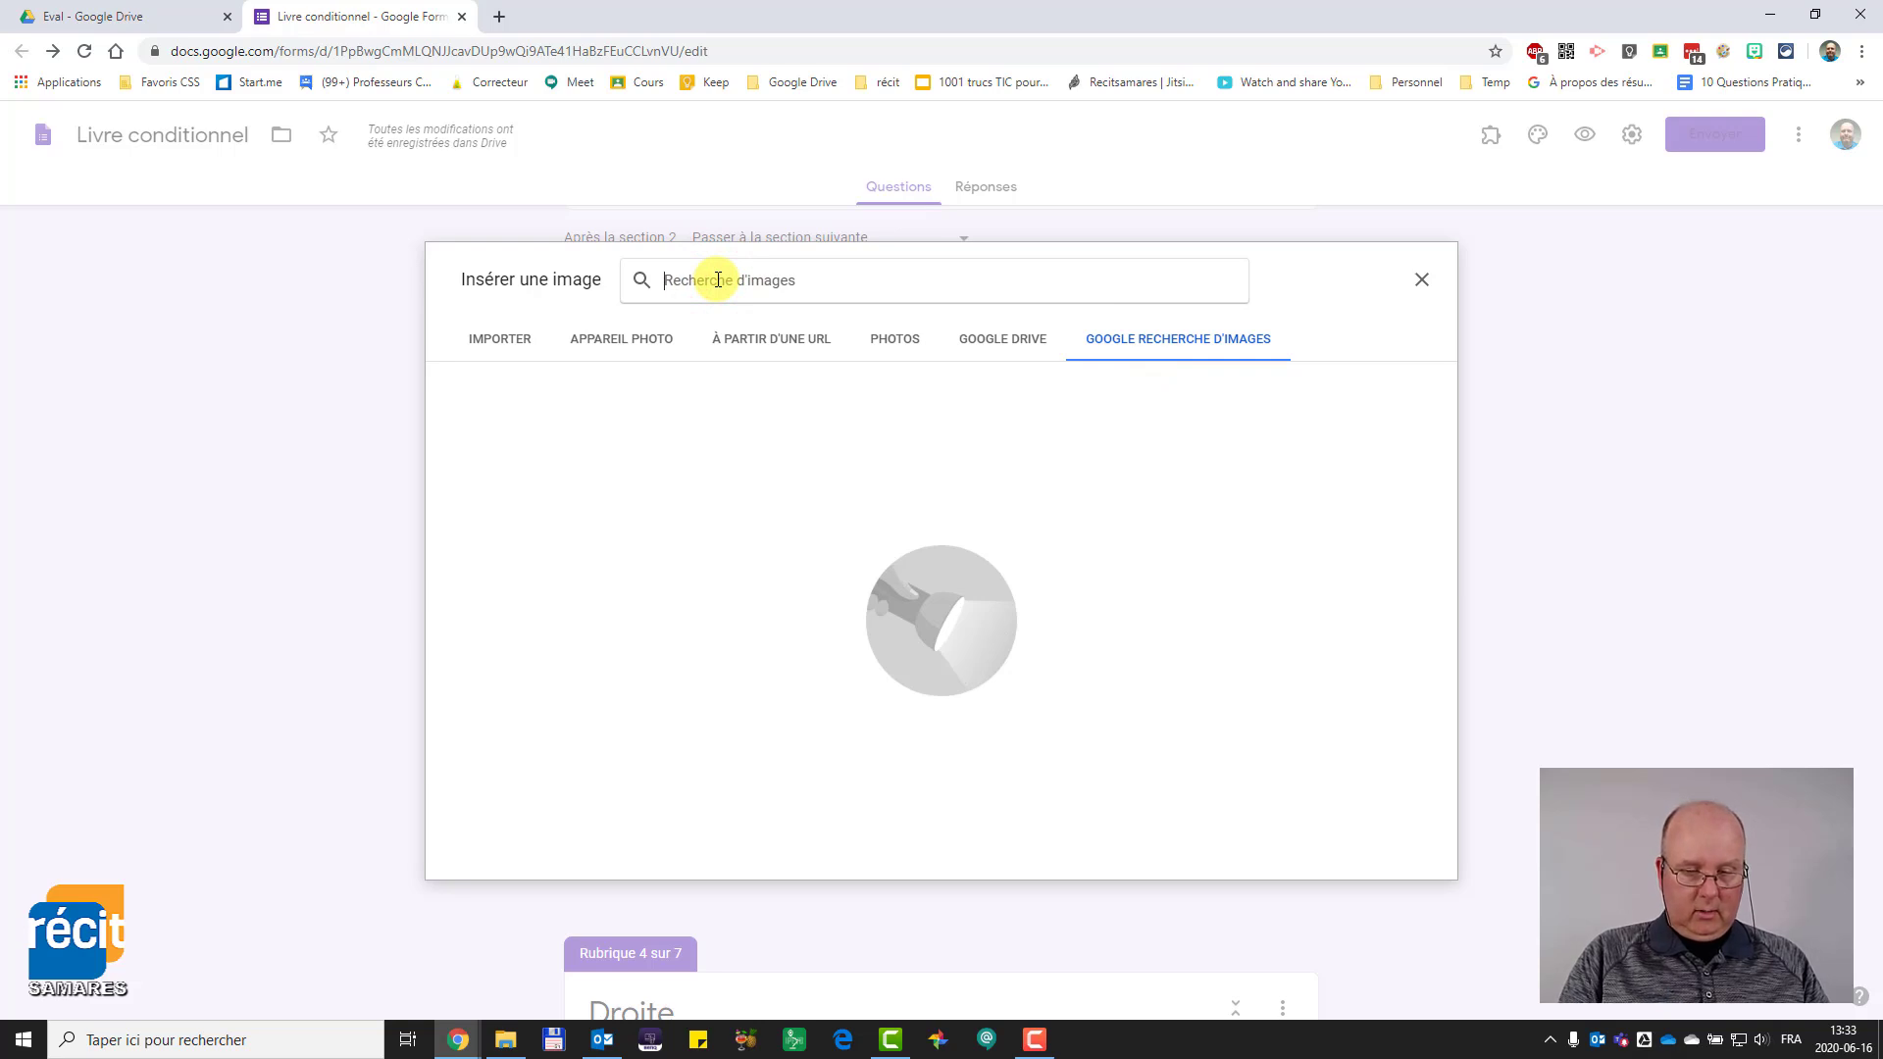
type("voiture")
key("Return")
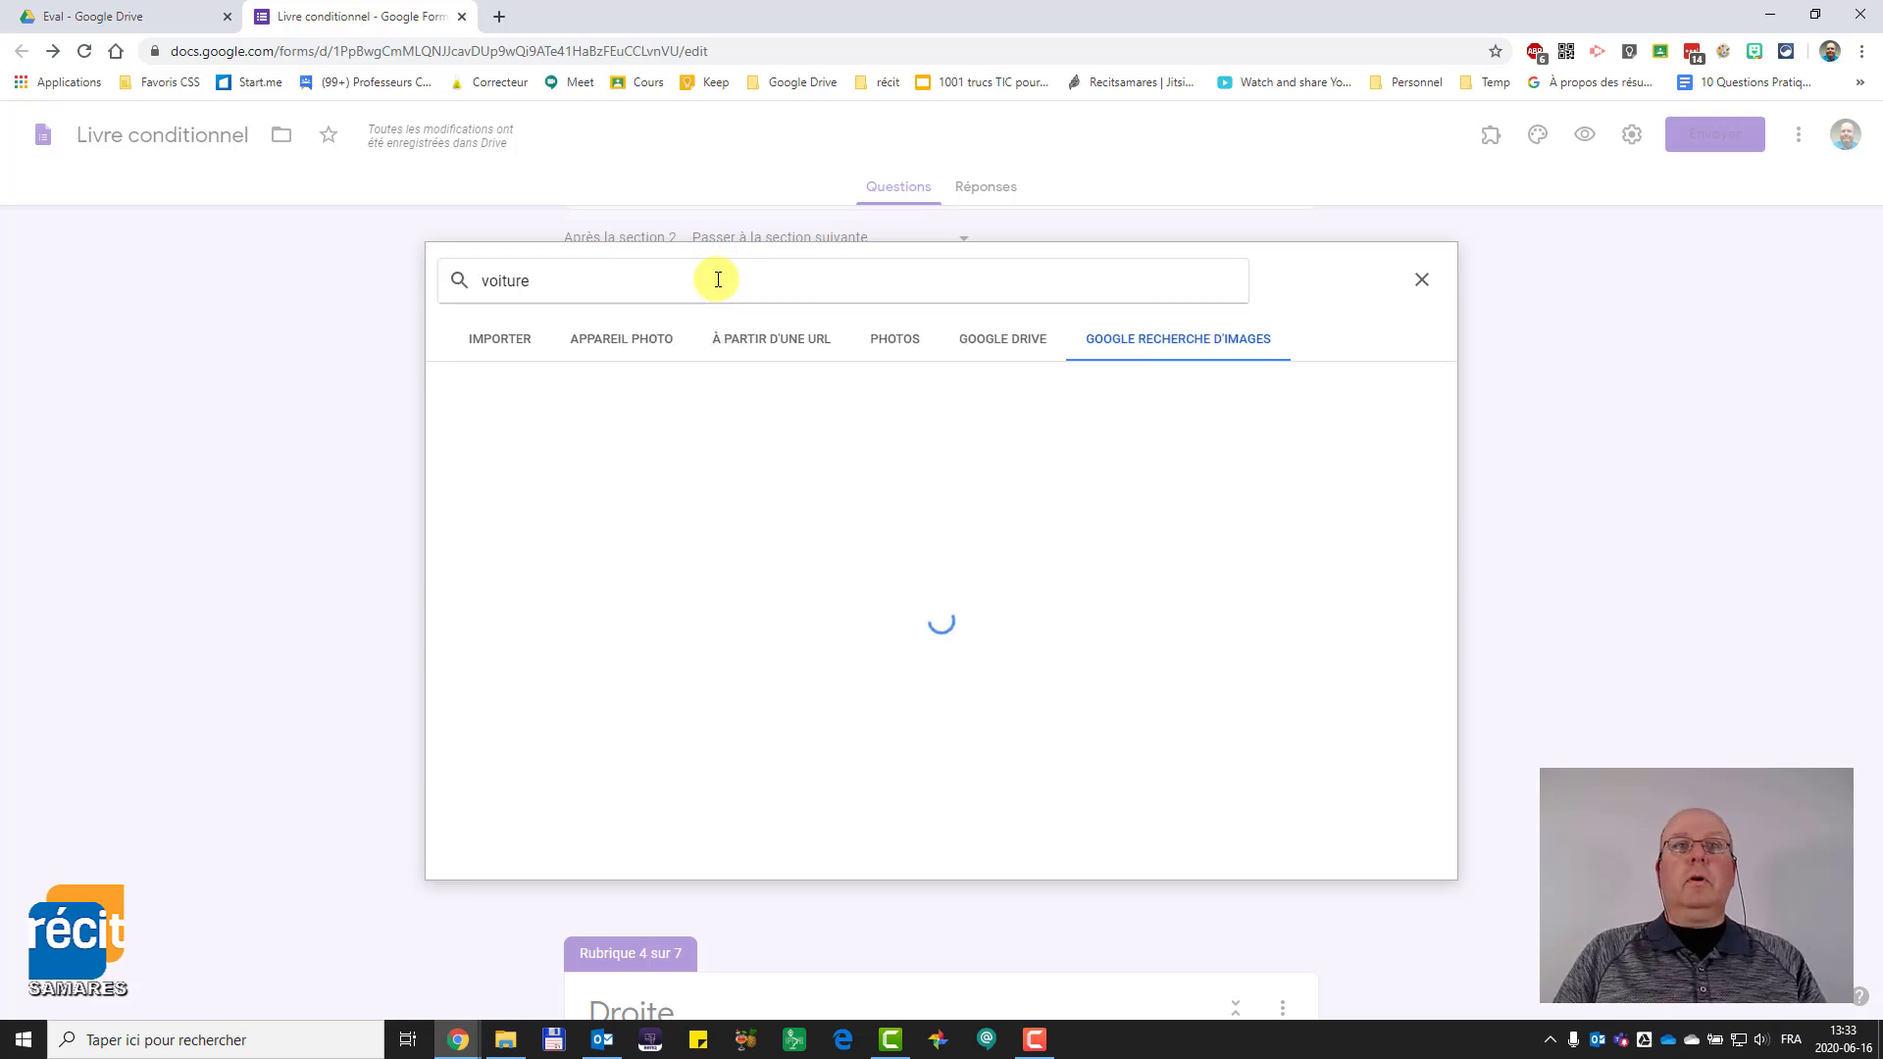
left_click(551, 439)
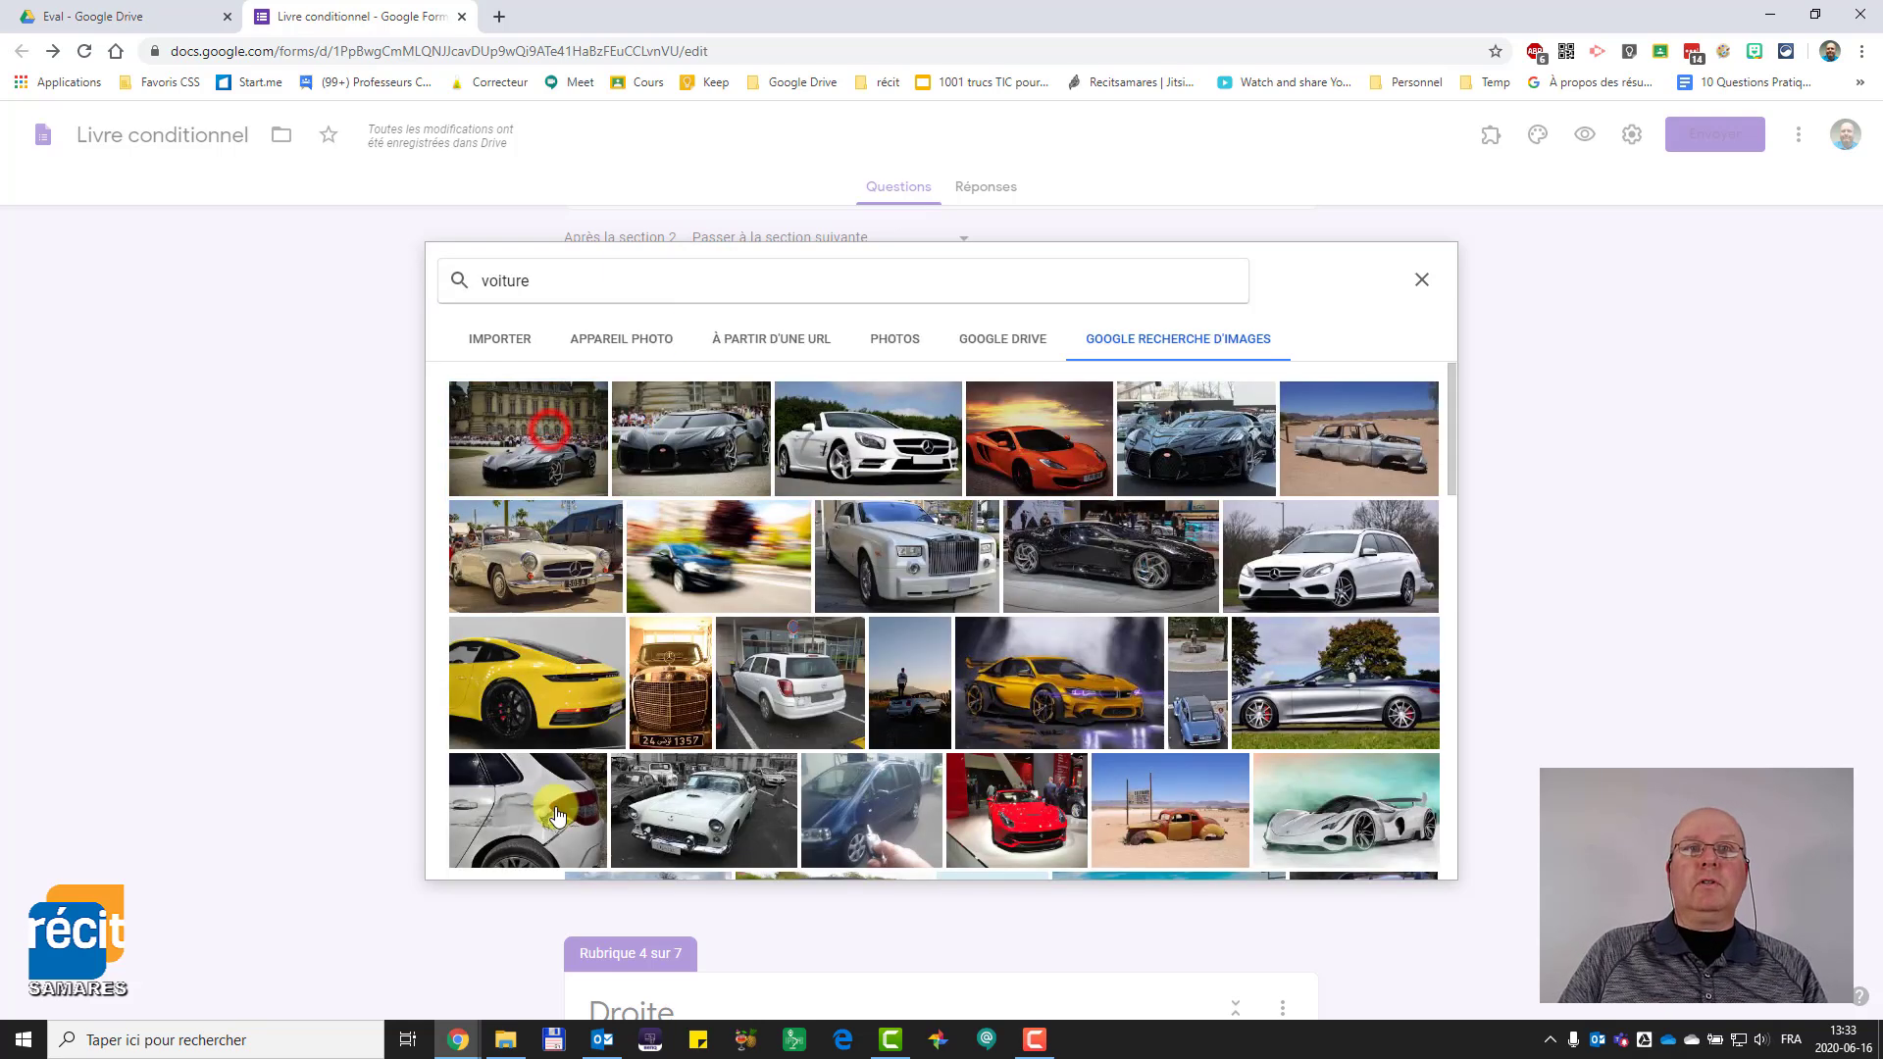
left_click(1432, 857)
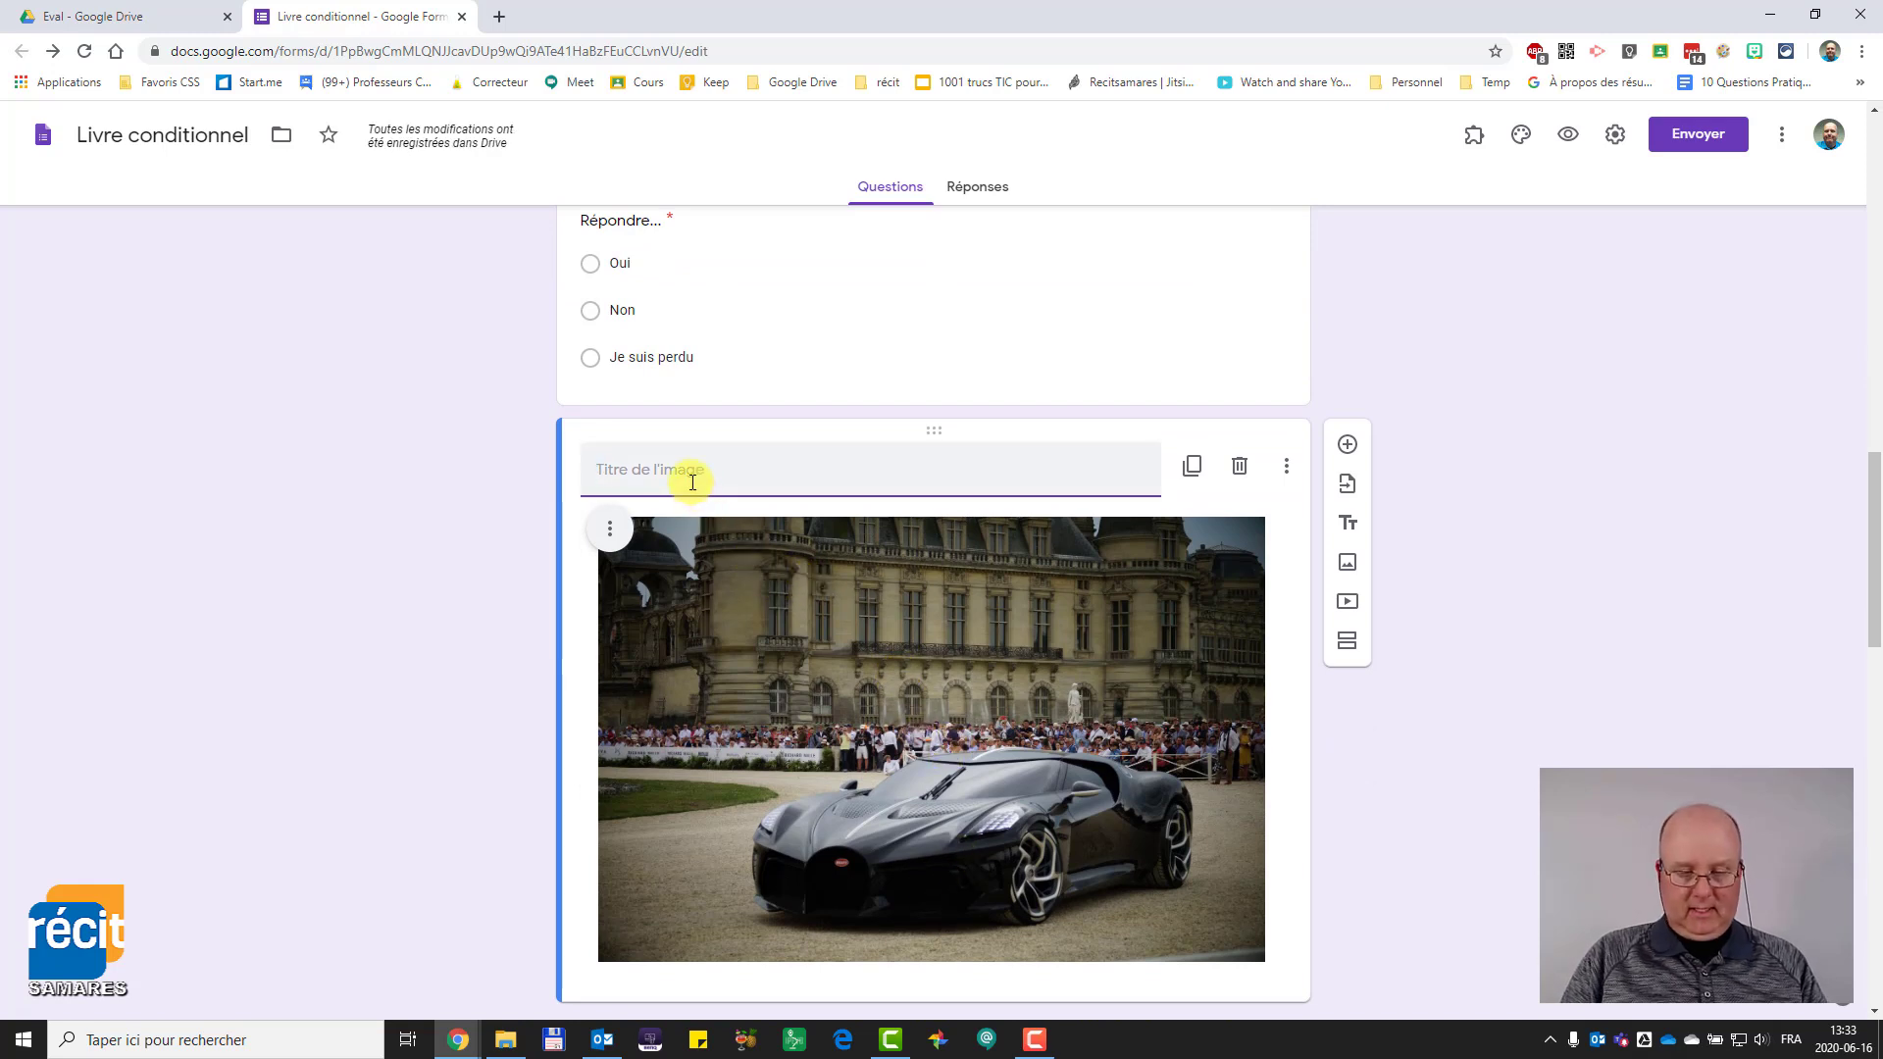
- Title the car image "La voiture de mes rêves" and move it above the "Répondre..." question in the Gauche section
type("La voiture de mes")
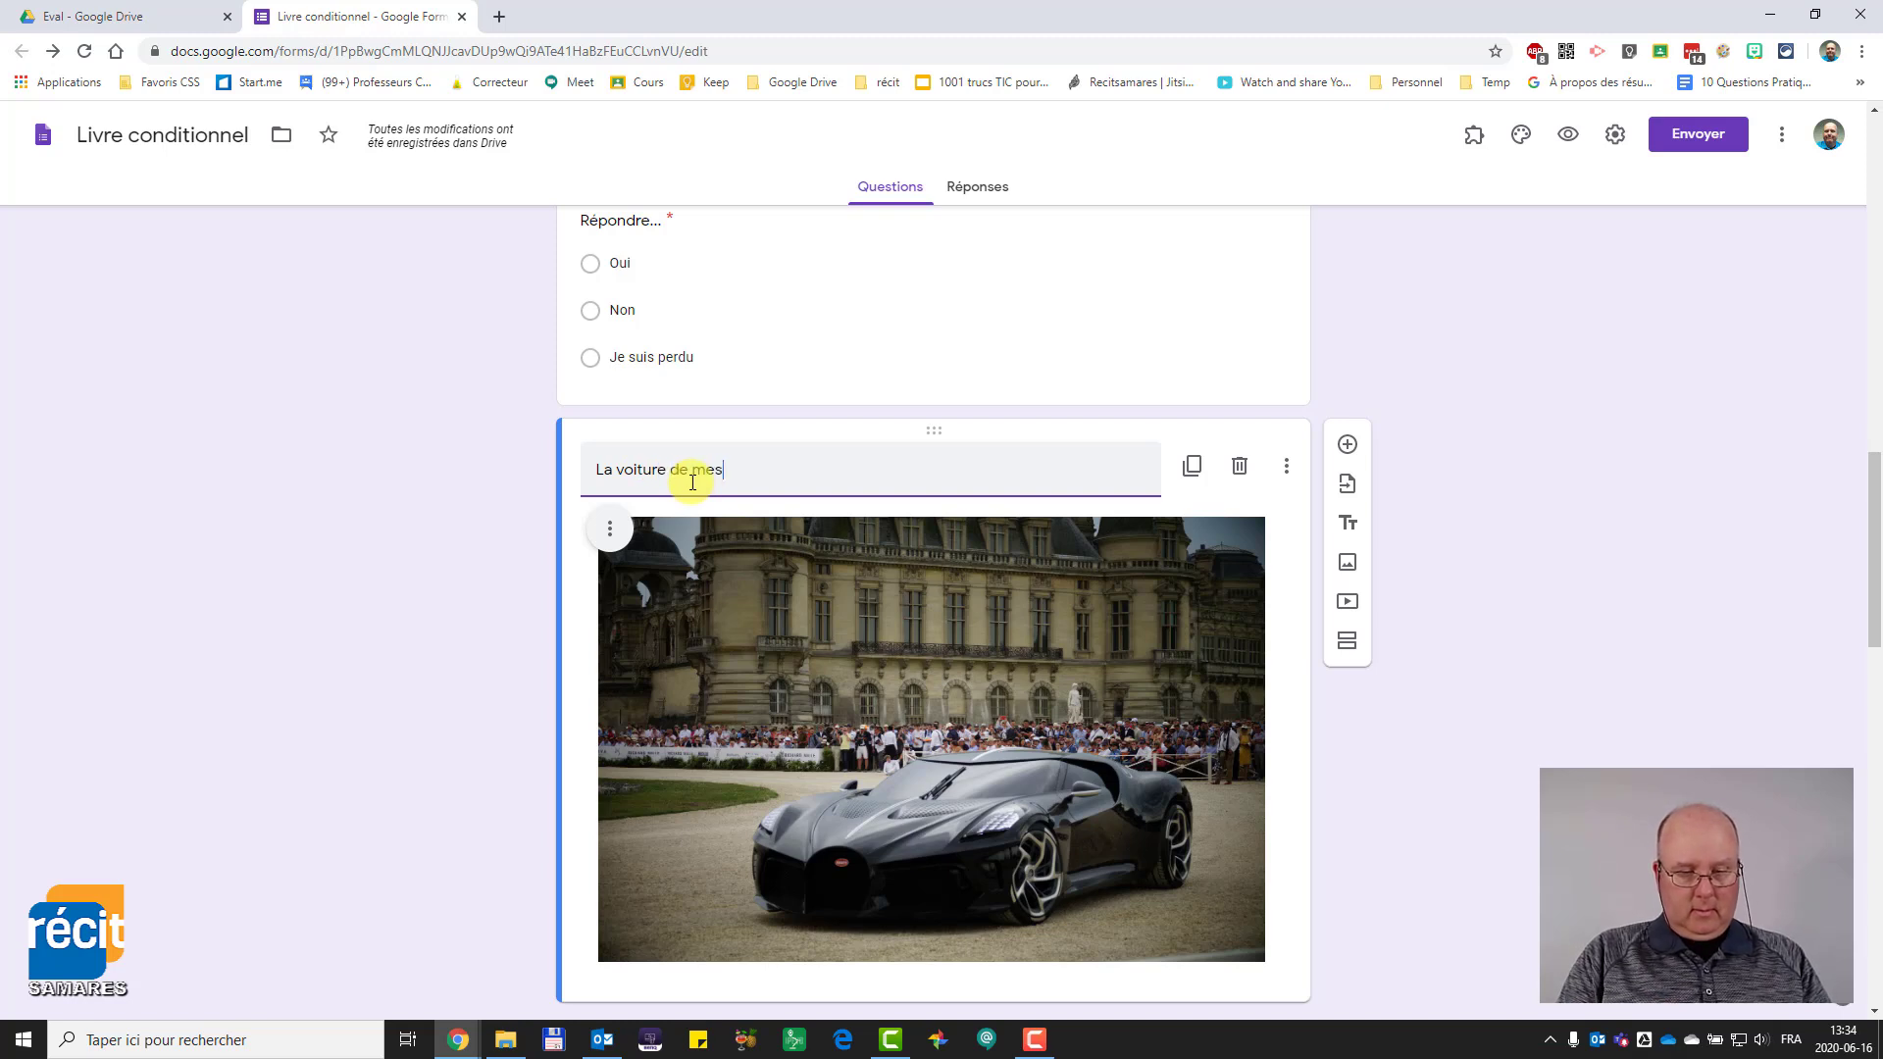
type(" rêves")
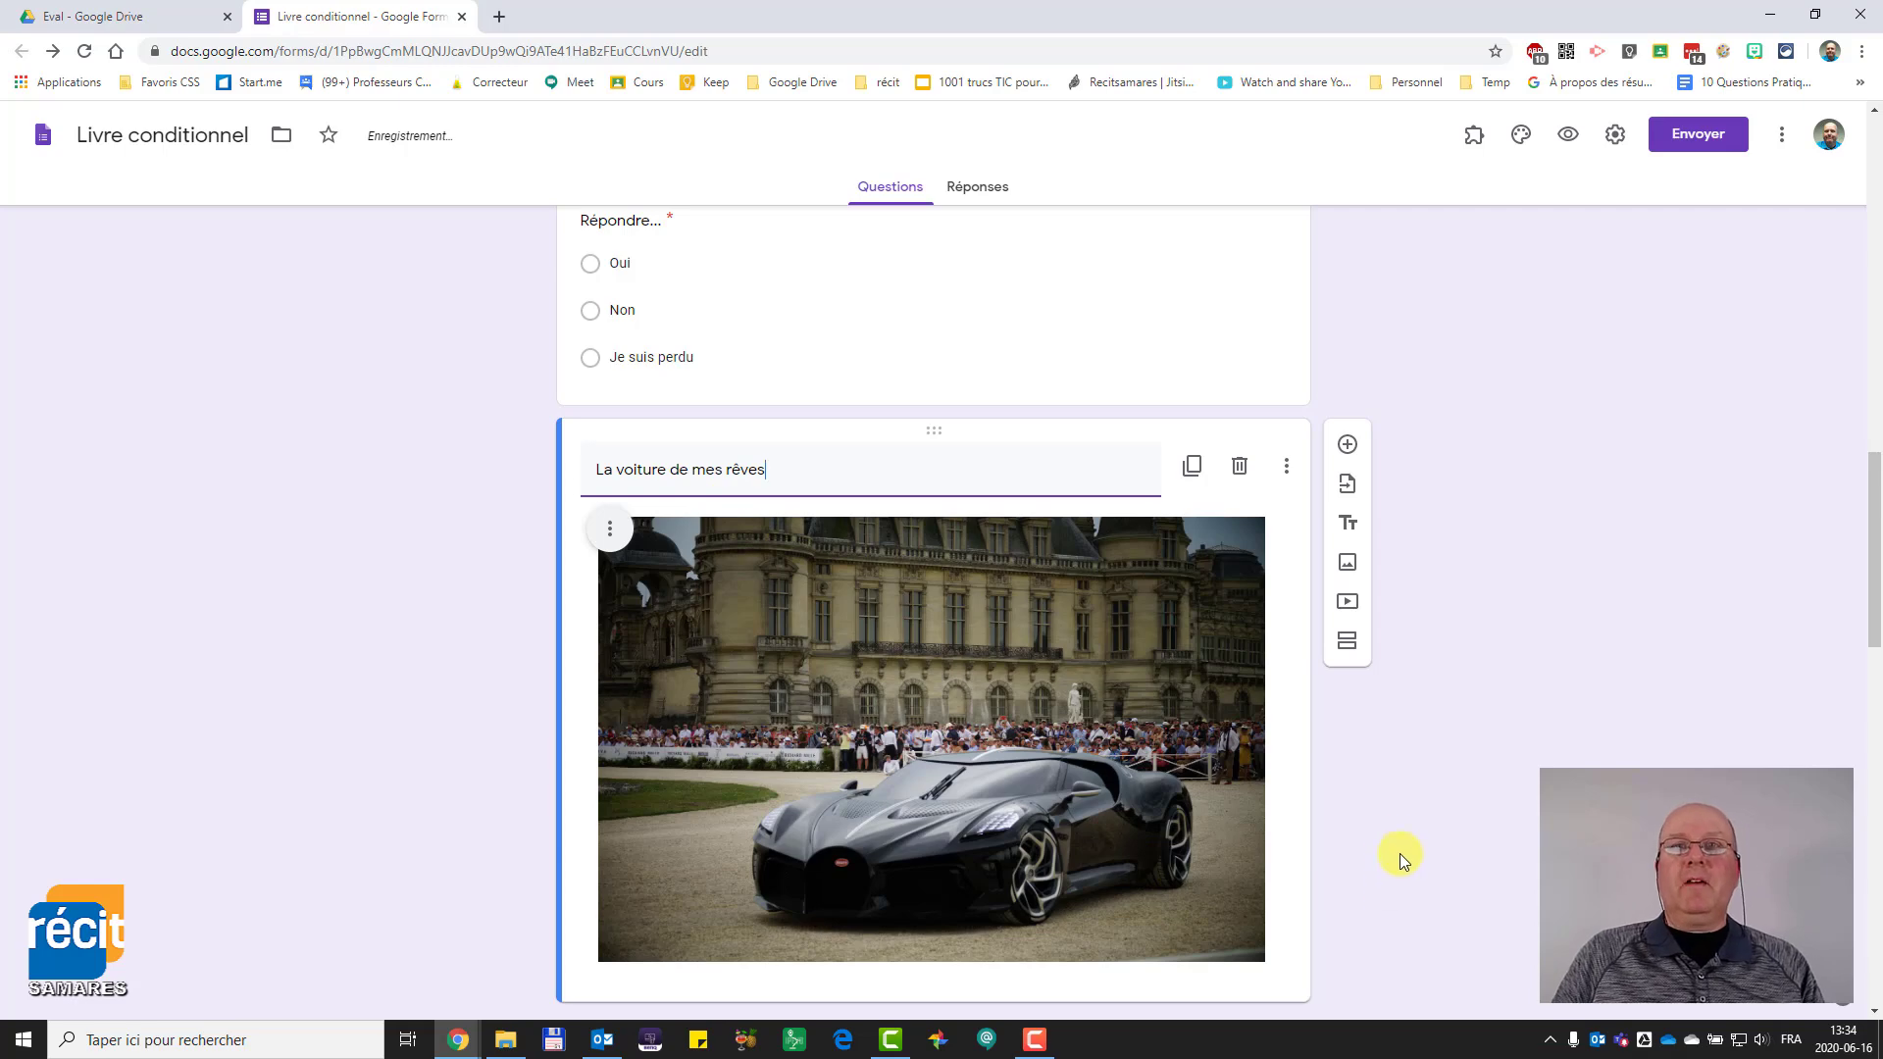
scroll(1394, 831, "down", 6)
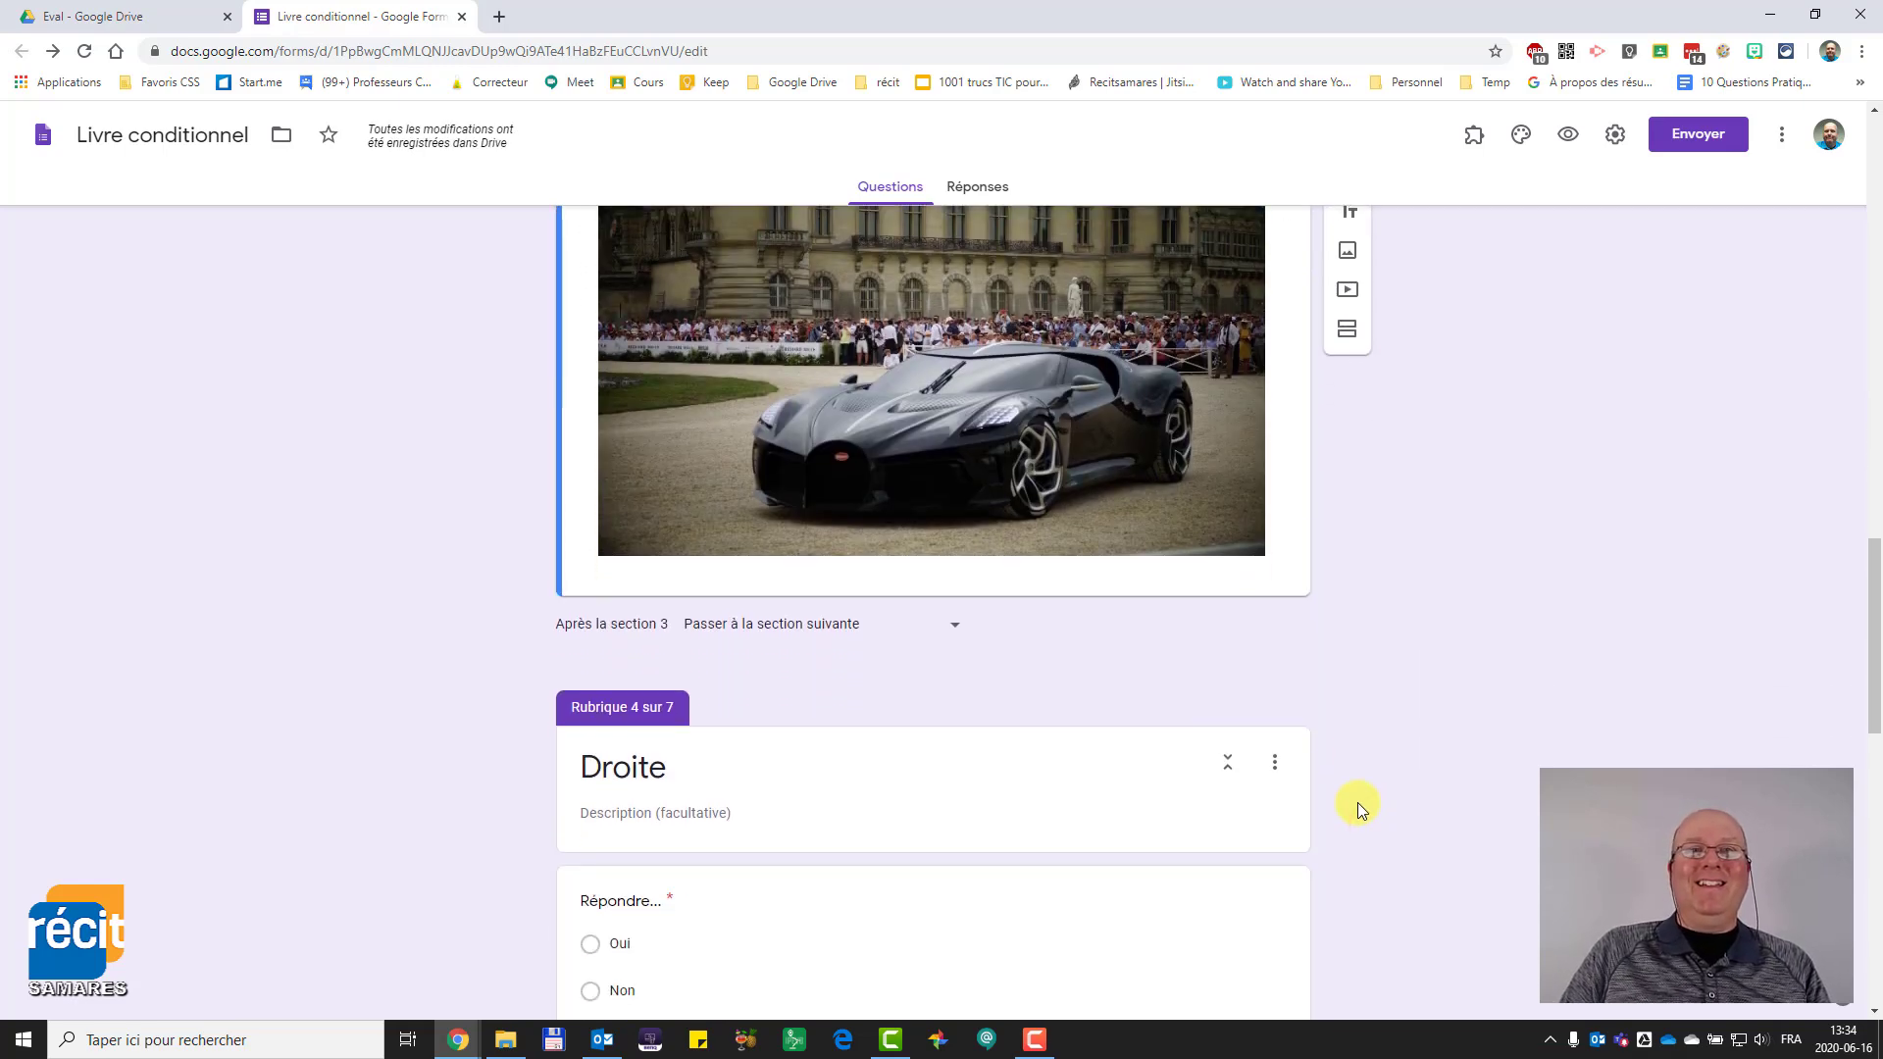
scroll(1356, 802, "up", 9)
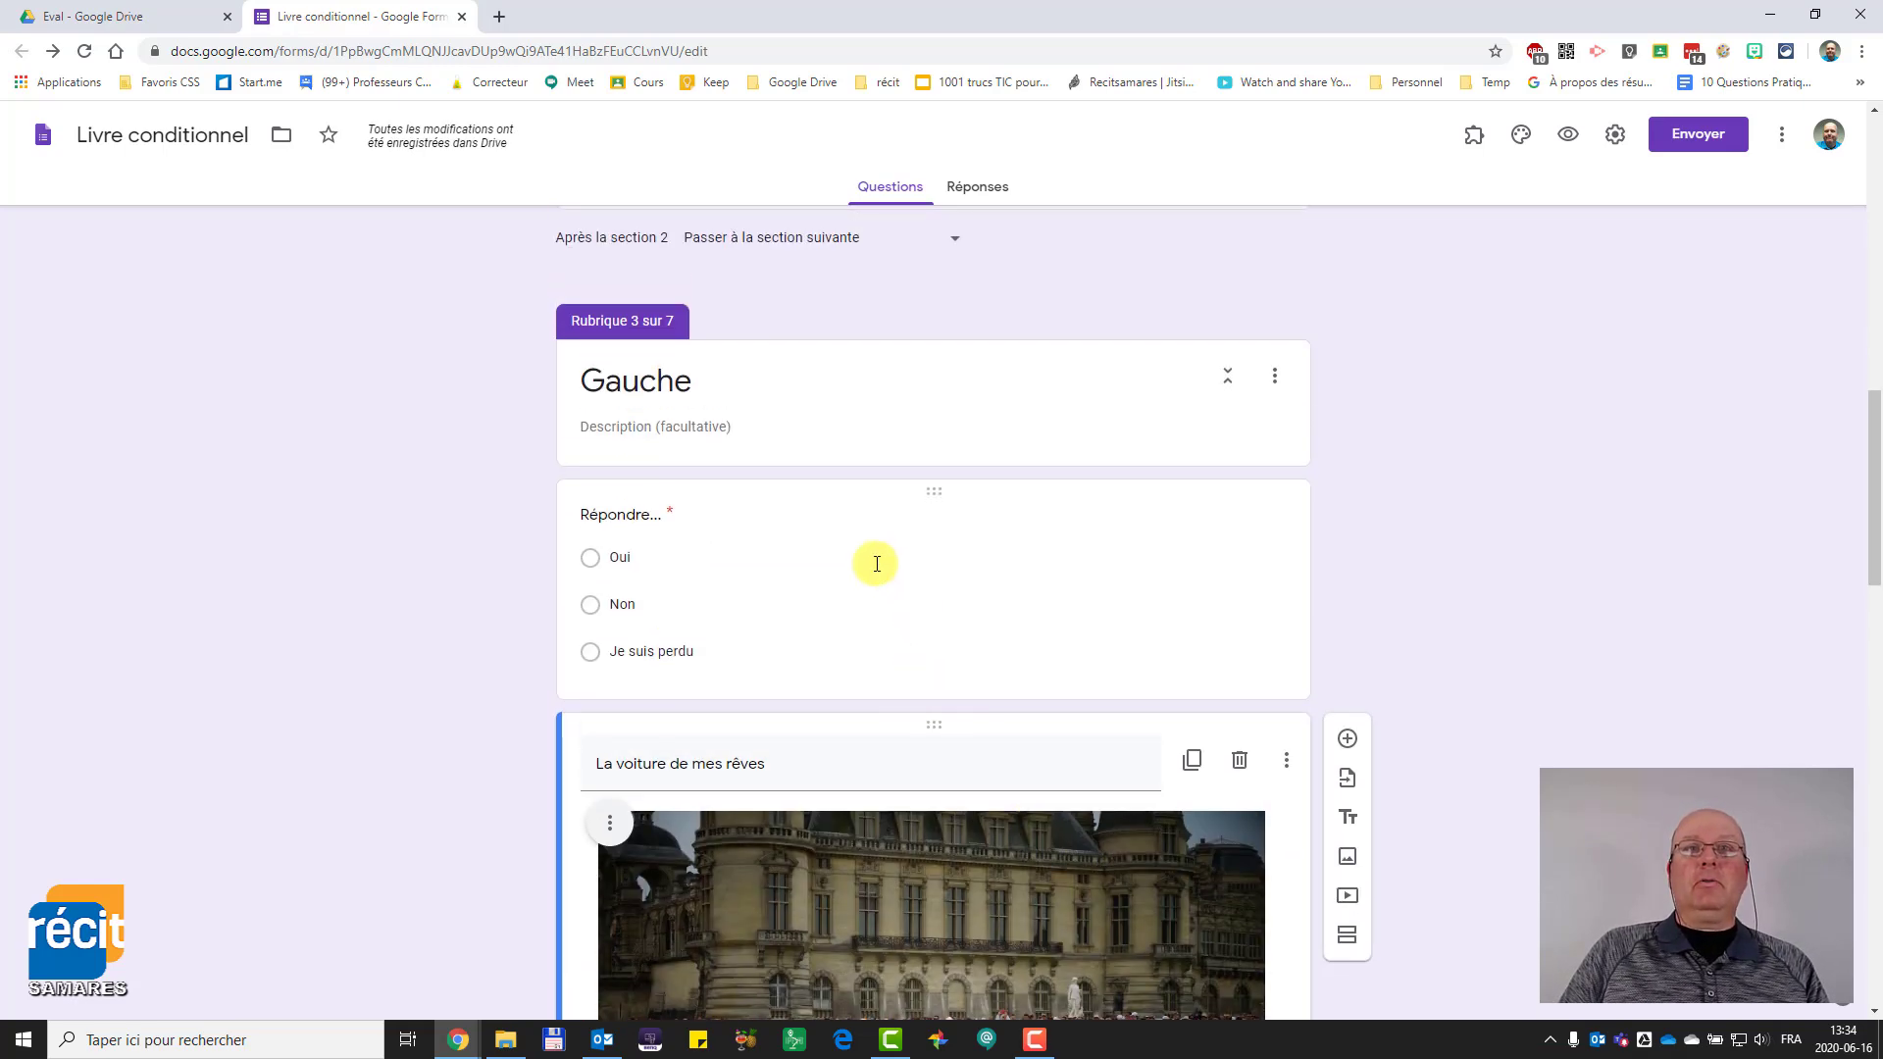
left_click_drag(933, 722, 956, 520)
scroll(1414, 549, "down", 5)
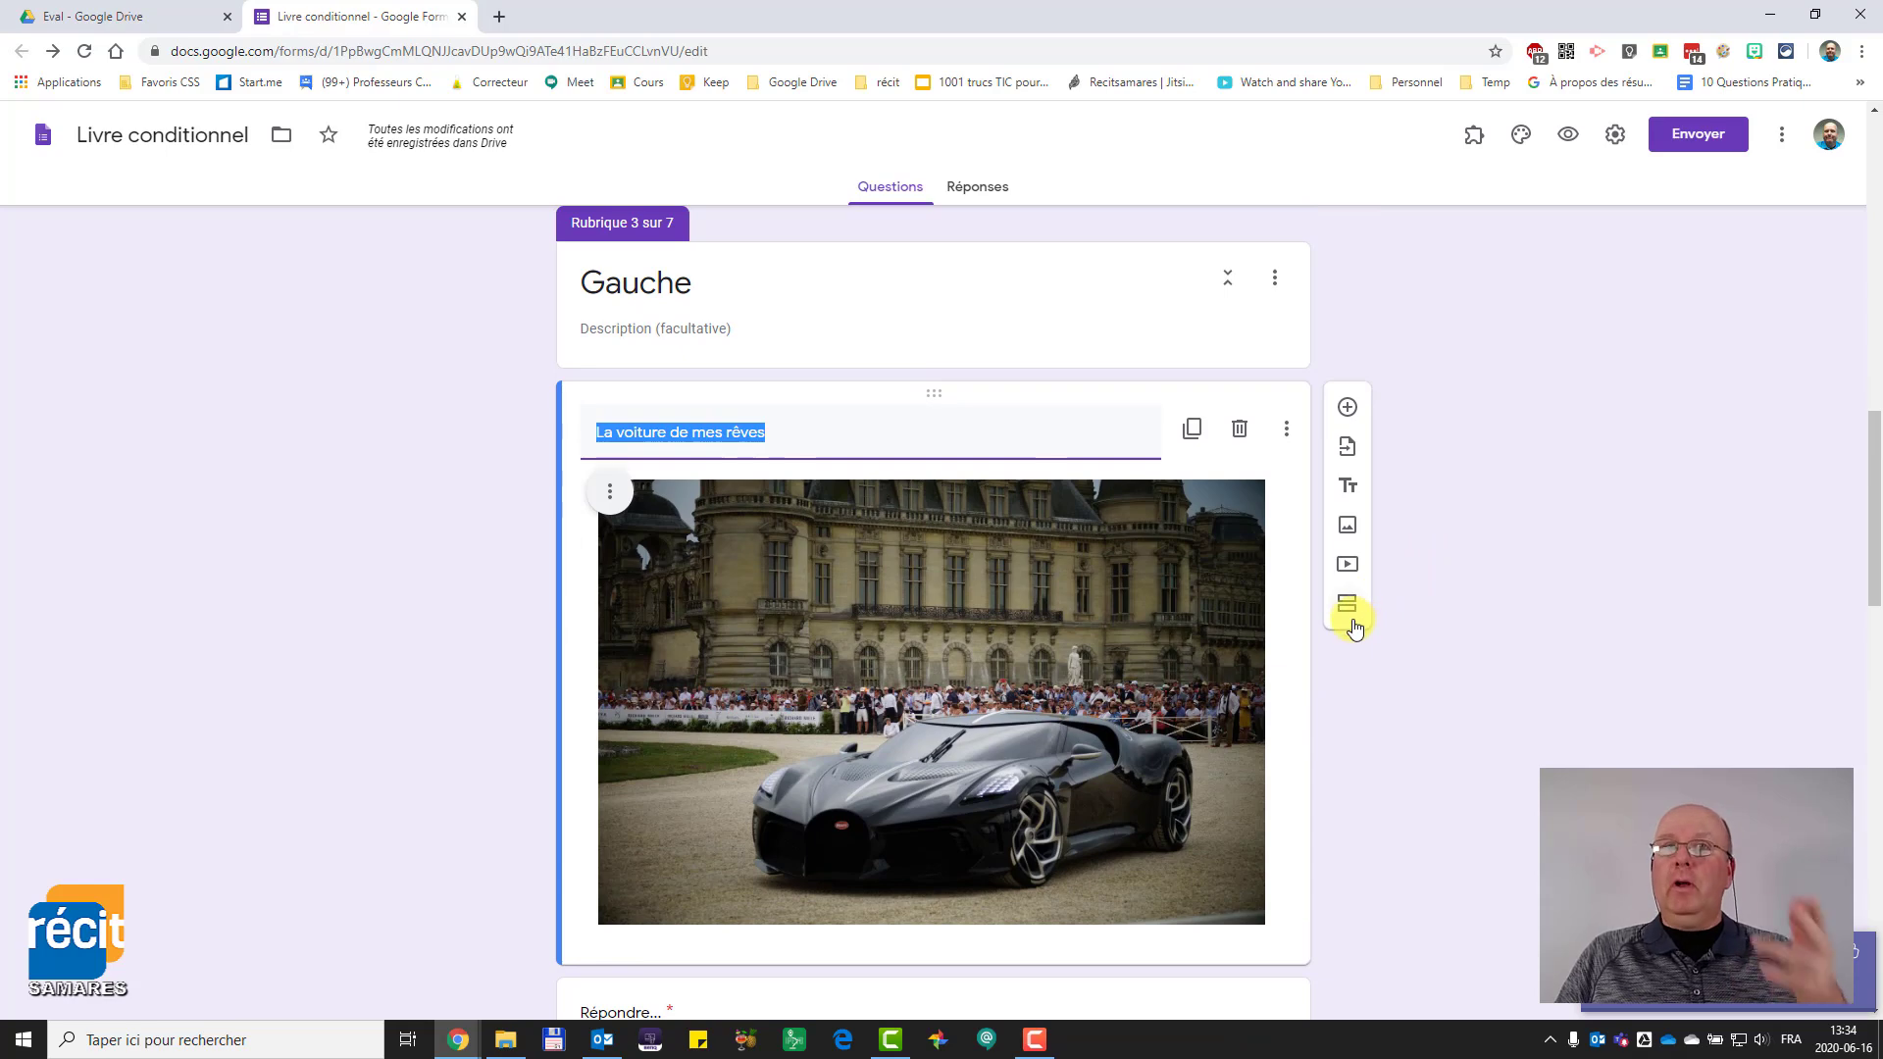
- Search YouTube for "livre interactif" and insert the "Une aventure avec Heidi" video below the form title in section 1
scroll(1351, 627, "up", 7)
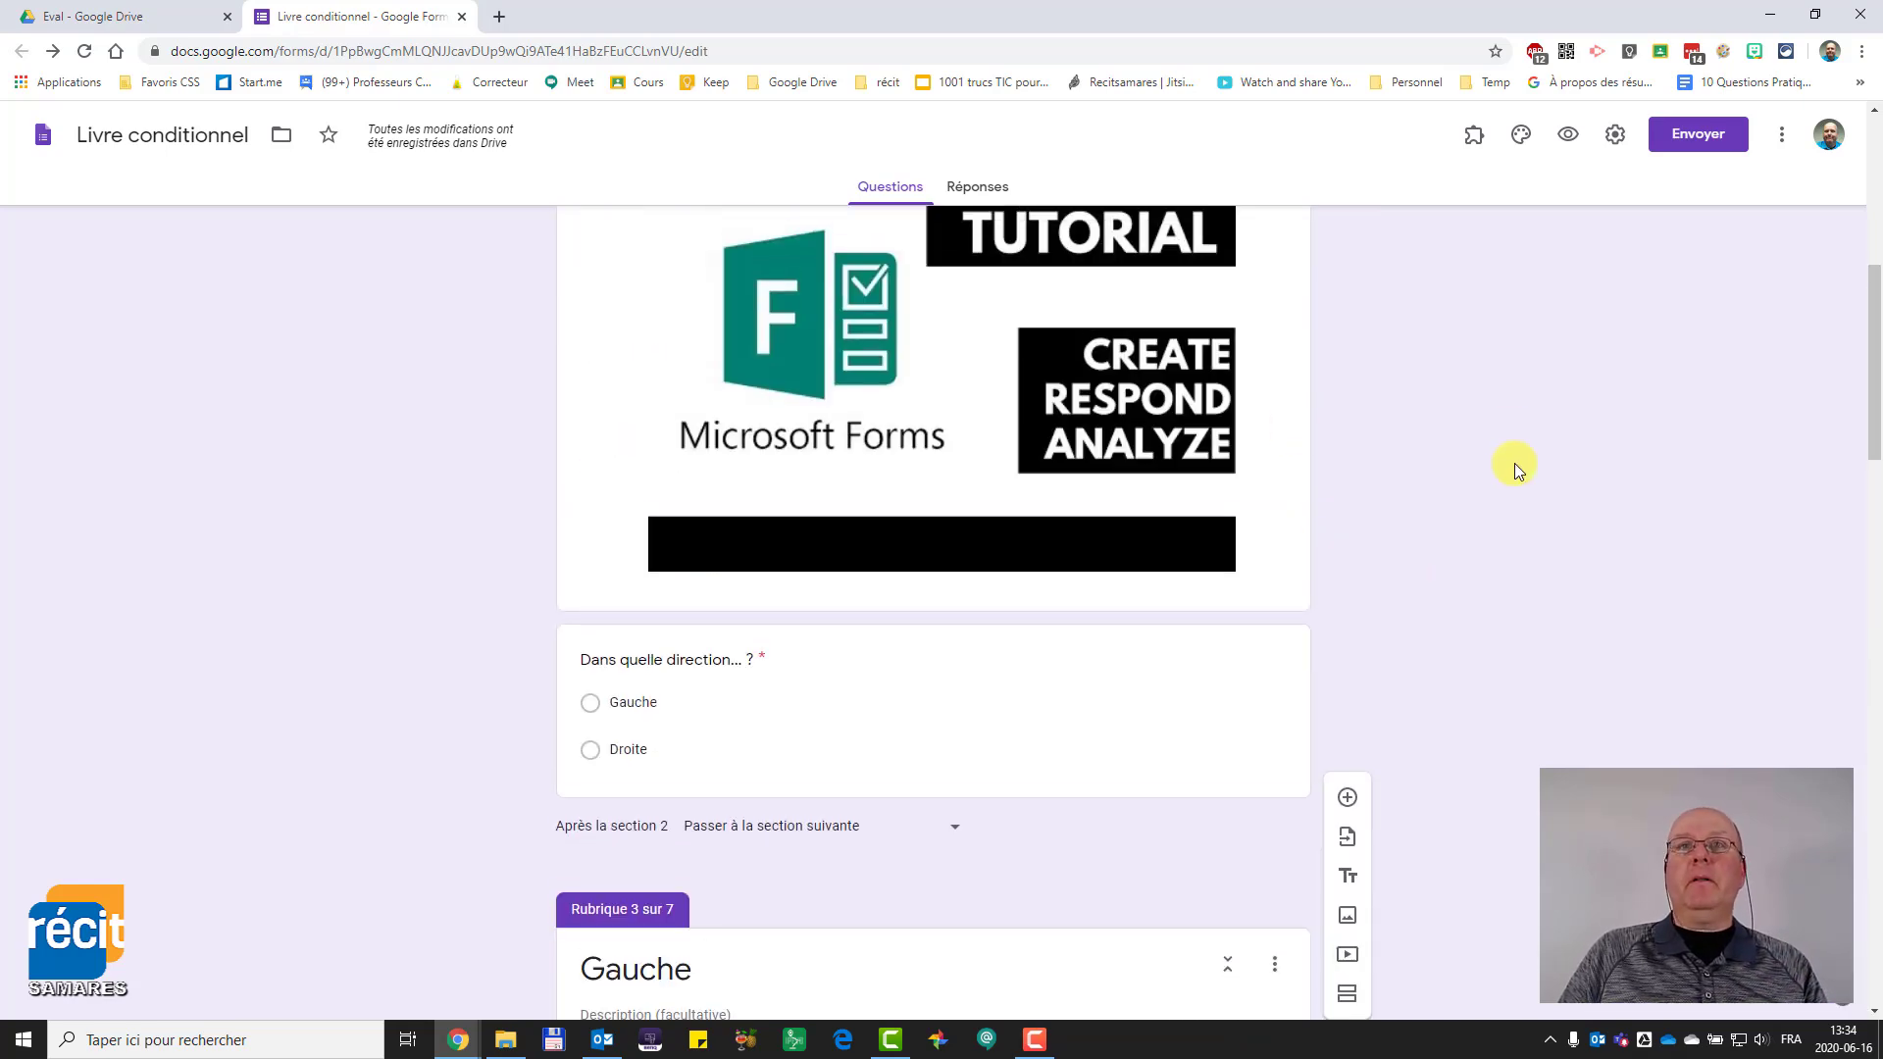
scroll(1491, 294, "up", 6)
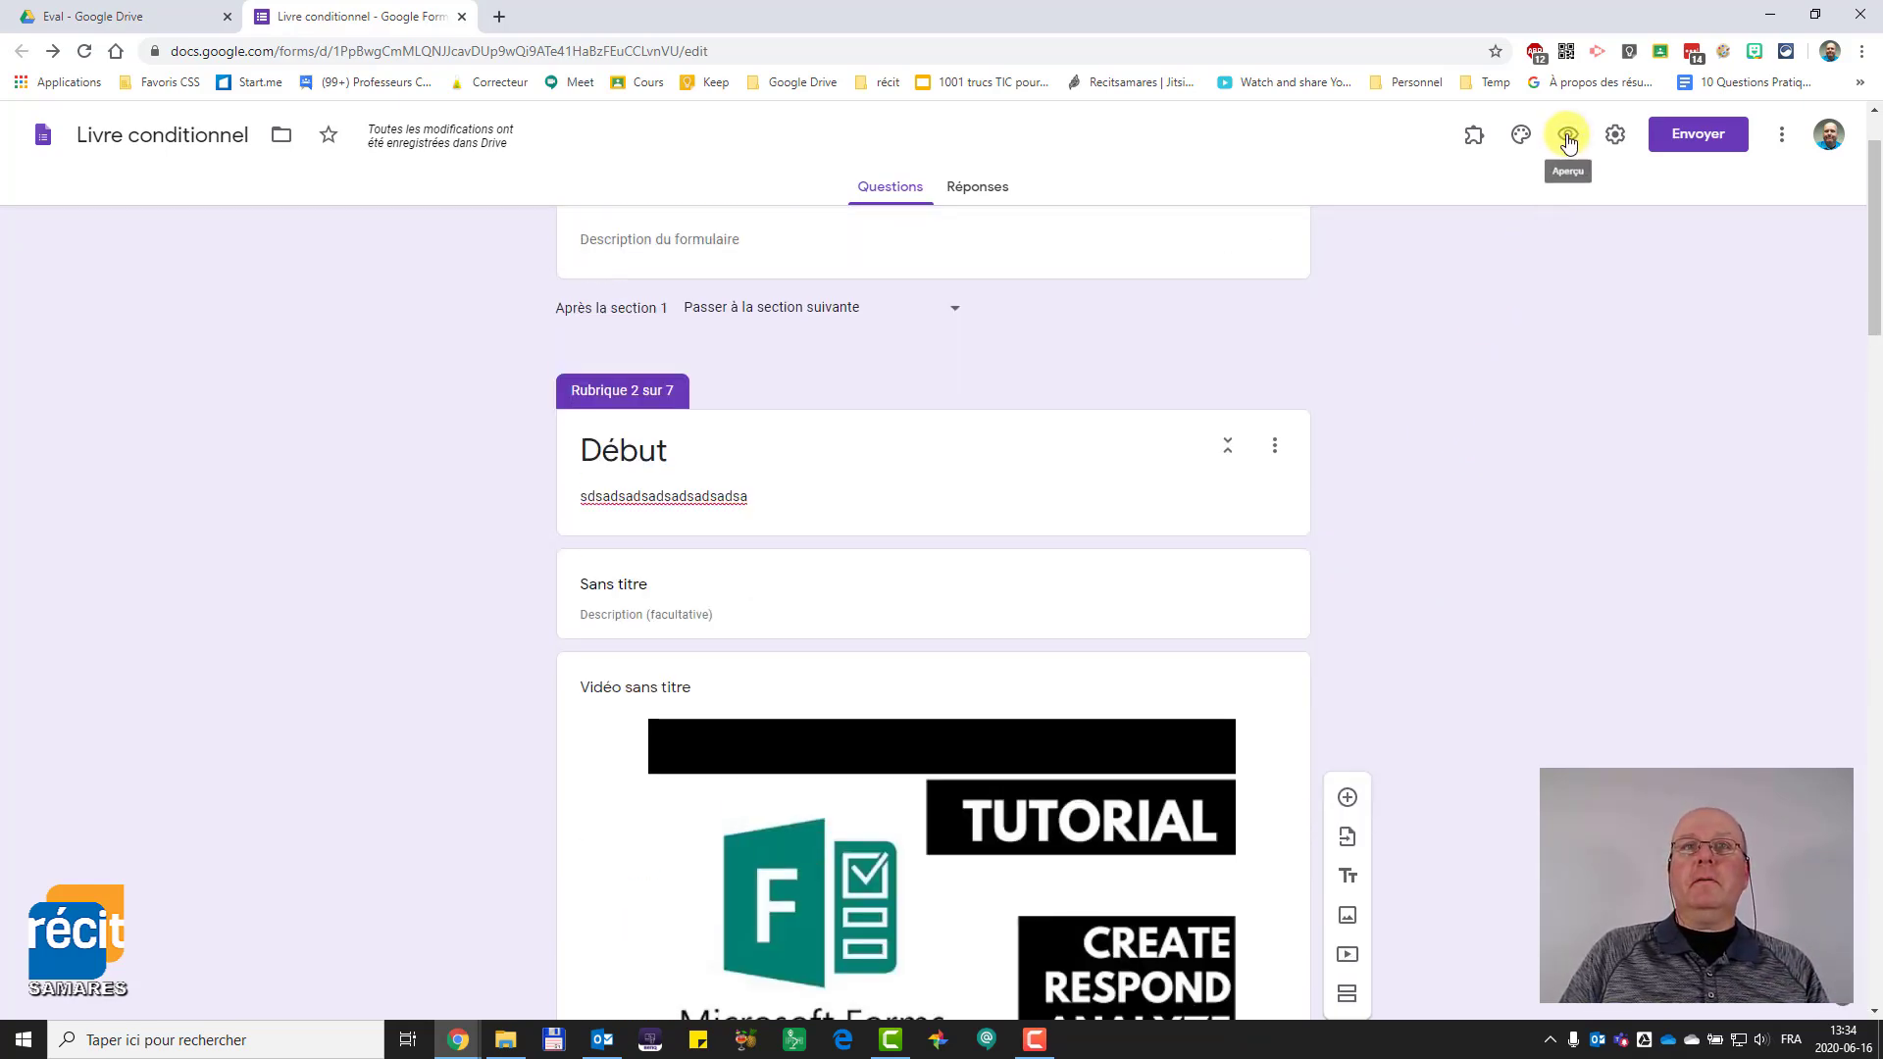
scroll(1508, 290, "up", 2)
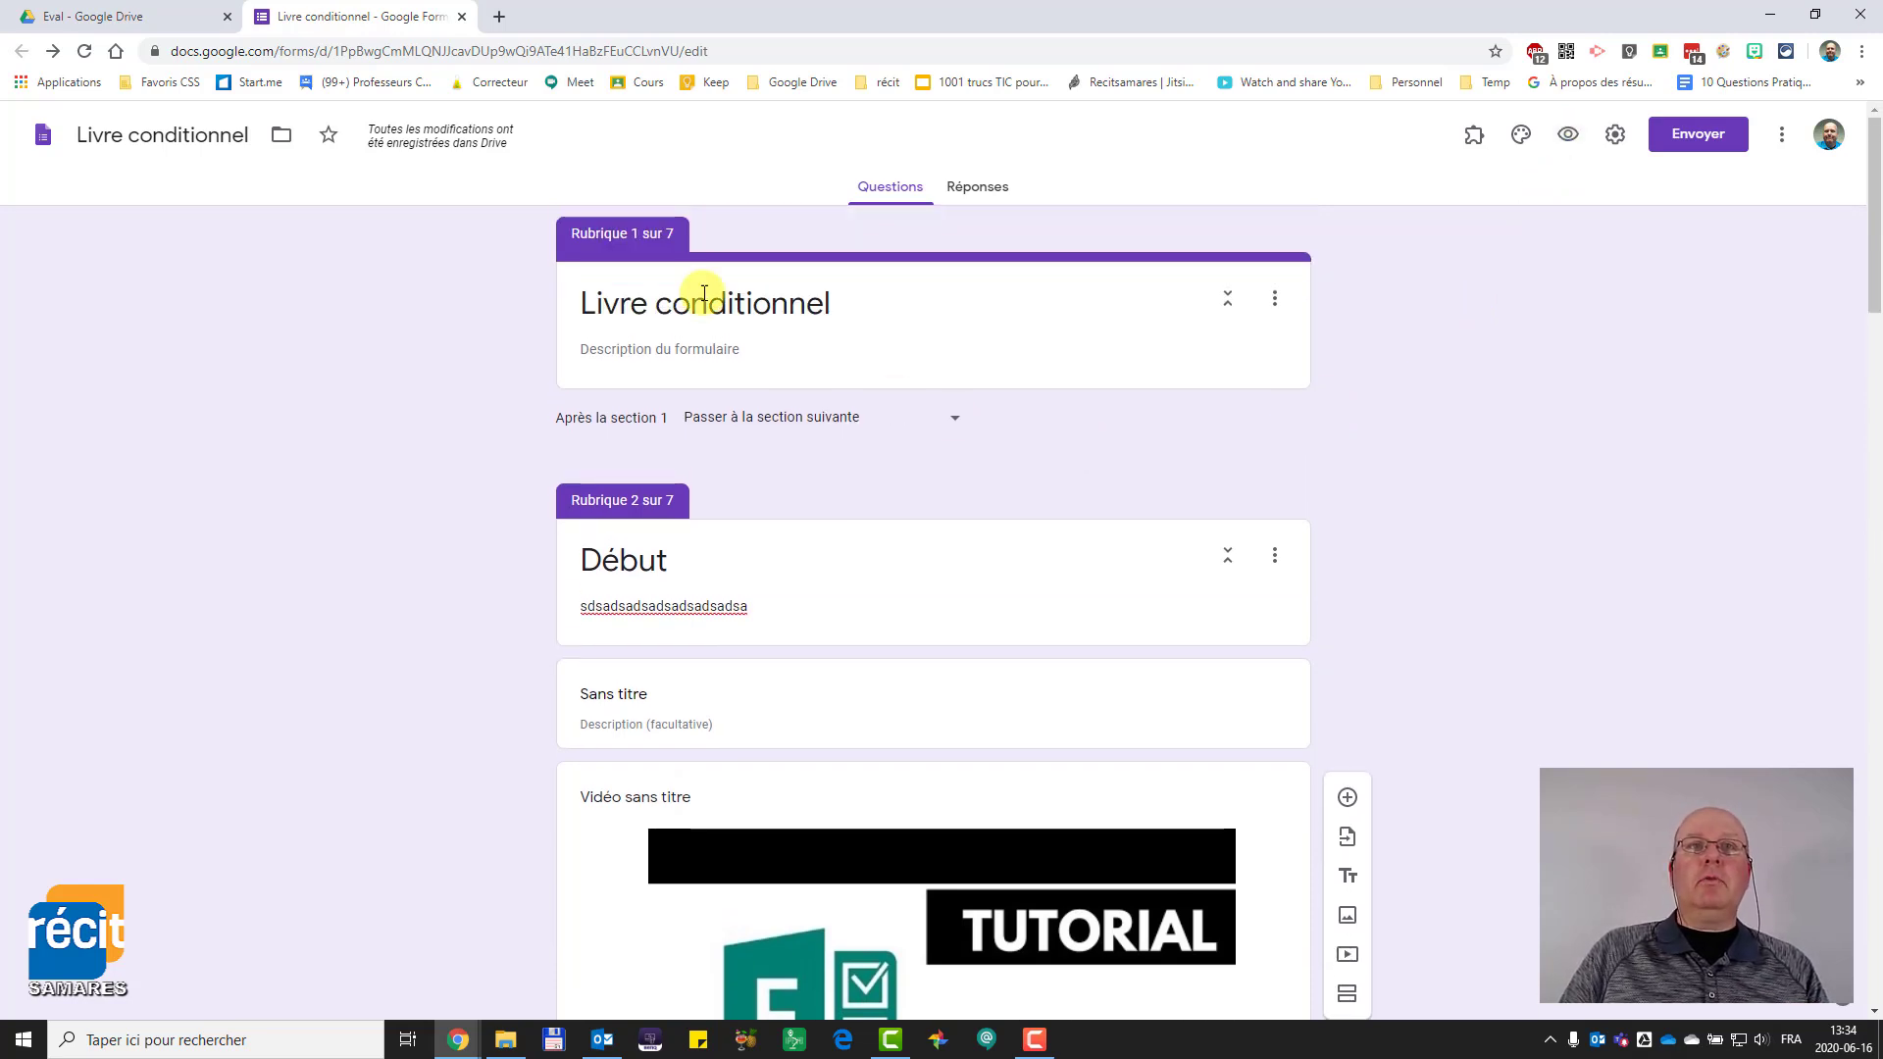
left_click(996, 370)
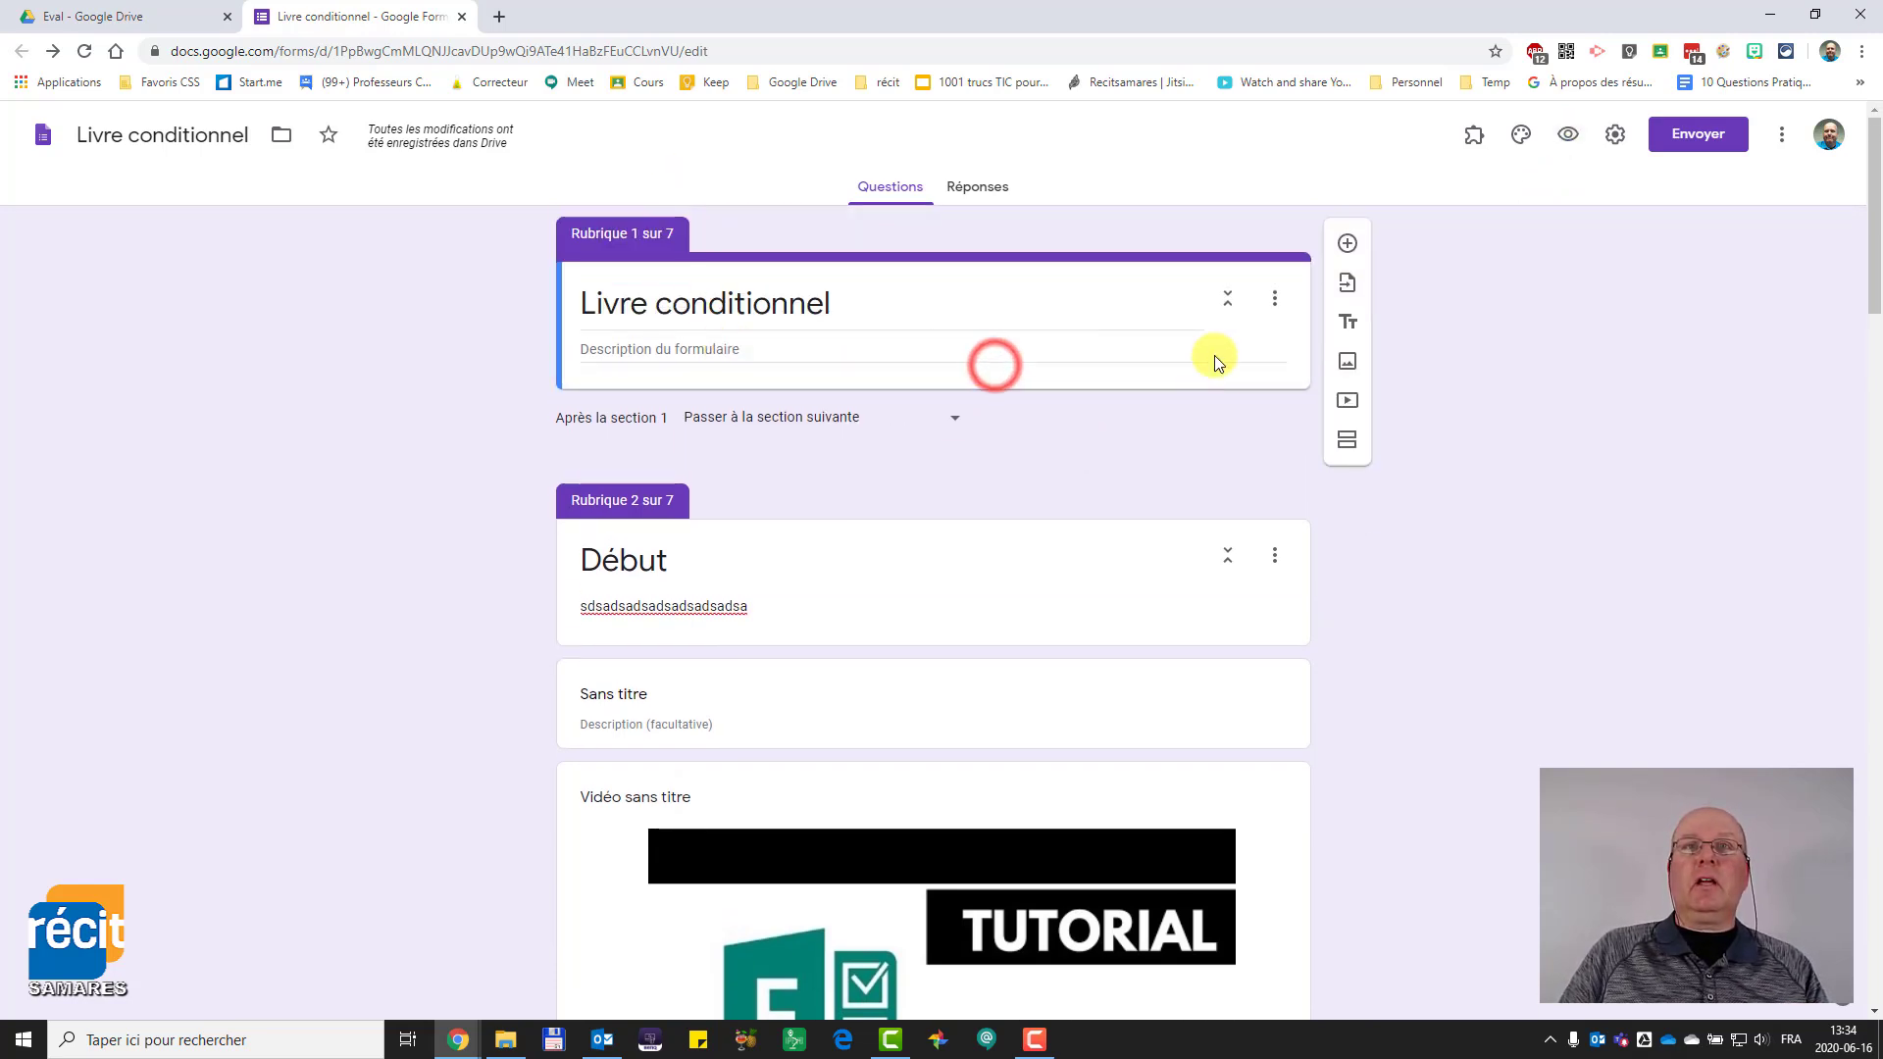
left_click(1348, 402)
left_click(686, 379)
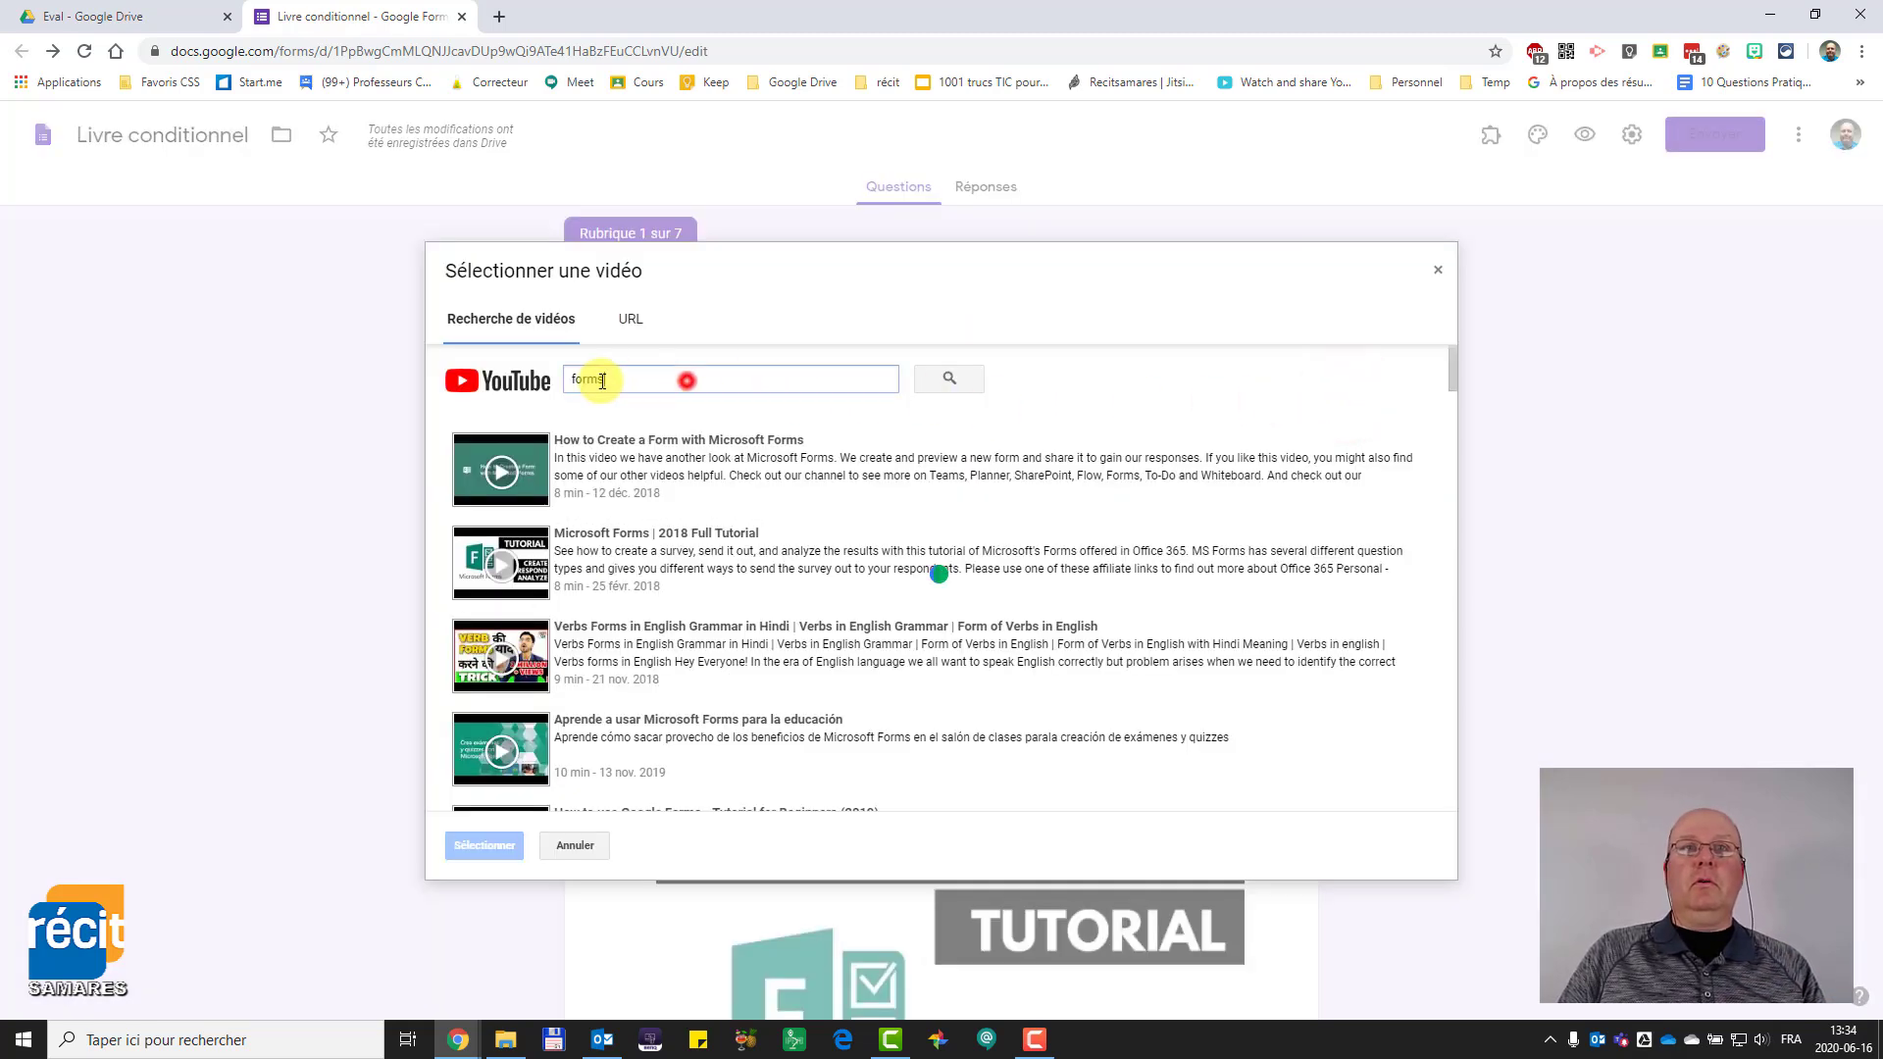
type("livre l")
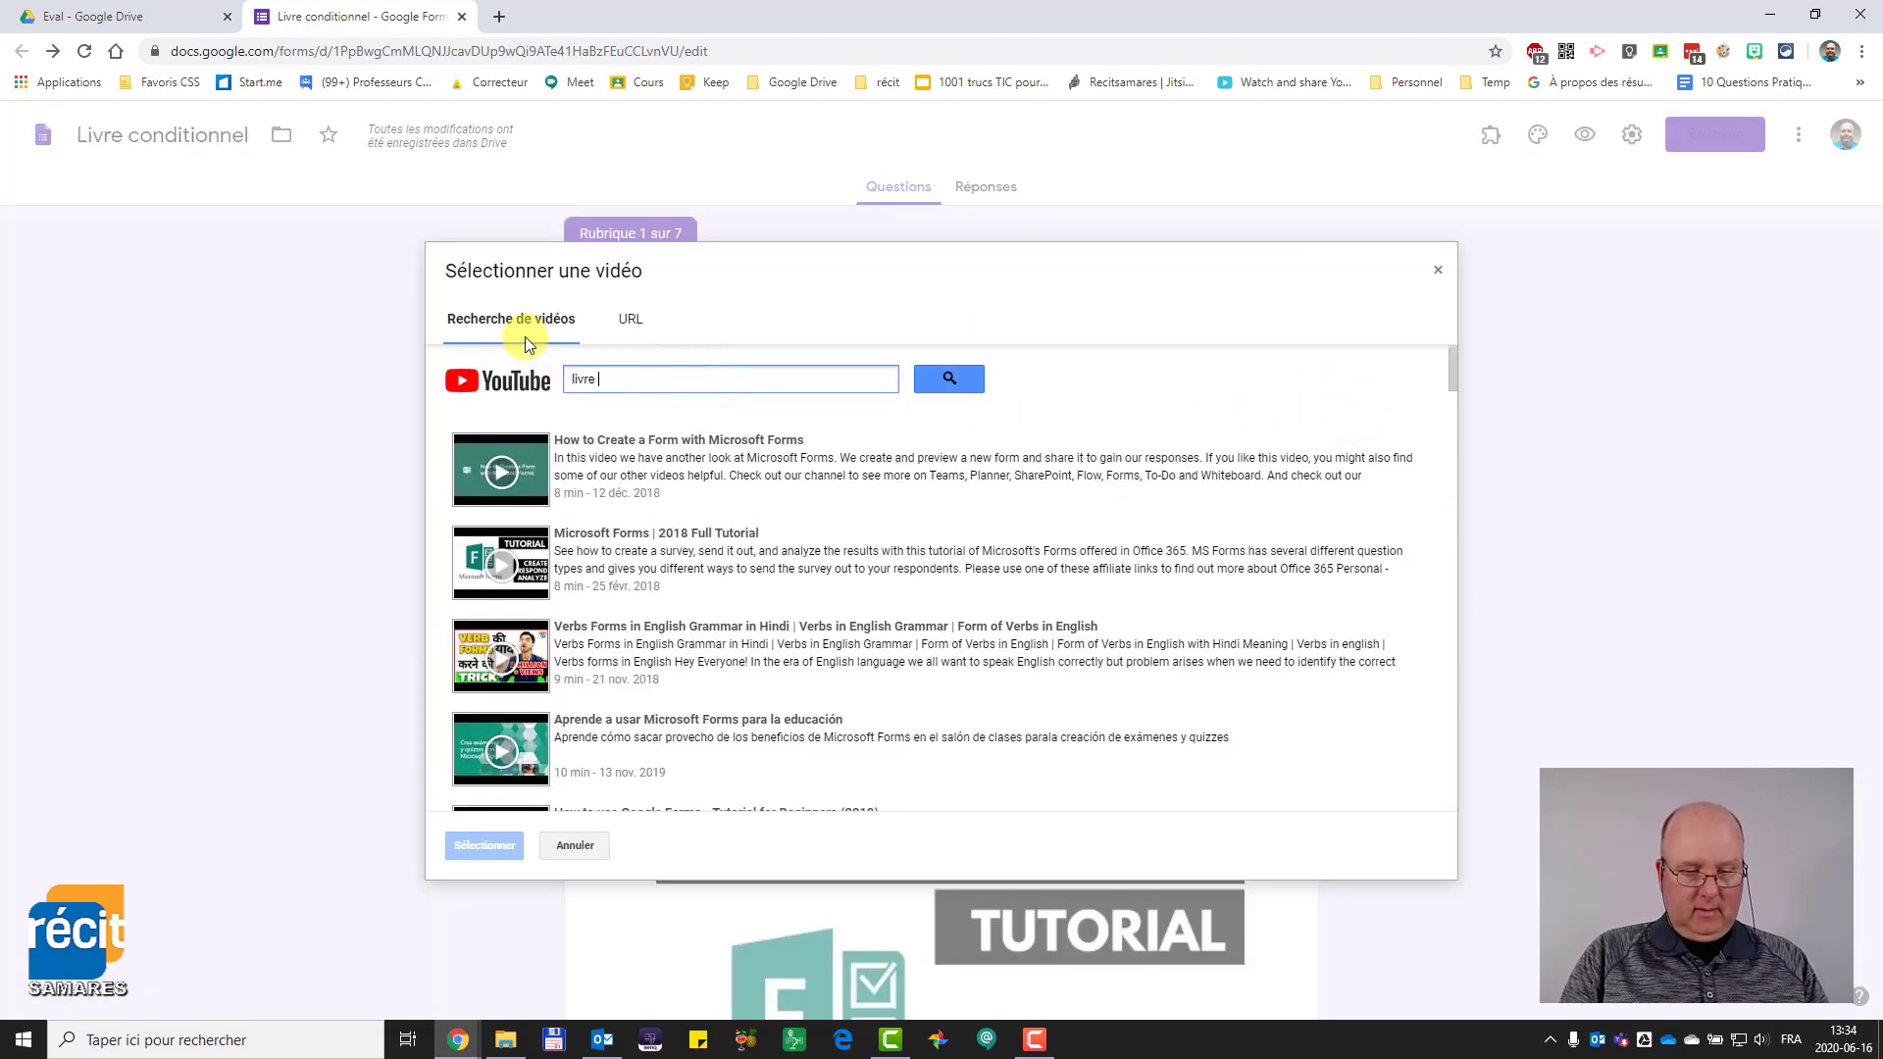
type("nteractif")
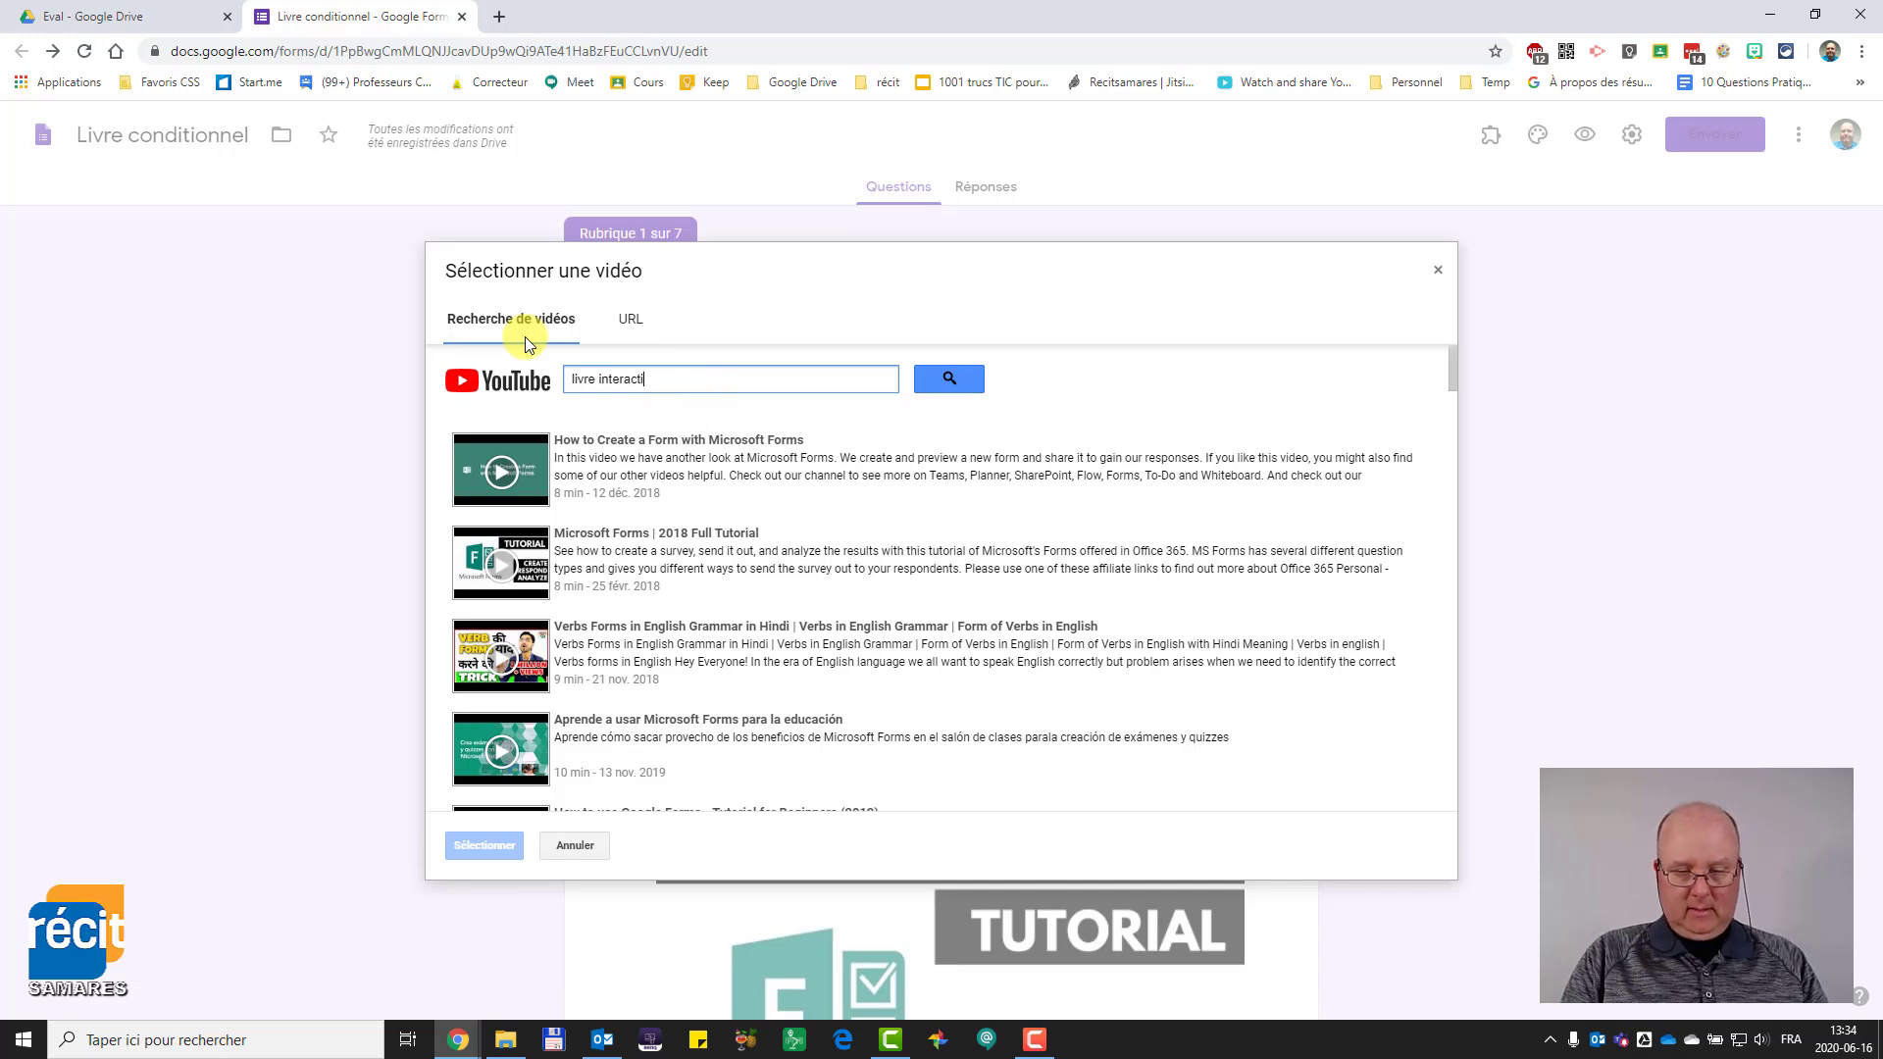
key("Return")
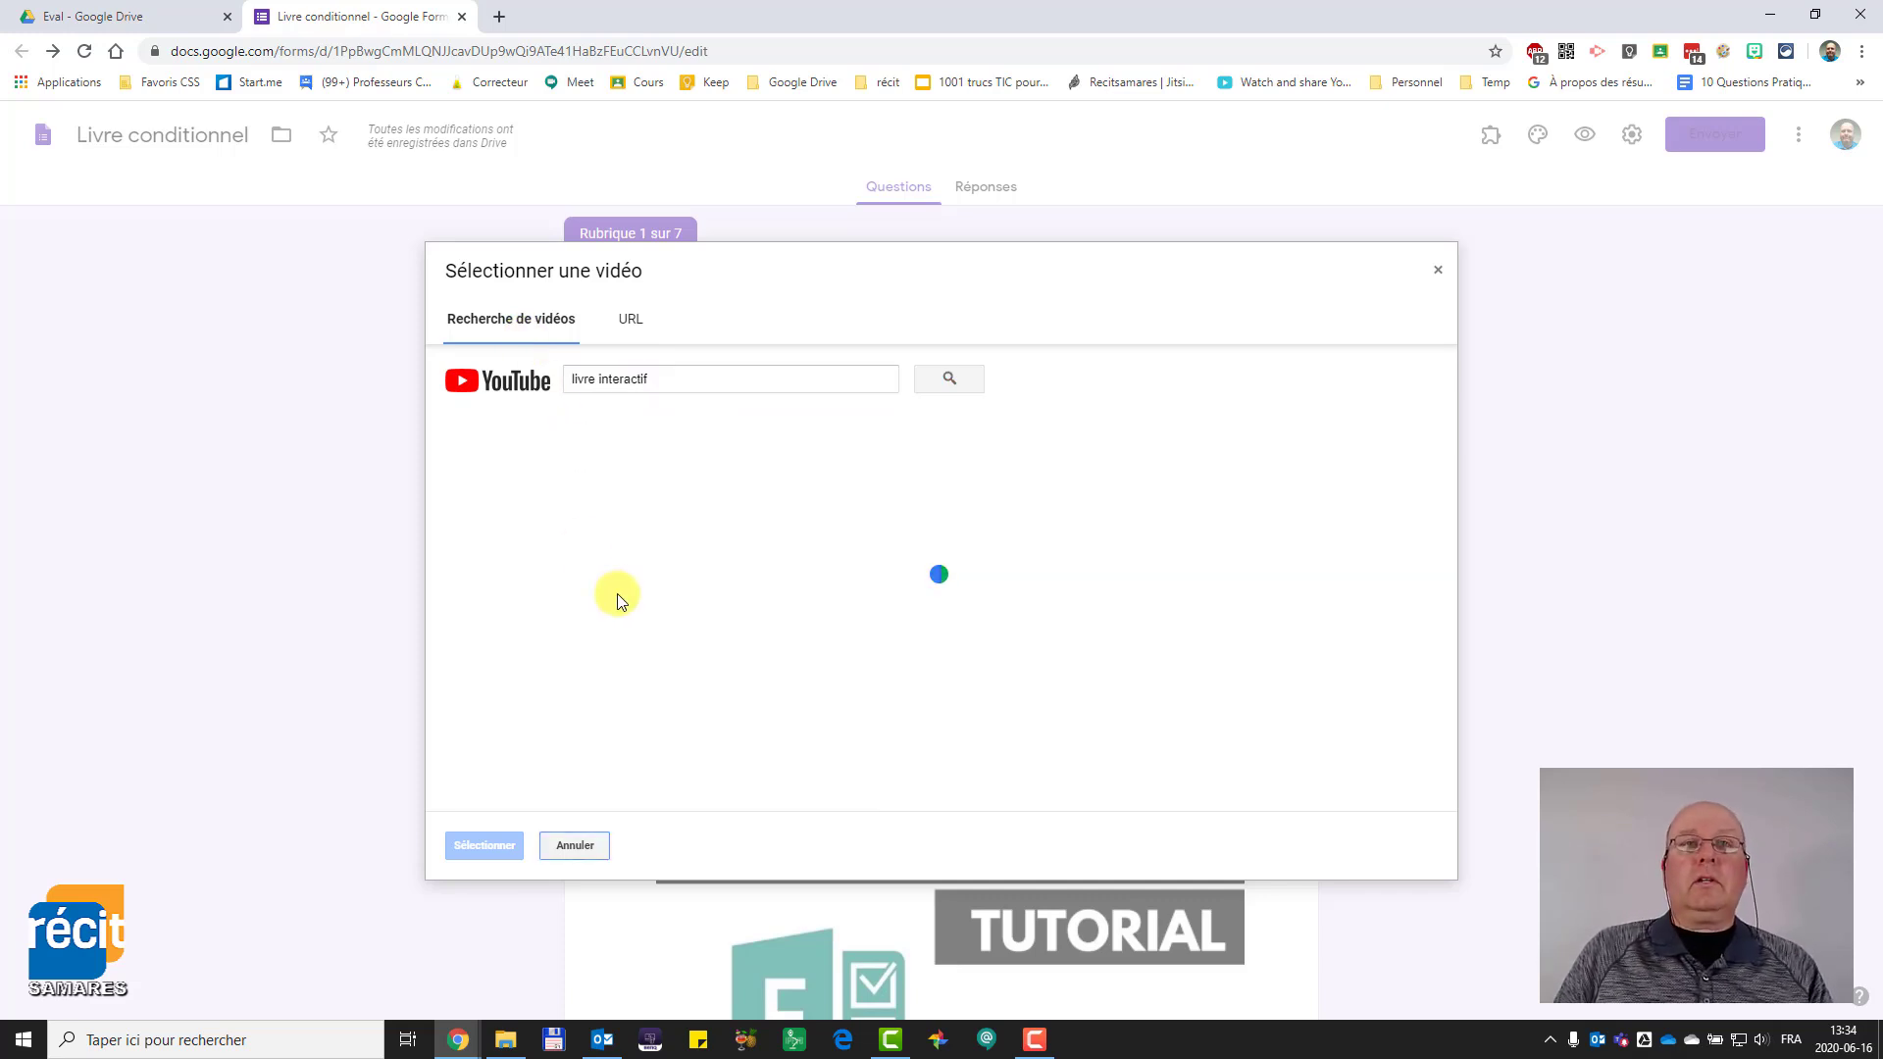
left_click(530, 490)
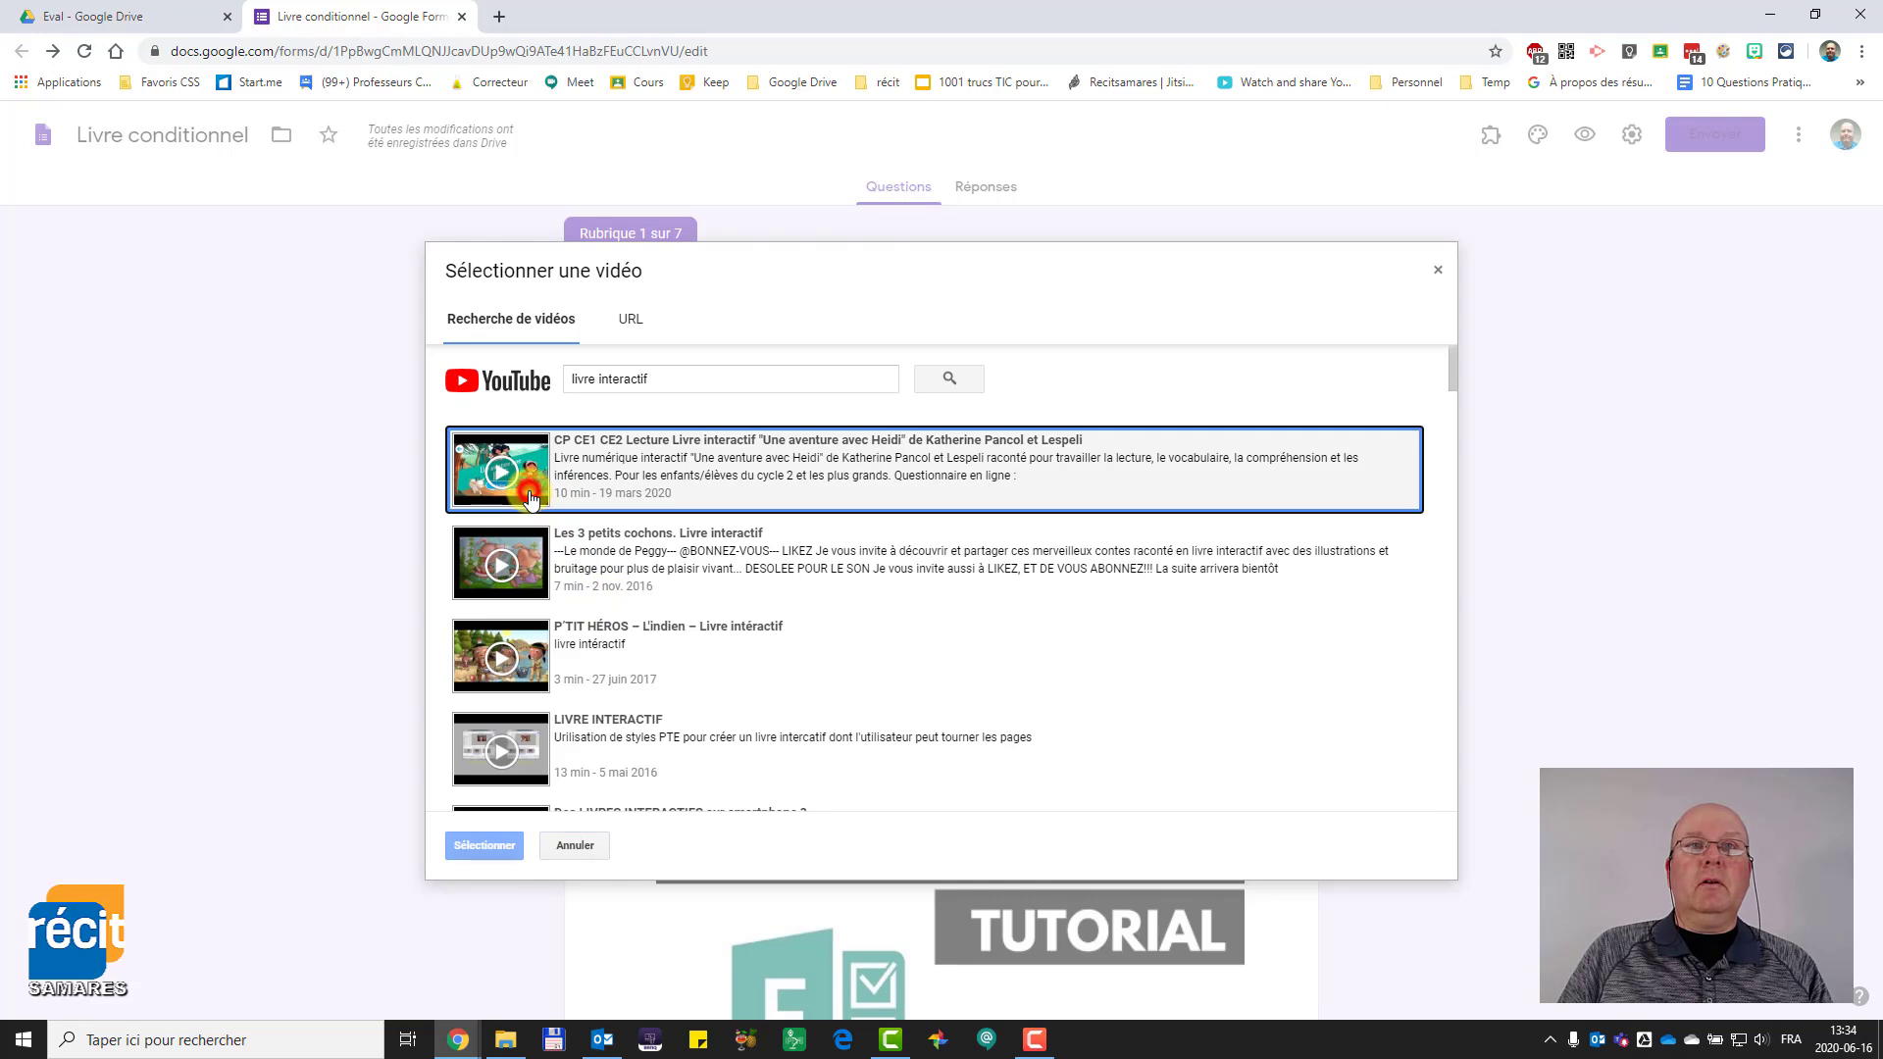
left_click(492, 844)
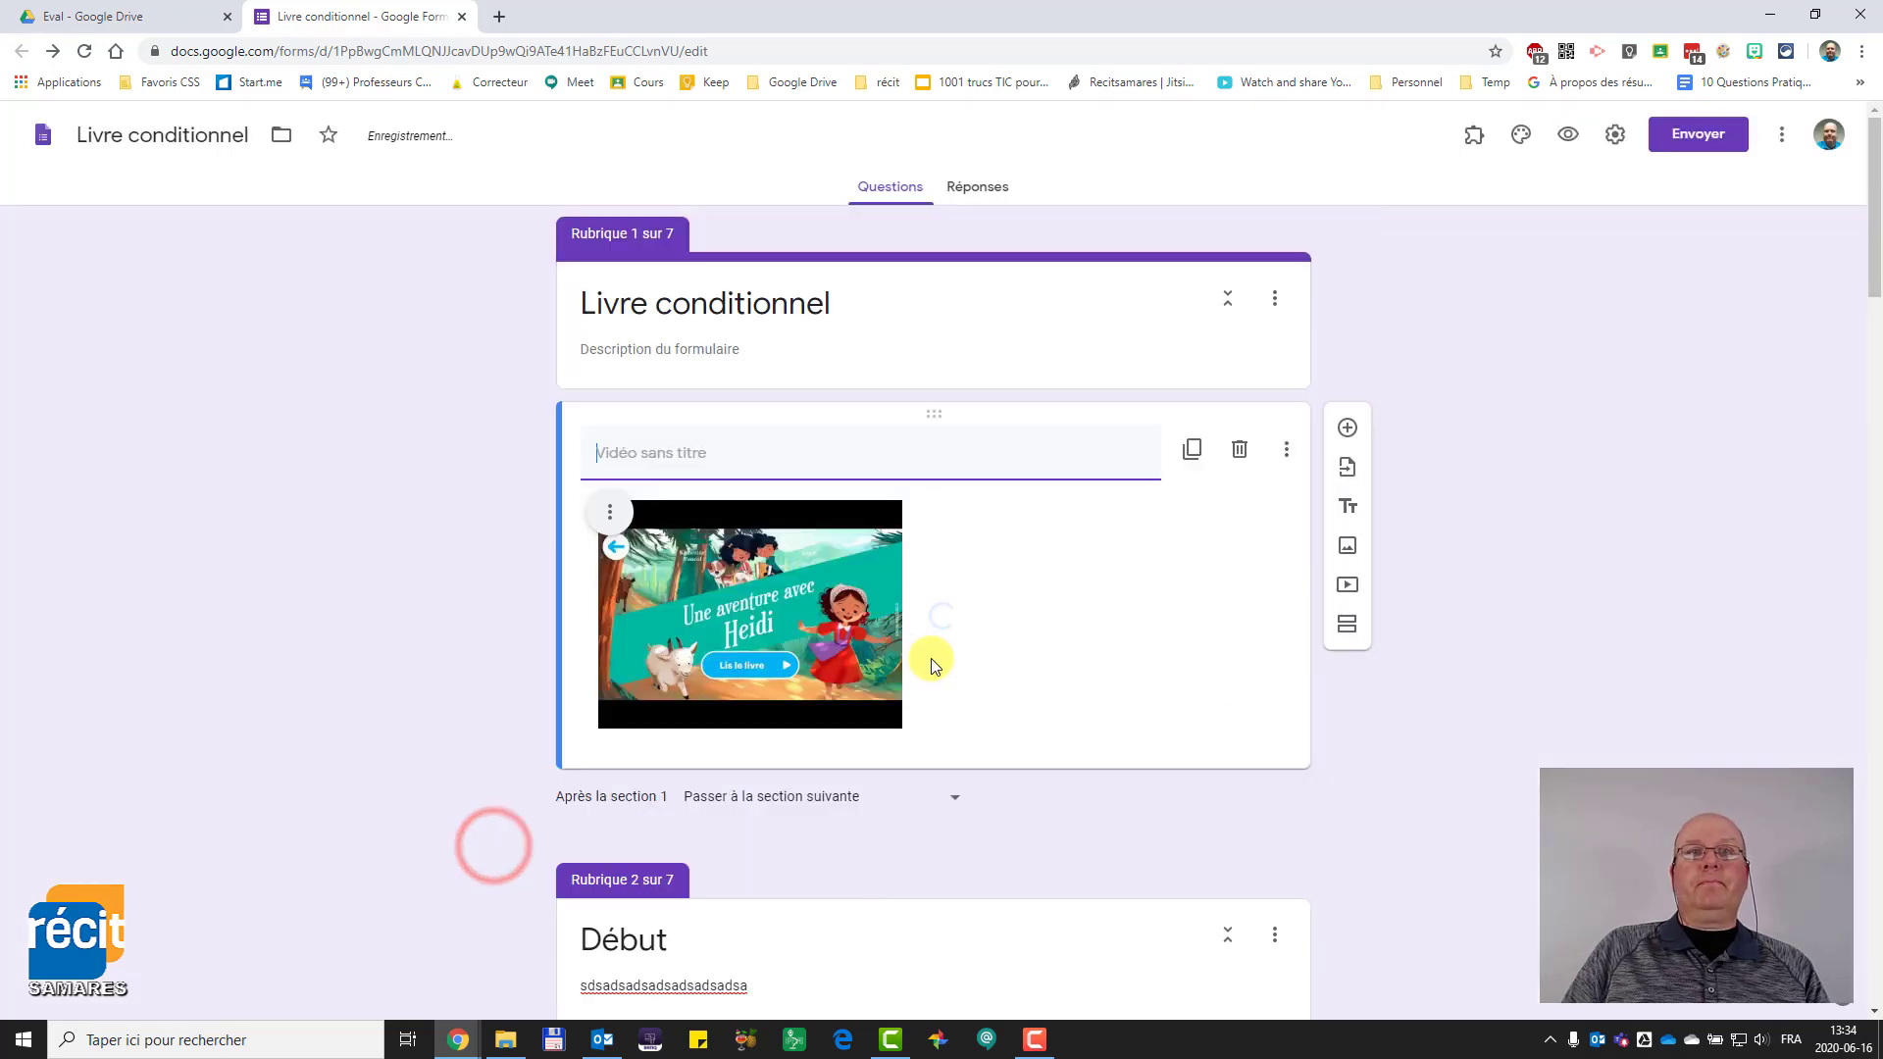
- Enlarge the Heidi video in section 1 to about twice its width and centre it
left_click_drag(902, 727, 1196, 935)
left_click(1290, 679)
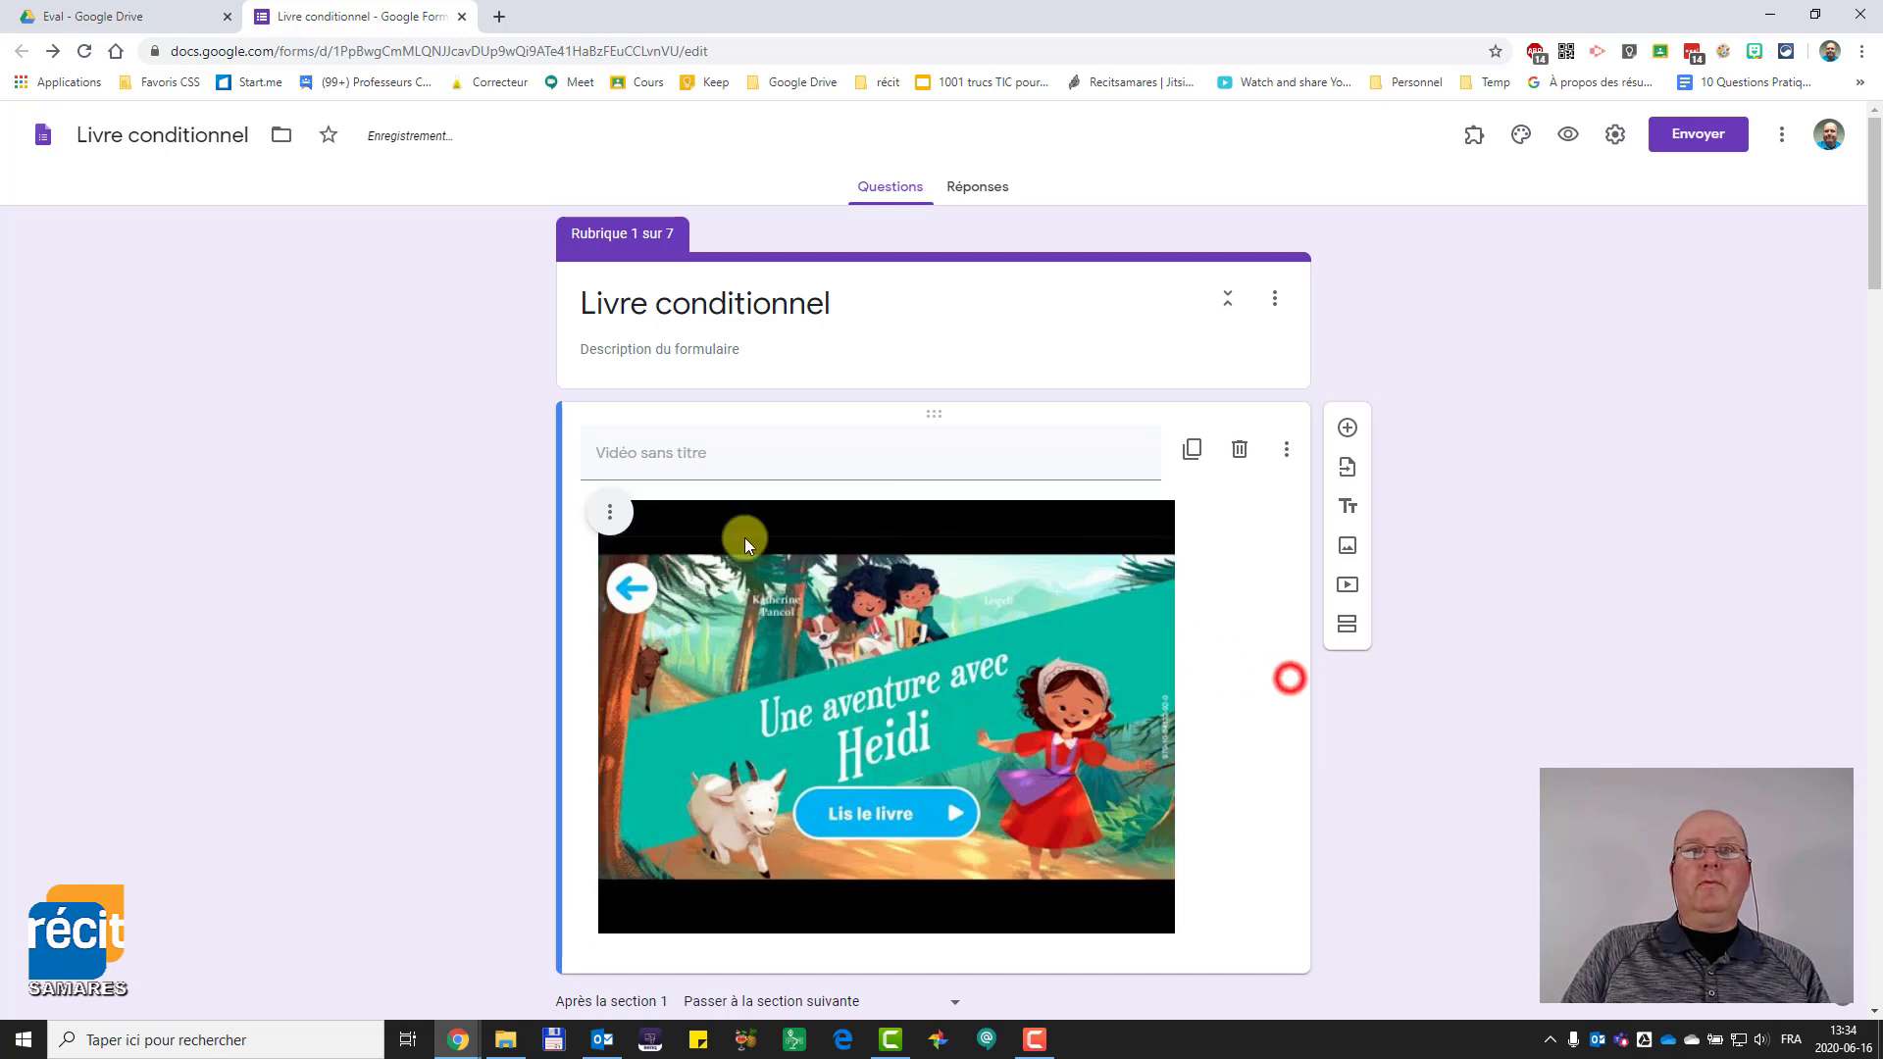
left_click(610, 515)
left_click(569, 586)
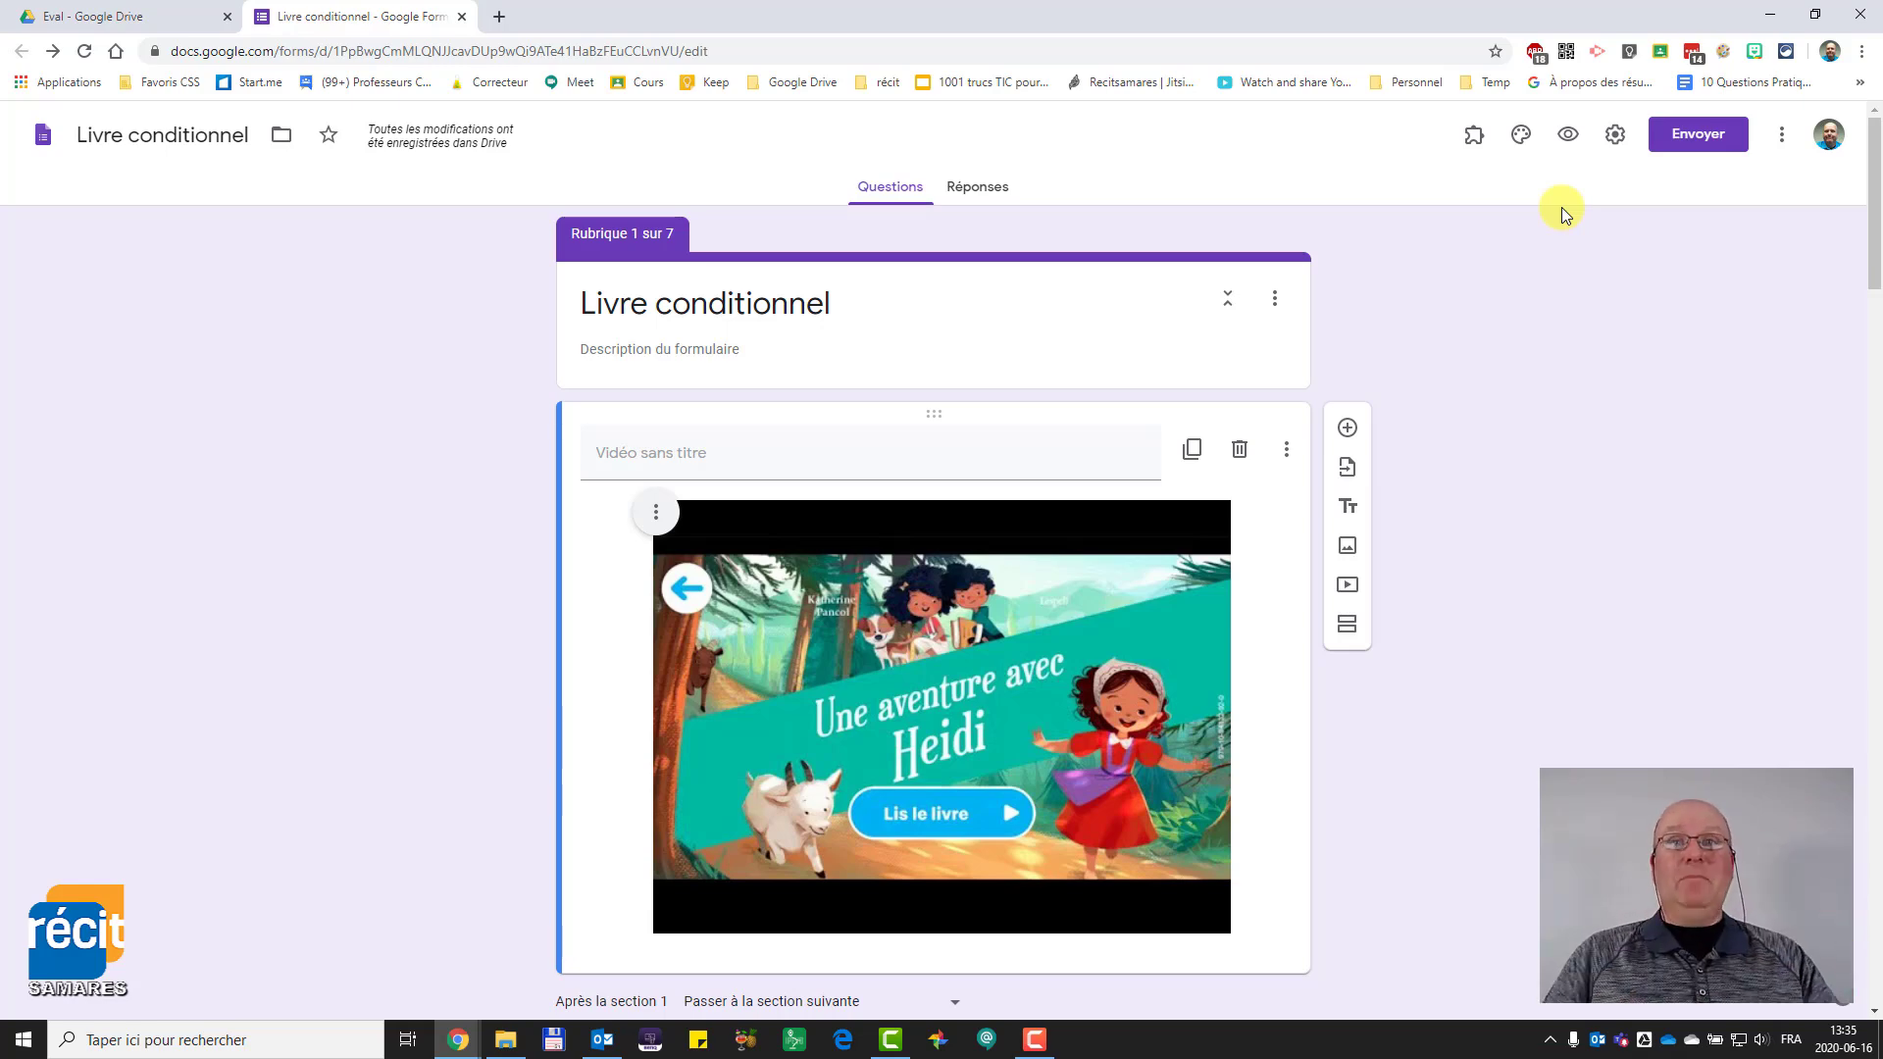
- Preview the form and follow the story from the title page through Début, answering Gauche to reach the Gauche section
left_click(1567, 135)
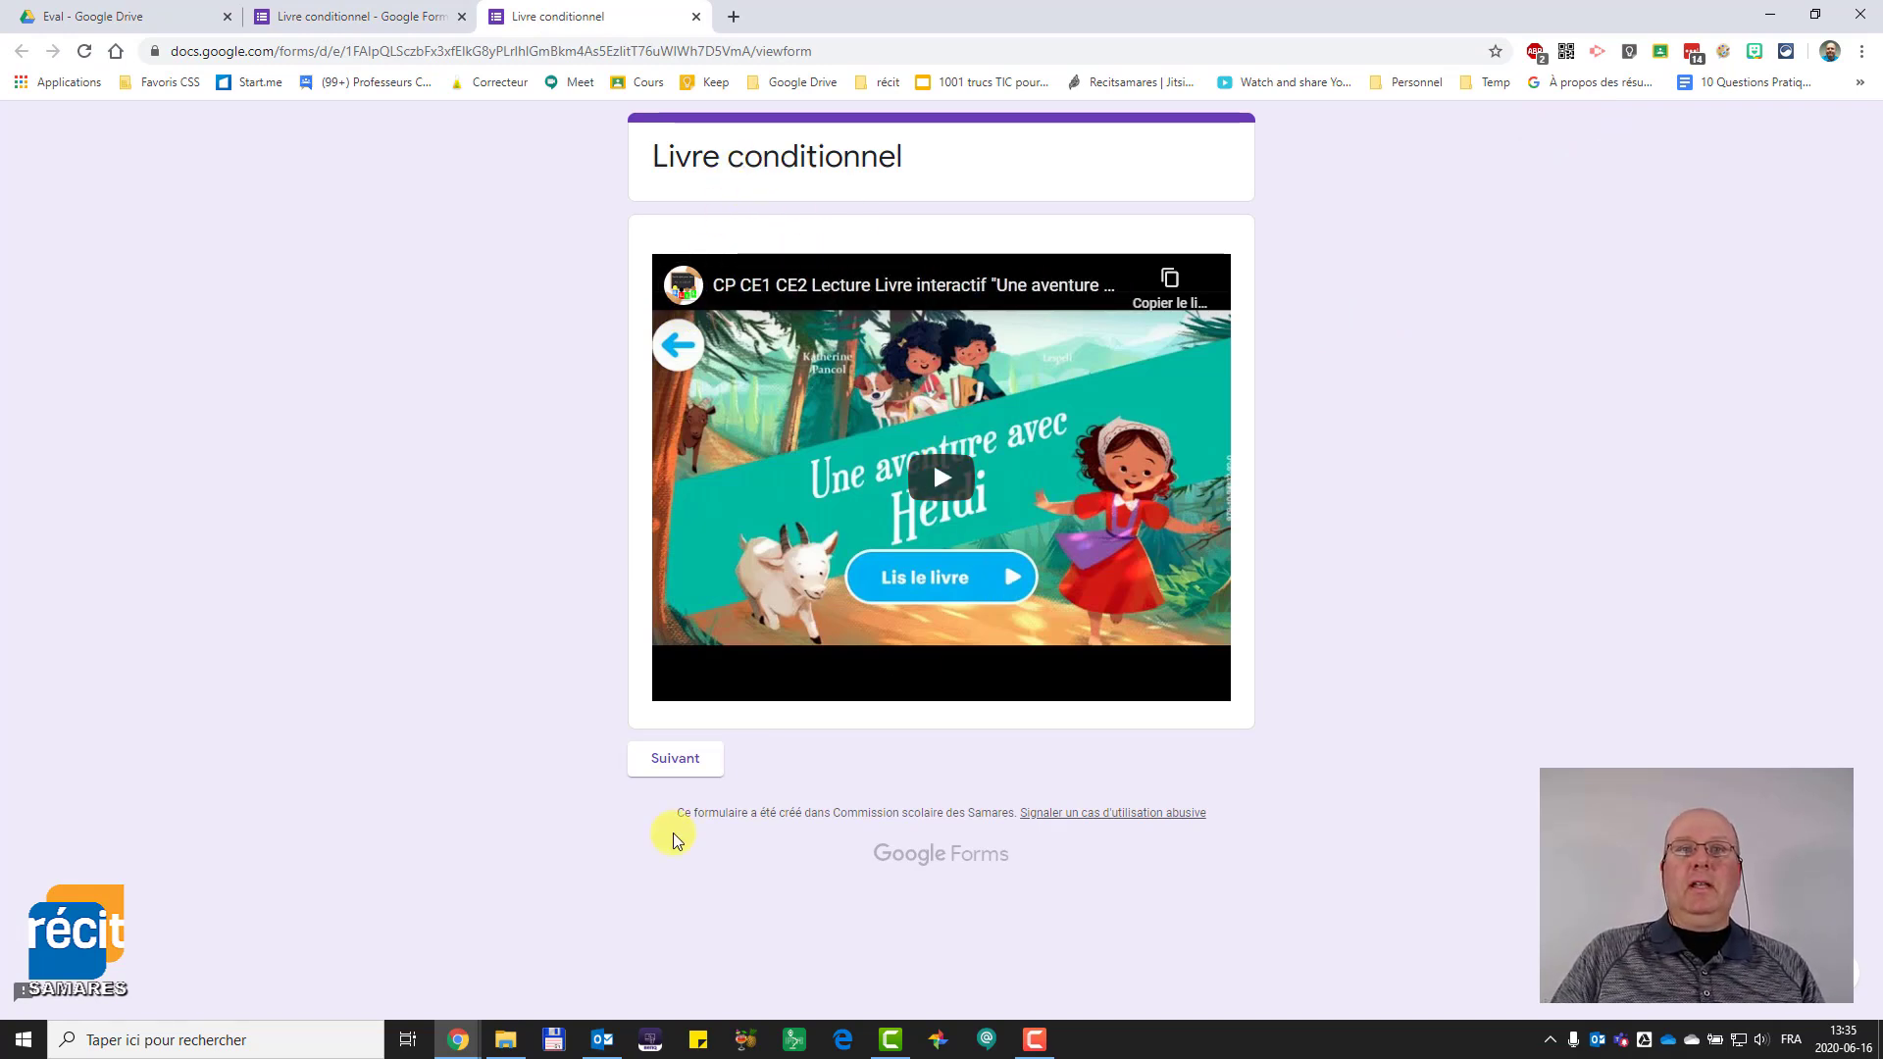
left_click(691, 762)
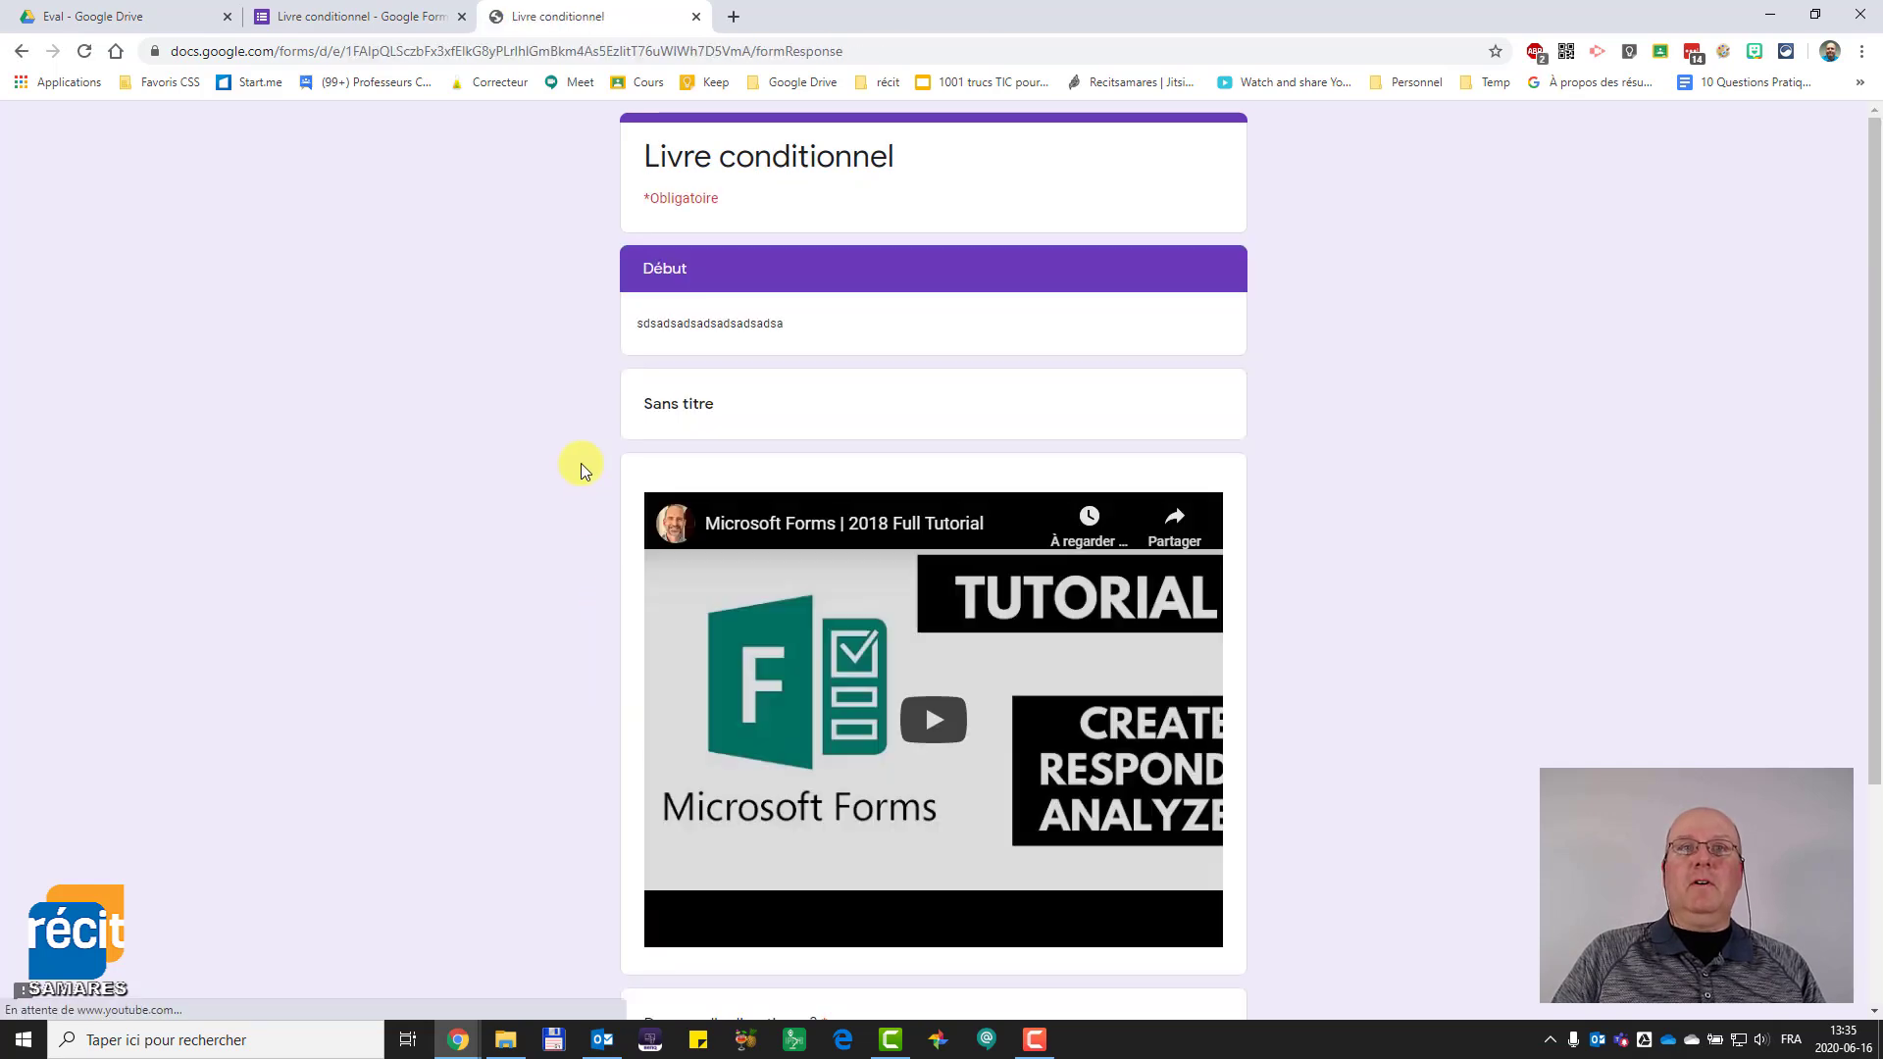
scroll(784, 559, "down", 3)
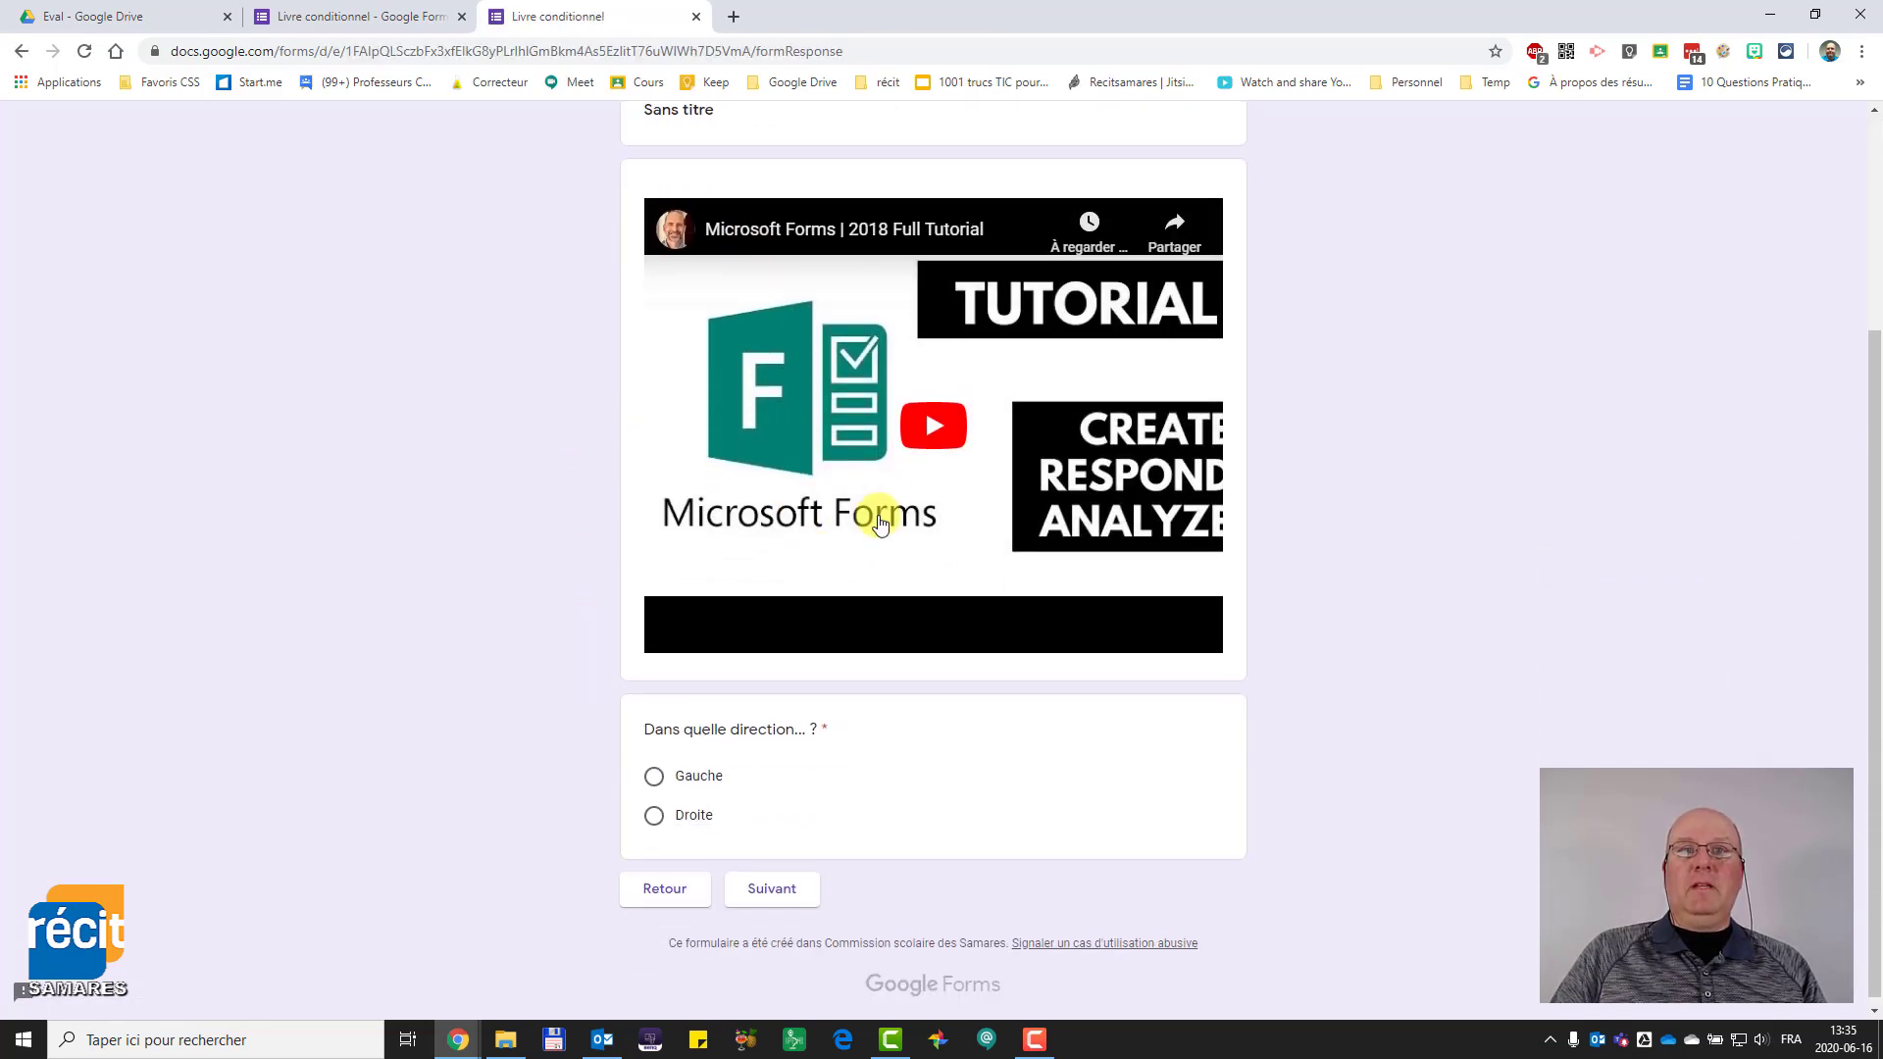
left_click(690, 776)
left_click(783, 889)
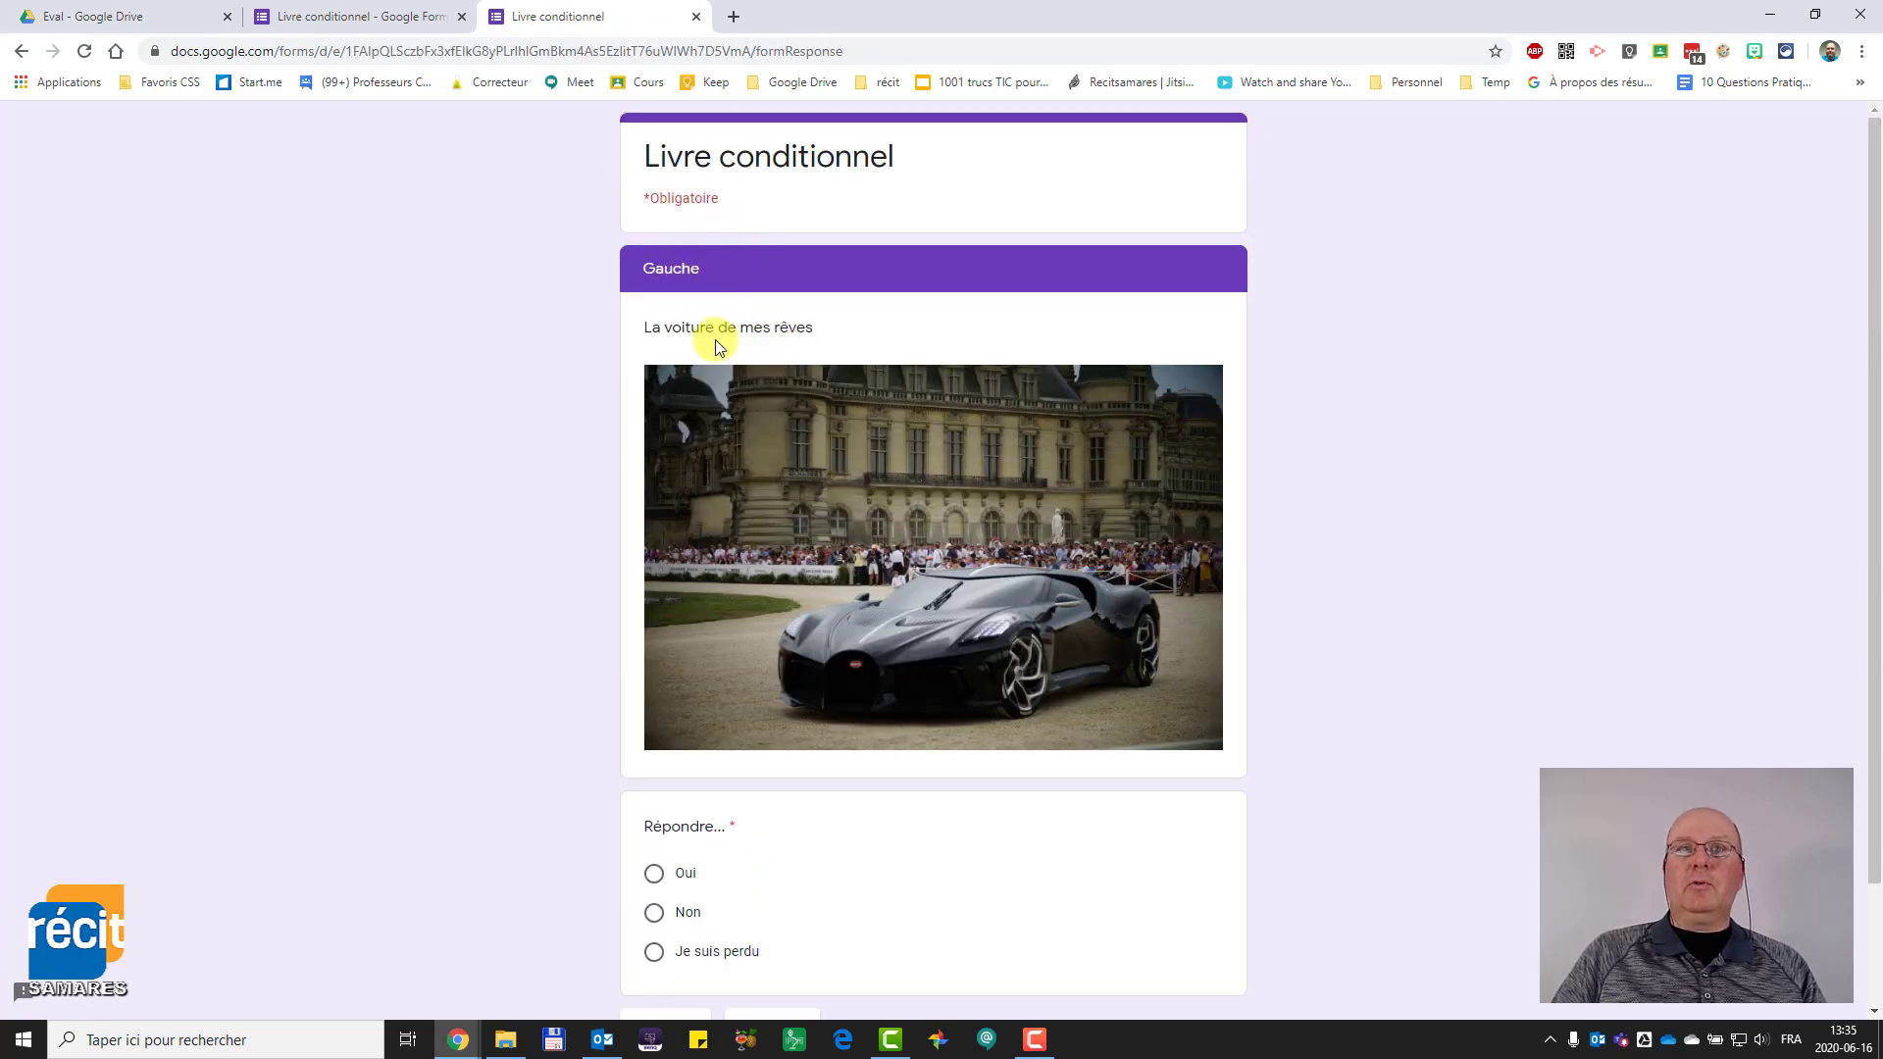
scroll(716, 333, "down", 1)
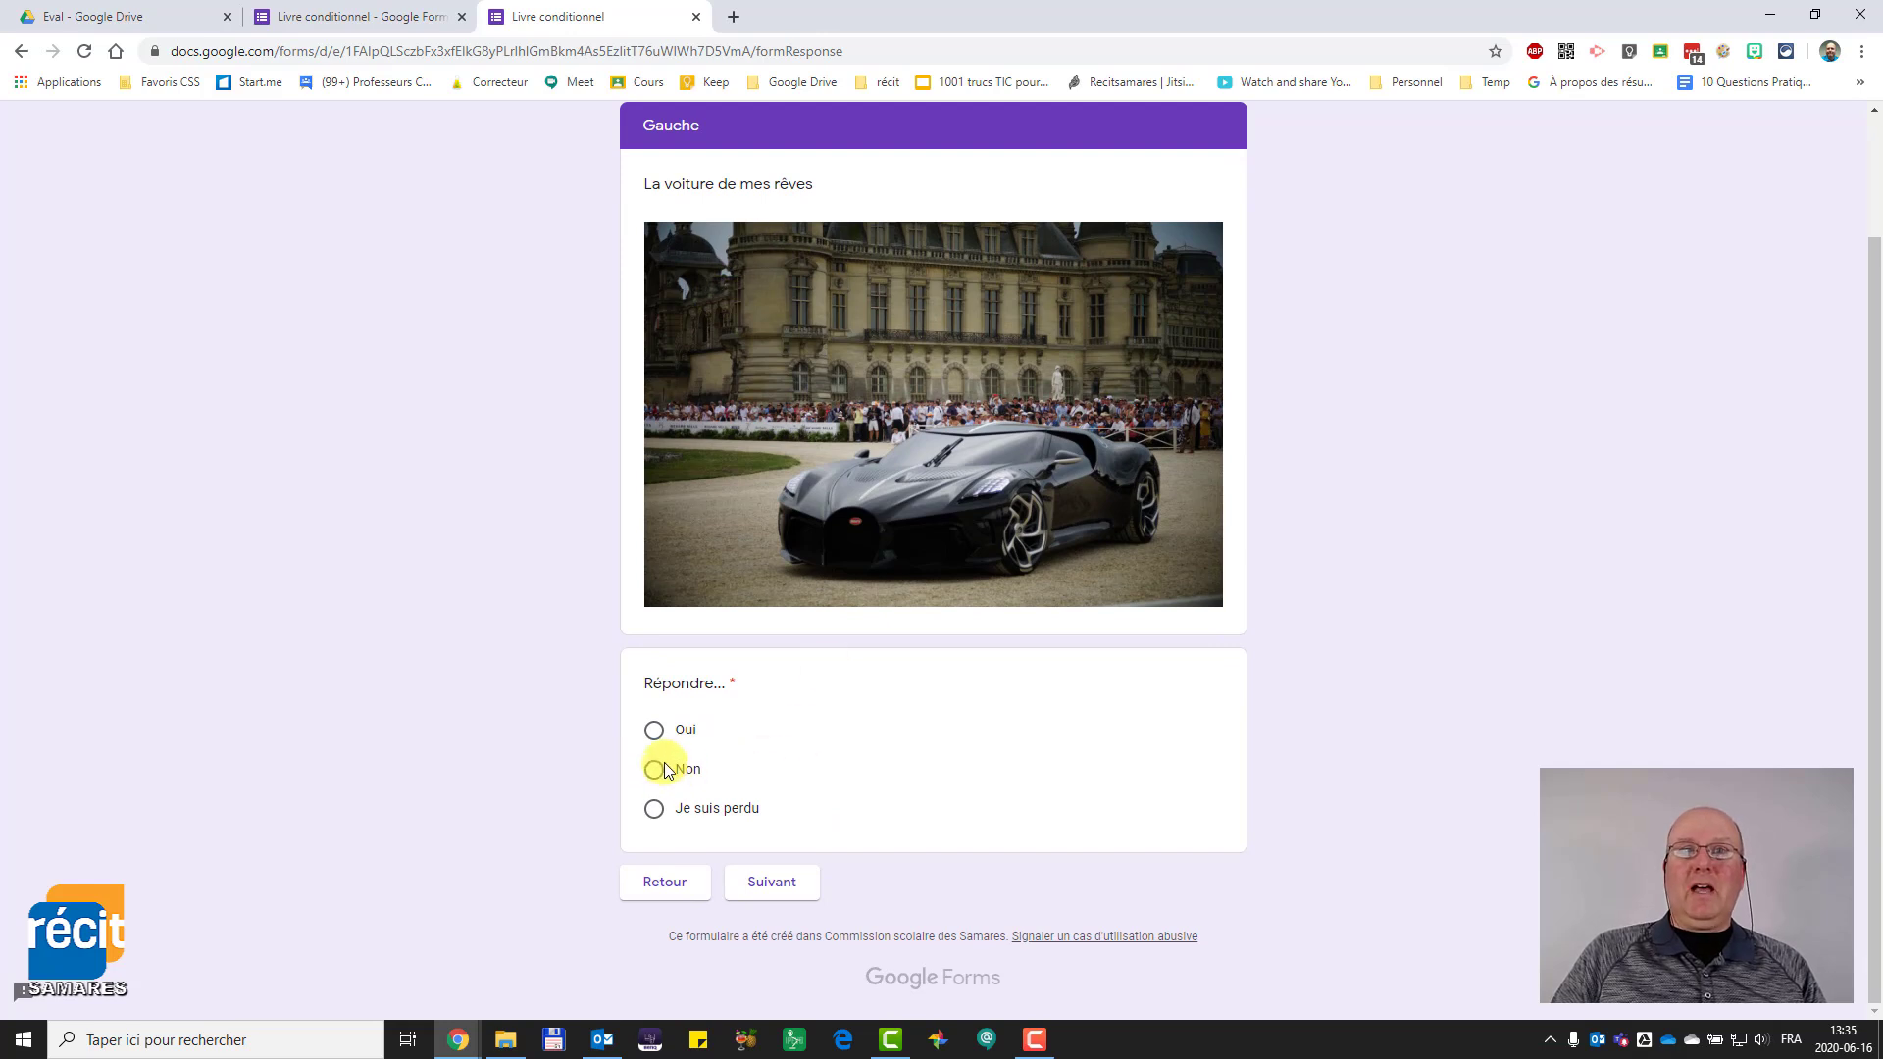
- Answer the "Répondre..." question in the Gauche section with Je suis perdu and continue to the next section
left_click(655, 731)
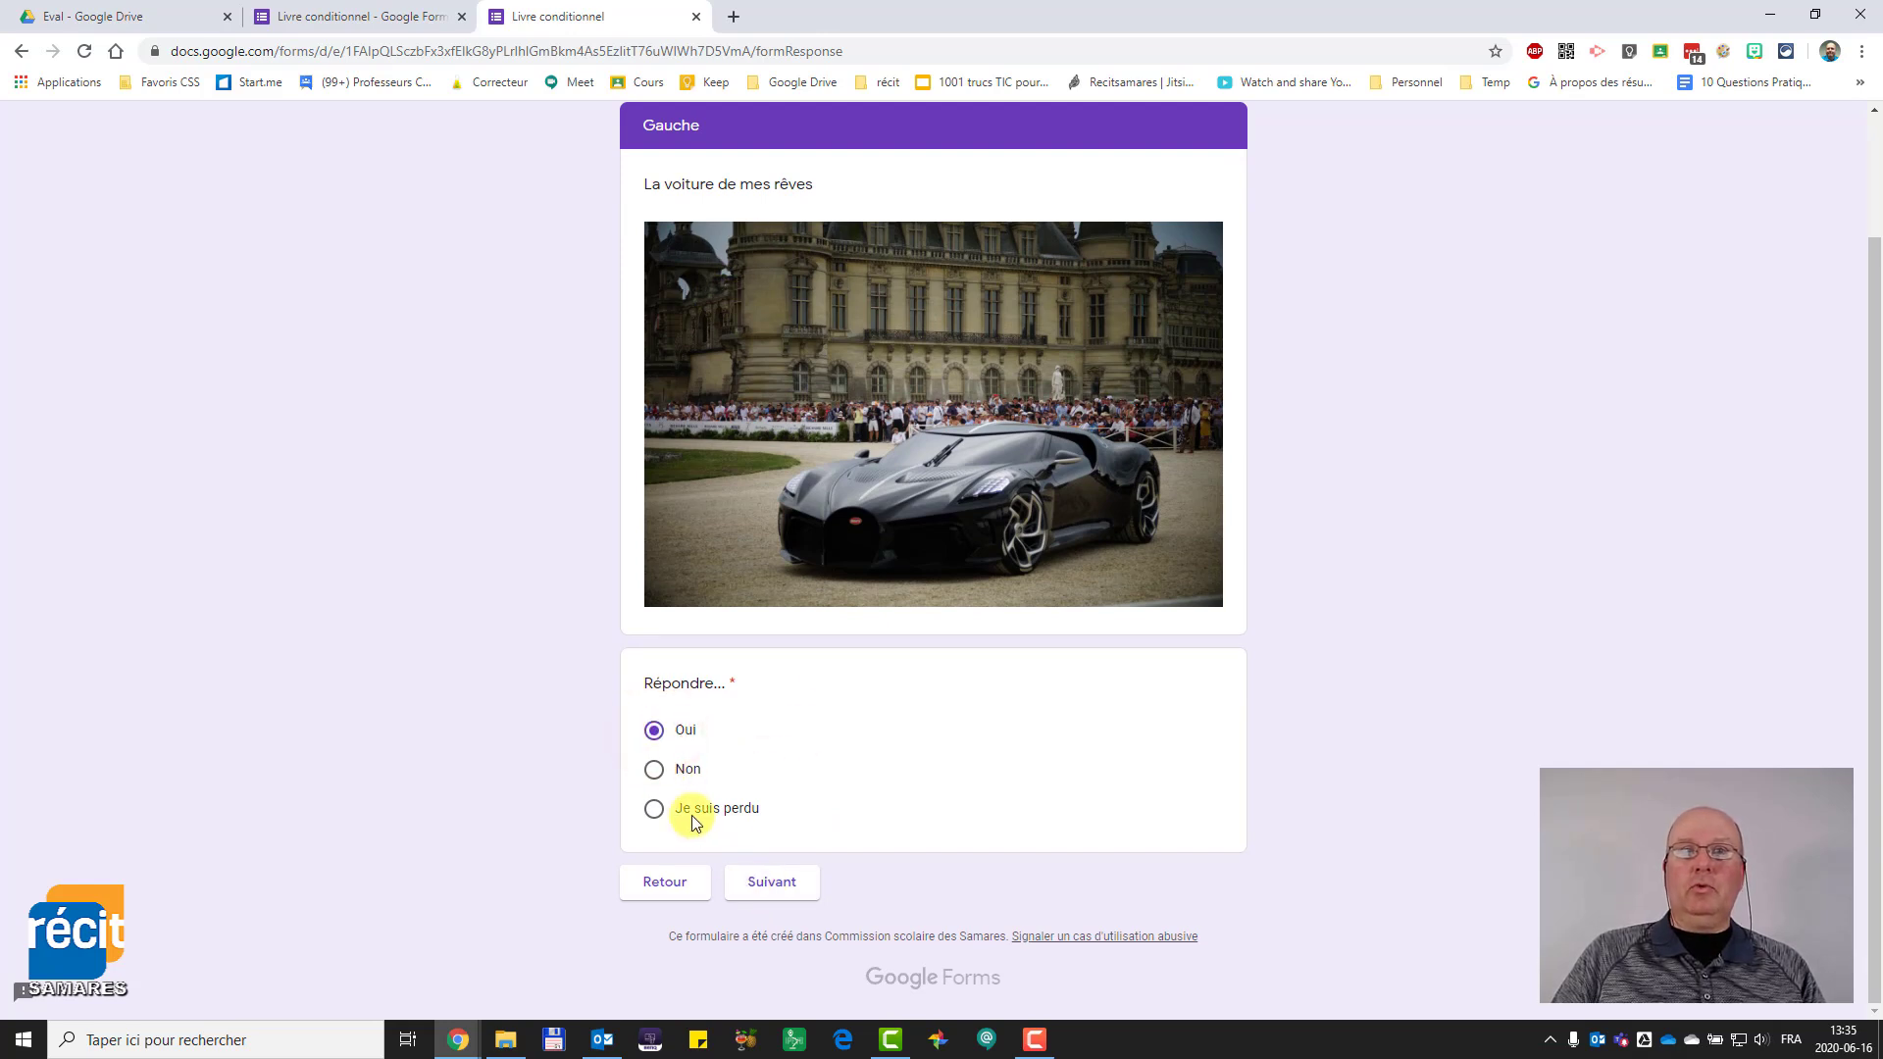
left_click(663, 811)
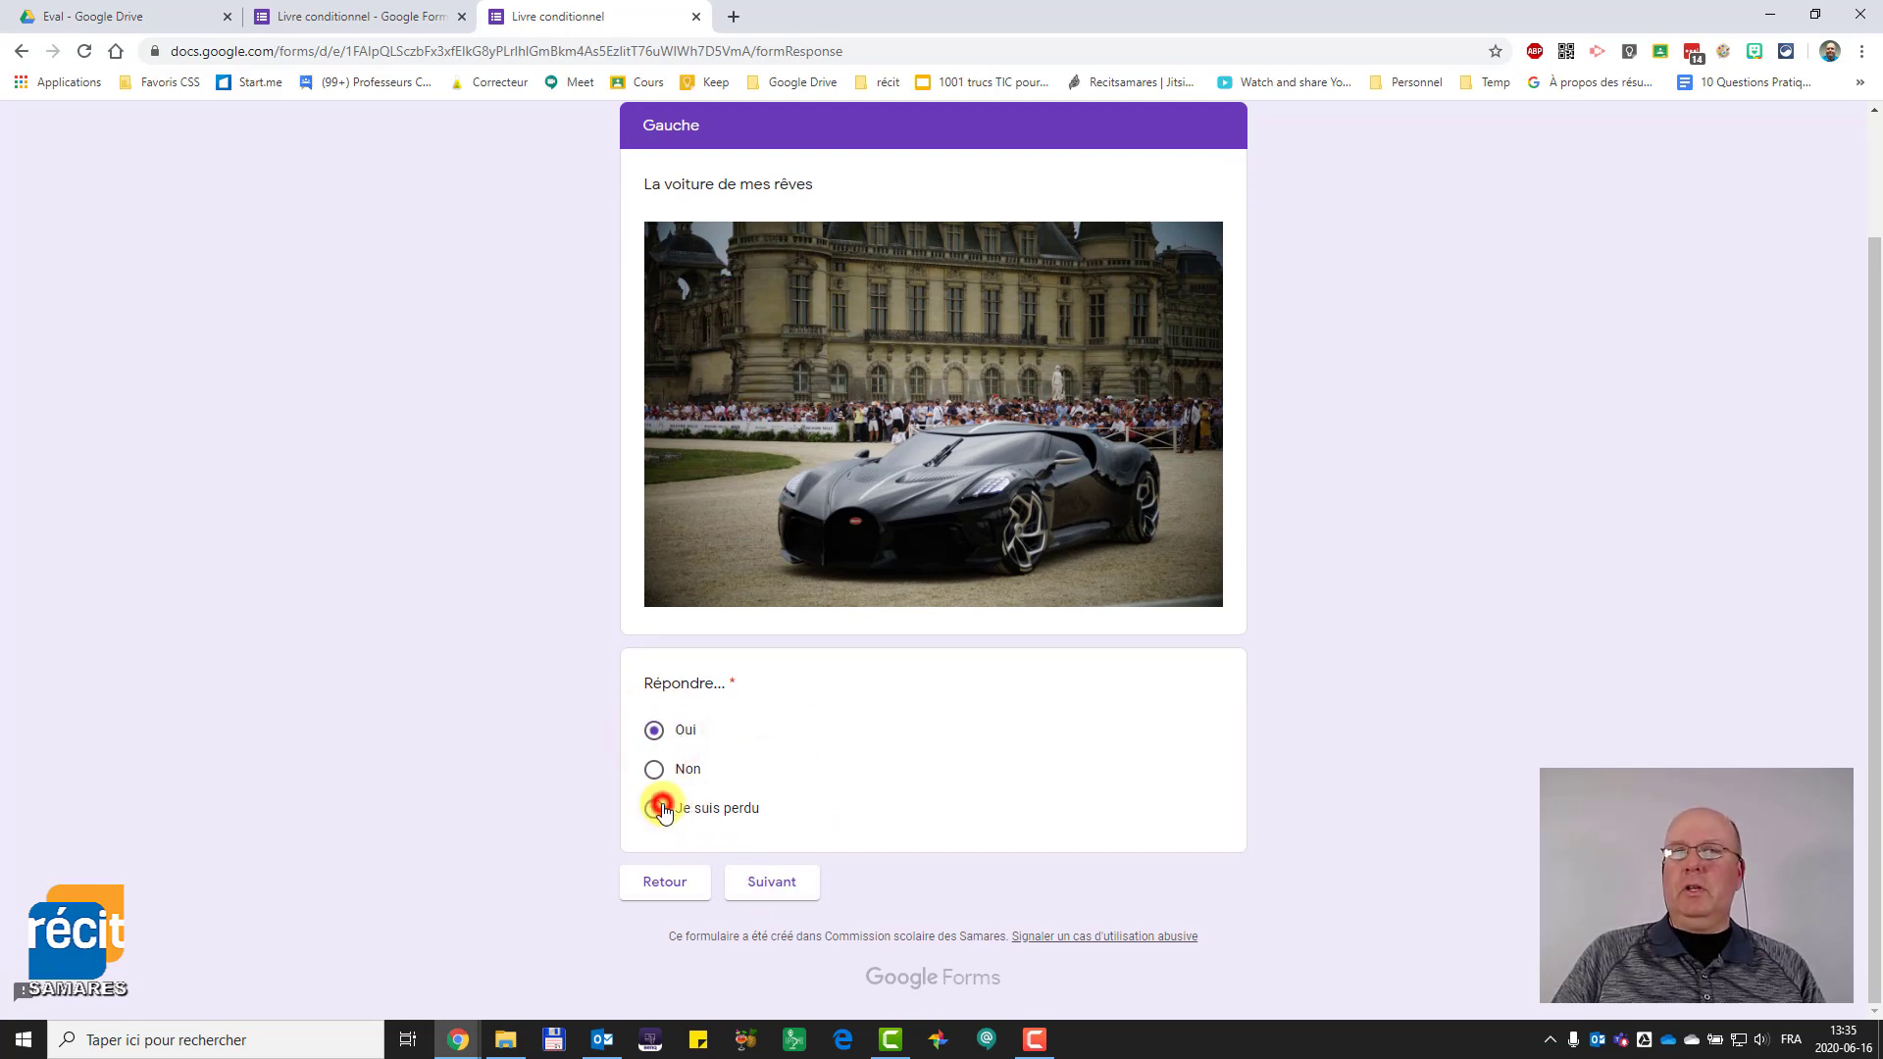
left_click(771, 885)
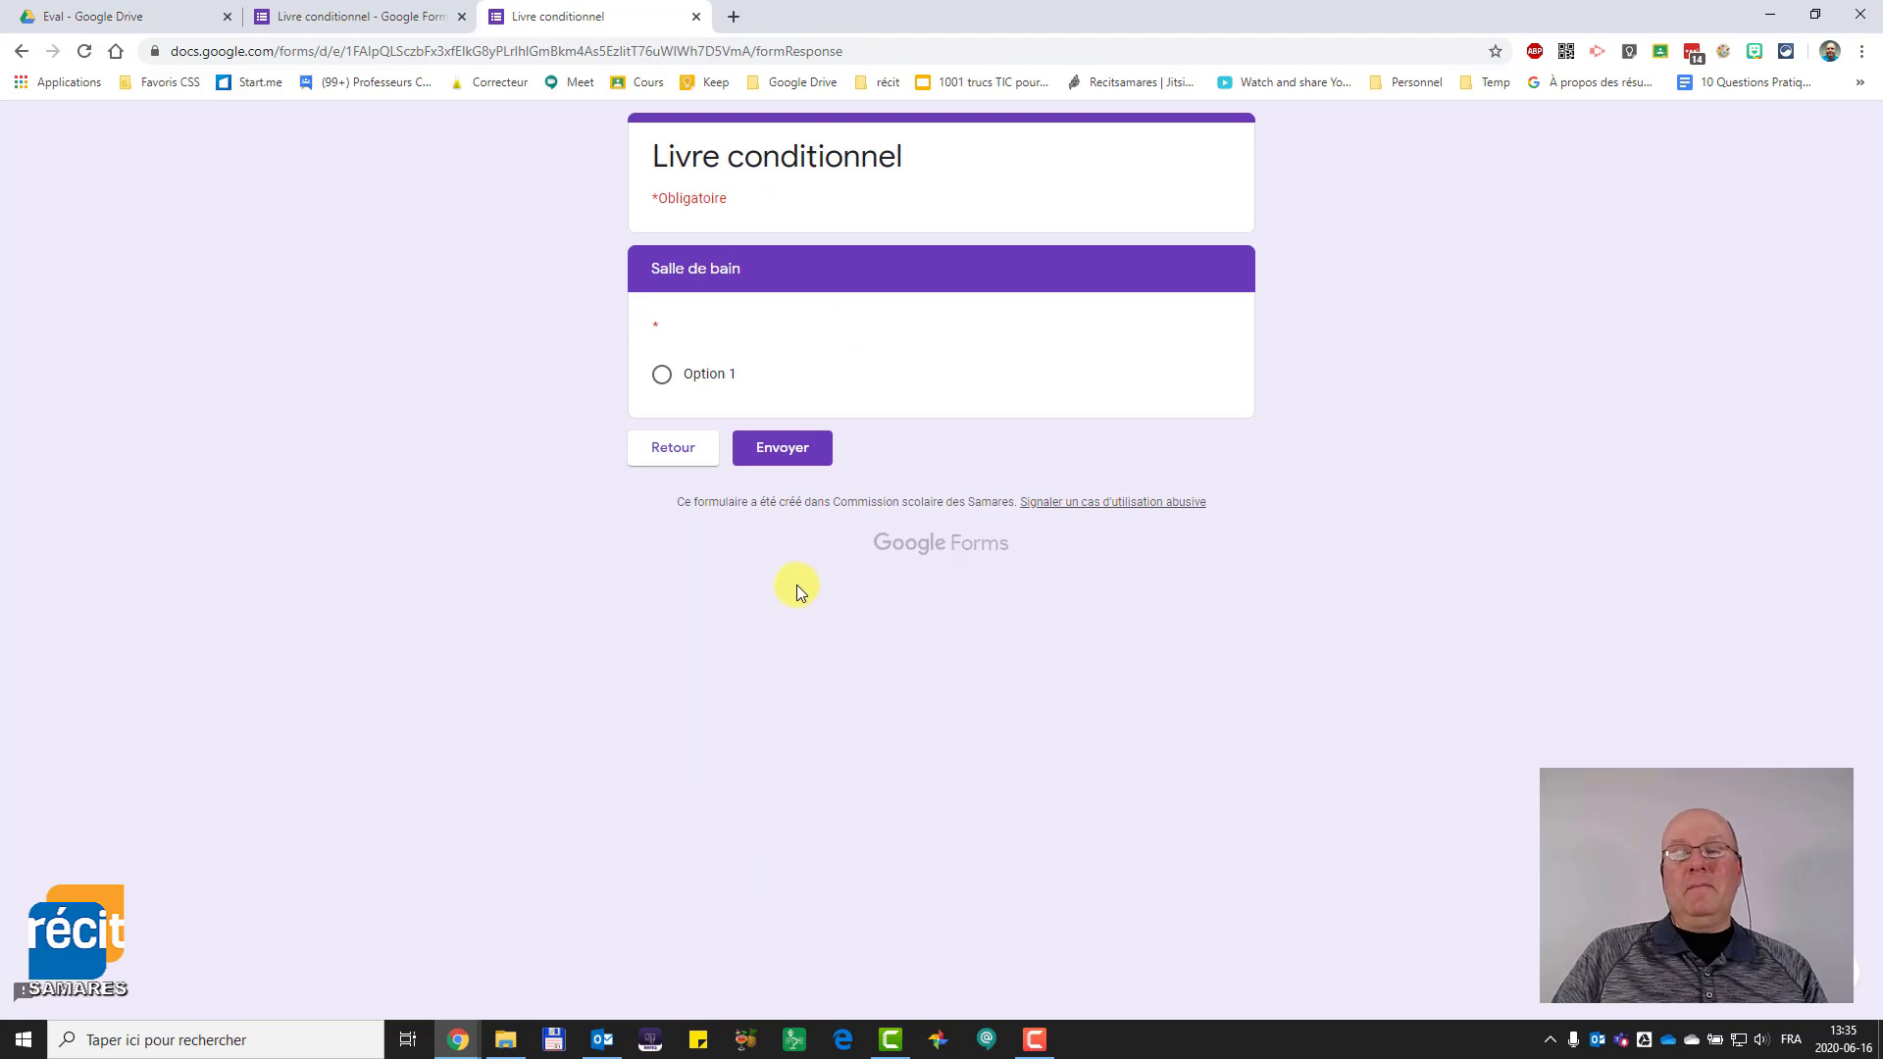
- Go back through the Gauche and Début sections to the title page and close the form preview, discarding the answers
left_click(674, 451)
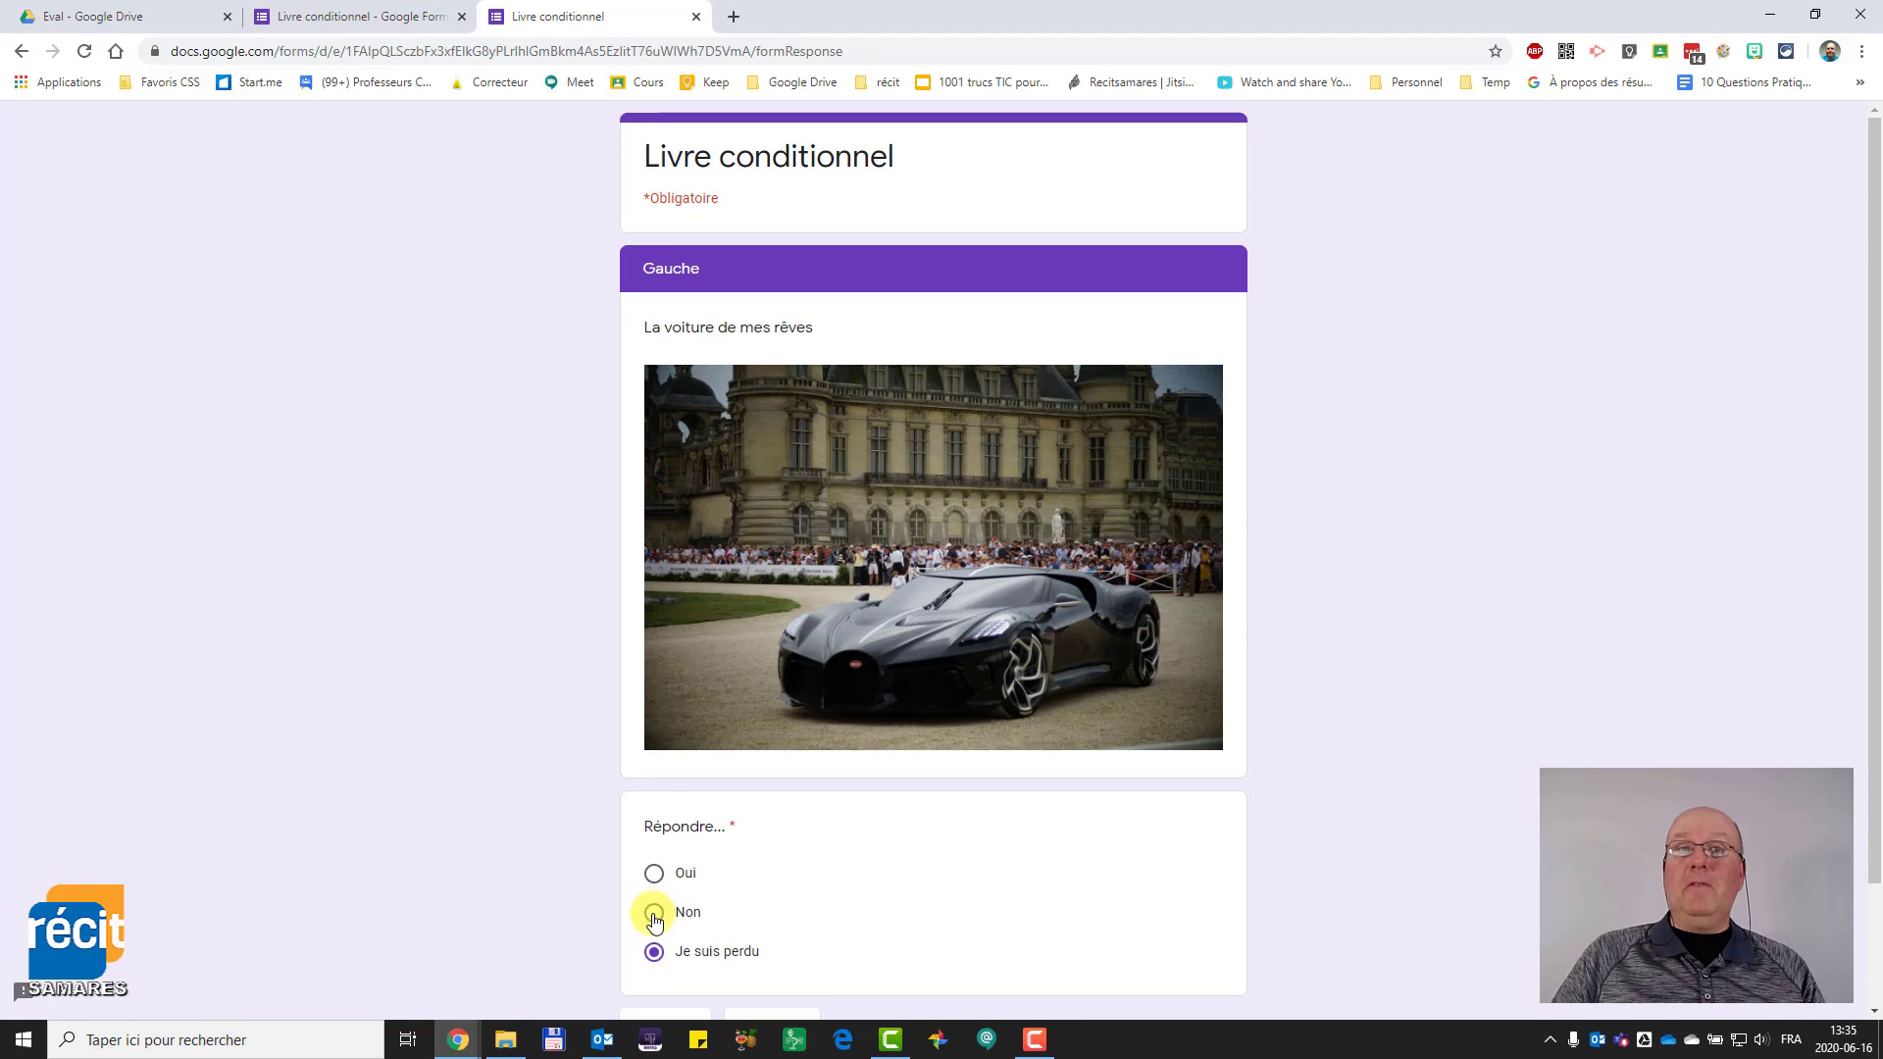
scroll(657, 927, "down", 2)
left_click(675, 886)
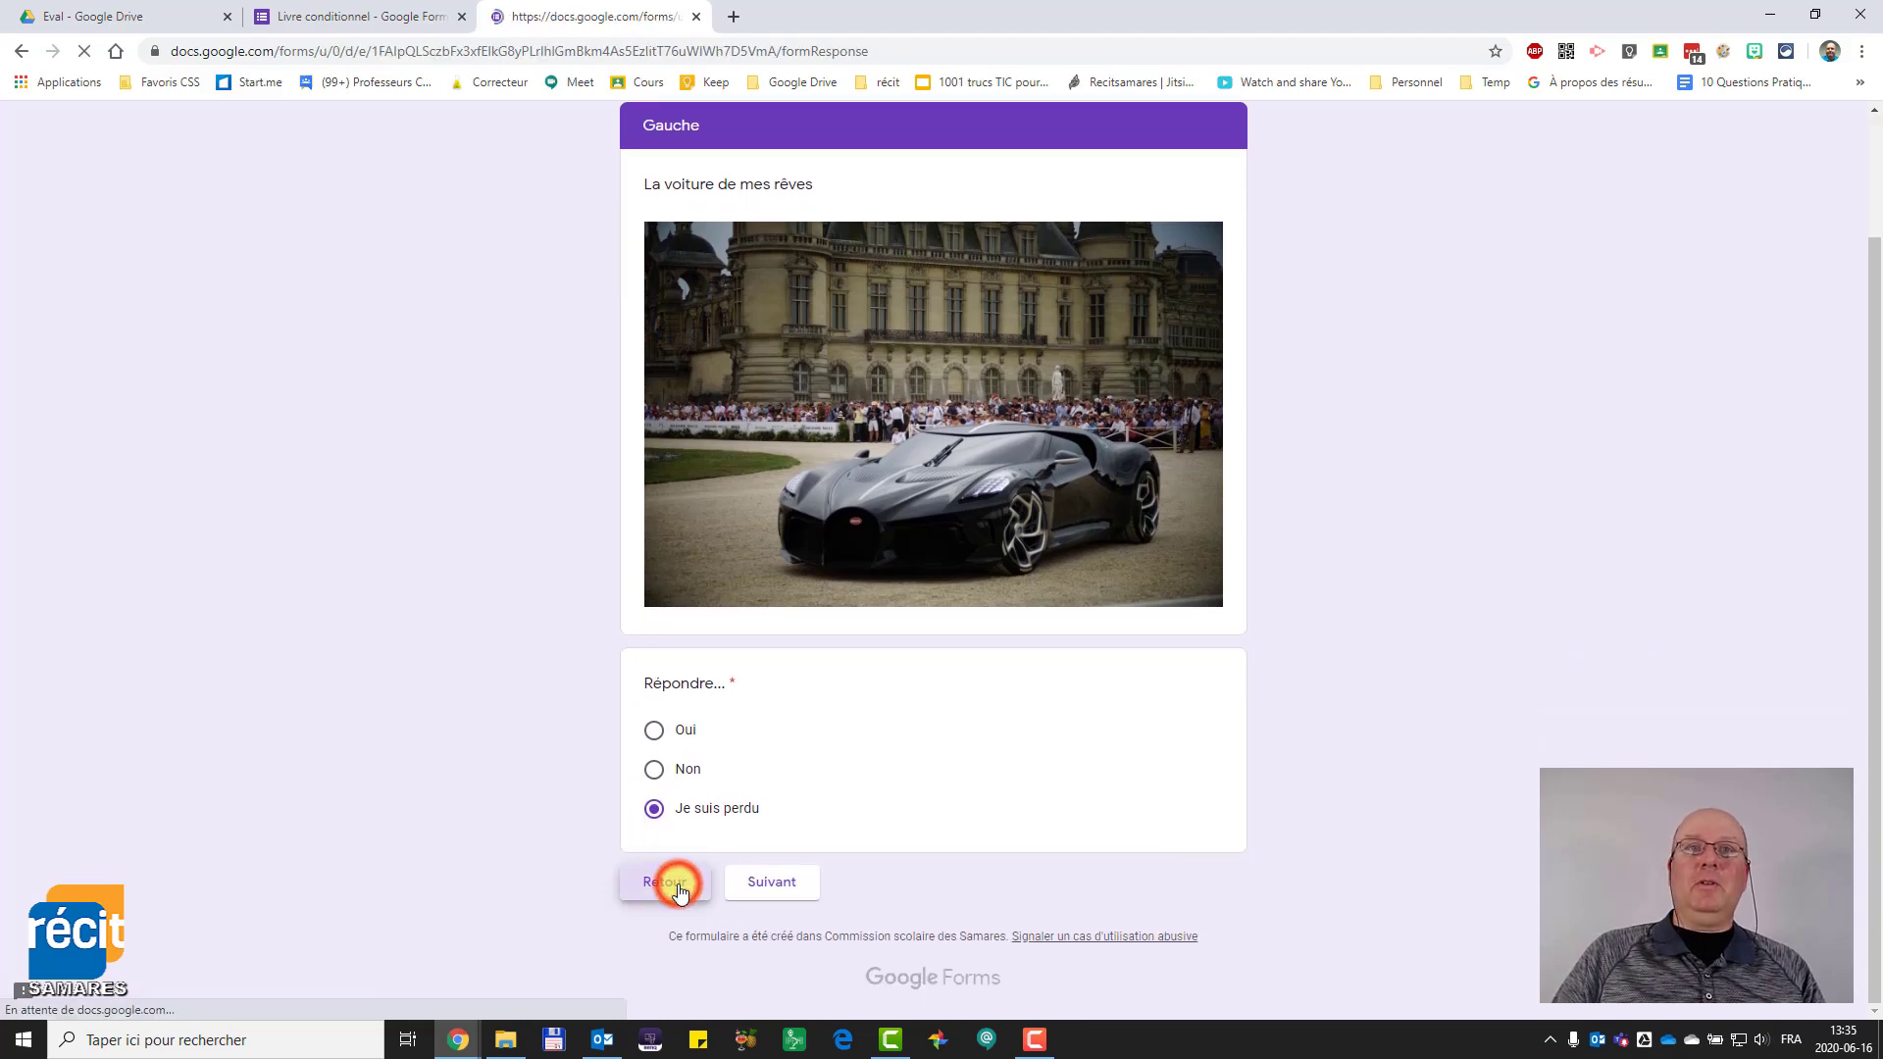
scroll(681, 891, "down", 3)
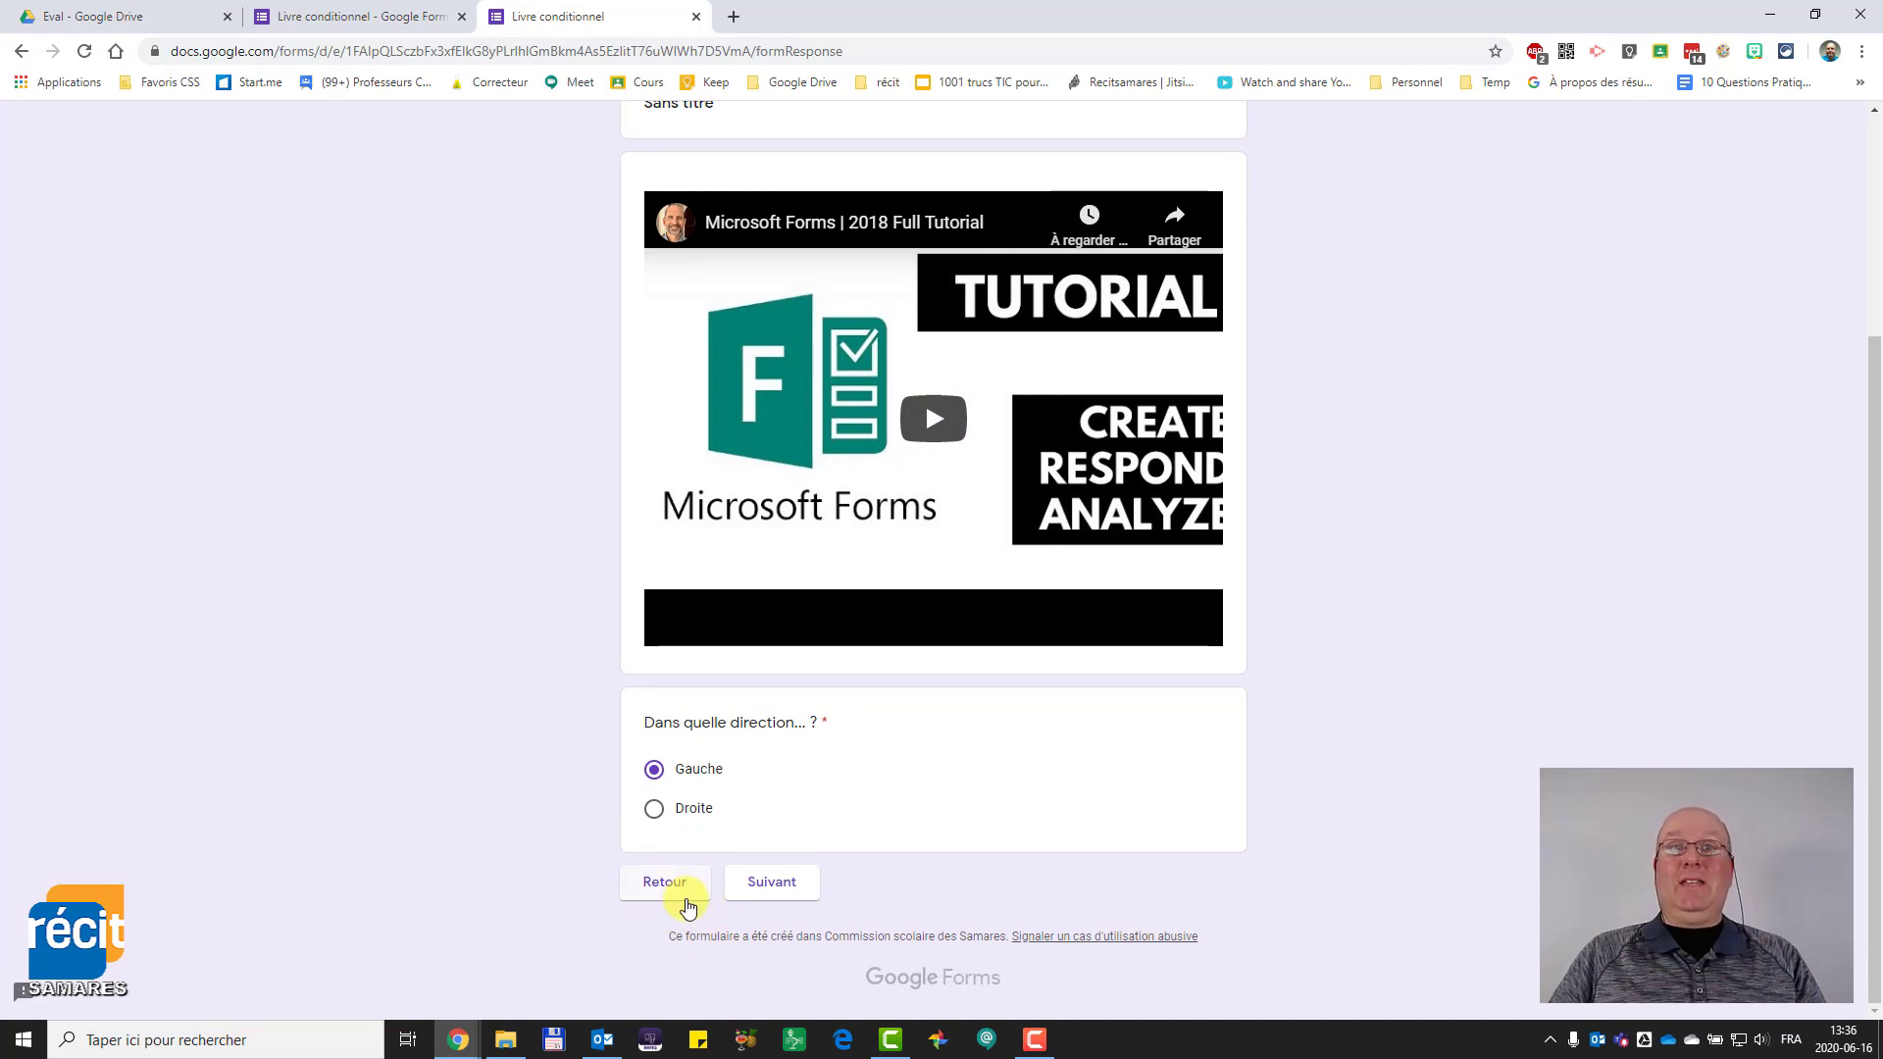
left_click(663, 894)
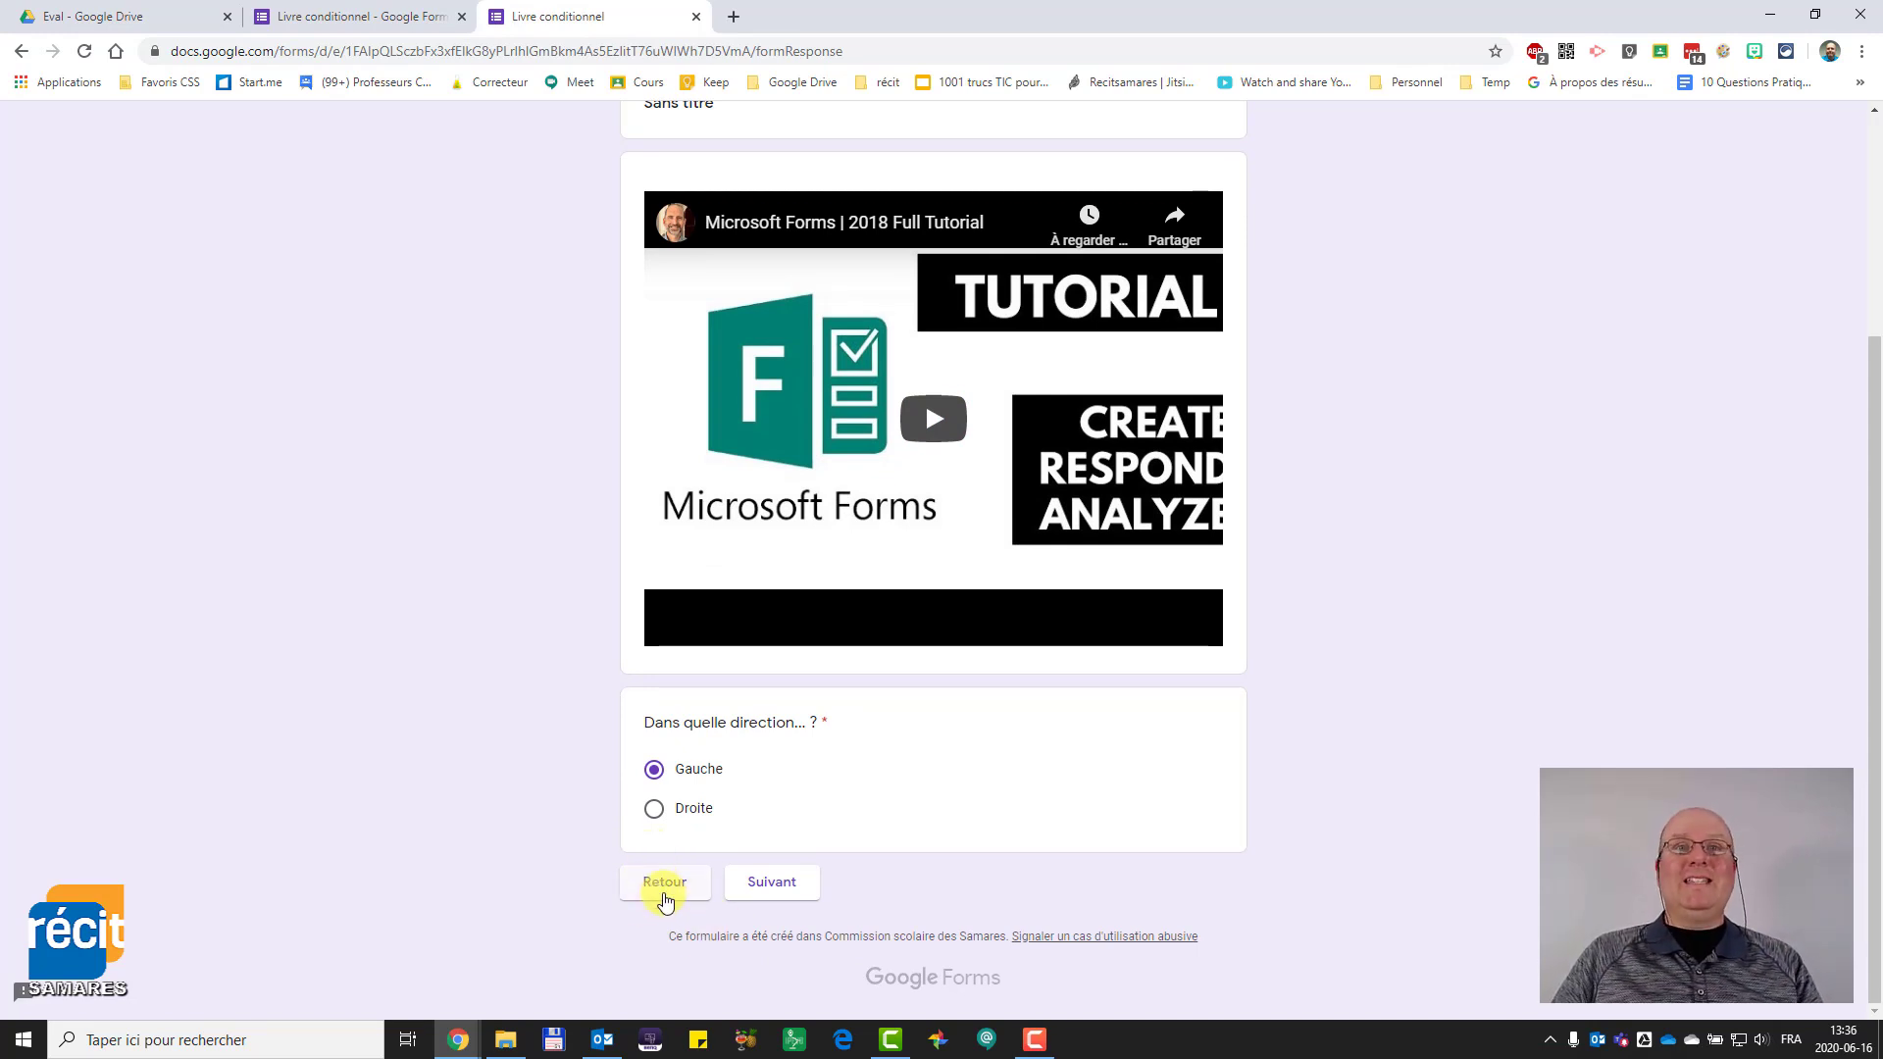
left_click(664, 894)
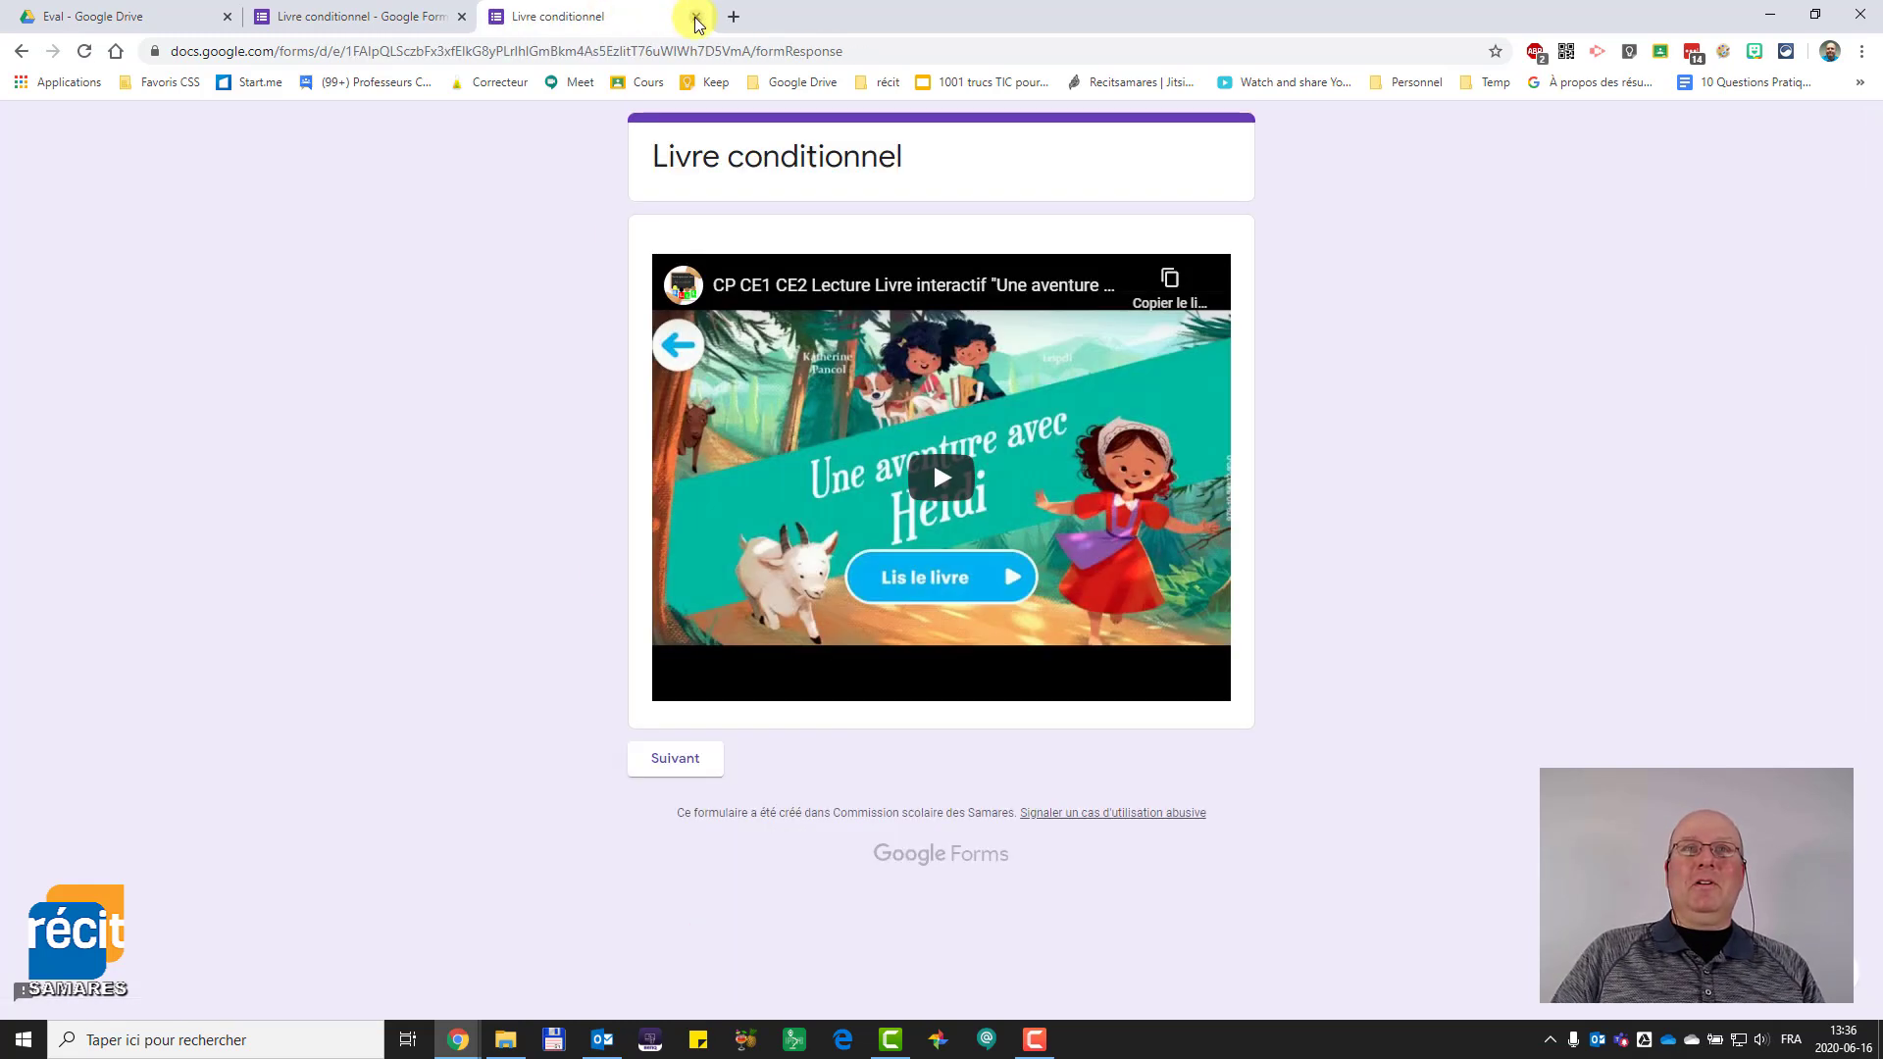
left_click(696, 18)
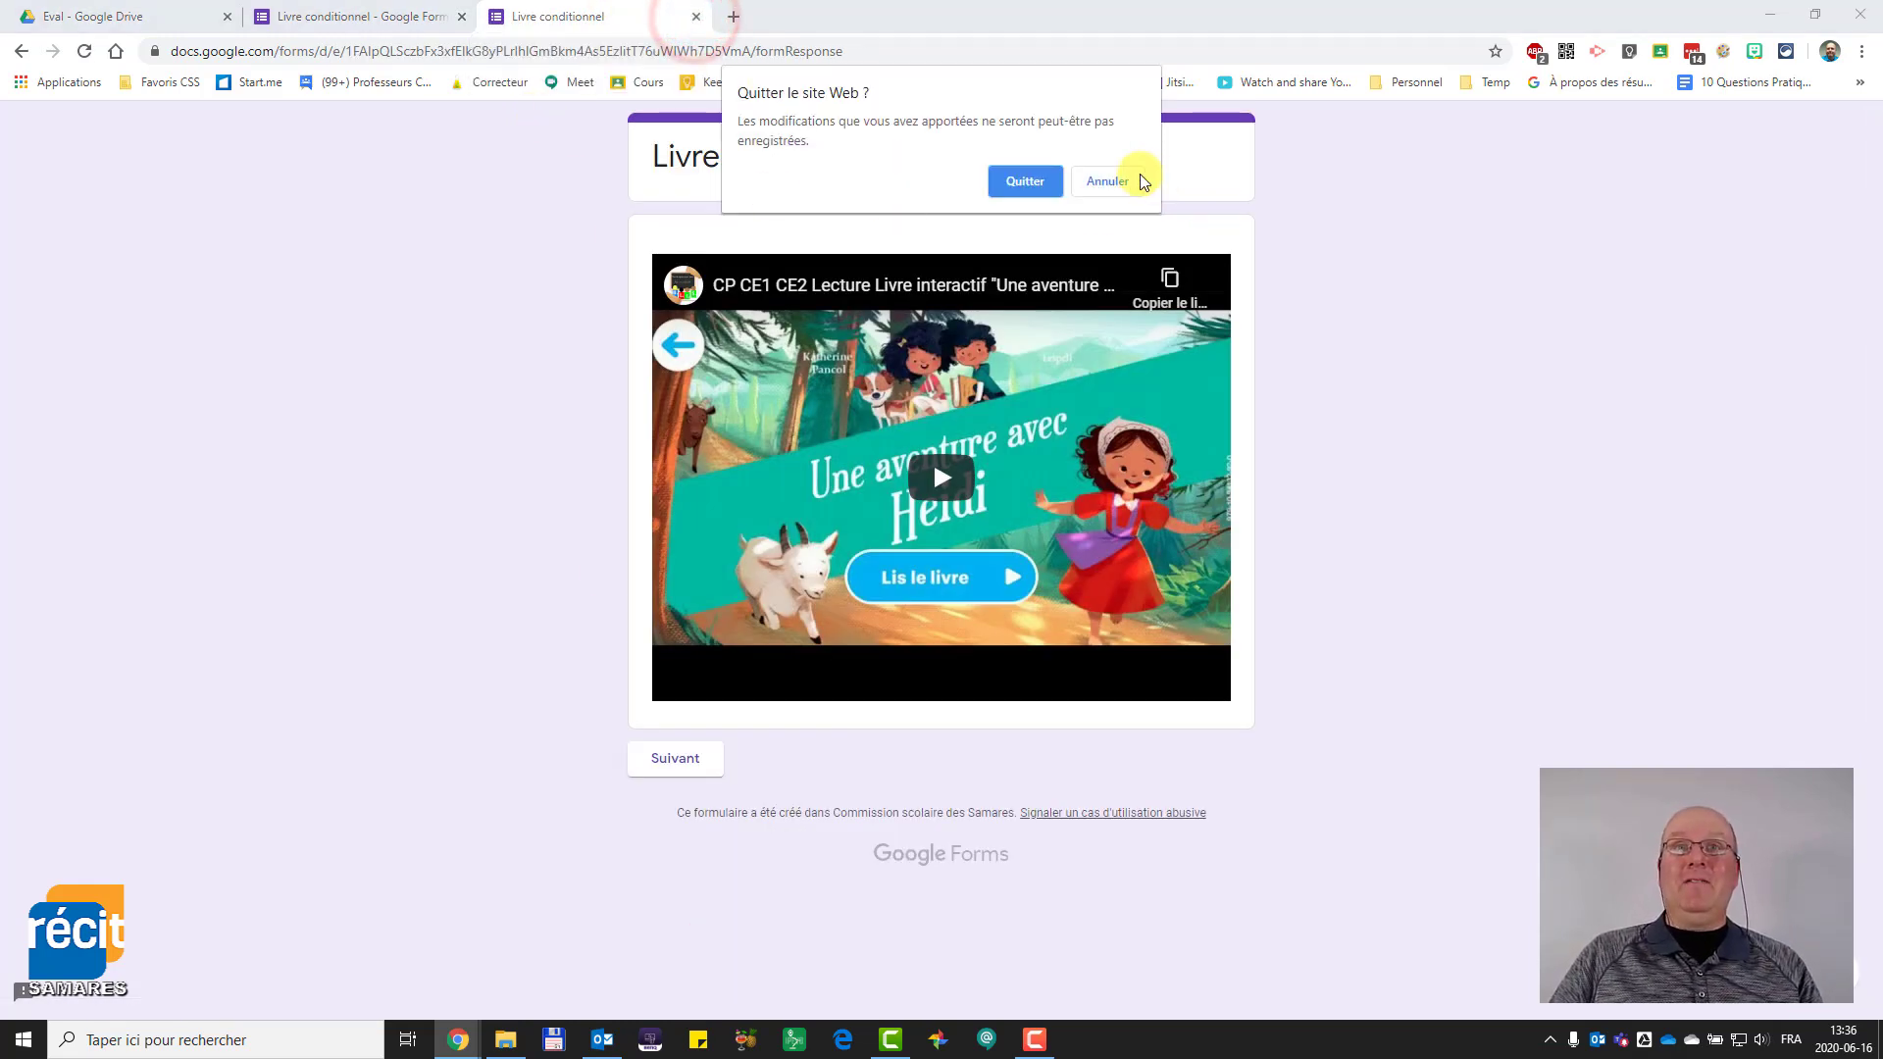
left_click(1028, 180)
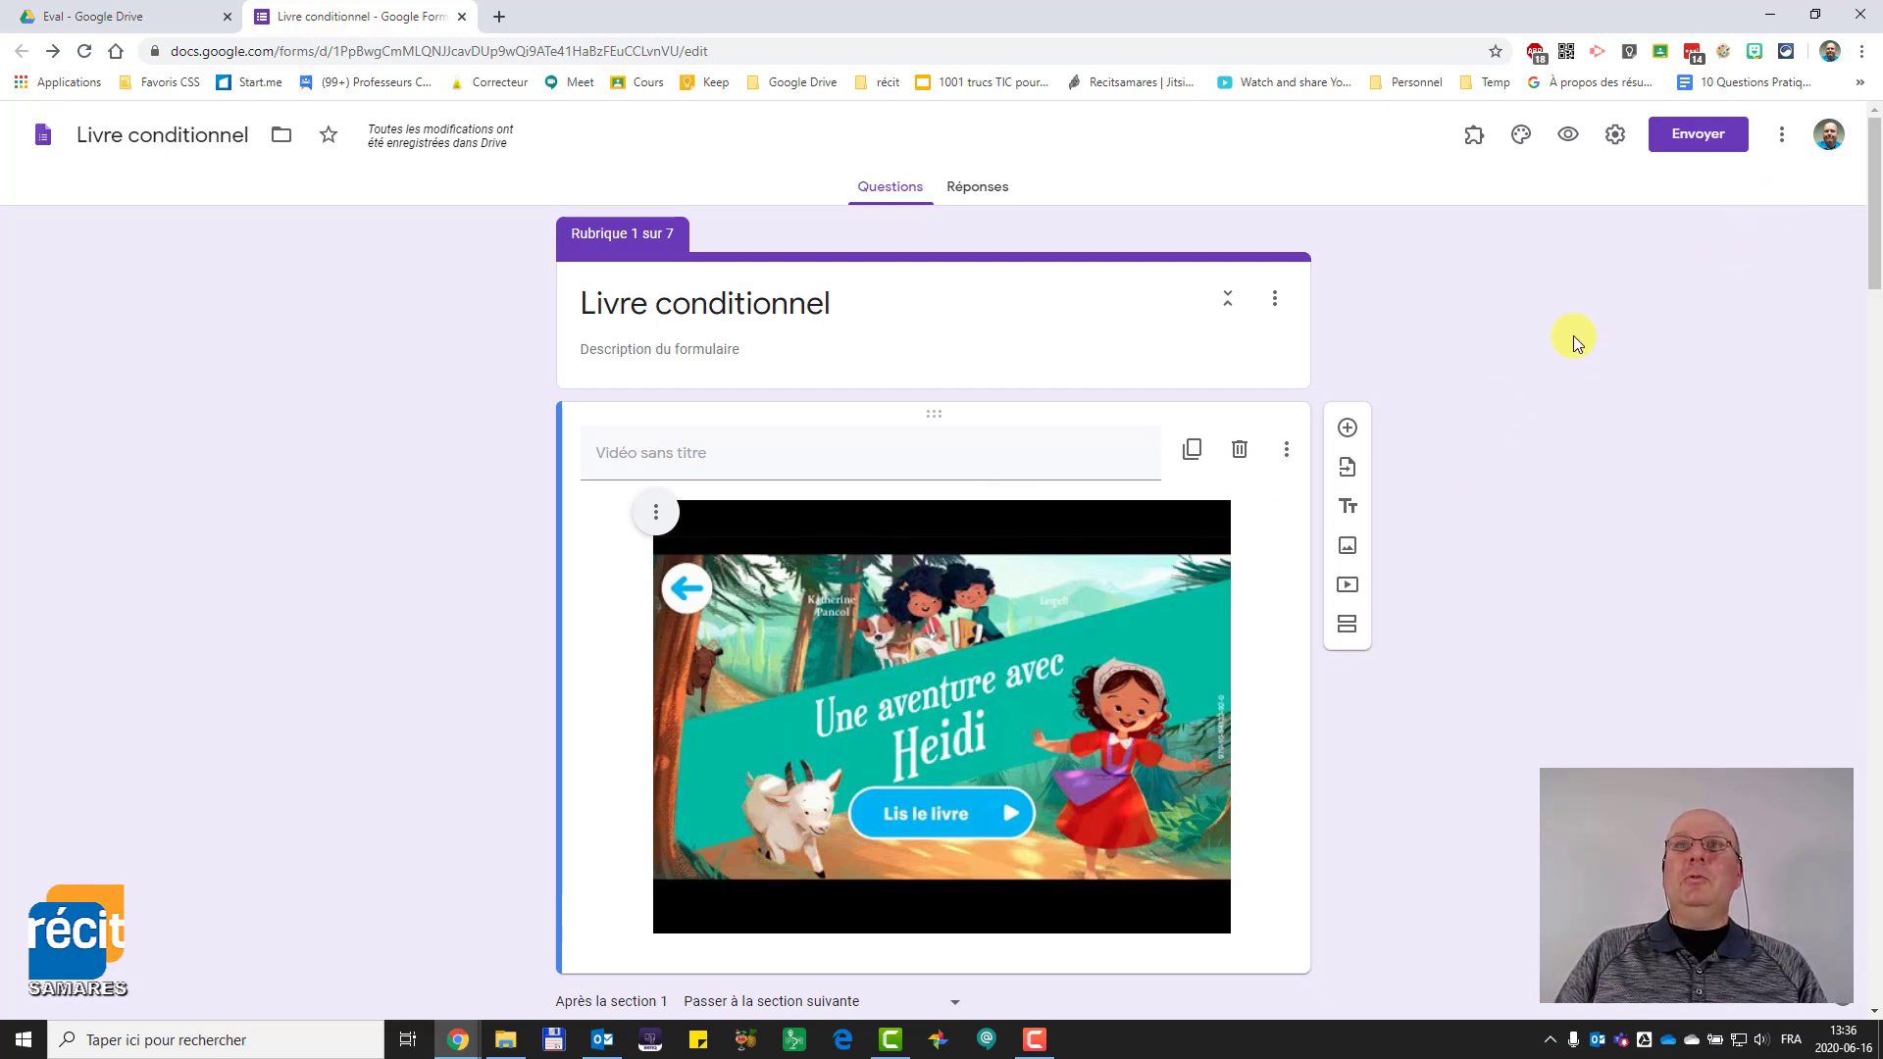
- Try the confirmation message "Vous avez terminé ! Bravo !" in the form settings, view the quiz options, and cancel the settings changes
left_click(1614, 137)
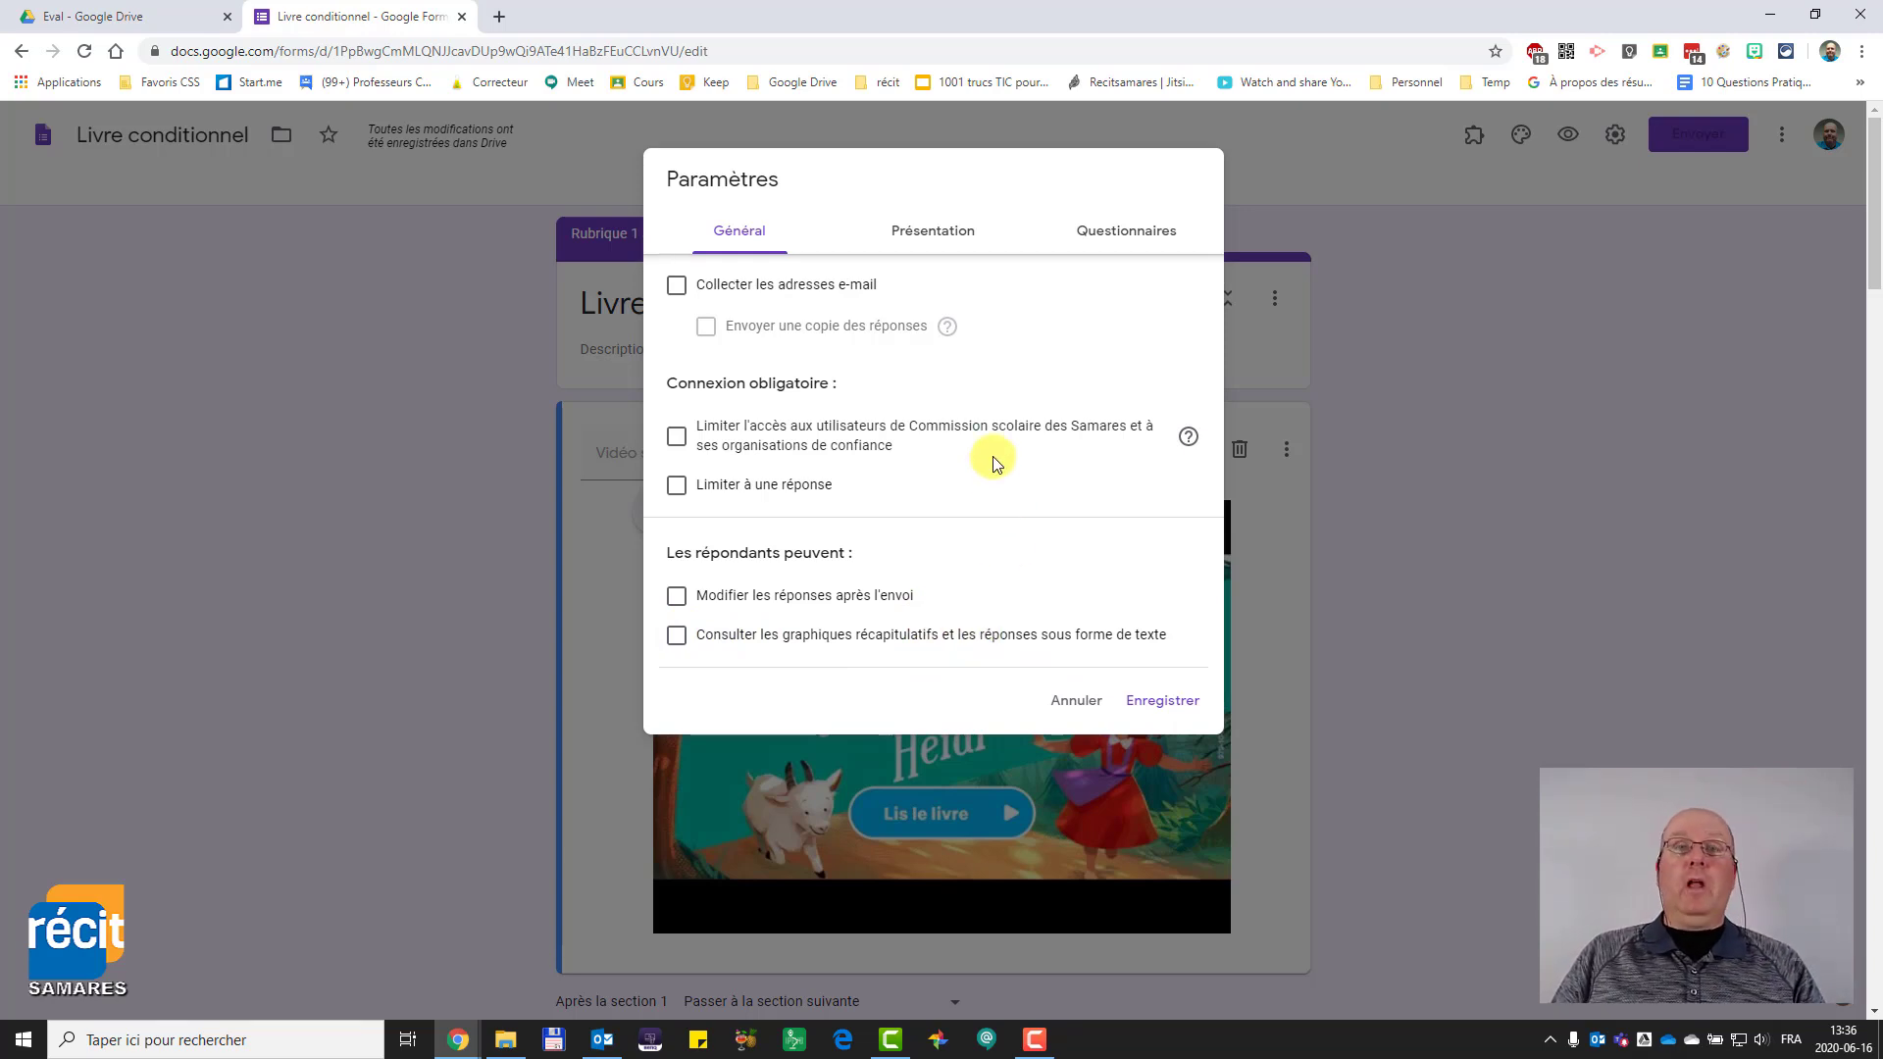
left_click(931, 234)
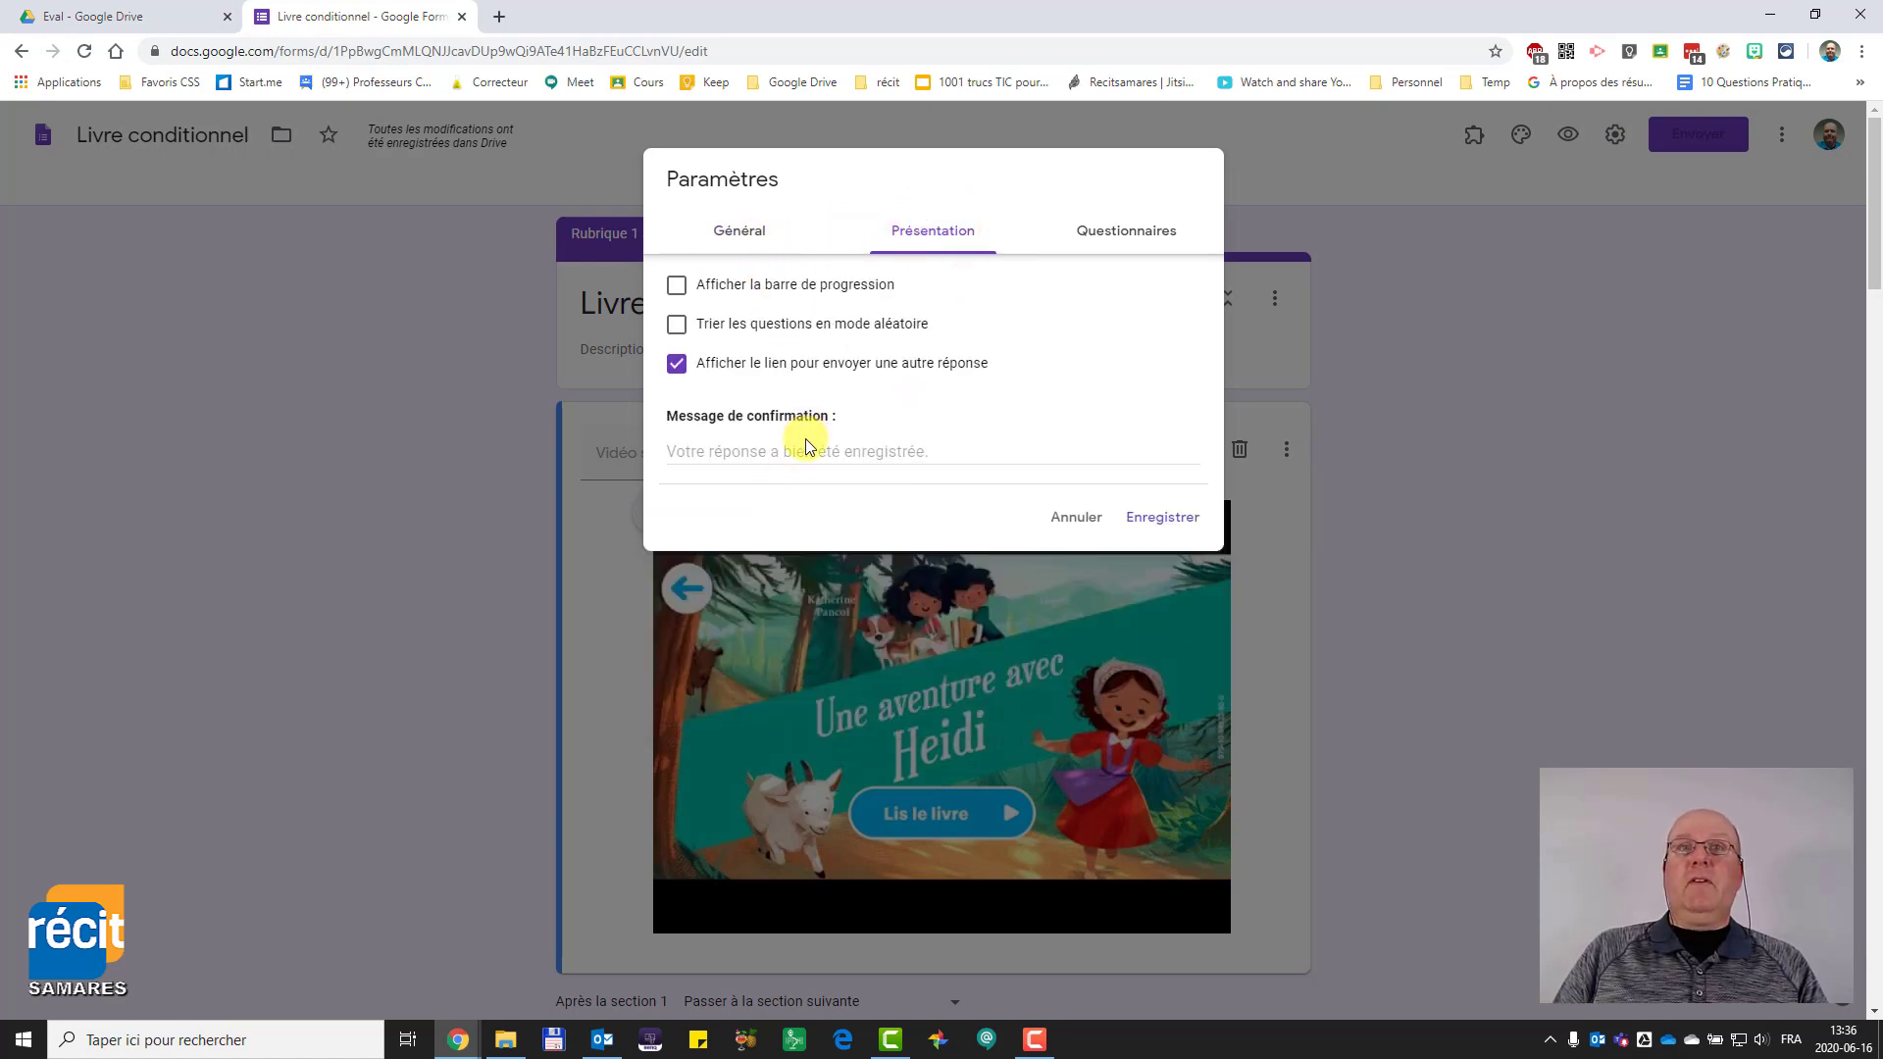
left_click(686, 449)
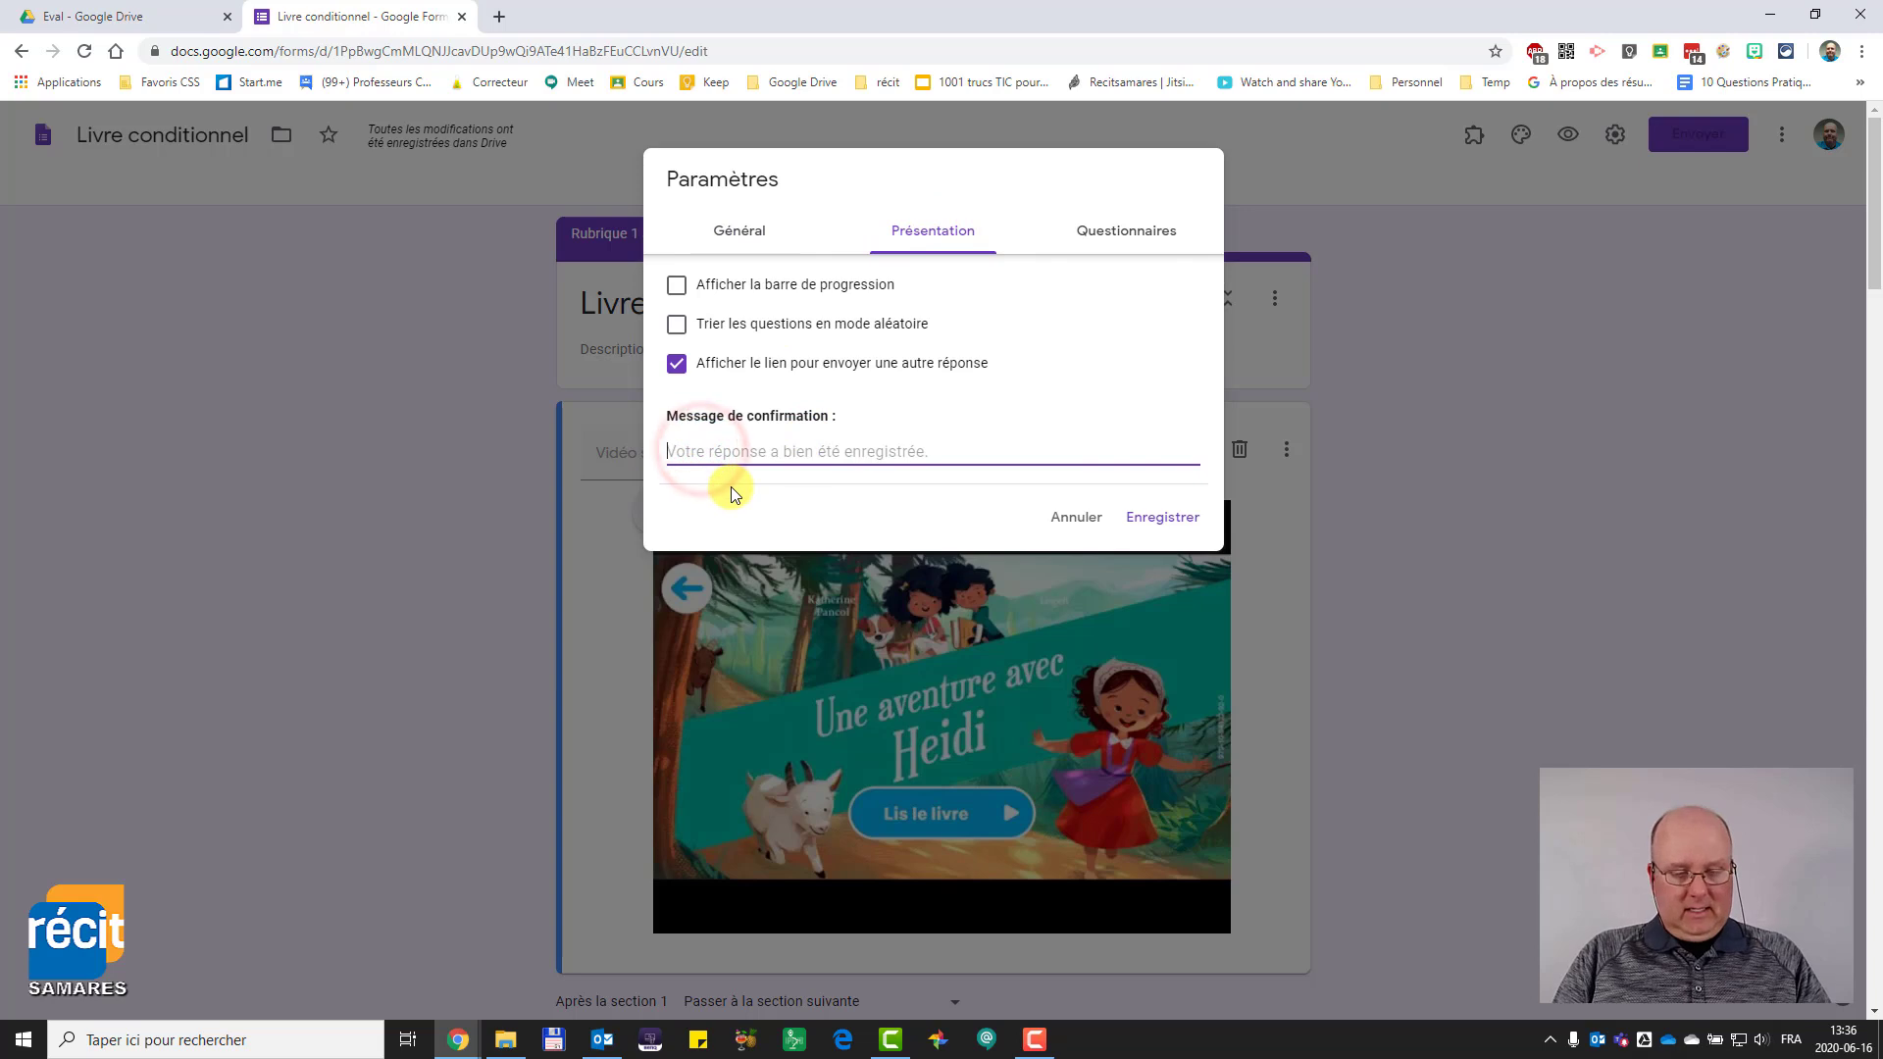
type("Vous avez ter")
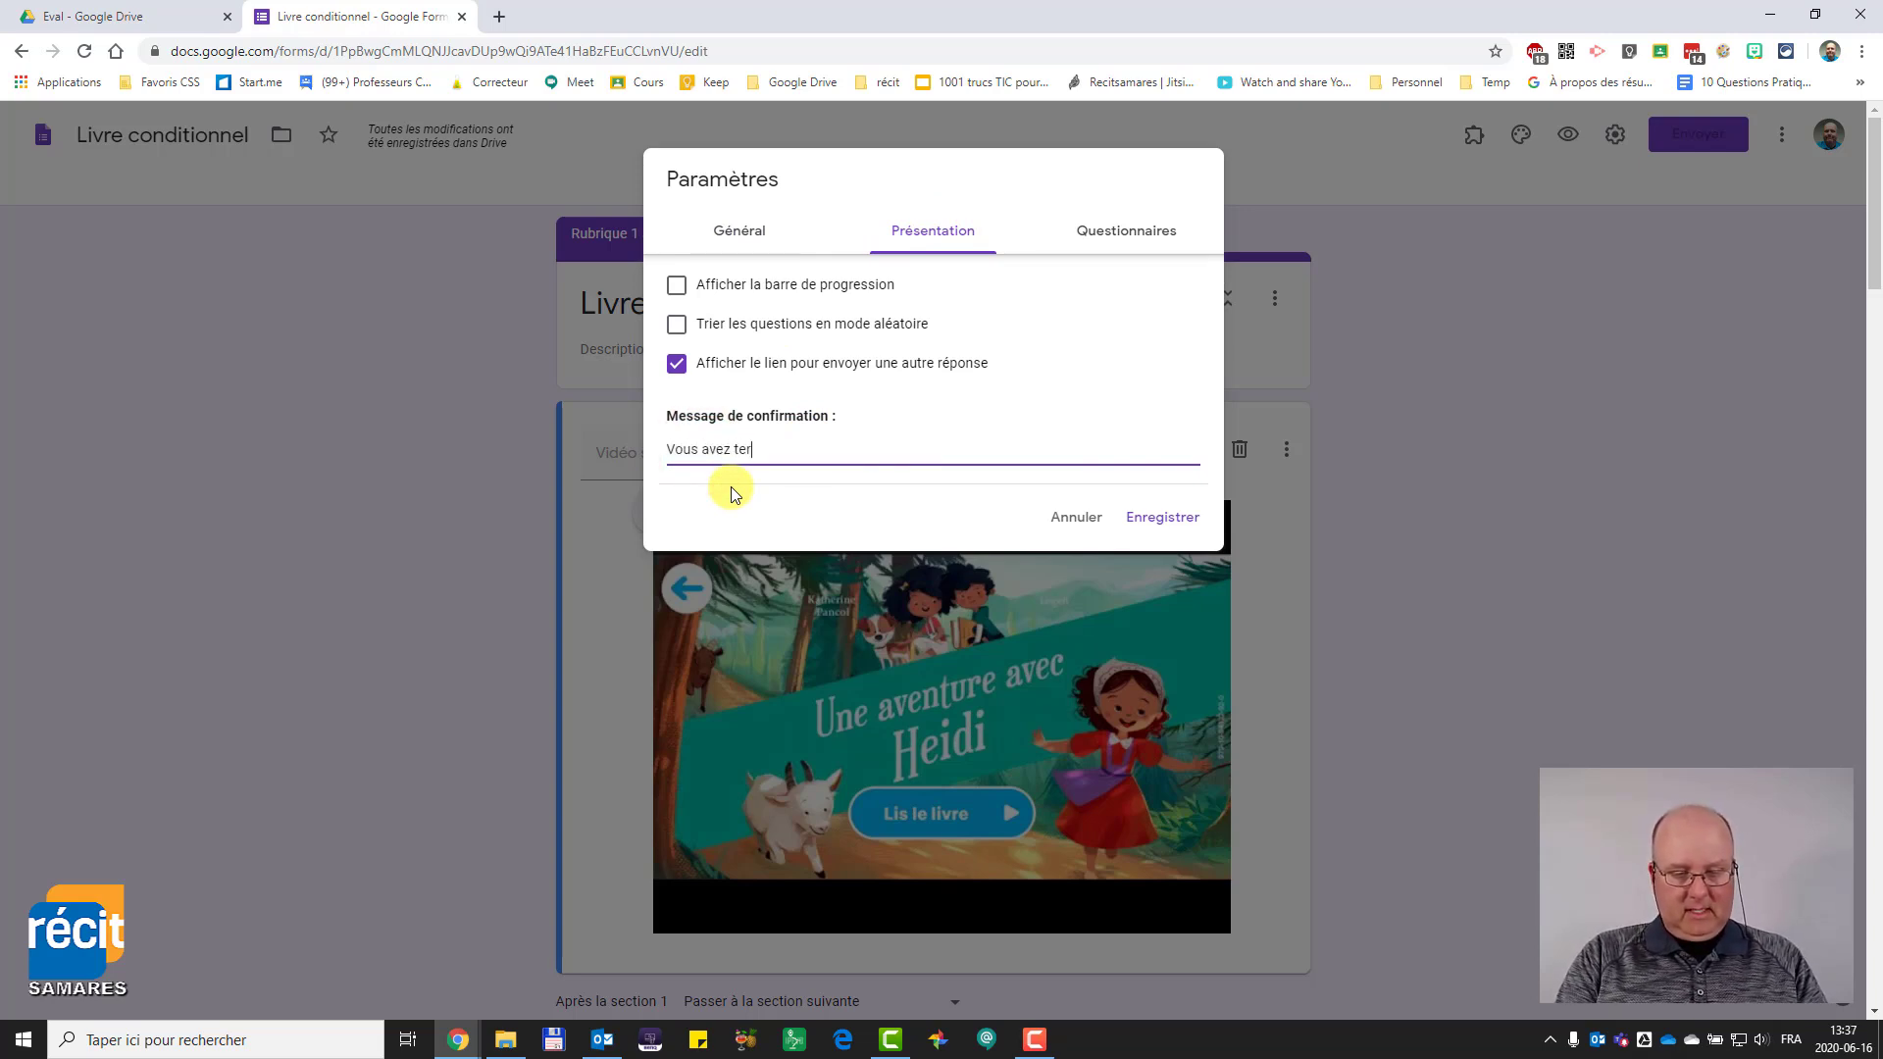
type("miné ! Bravo !")
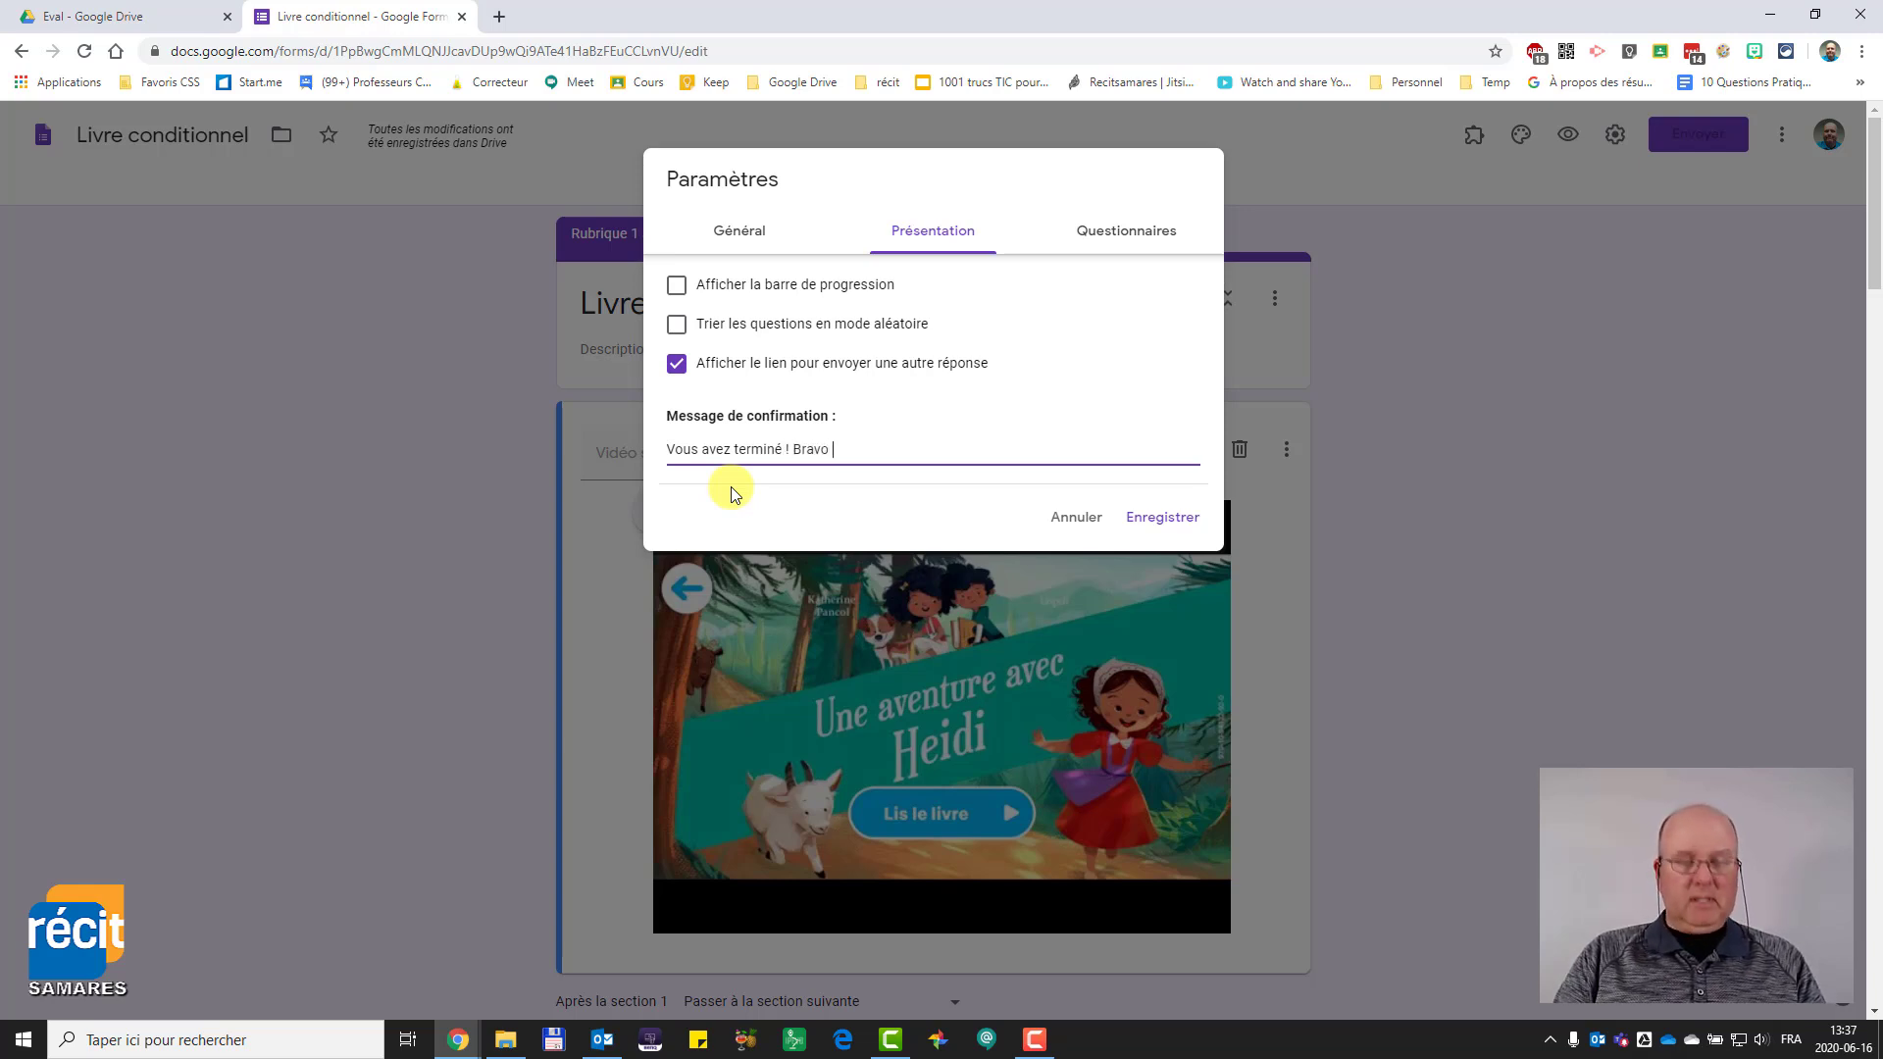
left_click(1101, 235)
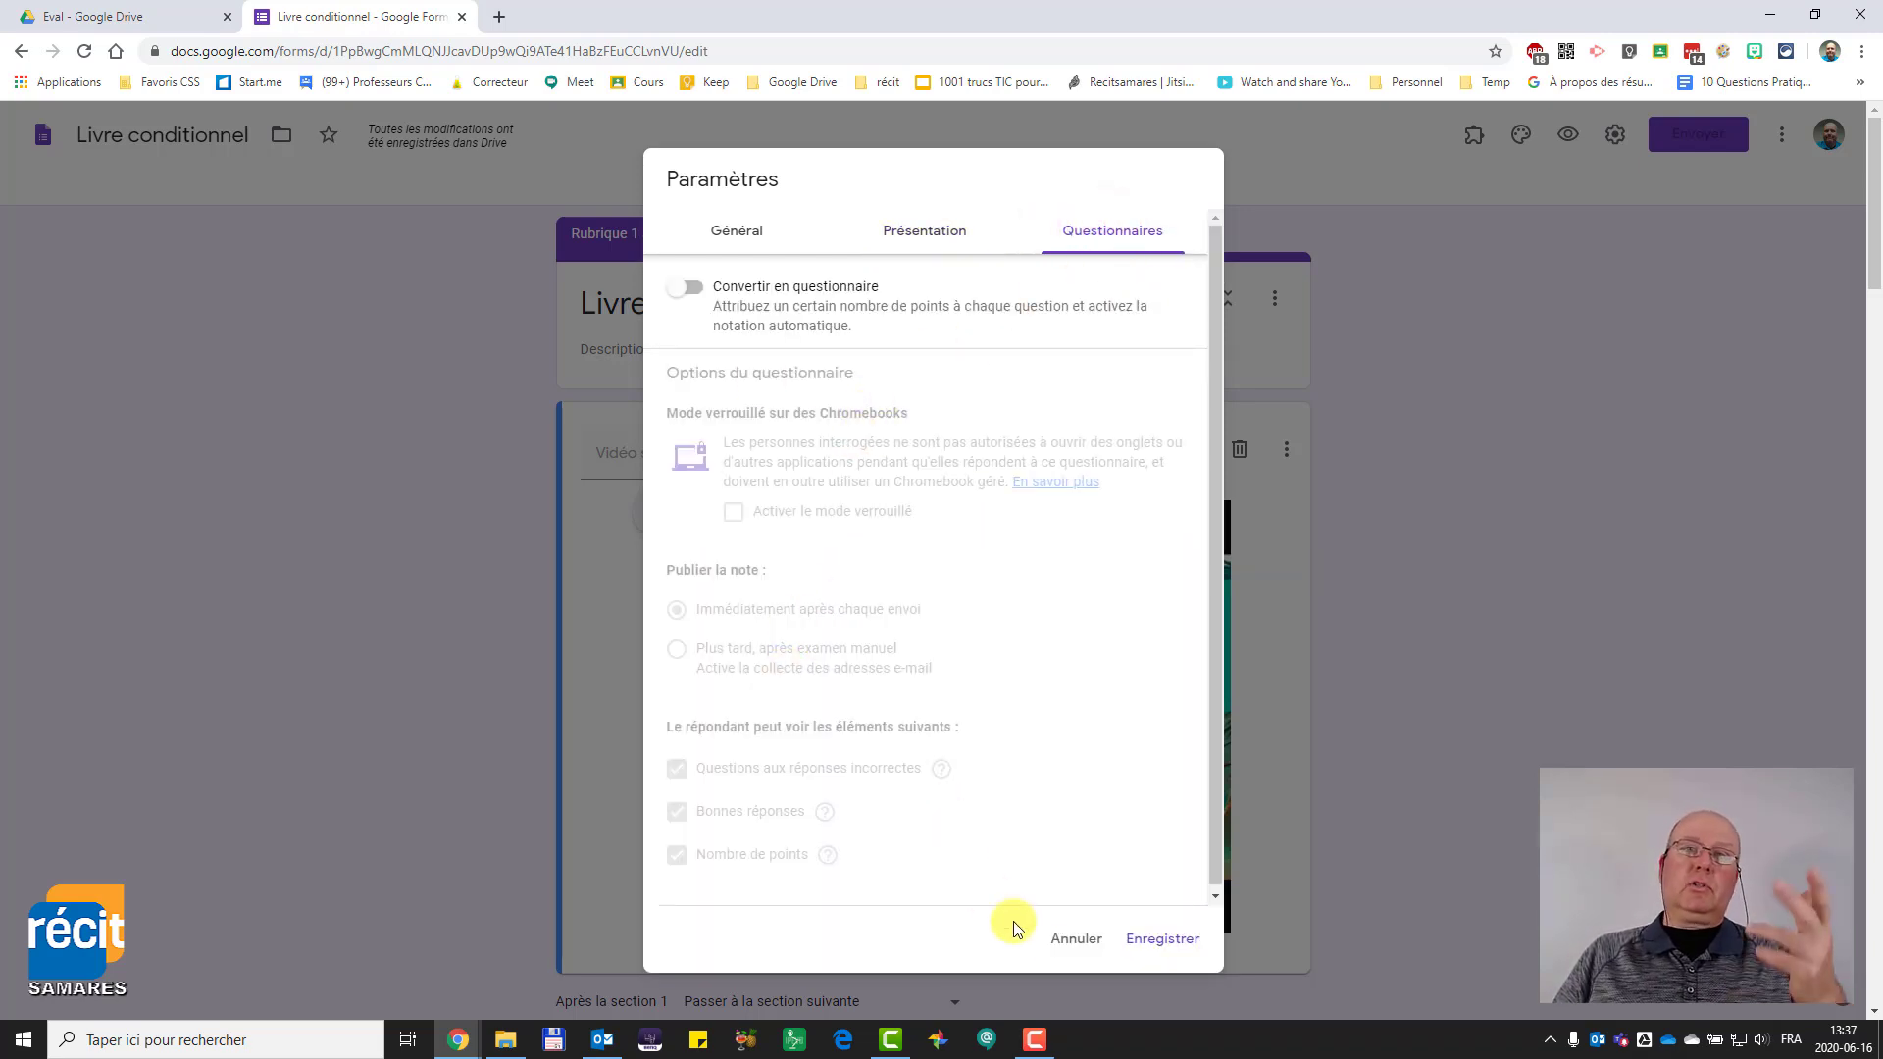
left_click(1076, 942)
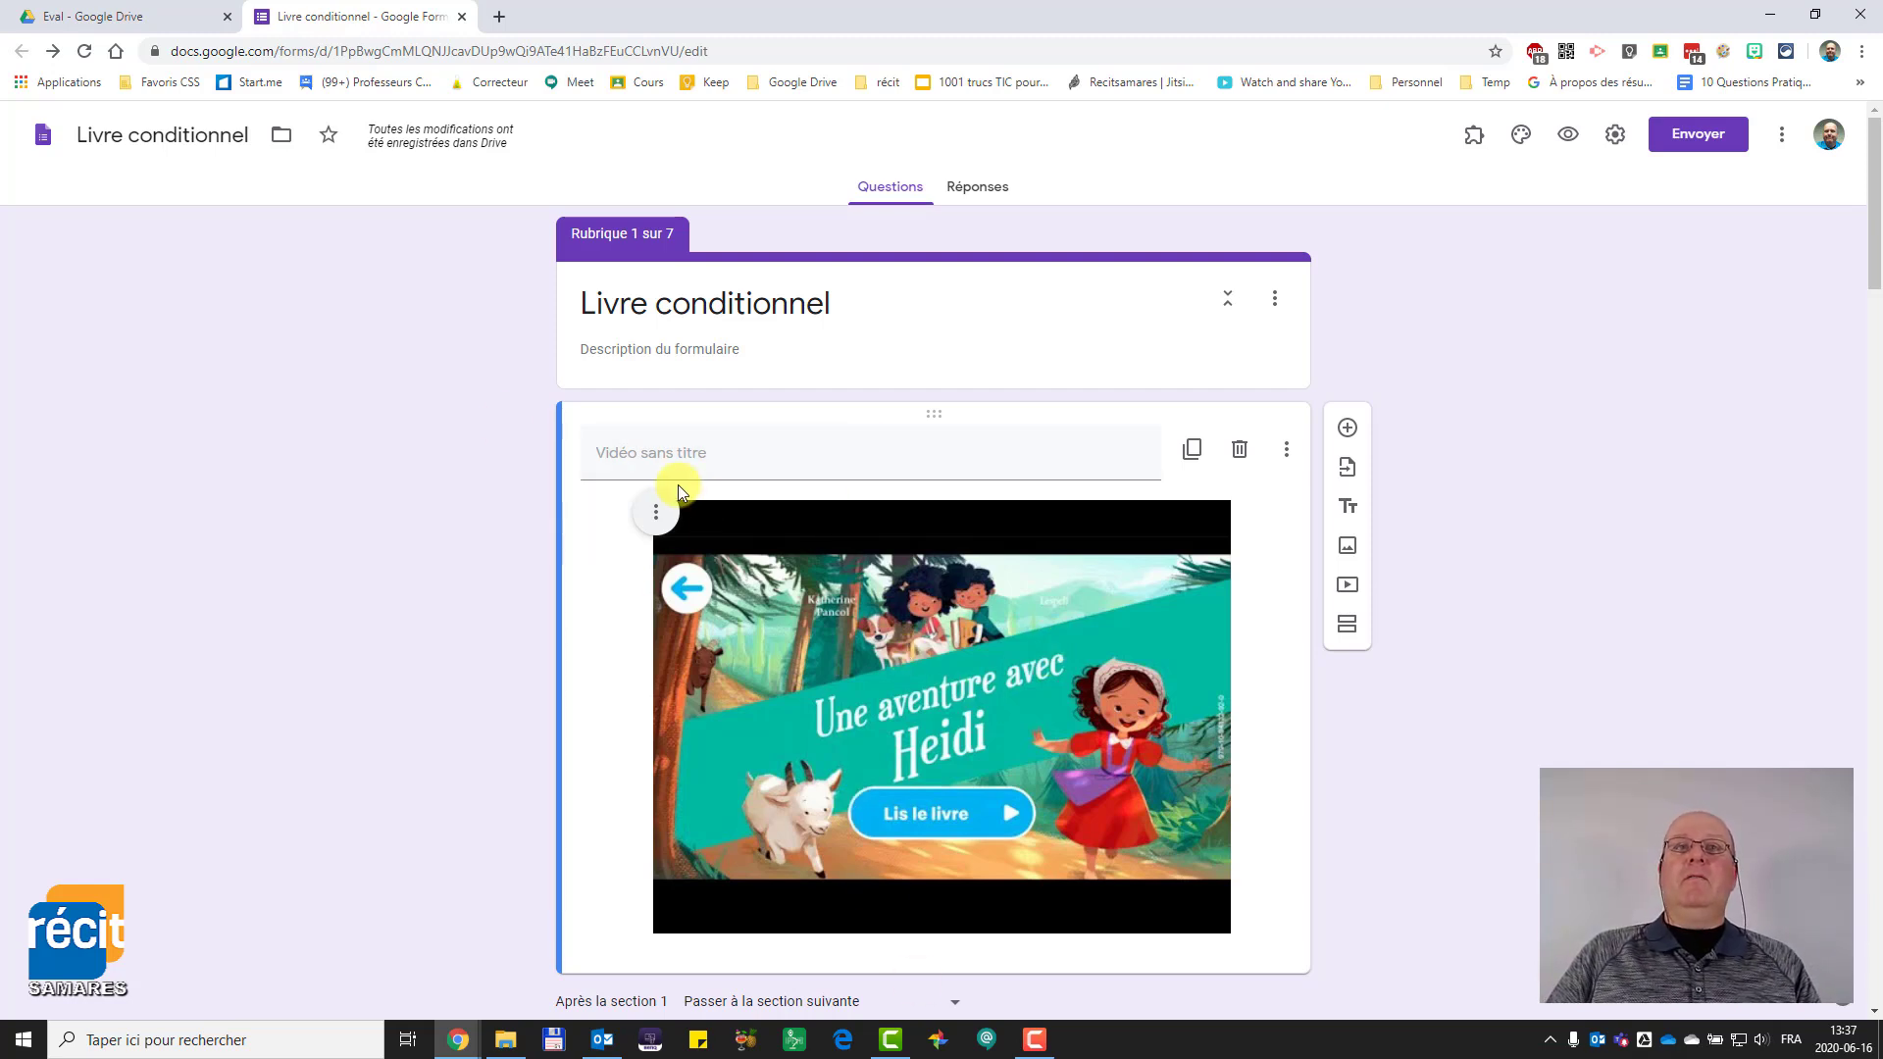
- Insert the purple water-drops image from the Travail et école themes as the form's header
left_click(1521, 135)
left_click(1706, 329)
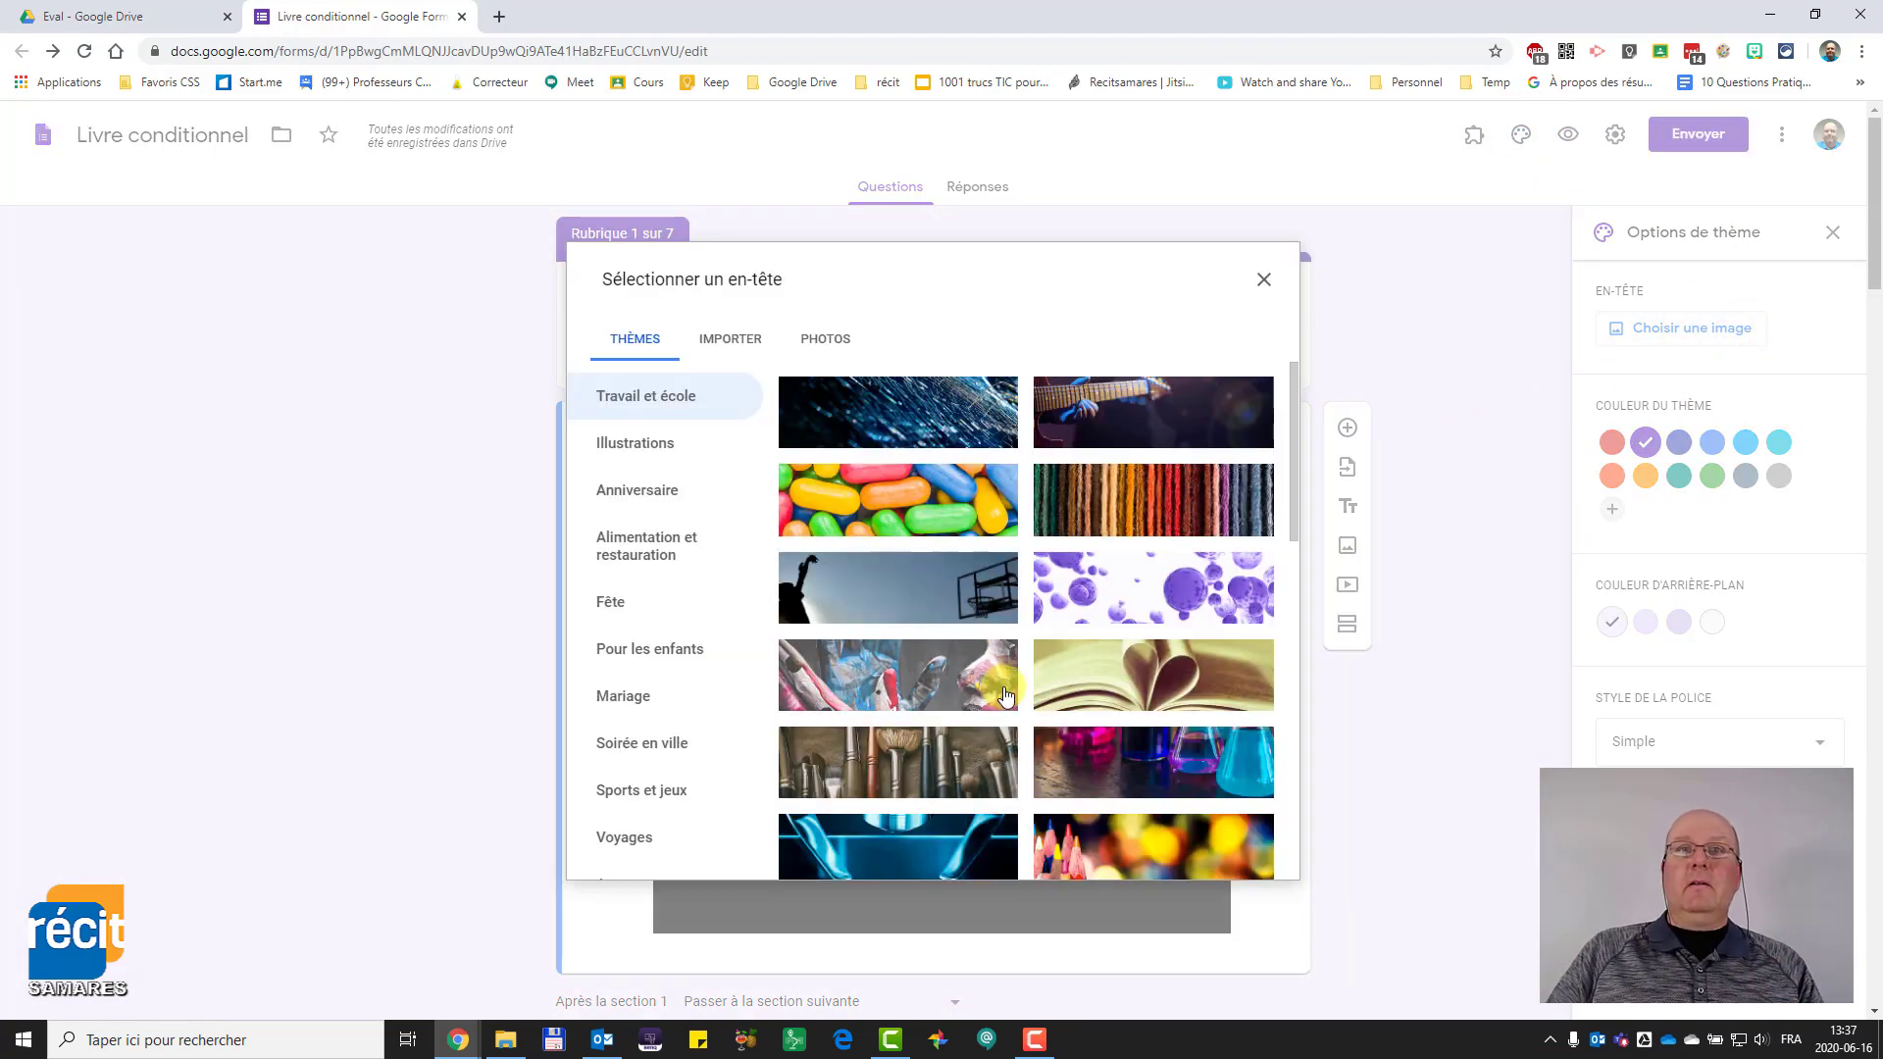
scroll(912, 628, "down", 3)
left_click(912, 655)
left_click(958, 739)
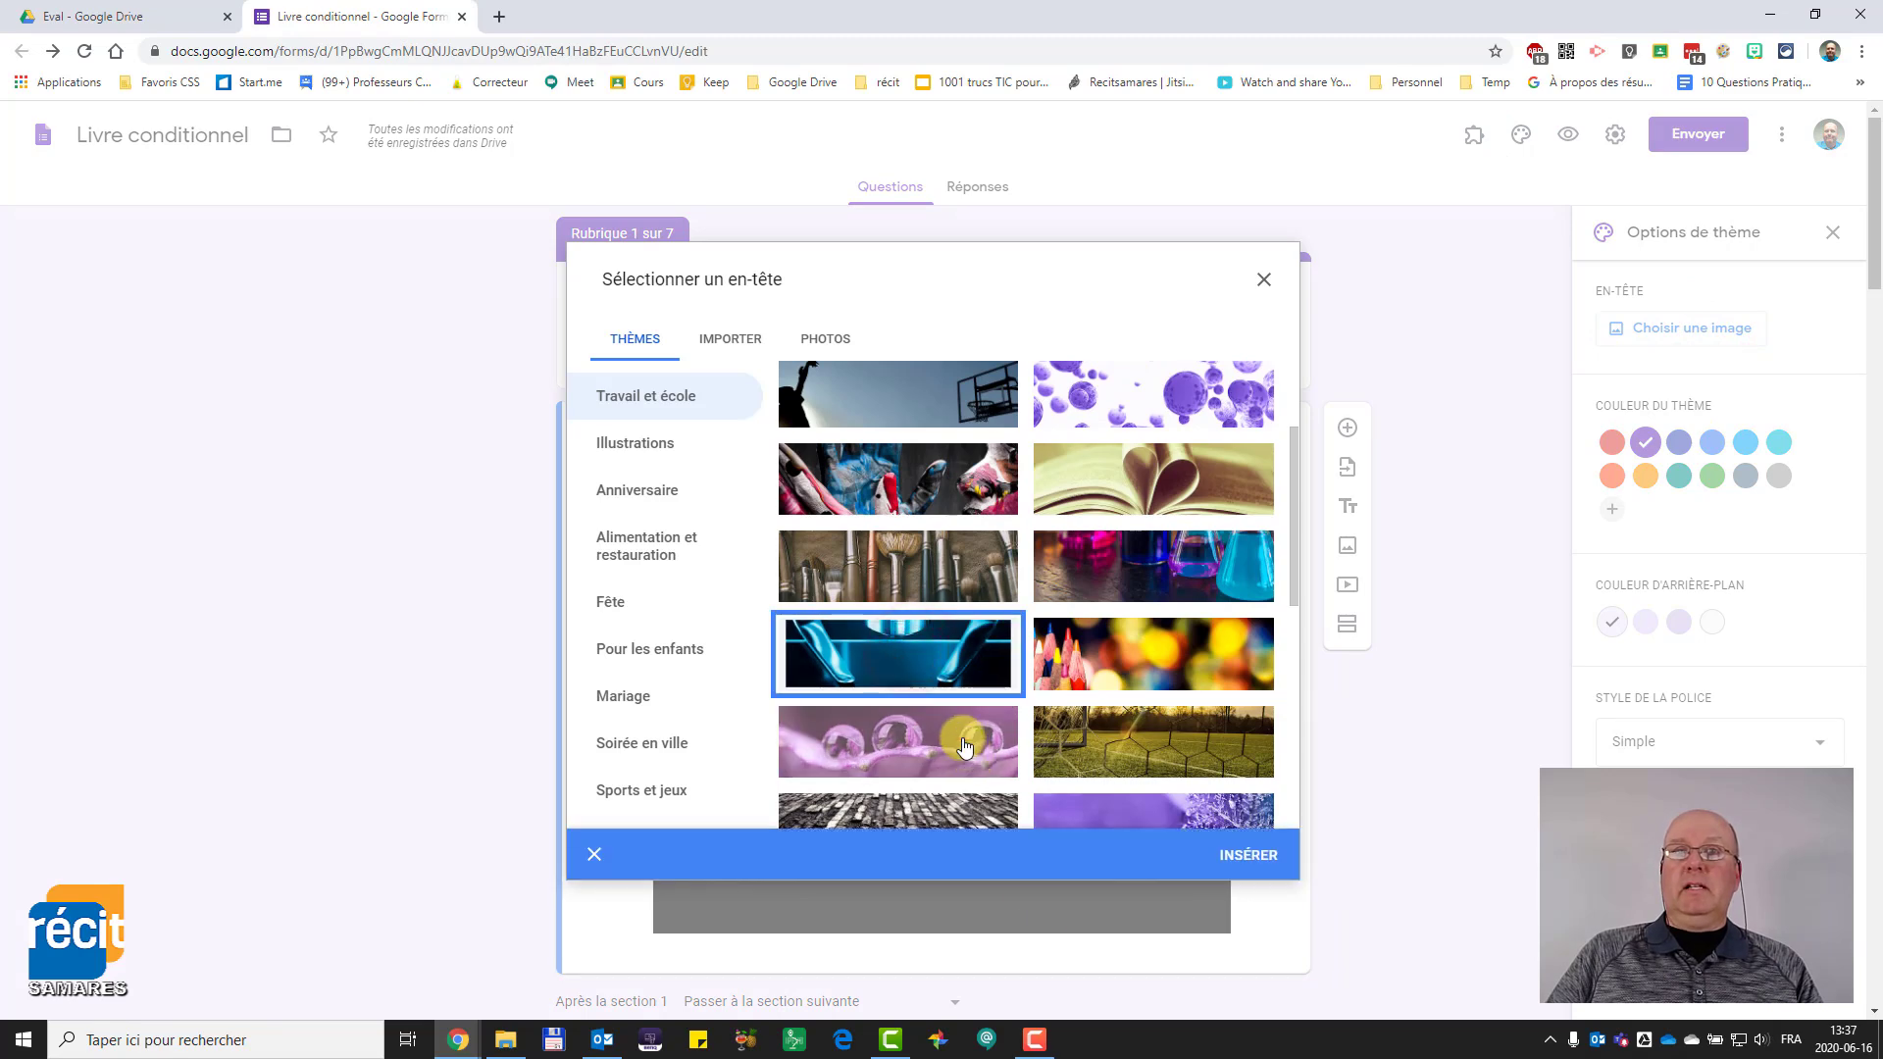
left_click(1248, 855)
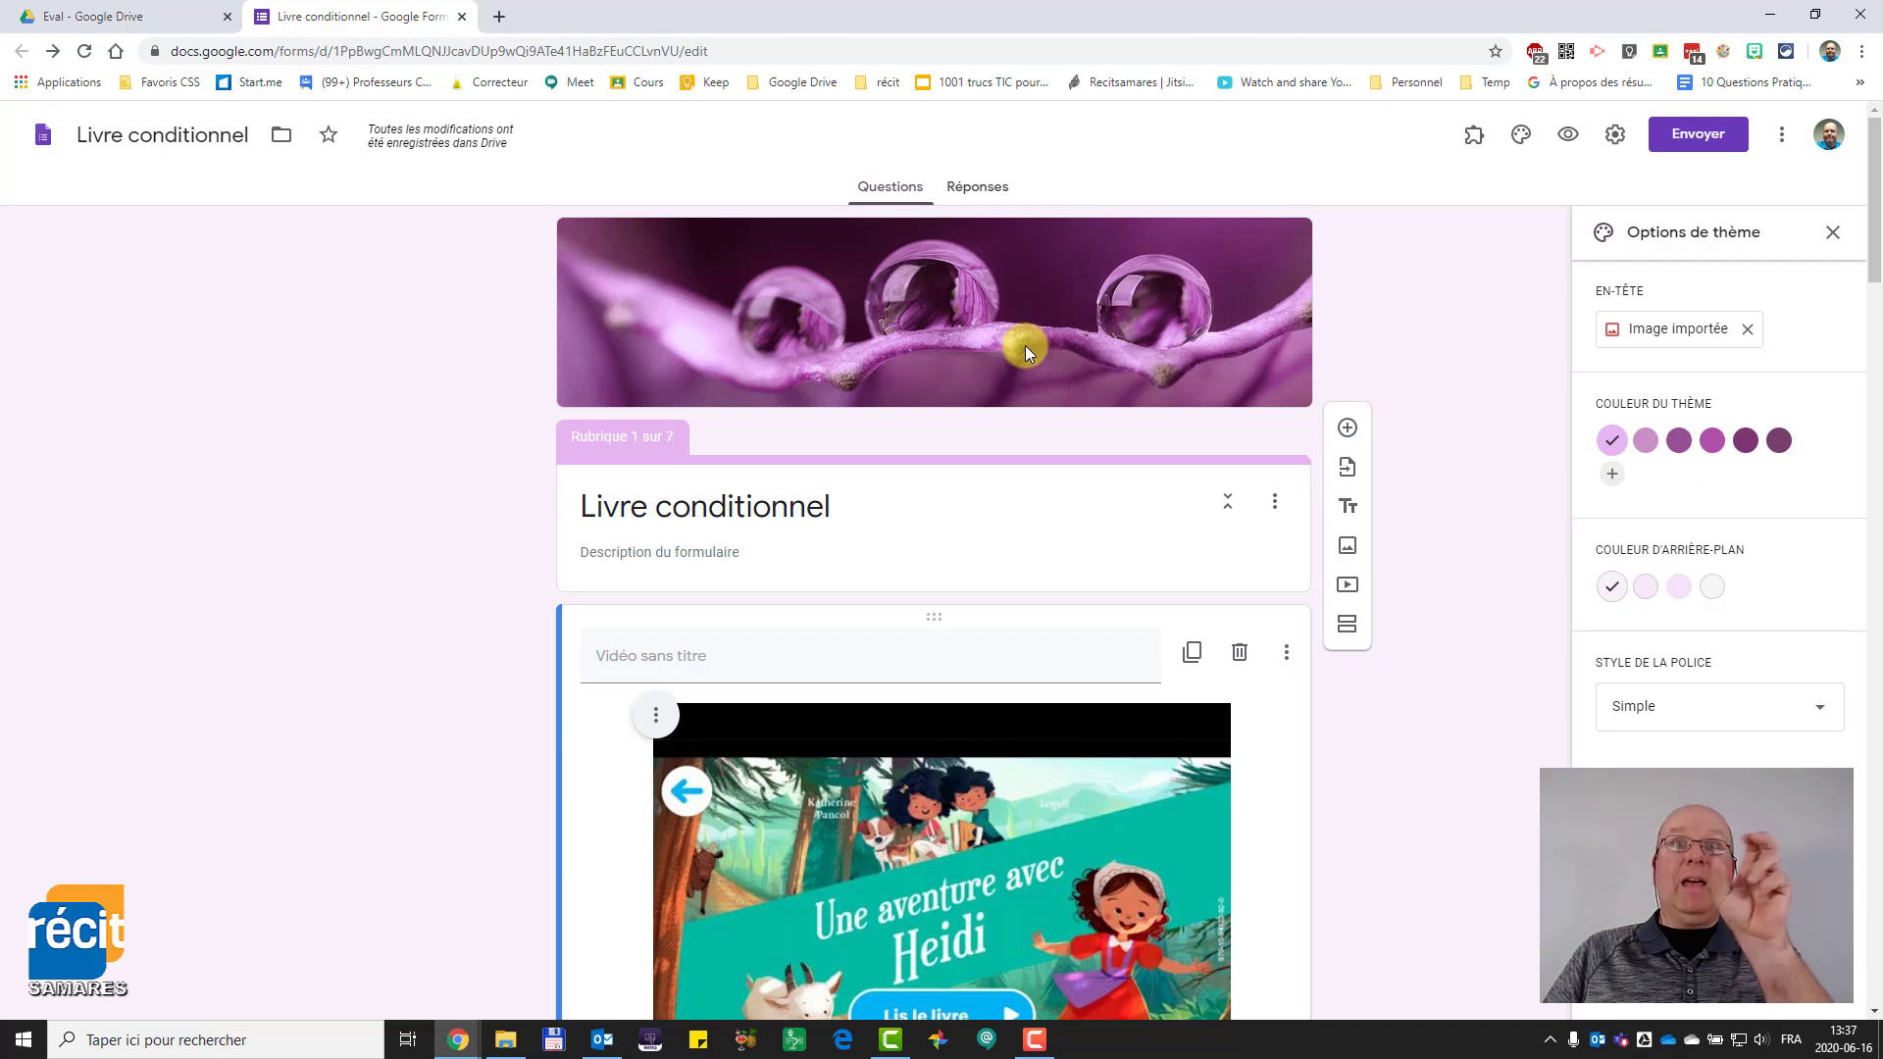
- Try the Décoratif font style on the form and set the style to Espiègle, checking it down to the Début section
left_click(1623, 716)
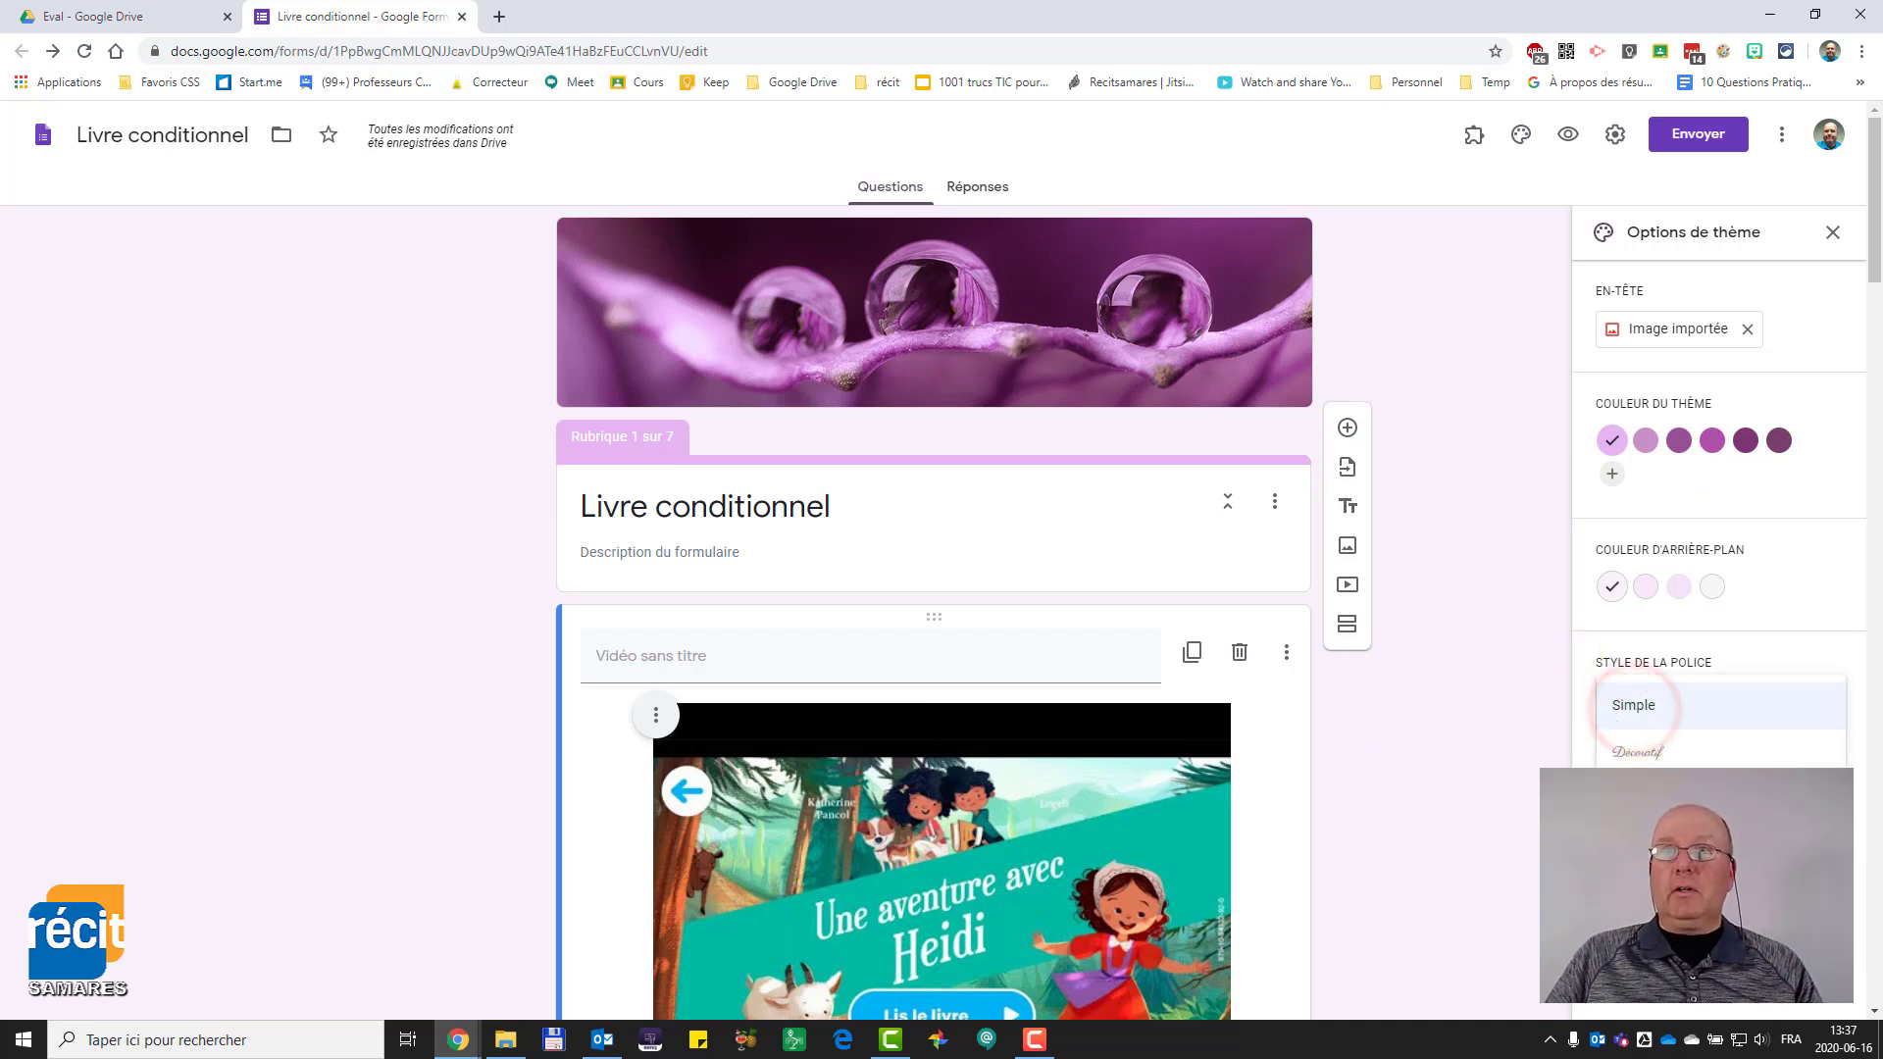
left_click(1638, 752)
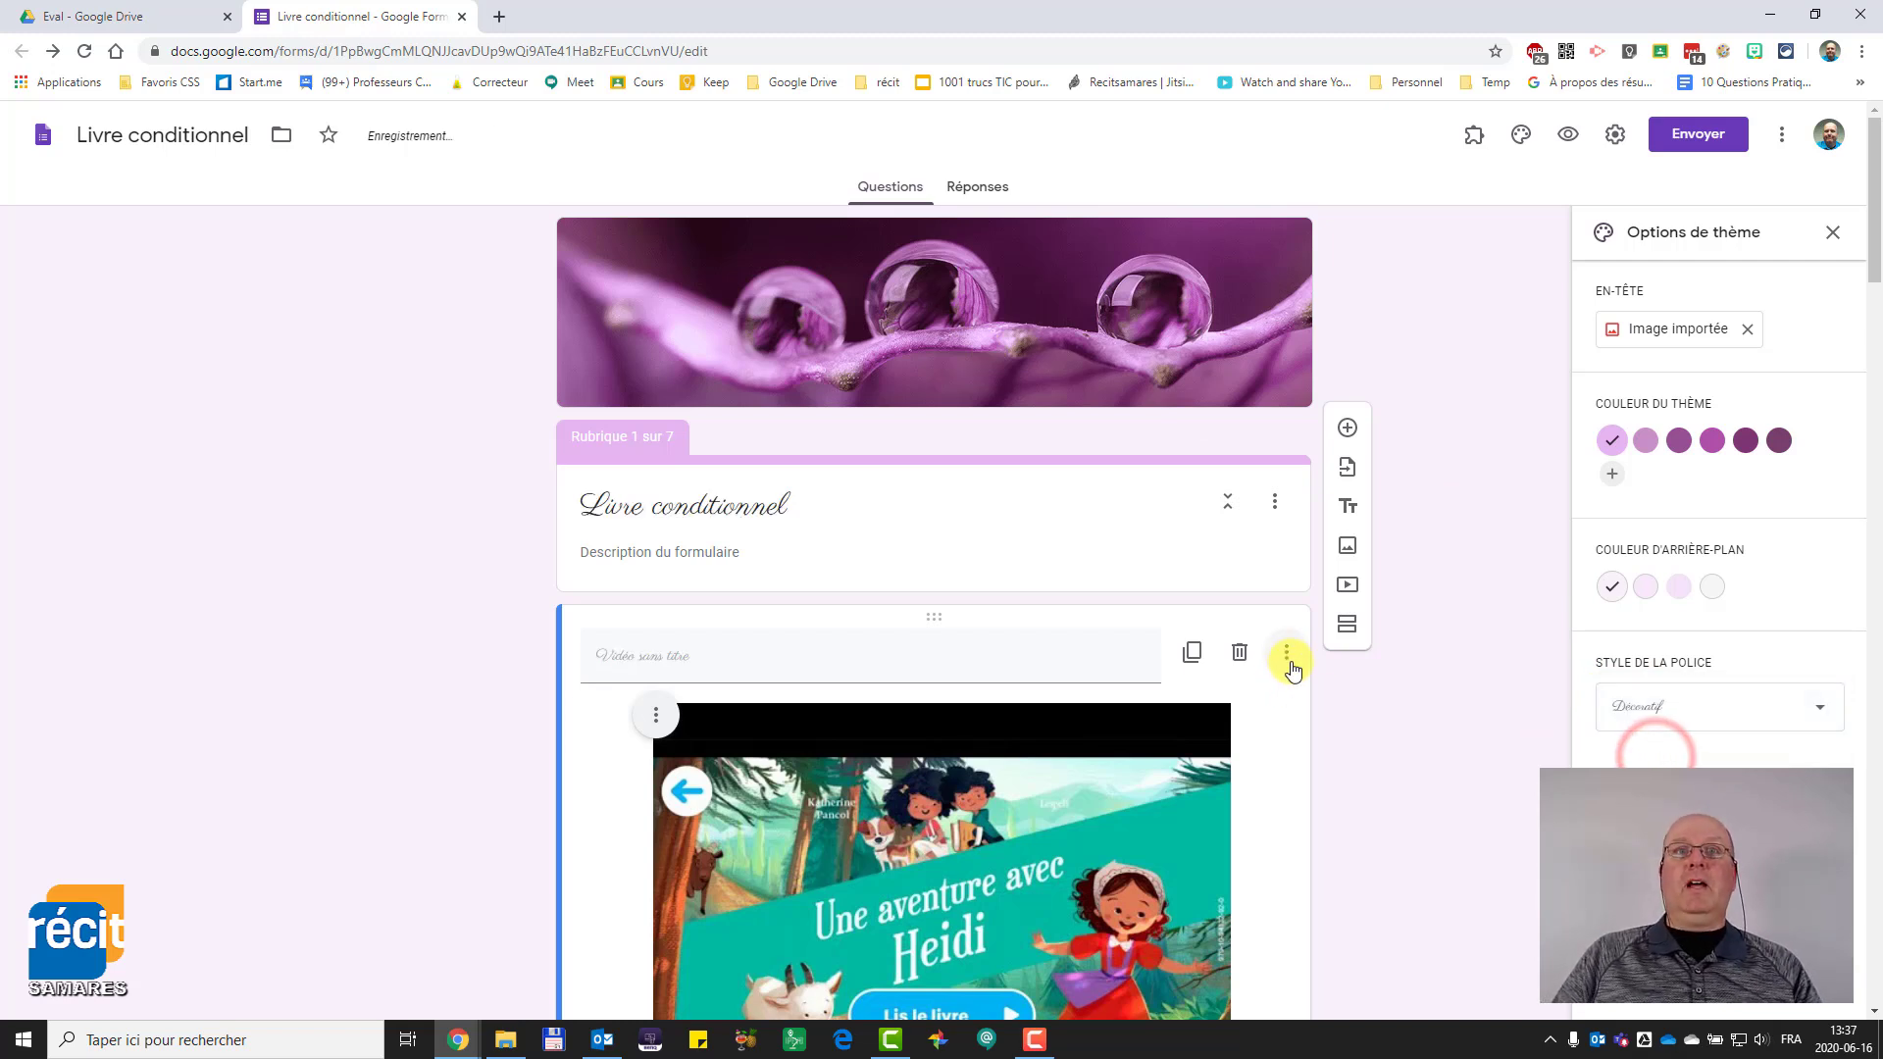
left_click(1699, 704)
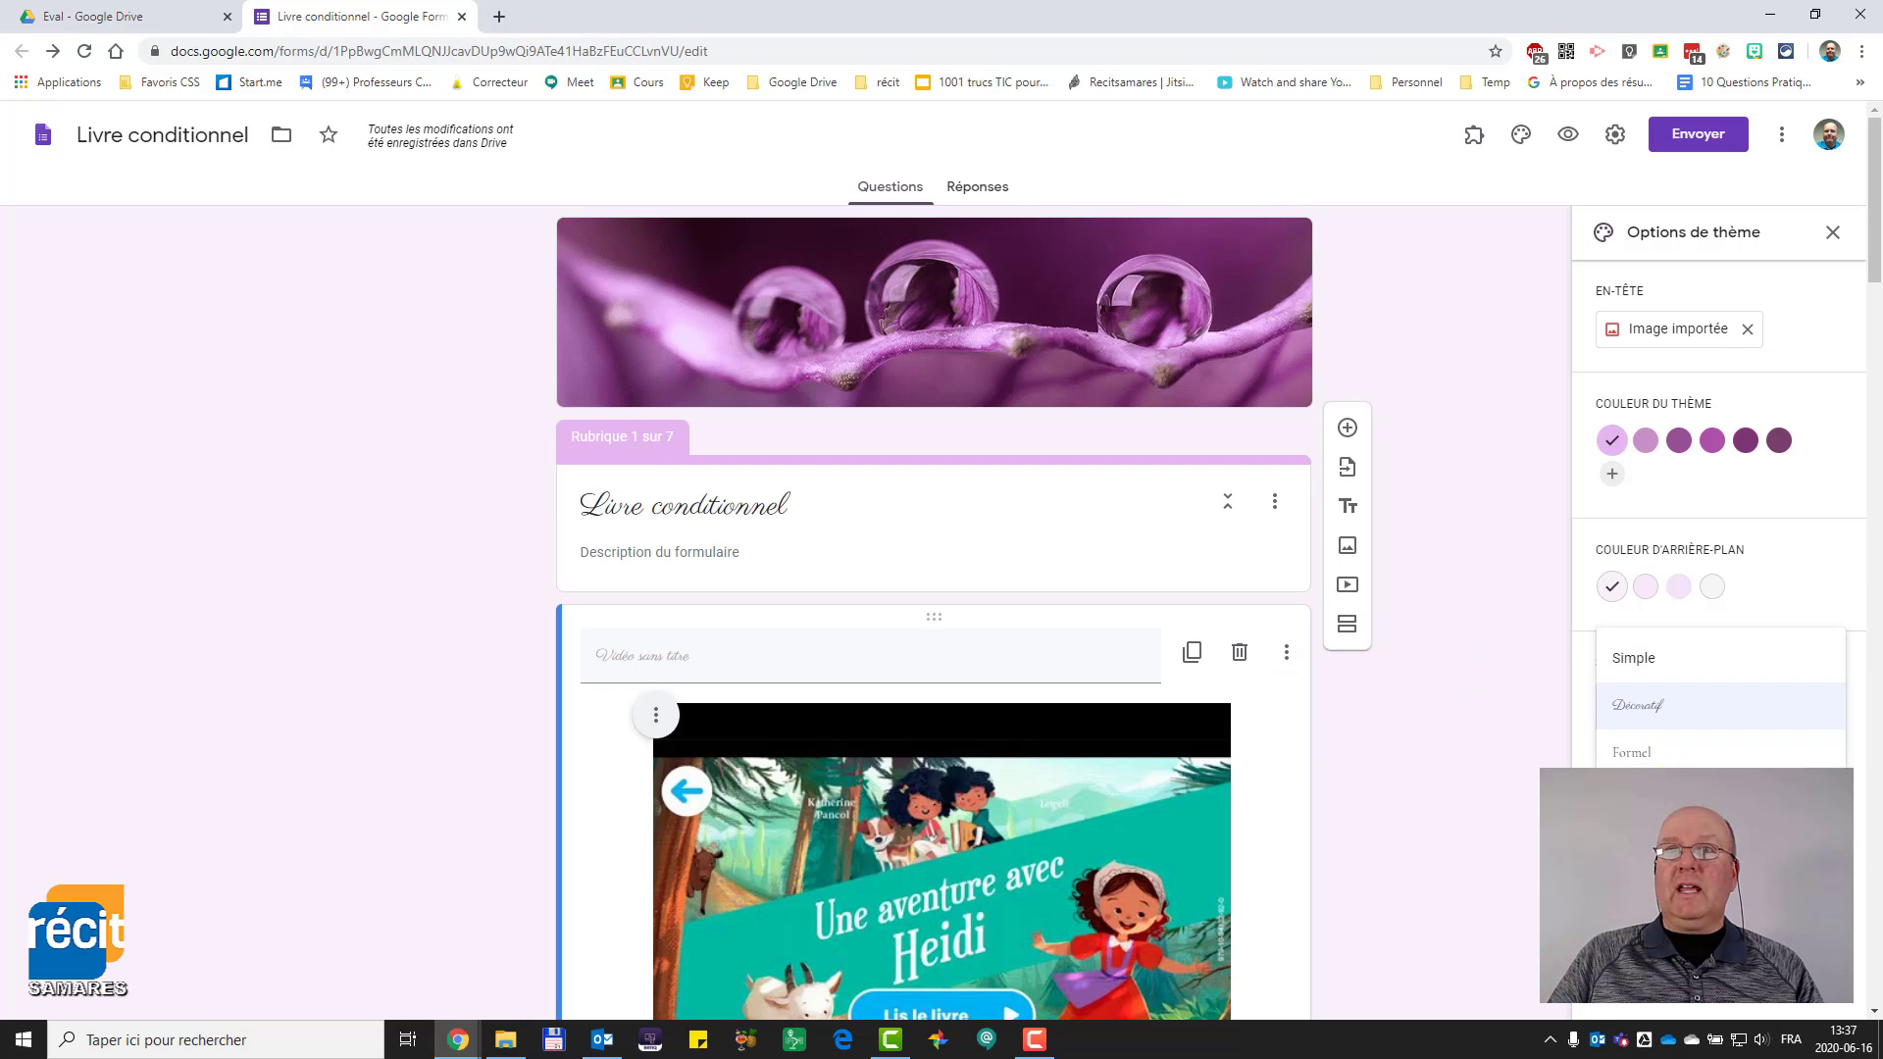
left_click(1633, 799)
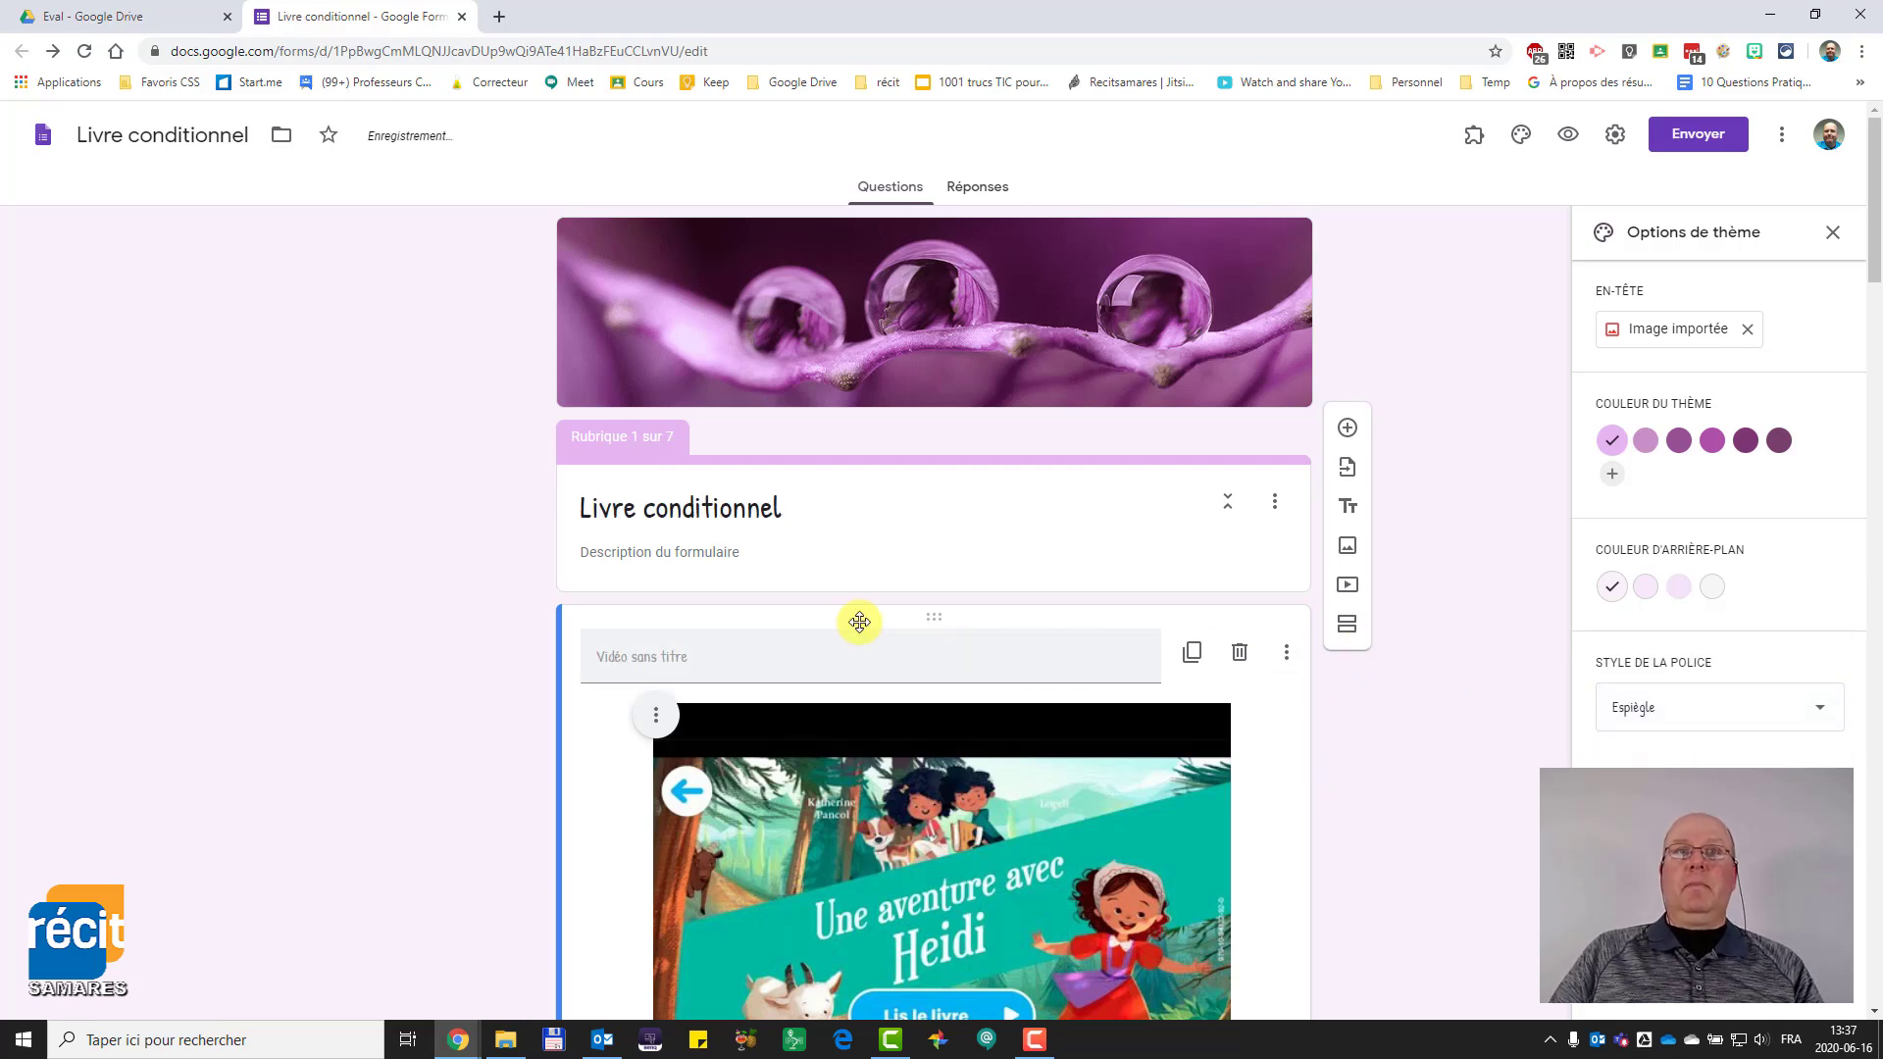
scroll(483, 608, "down", 10)
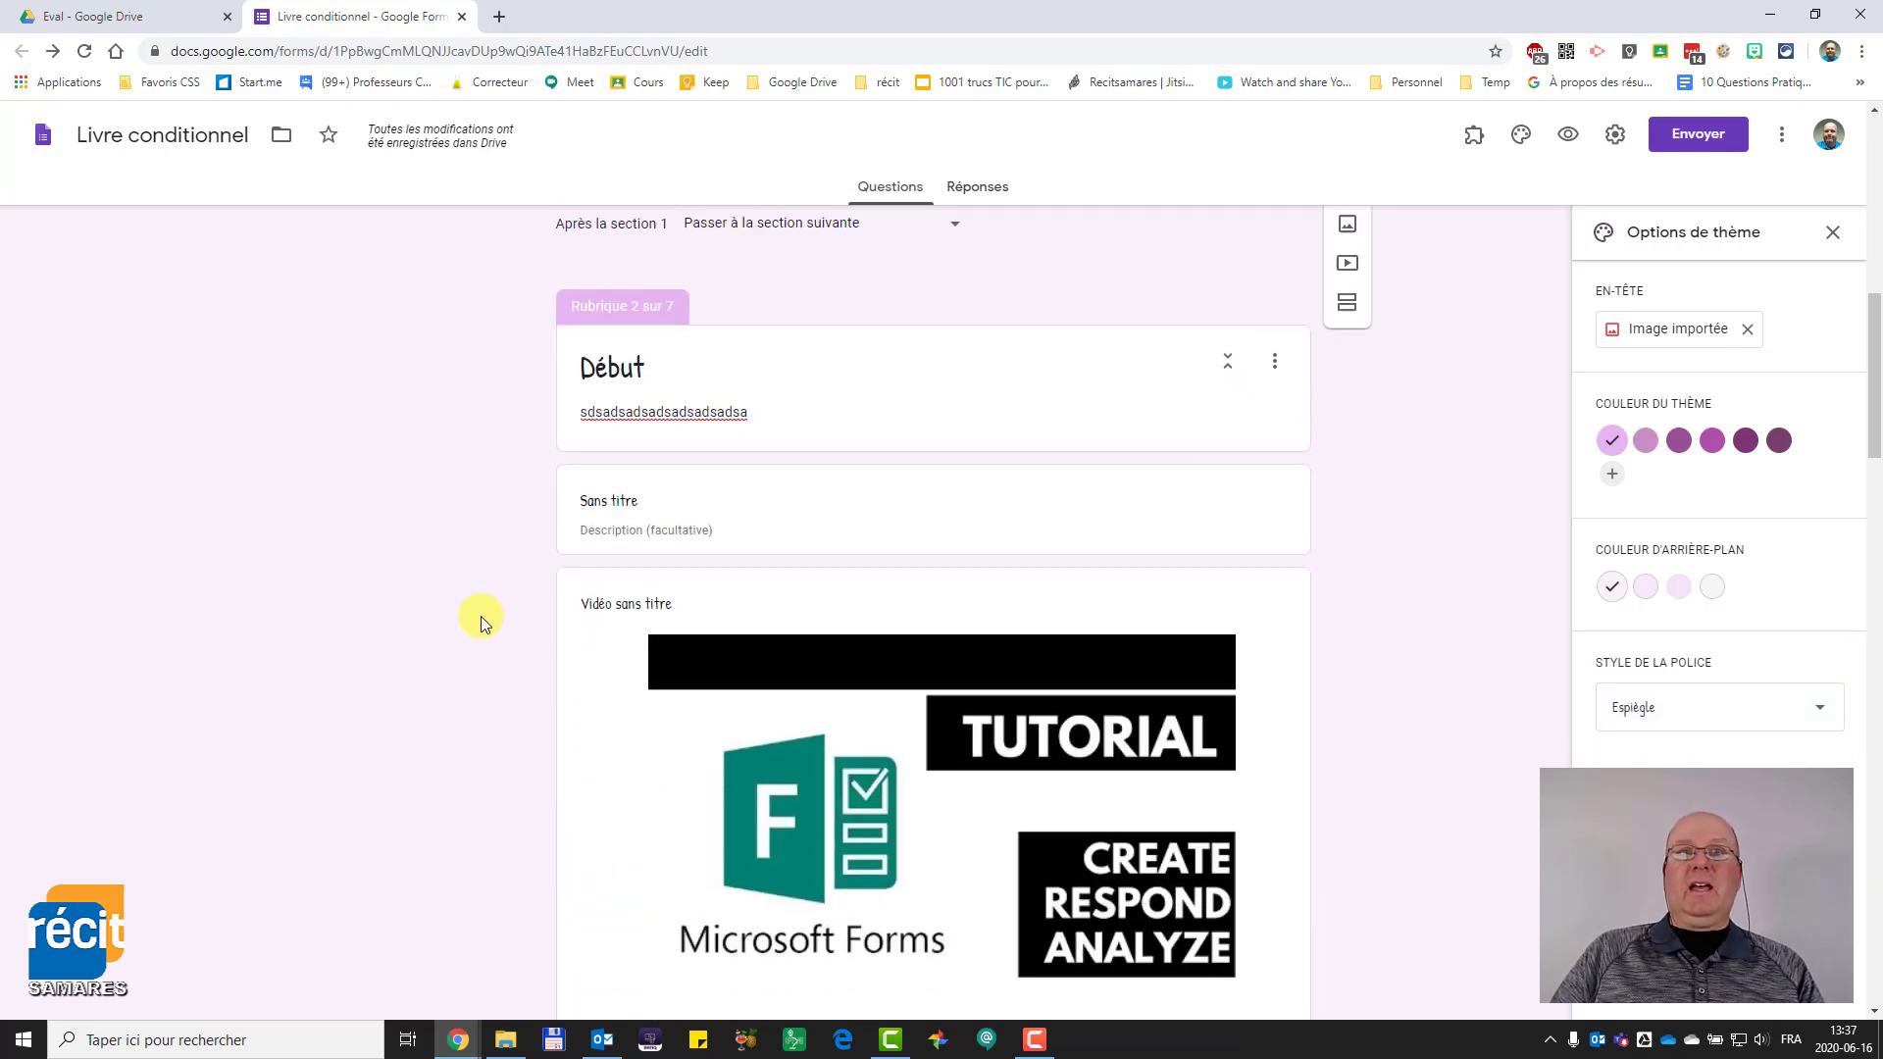